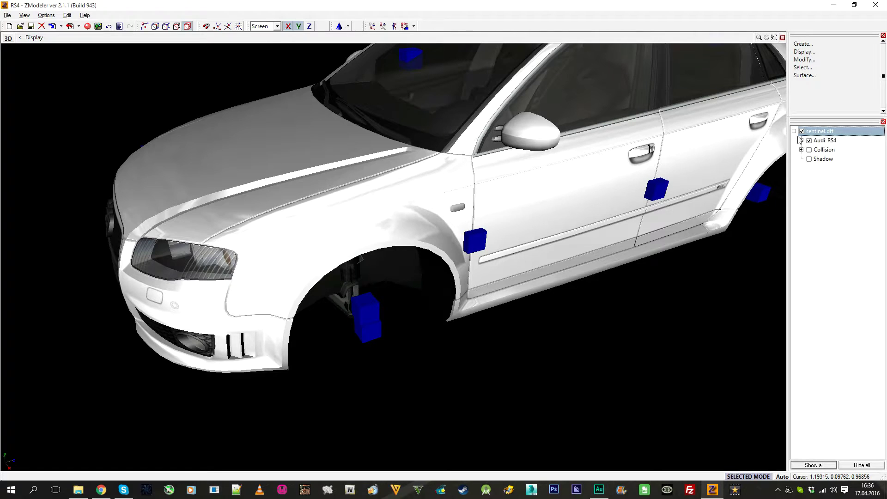
Expand the Audi_RS4 hierarchy down to the chassis parts and check which part belongs to door_rf_dummy.
left_click(801, 140)
left_click(809, 150)
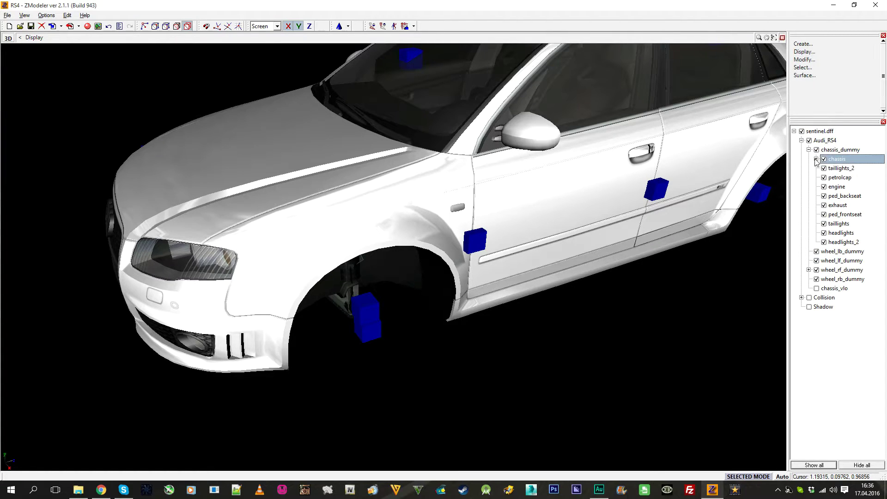
left_click(816, 159)
left_click(824, 205)
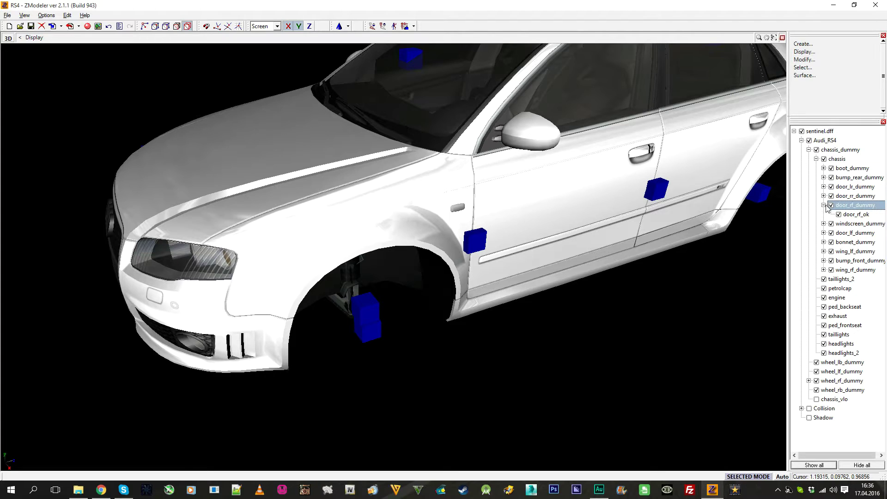
left_click(839, 215)
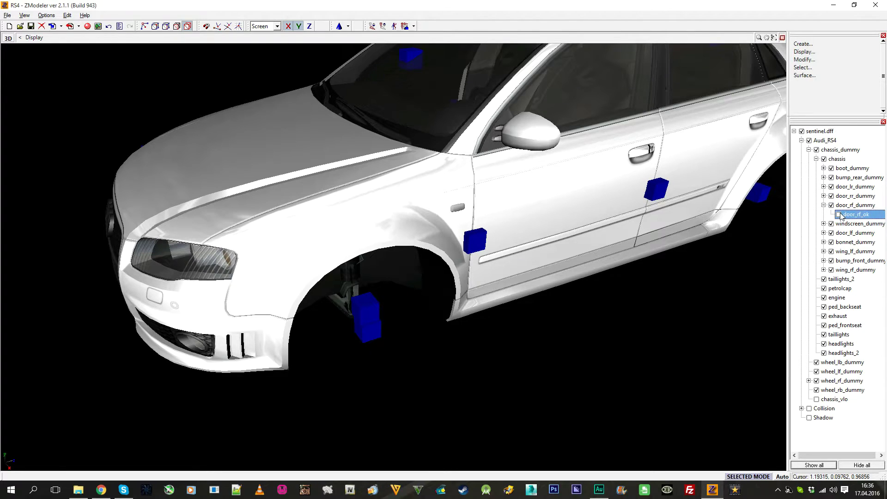
left_click(824, 205)
left_click(826, 195)
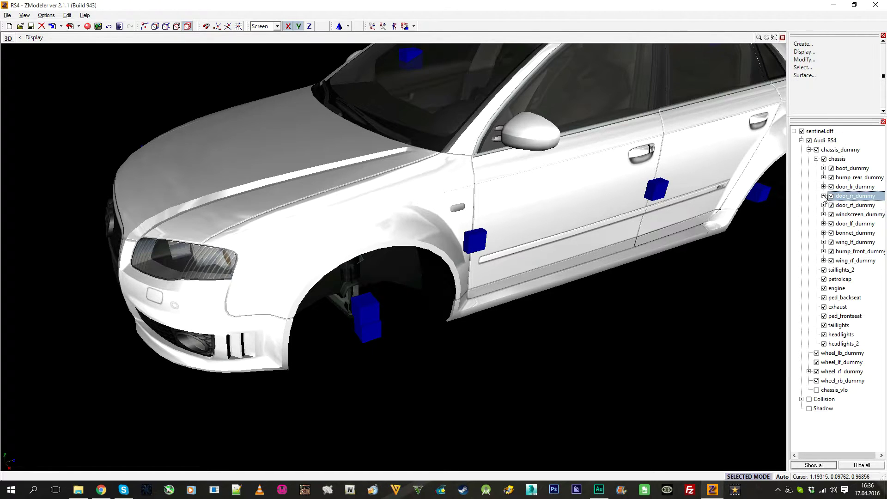
Correct the left front part assignments so door_lf_ok belongs to door_lf_dummy and wing_lf_ok to wing_lf_dummy.
left_click(829, 224)
left_click(823, 223)
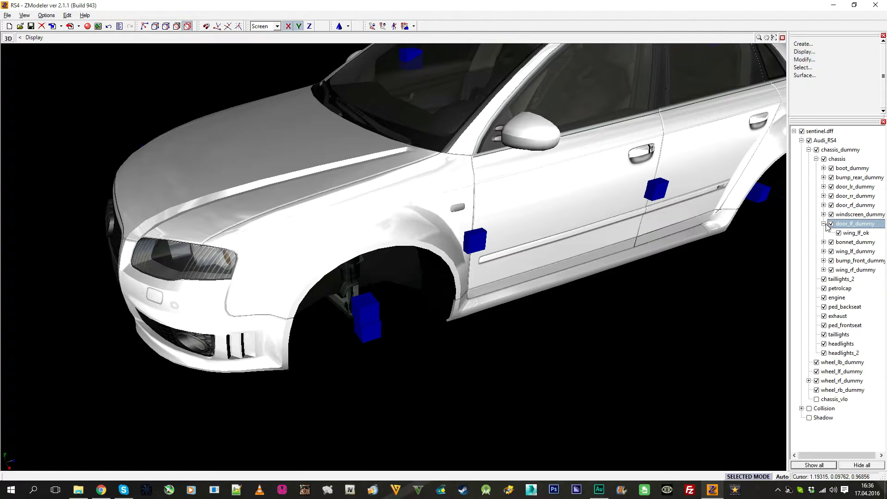
left_click(838, 234)
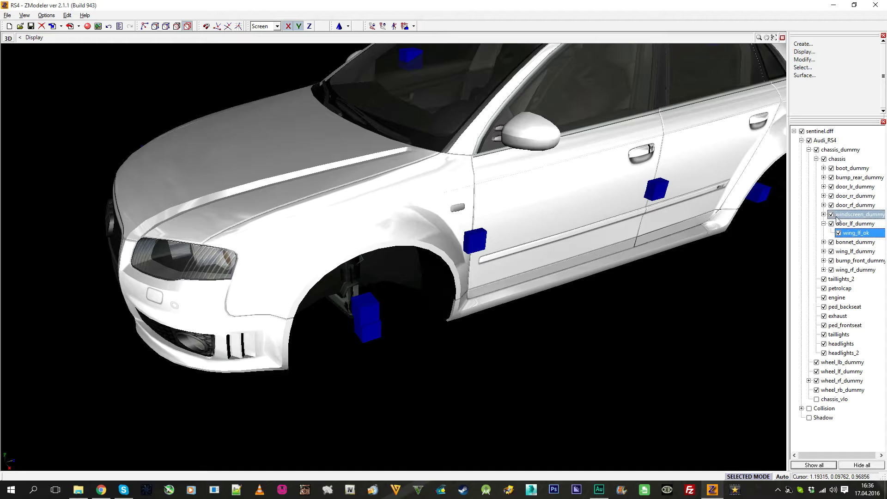
left_click(823, 251)
left_click_drag(855, 227, 857, 271)
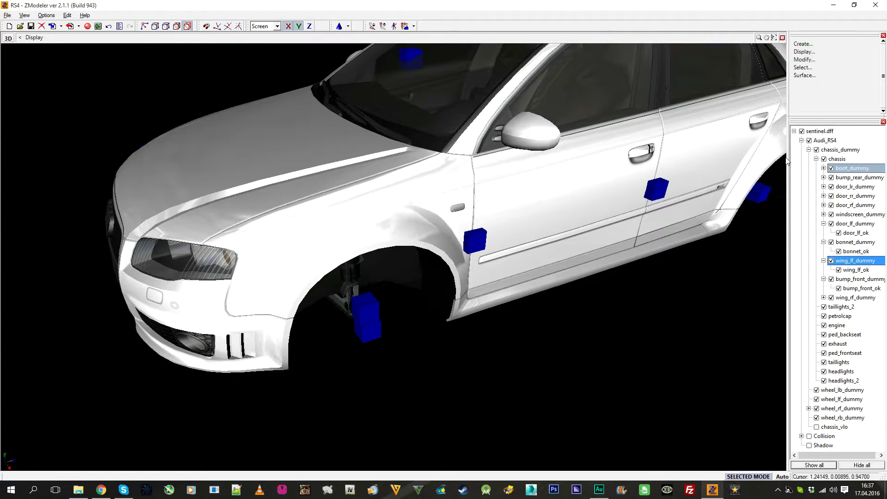
Collapse the sentinel.dff hierarchy and save the model.
left_click(793, 131)
middle_click_drag(438, 201, 504, 209)
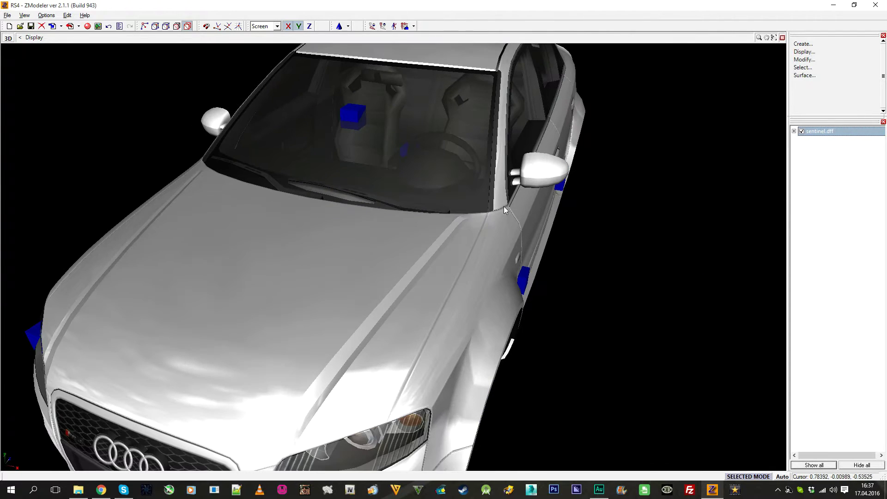
left_click(29, 27)
Examine the front wheel and the dummies along the car's side in an enlarged Right view.
middle_click_drag(273, 164, 756, 146)
left_click_drag(837, 114, 838, 146)
middle_click_drag(619, 175, 461, 151)
double_click(782, 40)
scroll(597, 162, "up", 3)
middle_click_drag(597, 162, 540, 128)
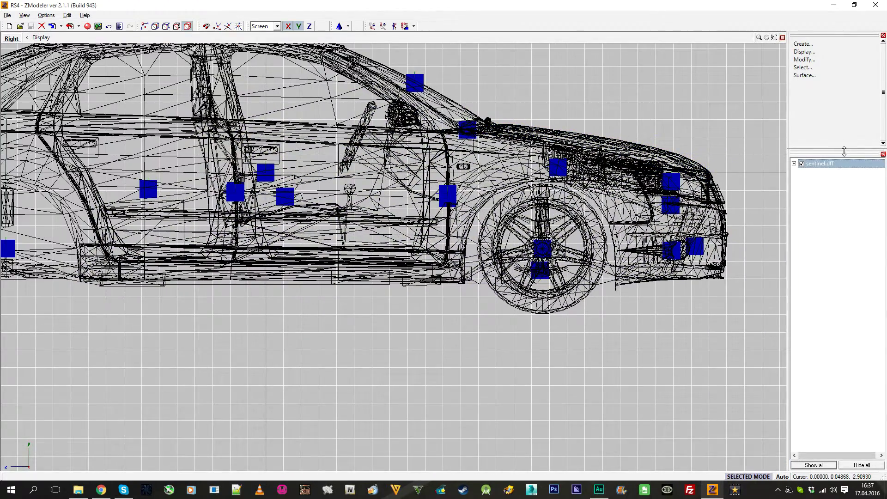
left_click_drag(843, 148, 844, 180)
scroll(596, 189, "down", 3)
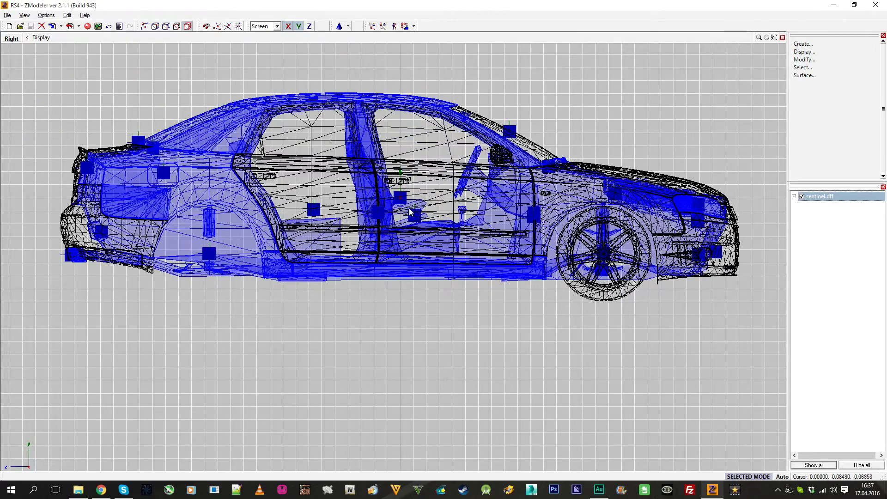
middle_click_drag(411, 208, 380, 217)
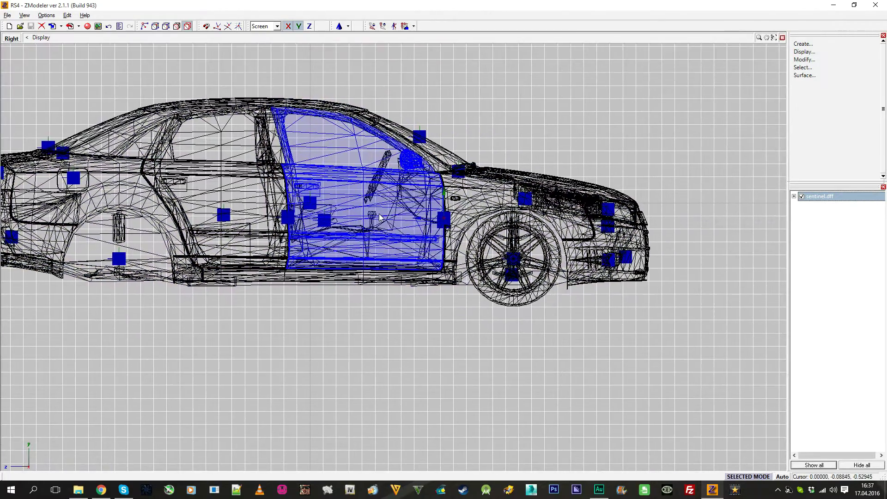
scroll(379, 217, "up", 5)
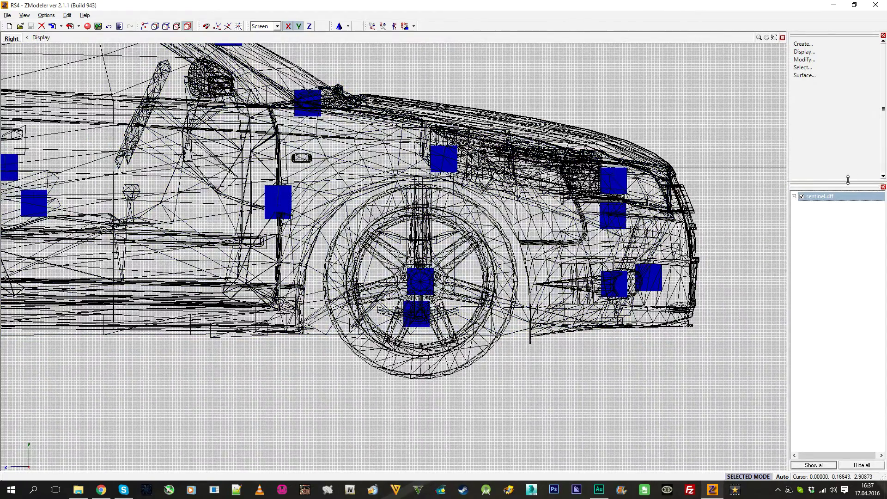
left_click_drag(847, 179, 847, 240)
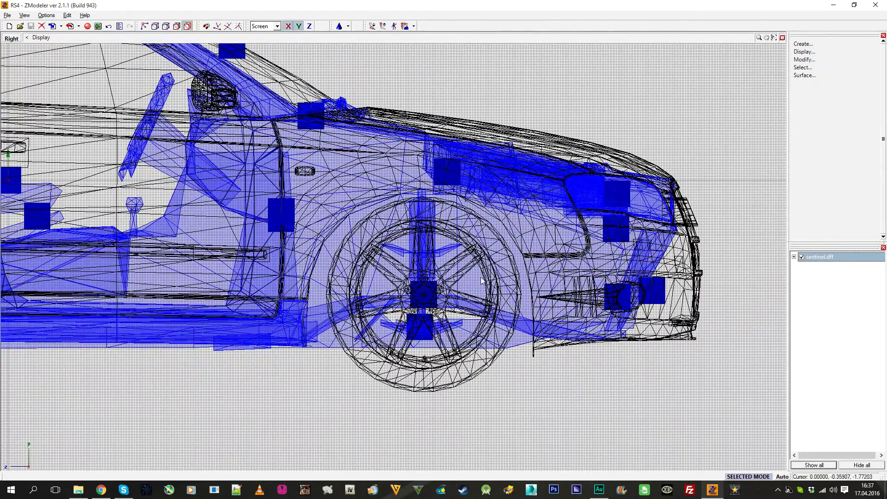
Hide chassis_dummy under Audi_RS4 and activate Move restricted to the Y axis.
left_click_drag(827, 239, 823, 102)
left_click(794, 120)
left_click(801, 129)
left_click(816, 138)
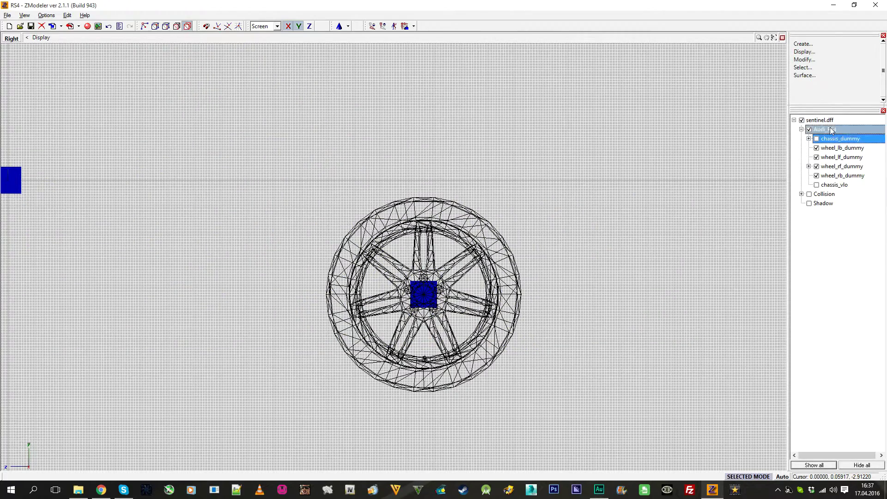
left_click_drag(841, 109, 850, 237)
left_click(804, 59)
left_click(805, 145)
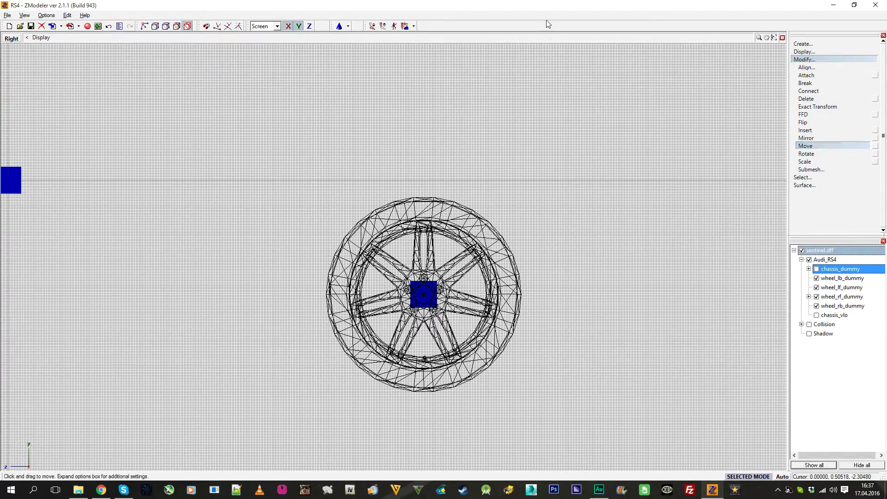
left_click(286, 29)
middle_click_drag(398, 136, 419, 91)
scroll(444, 259, "up", 6)
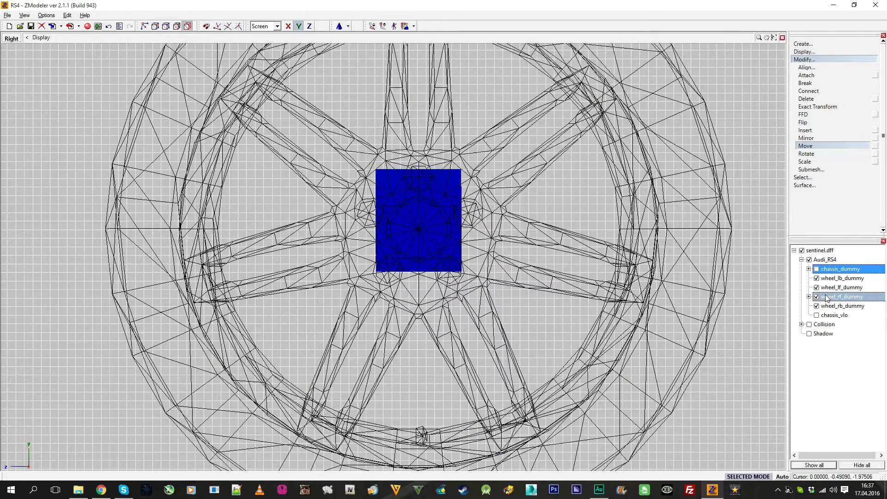
Reorder the hierarchy so wheel_rf_dummy sits above wheel_lf_dummy.
left_click(808, 296)
left_click_drag(848, 300, 839, 287)
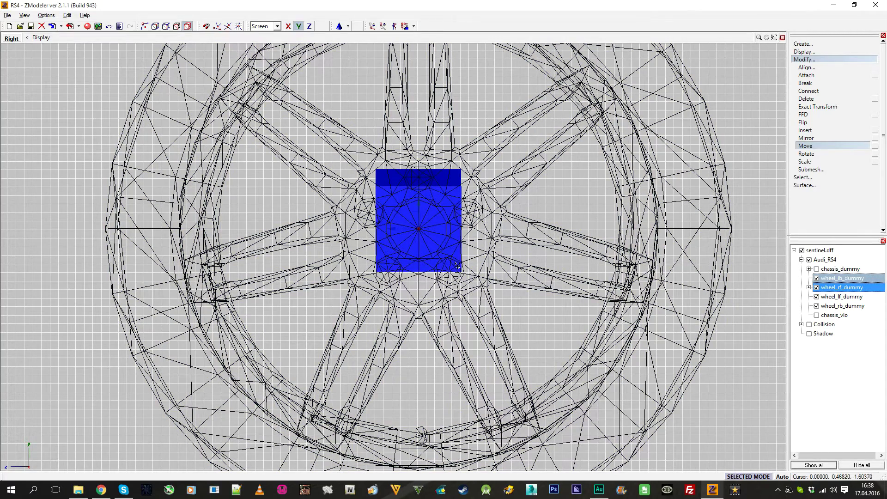
key("ctrl+z")
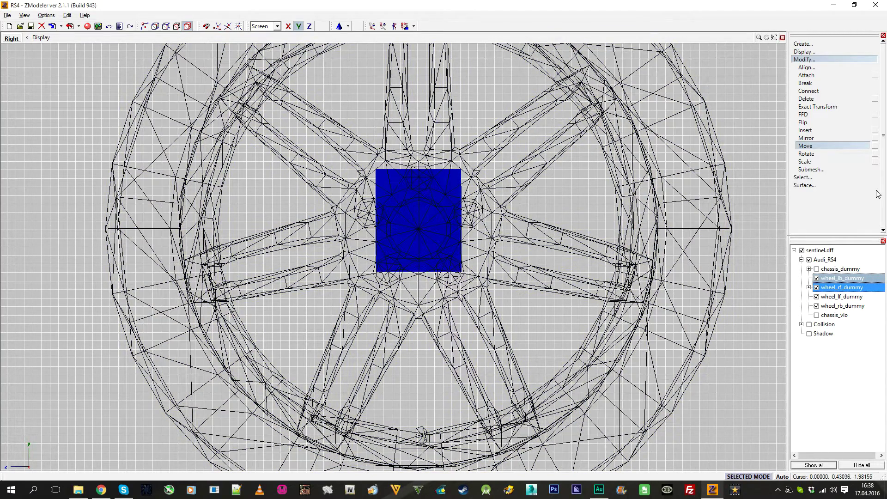
Move wheel_rf_dummy up along Y with Affect Children enabled until it lines up with the other front wheel dummy.
left_click(874, 145)
left_click(798, 162)
left_click_drag(456, 269, 455, 250)
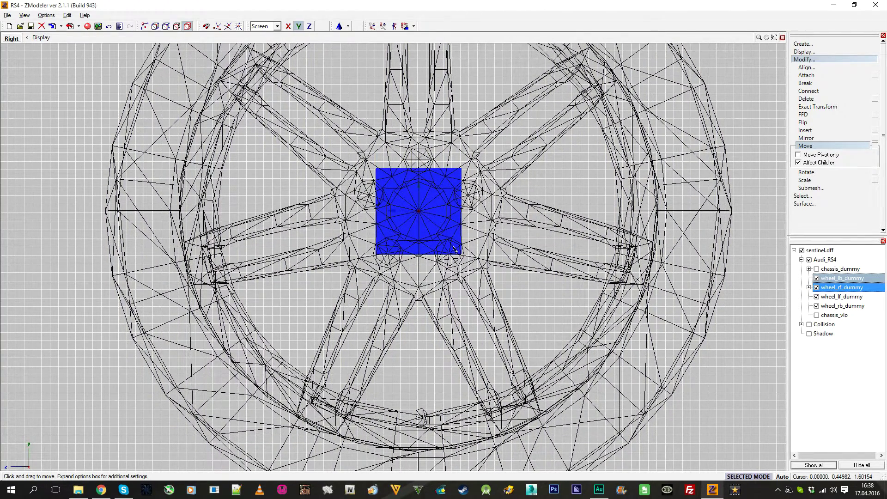
key("ctrl+z")
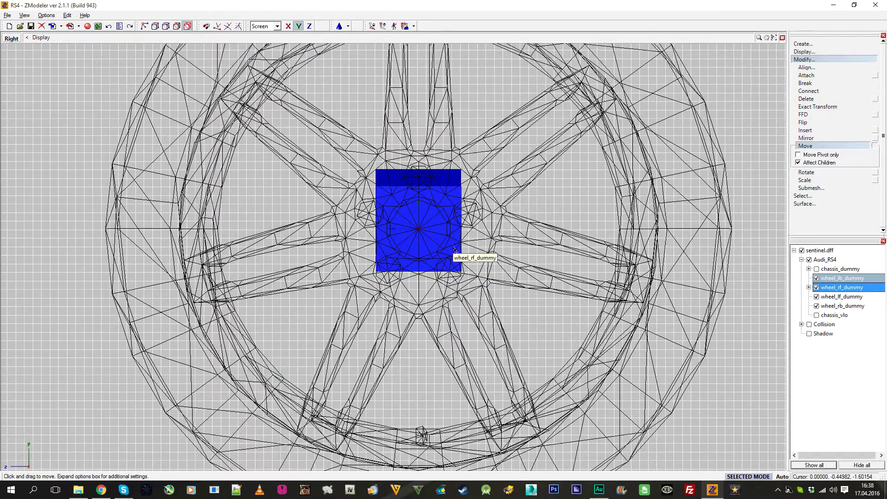
left_click_drag(457, 268, 455, 251)
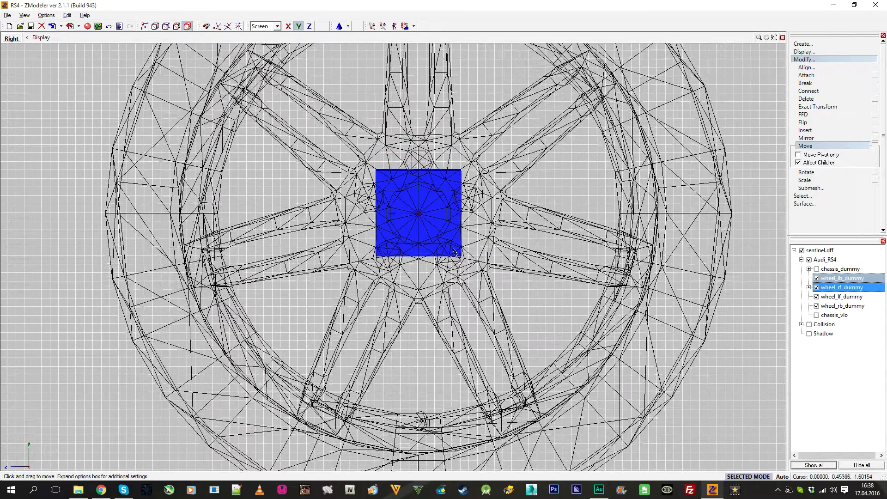
Raise the two rear wheel dummies along Y until they are level with each other in the Right view.
middle_click_drag(455, 250, 649, 219)
scroll(508, 214, "down", 8)
middle_click_drag(185, 219, 394, 212)
middle_click_drag(194, 199, 418, 217)
scroll(418, 217, "up", 1)
scroll(287, 221, "up", 7)
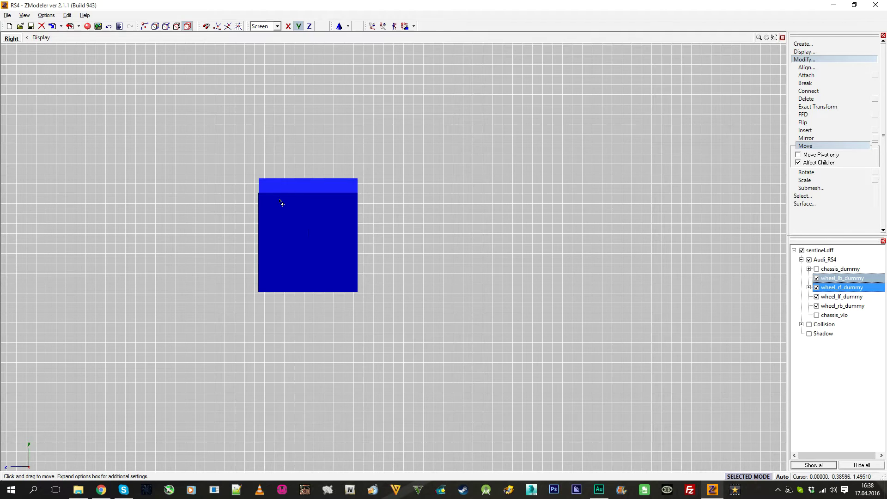
left_click_drag(277, 212, 274, 224)
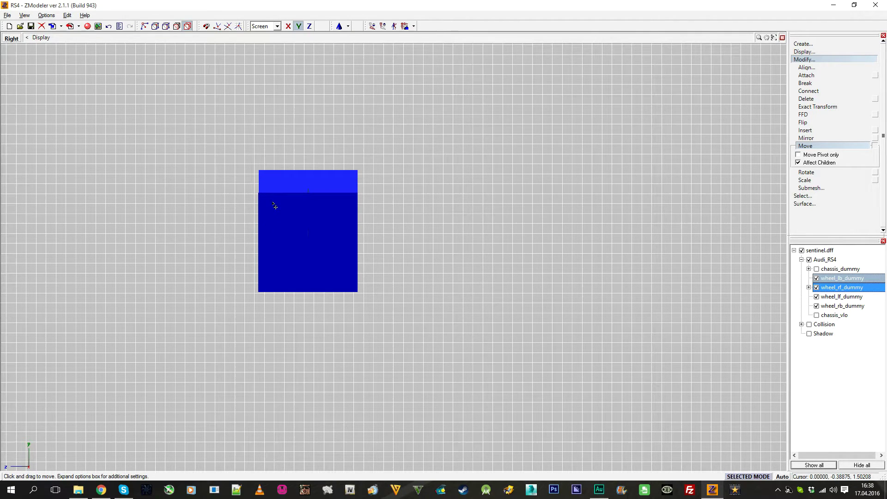
left_click_drag(274, 206, 269, 264)
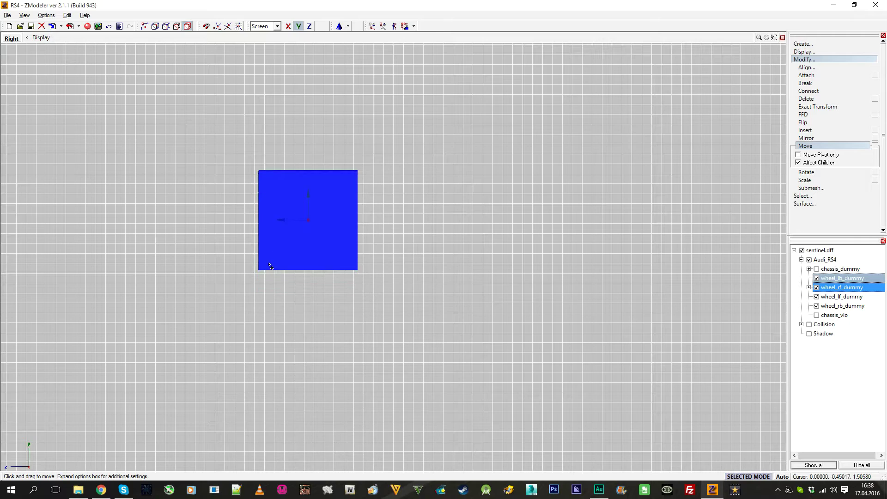
Restore the four-view layout and show chassis_dummy again.
left_click(773, 39)
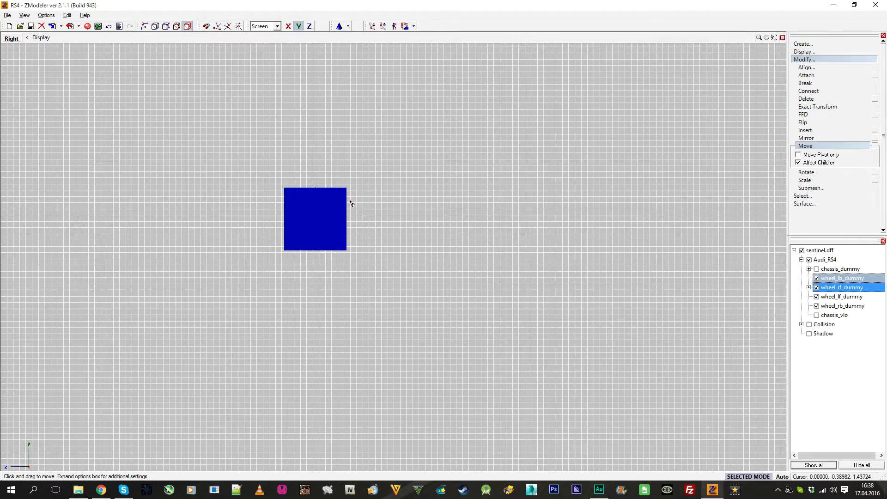
left_click(782, 38)
left_click(816, 268)
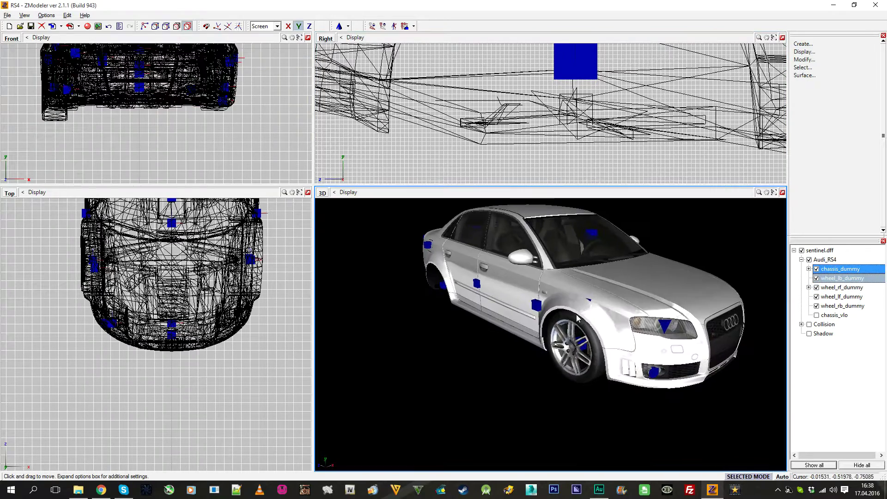
Inspect how the right front wheel sits in the wheel arch in the 3D and Right views.
scroll(577, 318, "up", 6)
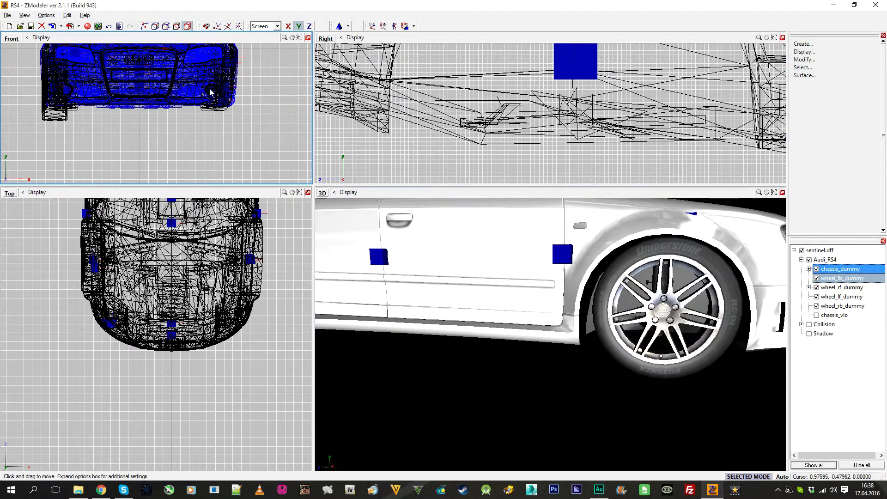
left_click(226, 96)
left_click(636, 253)
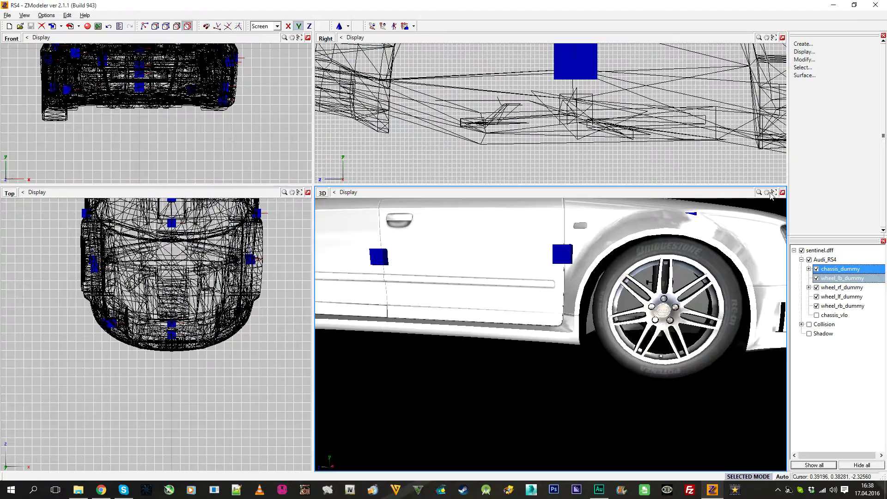
left_click(514, 126)
scroll(514, 125, "down", 8)
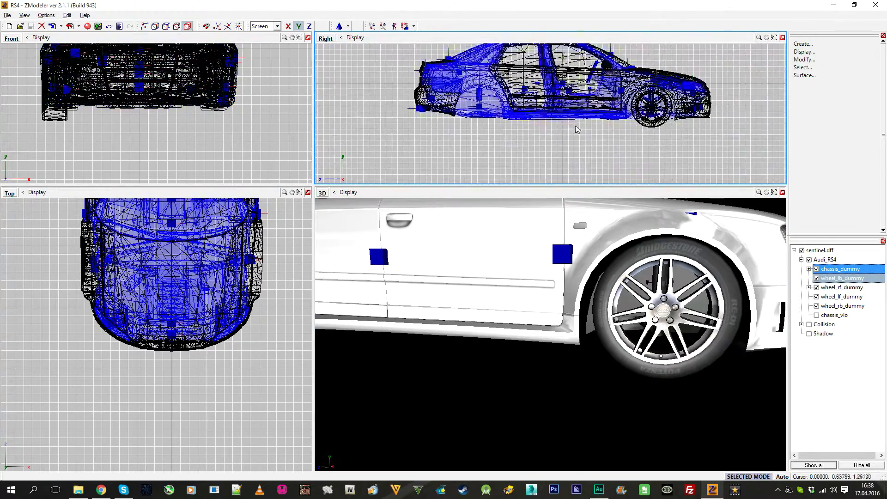
scroll(514, 123, "down", 3)
scroll(602, 123, "up", 6)
middle_click_drag(573, 308, 575, 316)
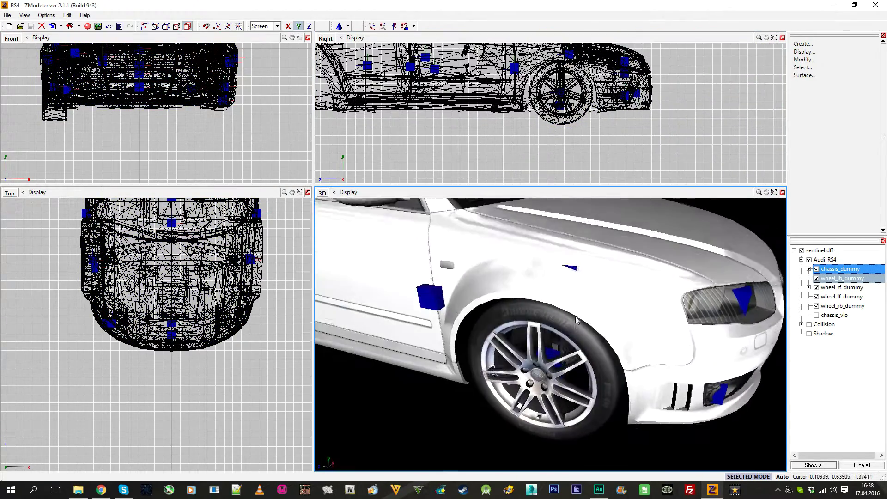
scroll(575, 316, "up", 5)
Unlink the right front wheel from its dummy and hide sentinel.dff to isolate the wheel.
left_click(558, 73)
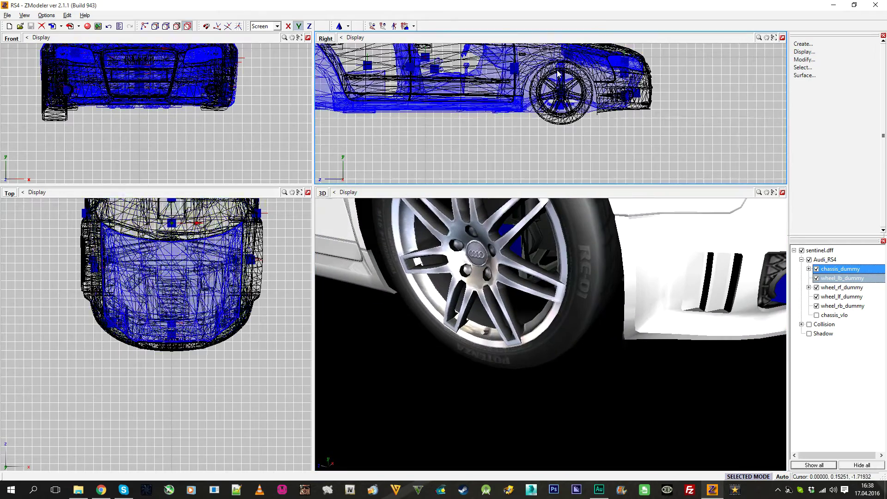
left_click(557, 73)
scroll(557, 73, "up", 4)
right_click(568, 138)
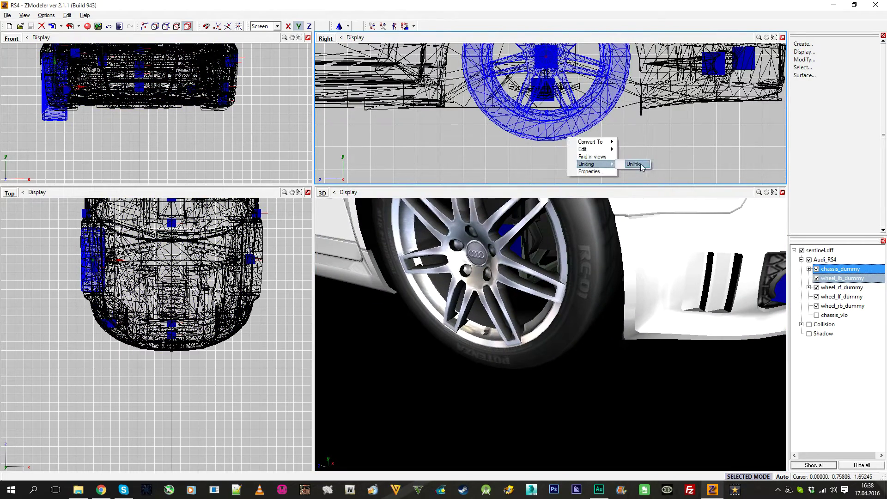
left_click(634, 163)
left_click_drag(834, 236, 834, 137)
left_click(801, 147)
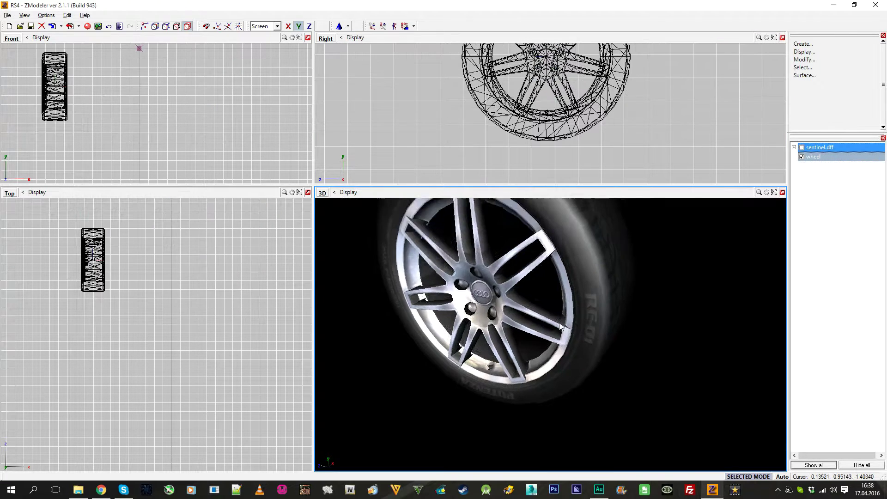
Draw a thin cylinder centred on the wheel hub in the Right view, about 0.21 in radius and 0.02 in height.
scroll(559, 325, "down", 3)
middle_click_drag(559, 326, 628, 318)
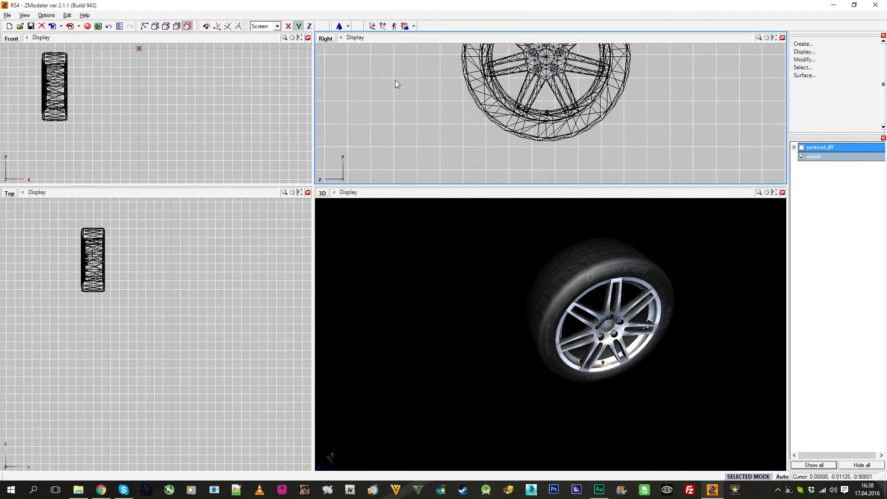
left_click(350, 26)
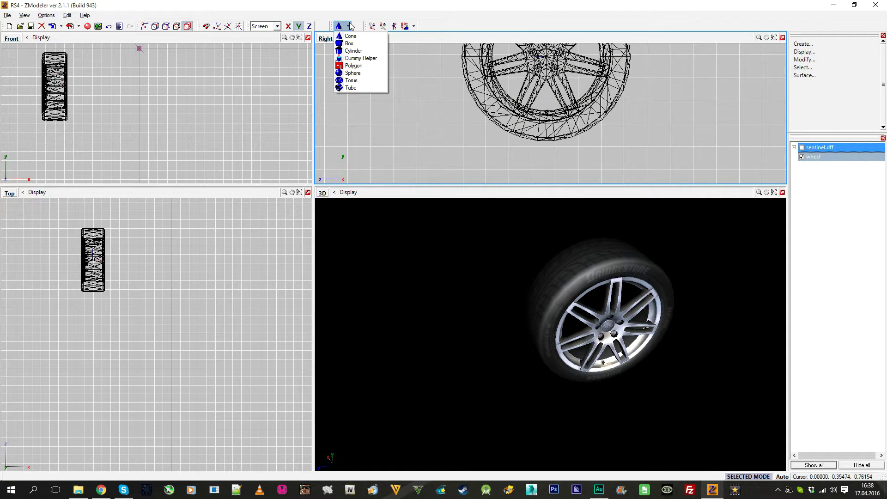
left_click(363, 51)
middle_click_drag(395, 95, 356, 149)
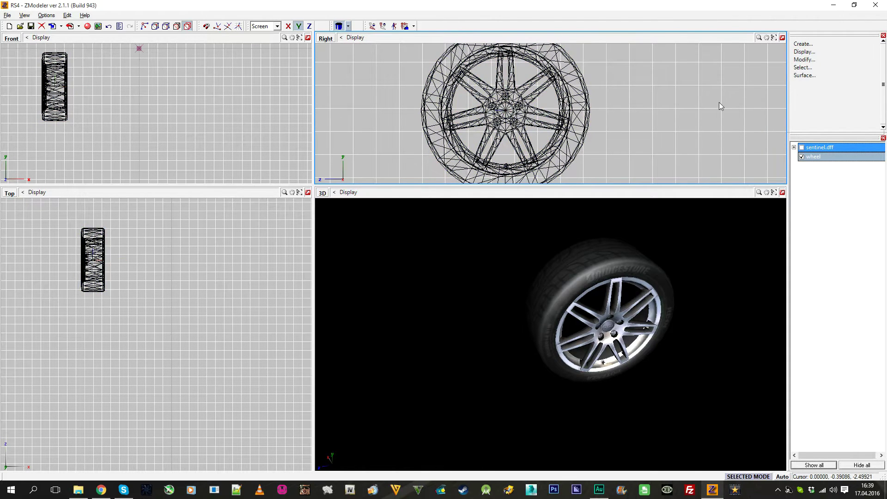
left_click(525, 95)
scroll(508, 115, "up", 3)
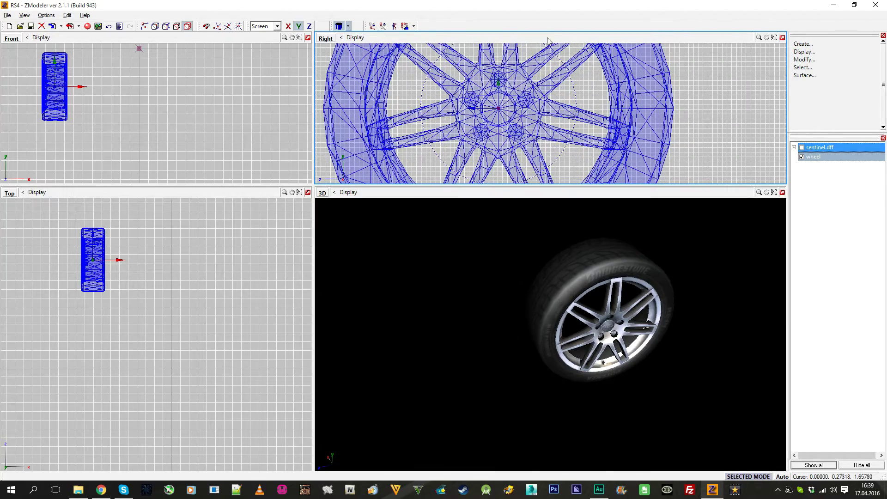
scroll(571, 90, "down", 5)
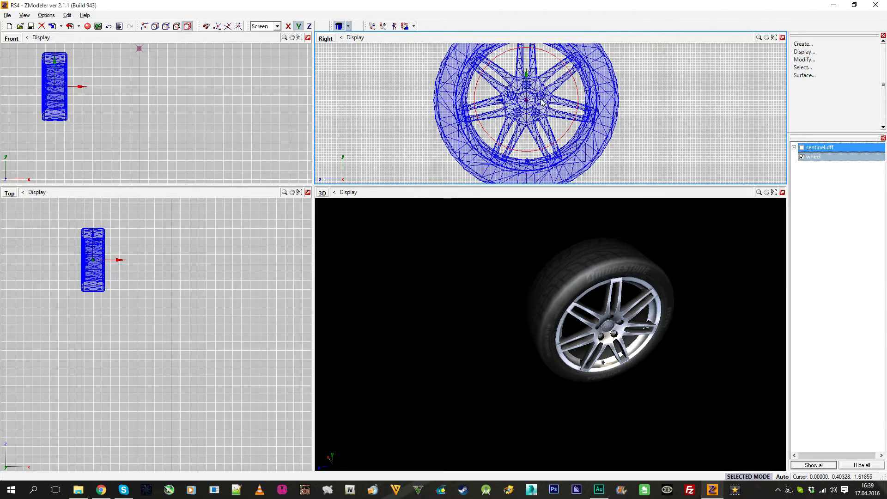
scroll(532, 103, "up", 6)
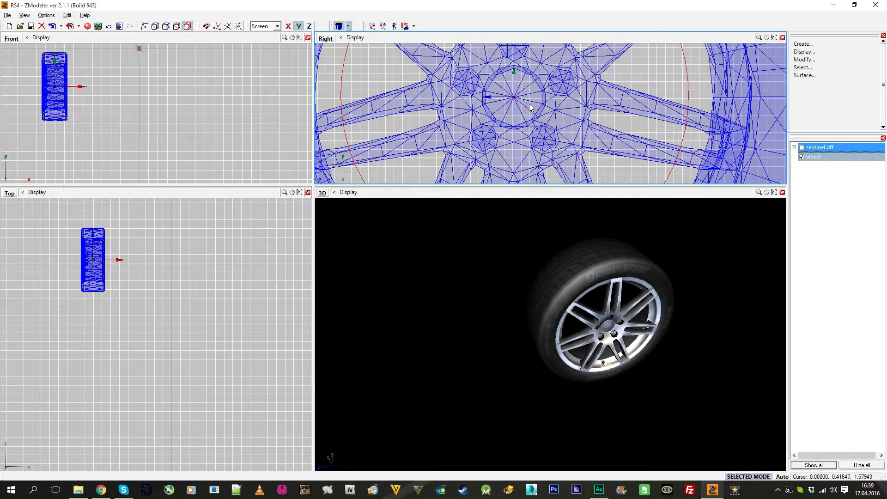
left_click(529, 107)
Set the cylinder's Cross Points to 32, create it and leave the primitive tool.
left_click(421, 252)
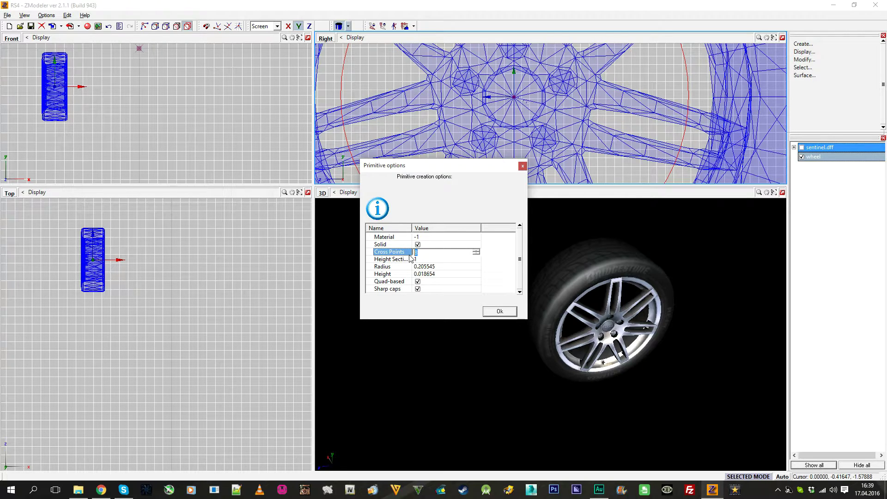
left_click(421, 259)
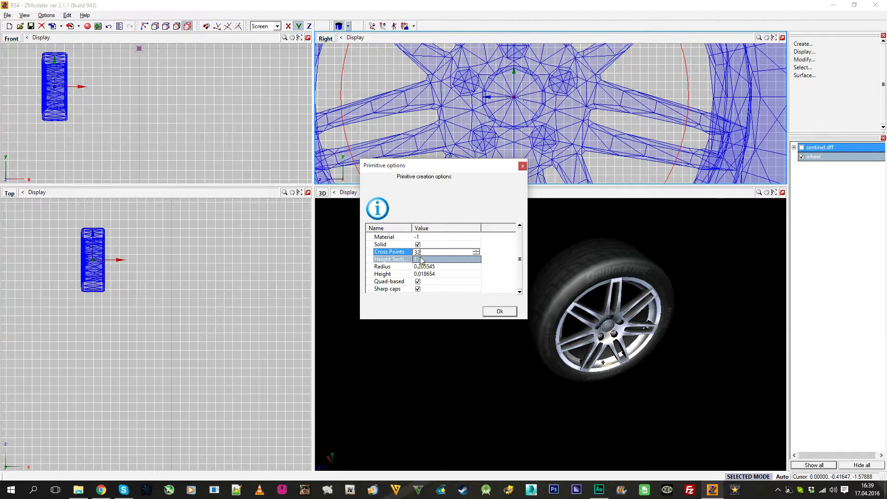
left_click(475, 290)
left_click(499, 311)
scroll(476, 101, "down", 3)
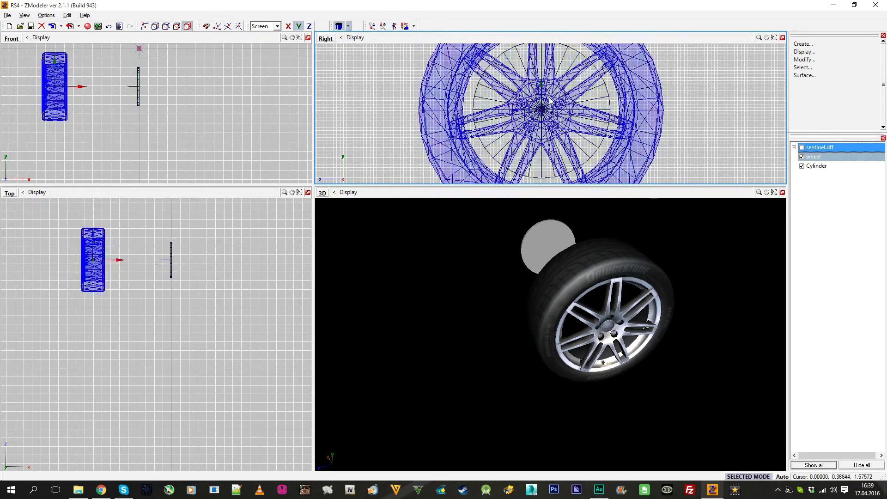
left_click(507, 170)
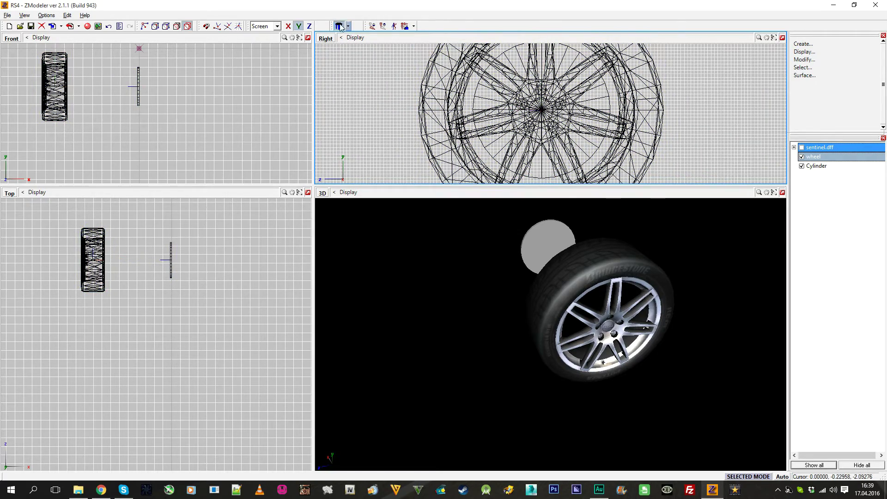
Make the cylinder a child of wheel in the object hierarchy.
left_click(839, 167)
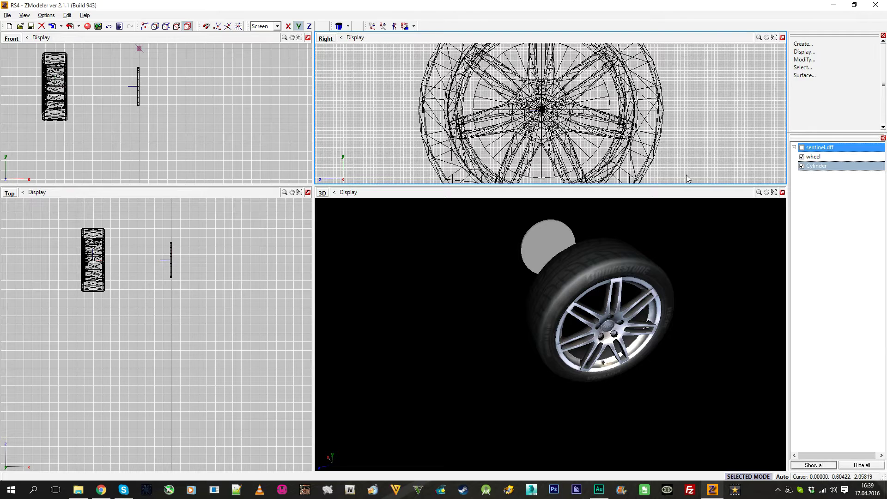
middle_click_drag(634, 299, 595, 271)
left_click_drag(816, 167, 814, 157)
Apply Exact Transform to the cylinder with position and rotation 0 and scale 1, then check its placement in the wheel.
left_click(823, 60)
left_click(819, 106)
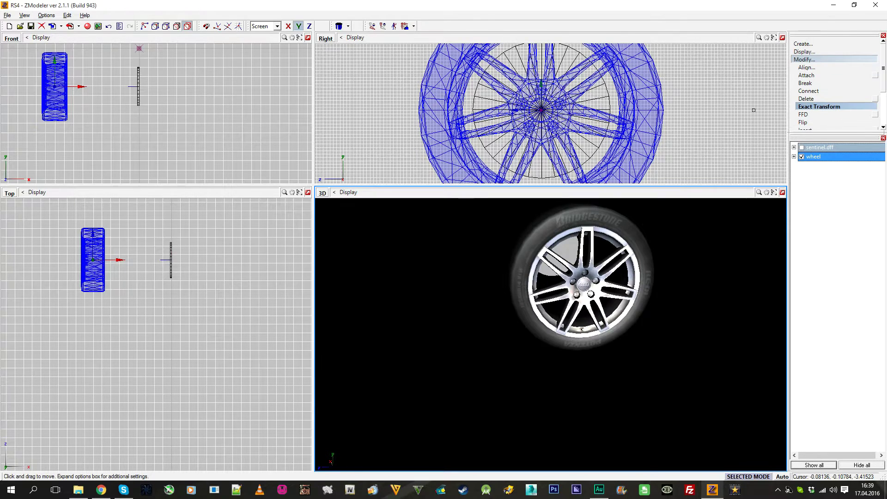
left_click(583, 142)
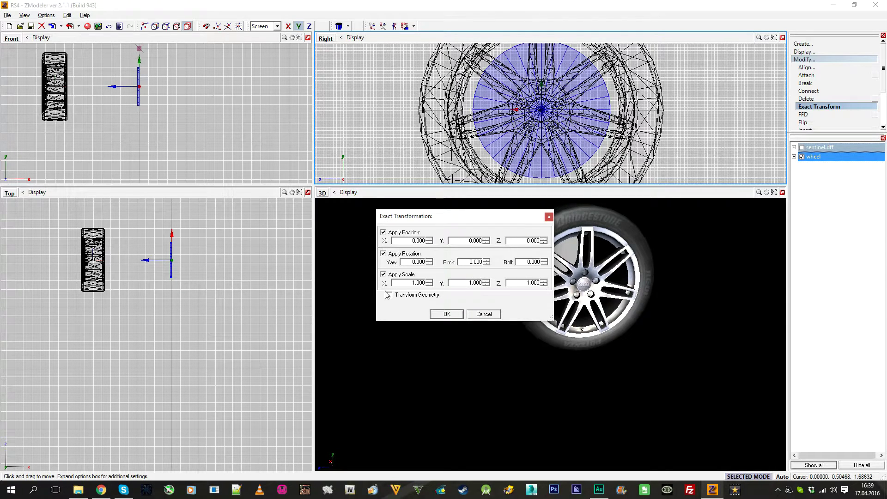
left_click(446, 314)
middle_click_drag(620, 289, 499, 319)
scroll(560, 347, "up", 3)
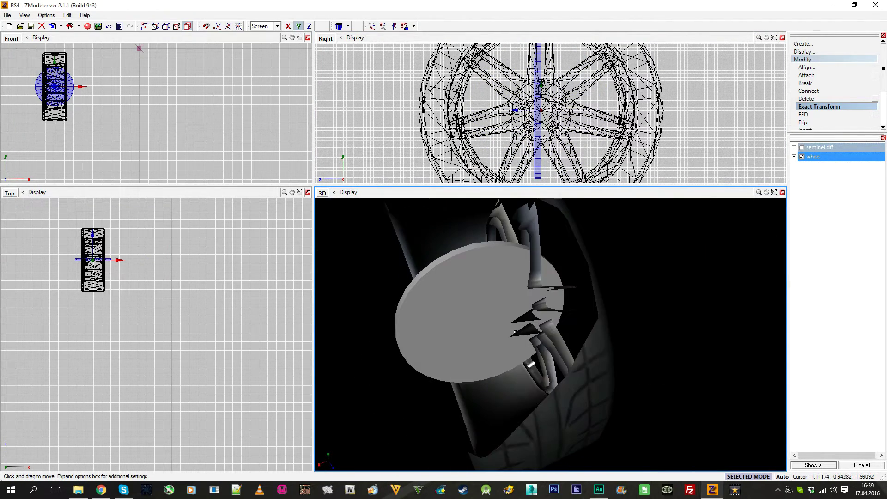
scroll(500, 71, "down", 2)
scroll(500, 71, "down", 2)
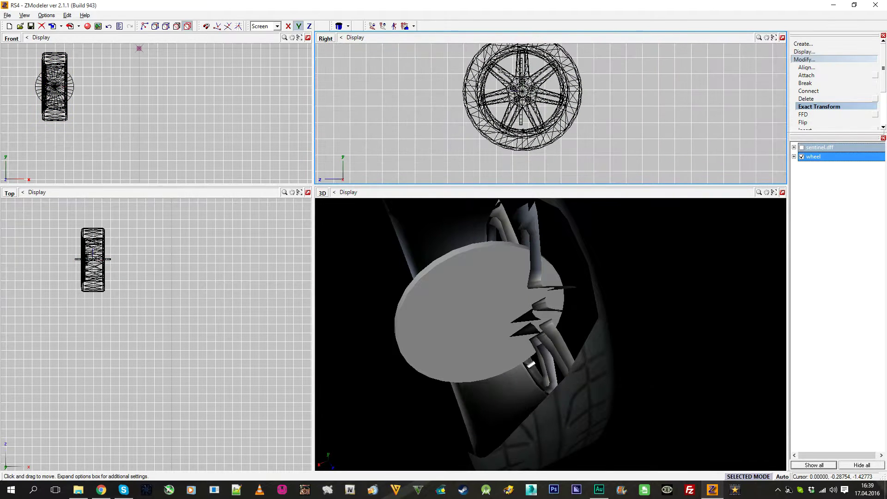
Rotate the cylinder by +90 degrees in the Top view with the X and Y axes enabled, making it parallel to the wheel face.
left_click(804, 59)
left_click_drag(848, 133, 846, 222)
left_click(815, 60)
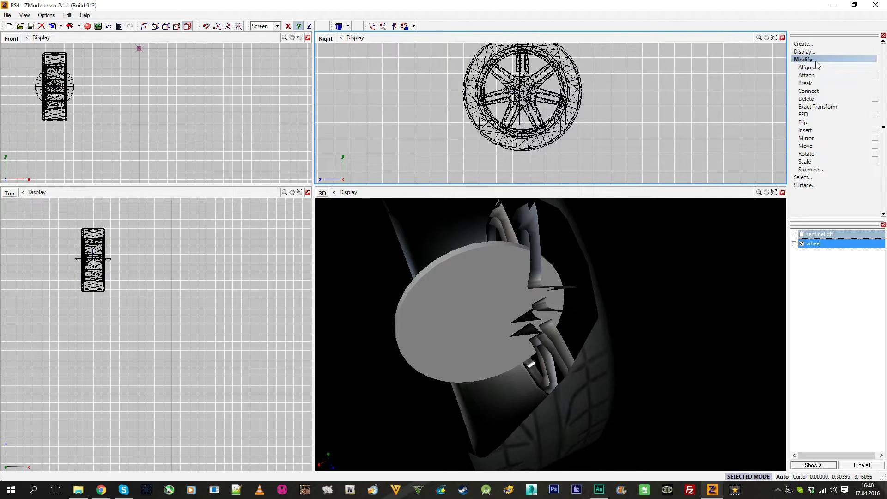
left_click(825, 151)
middle_click_drag(110, 264, 123, 279)
scroll(118, 275, "up", 3)
scroll(123, 273, "up", 1)
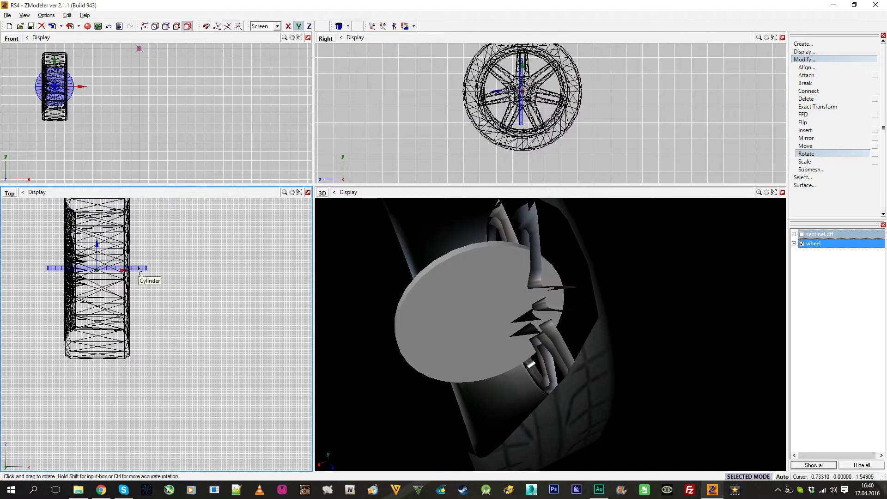
left_click(141, 271, "shift")
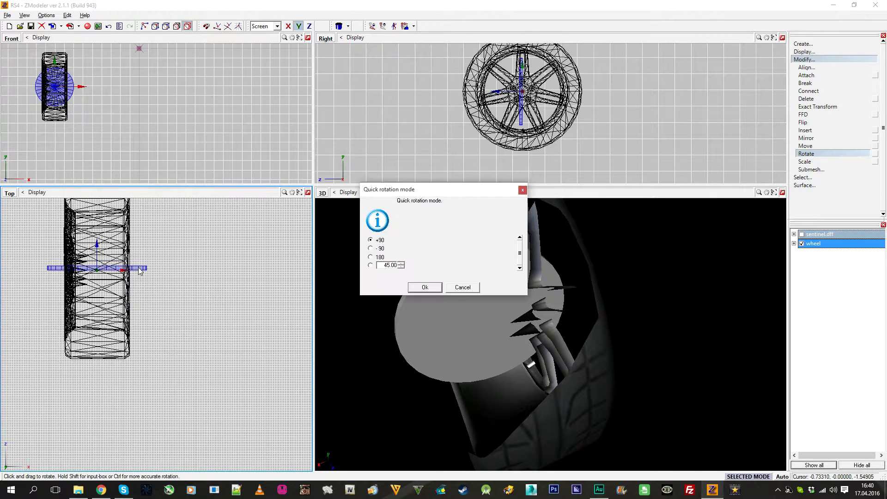
left_click(425, 286)
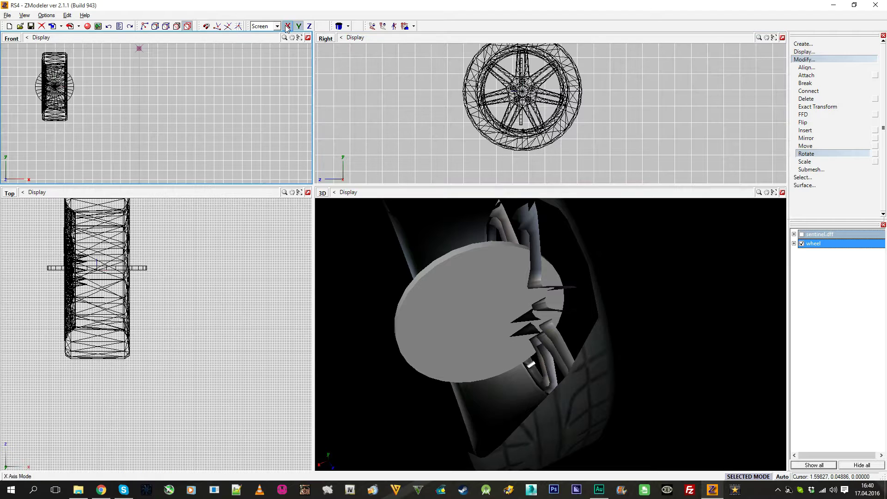
right_click(145, 273)
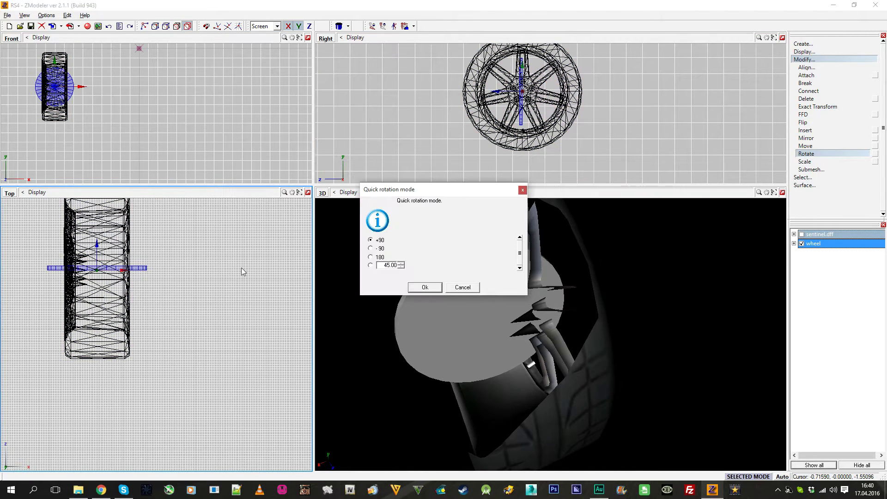
left_click(426, 287)
middle_click_drag(444, 300, 532, 319)
scroll(525, 283, "up", 5)
Unlink the cylinder from the wheel and move it along X only, closer behind the rim spokes in the Top view.
left_click(813, 145)
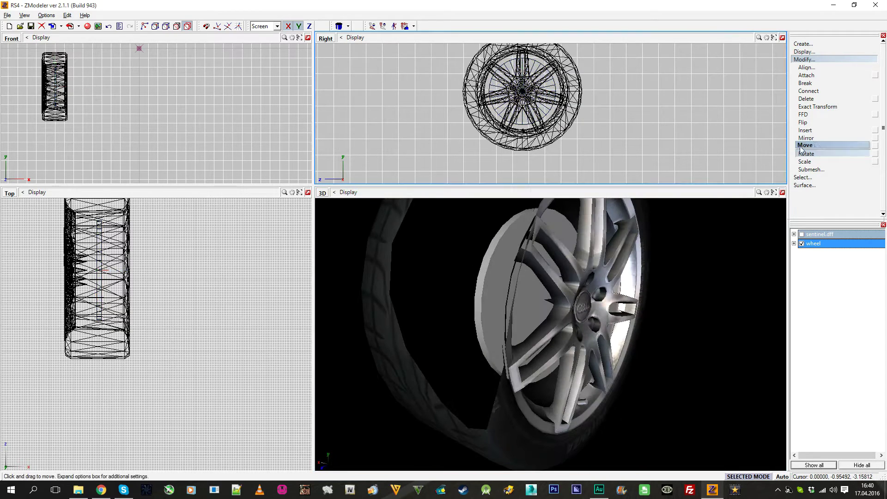
left_click(299, 27)
middle_click_drag(186, 280, 214, 309)
scroll(138, 314, "up", 3)
left_click(794, 244)
left_click_drag(824, 248, 820, 237)
left_click_drag(121, 336, 97, 337)
middle_click_drag(471, 340, 531, 332)
Hide the wheel so that only the cylinder is shown, and save the scene.
left_click(830, 59)
left_click(813, 253)
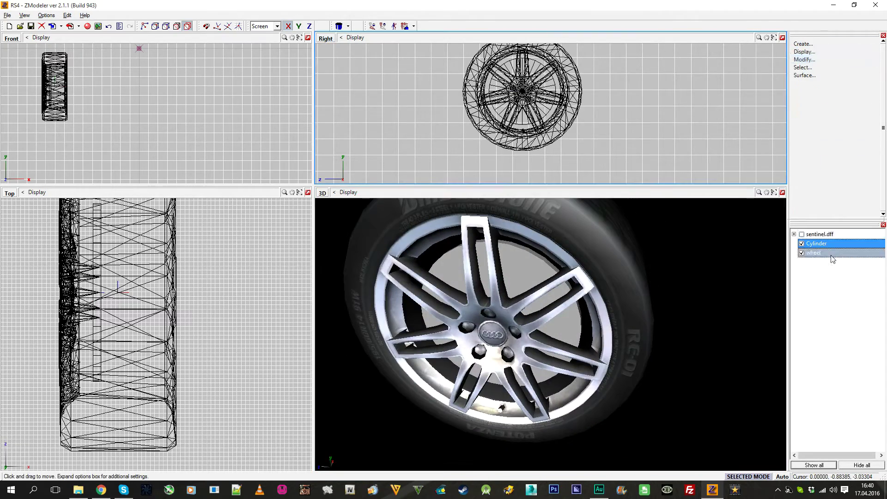
left_click(801, 253)
middle_click_drag(584, 292, 631, 225)
left_click(92, 53)
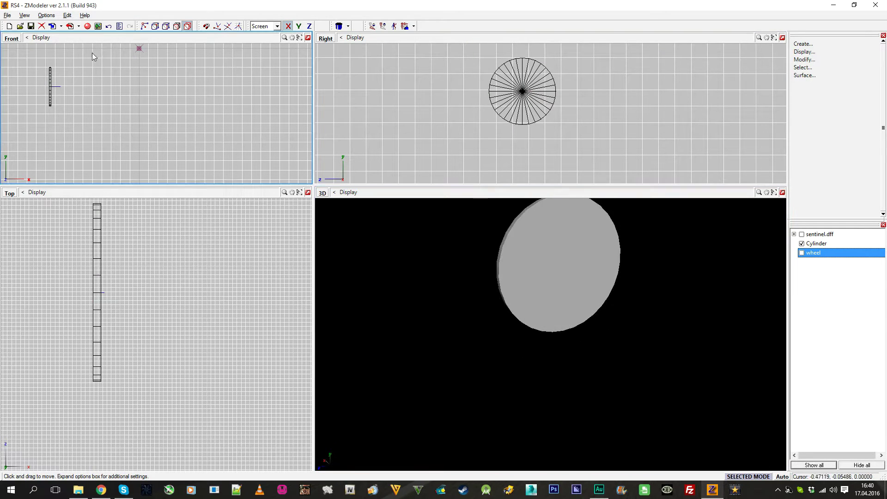
left_click(30, 26)
Select the cylinder's polygons with the Single selection mode in the Right view.
left_click(804, 59)
left_click(804, 59)
left_click(803, 67)
left_click(812, 138)
left_click(550, 74)
Duplicate the misc material in the Materials Editor to get a new material for the brake disc.
left_click(86, 26)
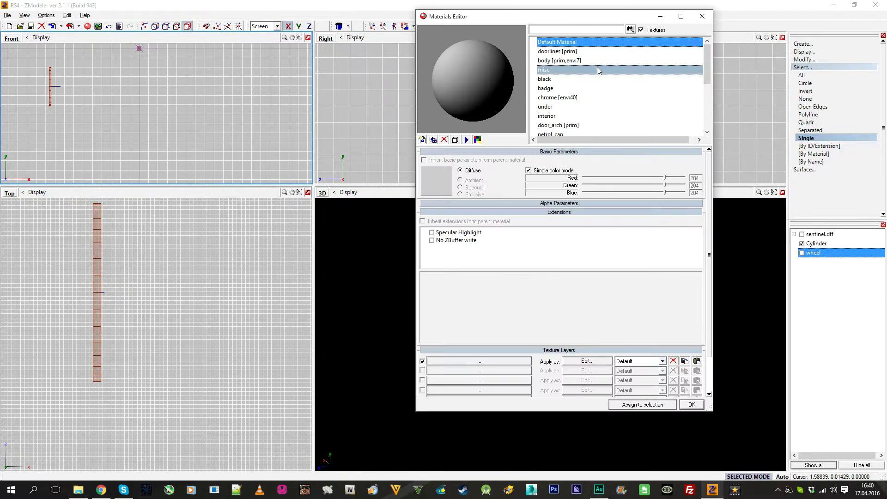
left_click(598, 69)
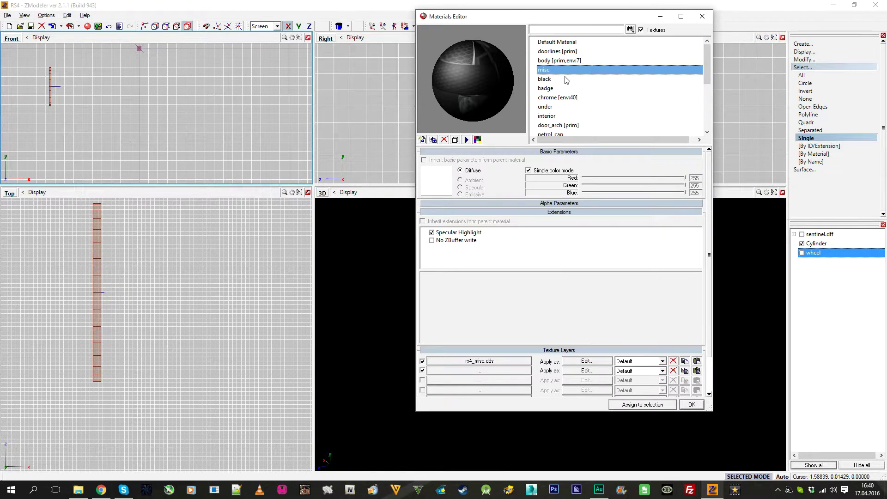
left_click(433, 140)
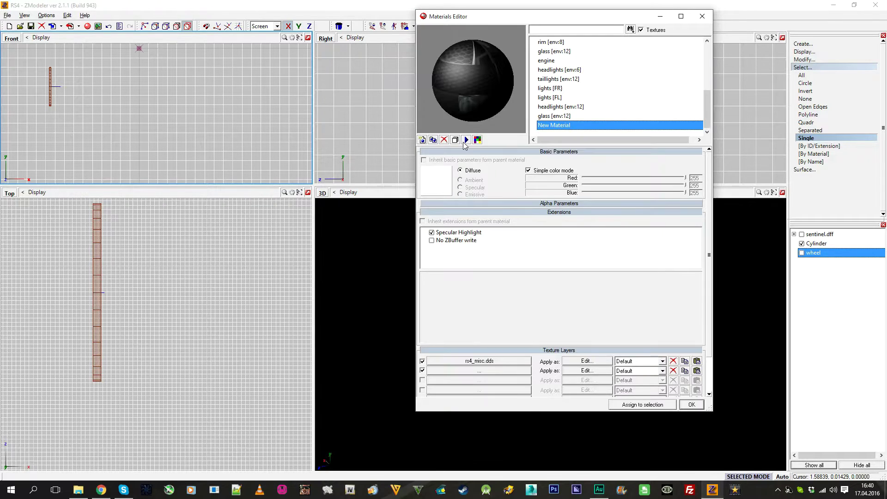
left_click(518, 151)
Load the brakes texture from the Tutorial textures folder into the new material's first layer and assign the material to the selected polygons.
left_click(503, 319)
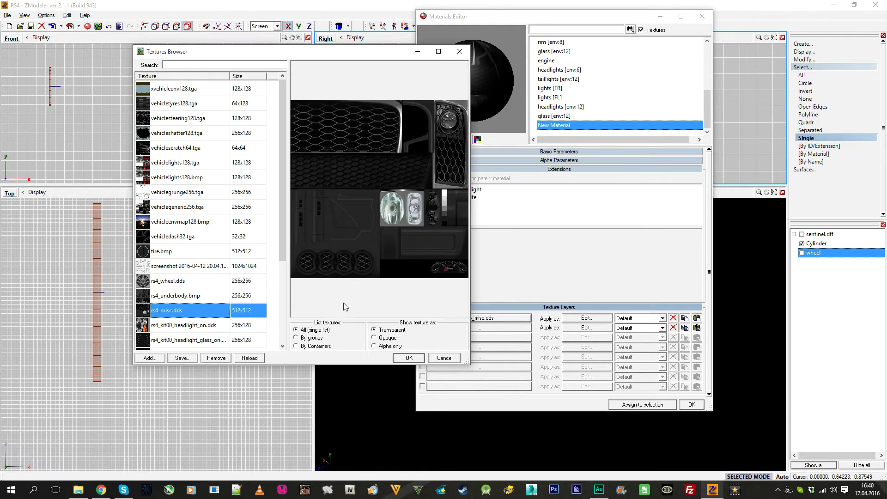
left_click(149, 357)
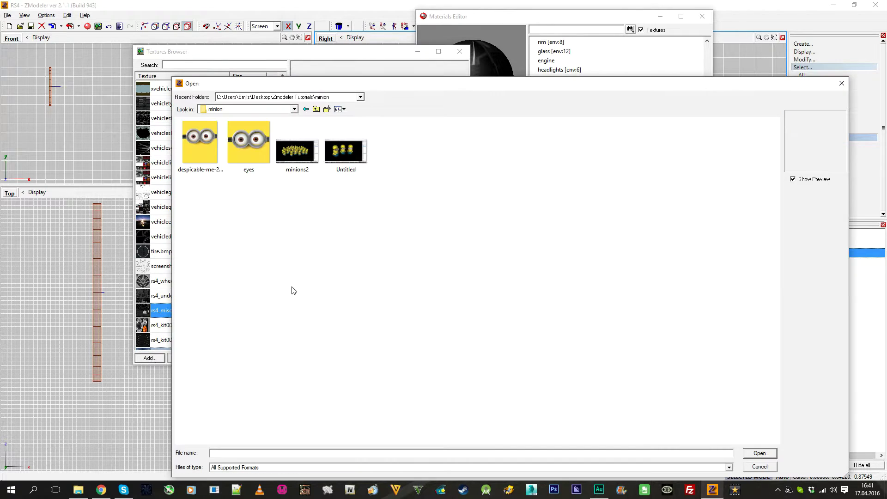
key("BackSpace")
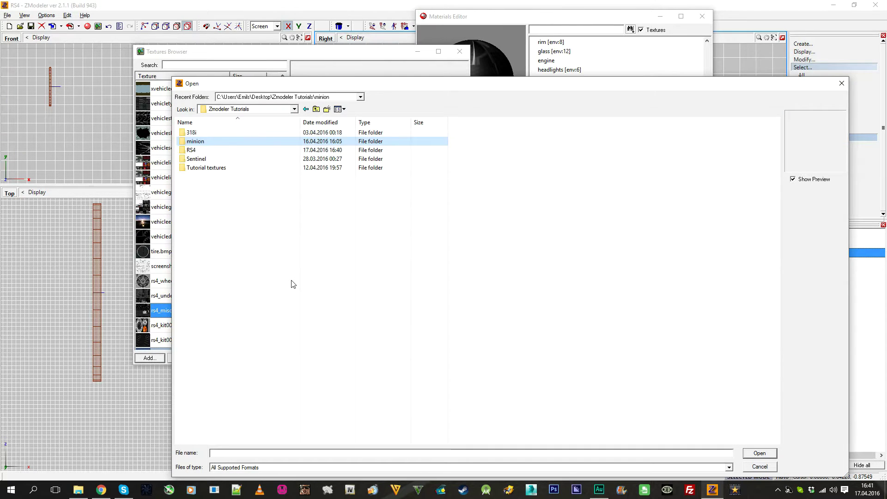
double_click(192, 150)
key("BackSpace")
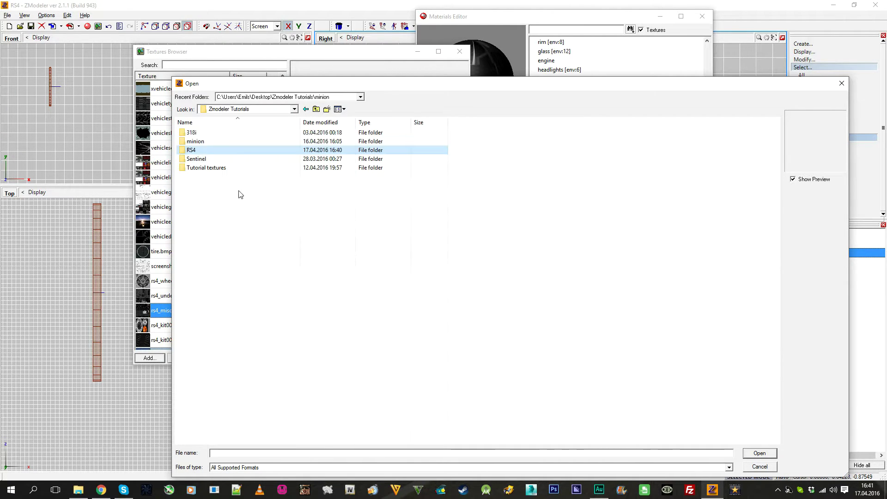
double_click(218, 168)
double_click(249, 142)
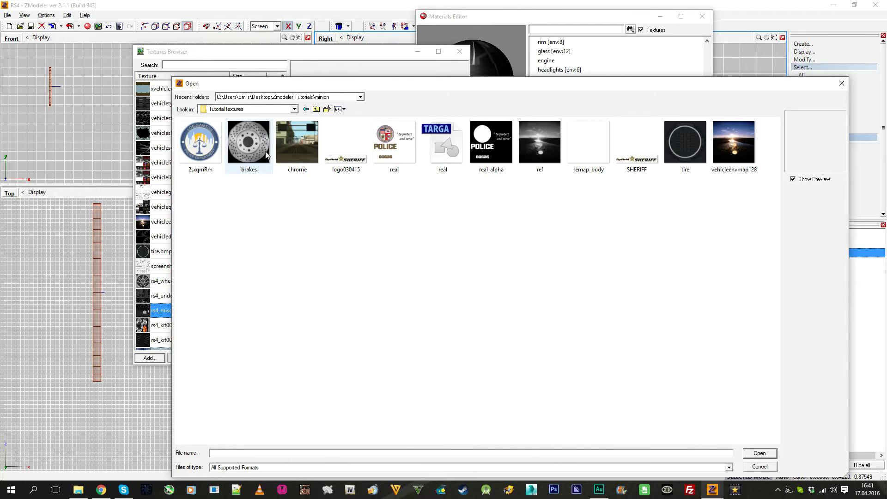
left_click(409, 357)
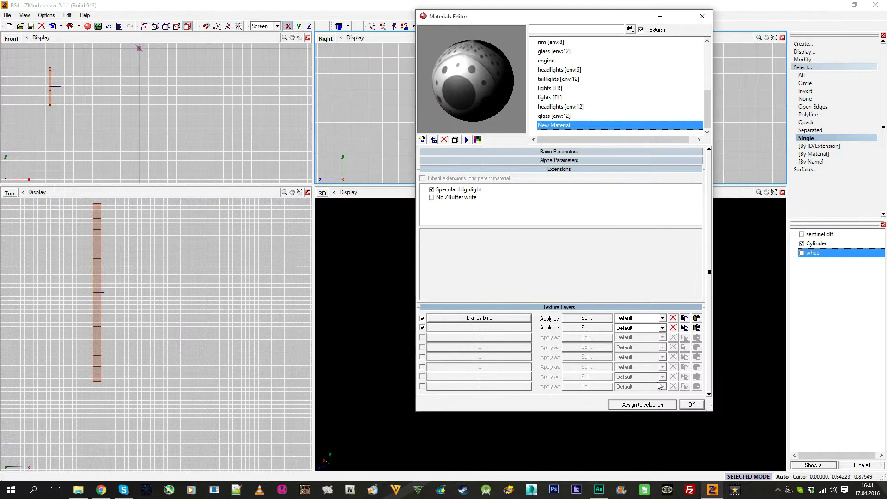
left_click(691, 404)
Clear the selection and inspect the brake texture on the disc's faces and rim in the 3D view.
left_click(804, 98)
left_click(803, 59)
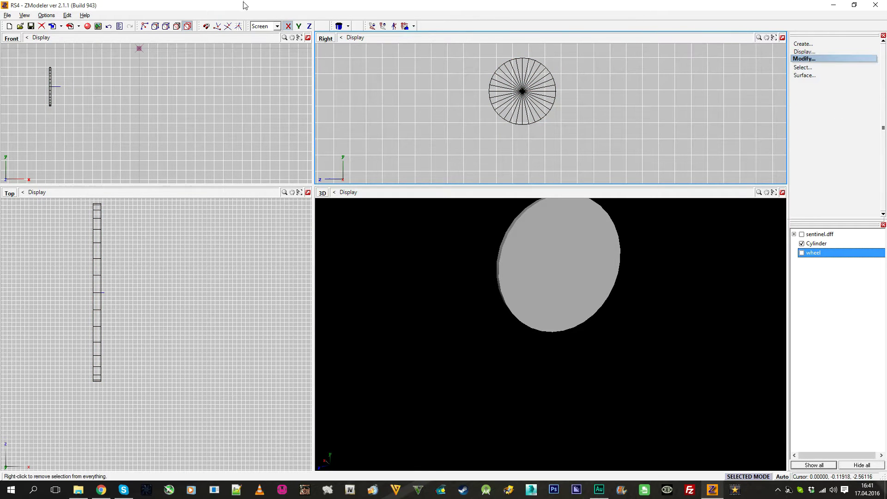
middle_click_drag(562, 298, 519, 306)
scroll(556, 317, "up", 2)
middle_click_drag(517, 338, 445, 358)
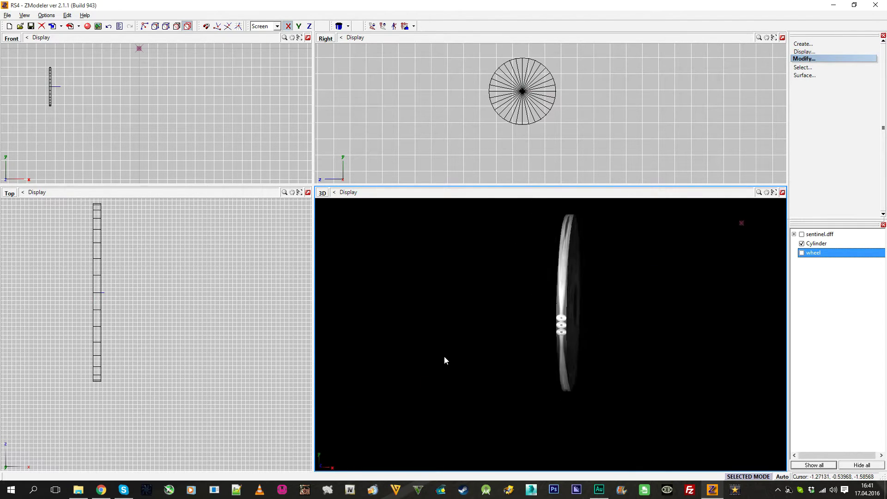
mouse_move(601, 324)
middle_mouse_down()
mouse_move(578, 333)
mouse_move(537, 305)
mouse_move(613, 316)
mouse_move(601, 304)
mouse_move(573, 304)
middle_mouse_up()
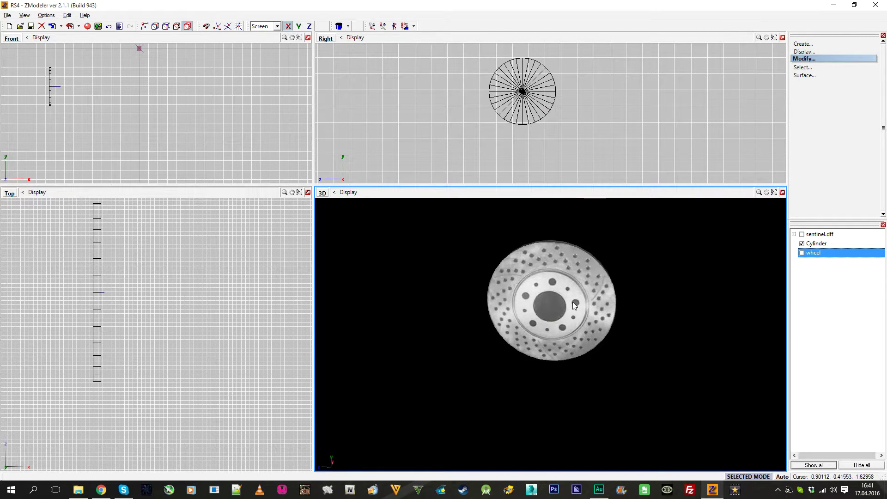
Select the brake disc's rim polygons in the Top view using the Separated selection mode at polygon level.
left_click(802, 252)
middle_click_drag(628, 319, 545, 267)
left_click(801, 252)
left_click(178, 27)
left_click(96, 314)
scroll(87, 264, "up", 3)
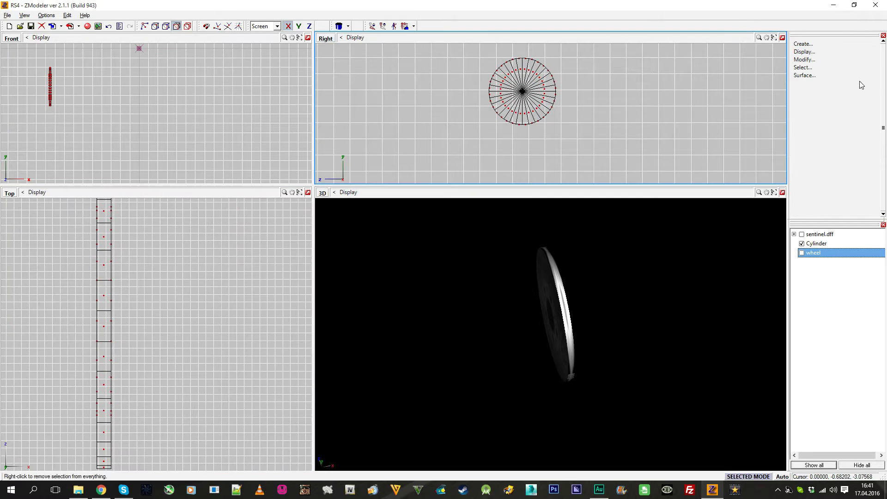
left_click(813, 68)
left_click(810, 130)
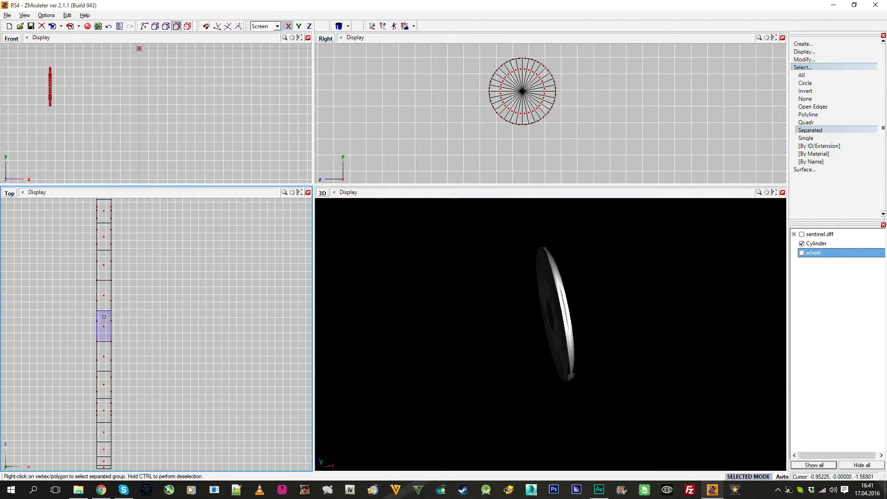
right_click(104, 316)
Assign the misc material to the selected rim polygons of the brake disc.
left_click(87, 26)
key("Down")
key("Down")
key("Down")
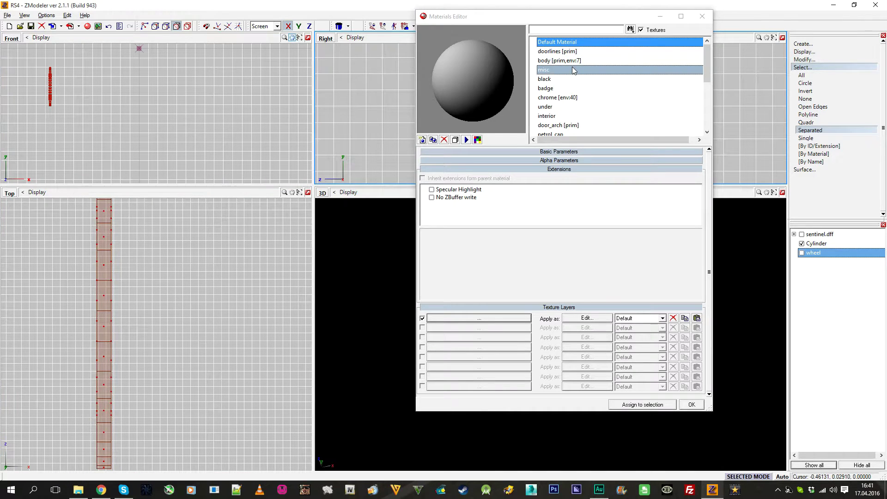
left_click(659, 404)
left_click(691, 404)
Clear the polygon selection, return to object level and inspect the brake disc in the 3D view.
left_click(805, 98)
right_click(727, 91)
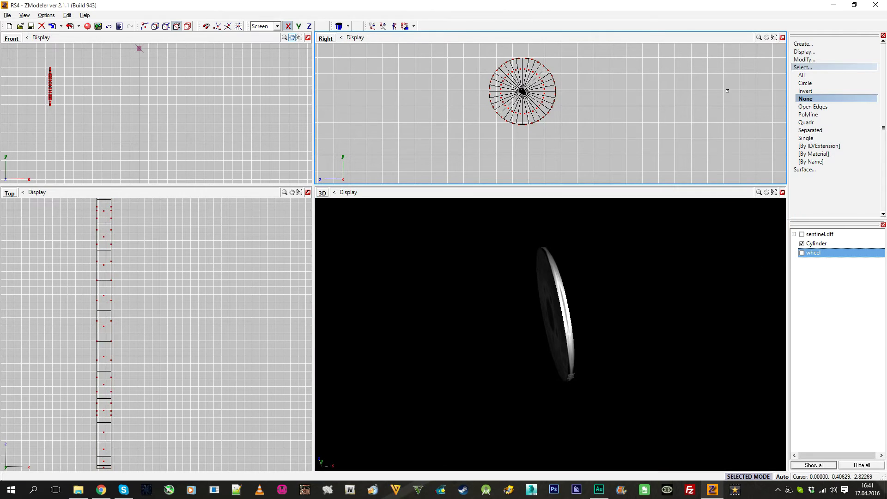
left_click(827, 68)
left_click(188, 26)
middle_click_drag(416, 231, 572, 279)
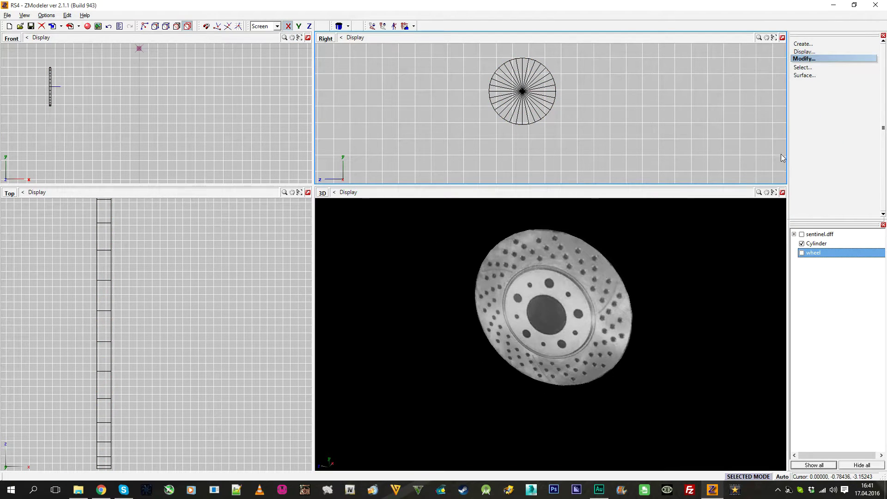
Try attaching the brake disc cylinder to the wheel object, inspect it, and undo the attachment.
left_click(824, 59)
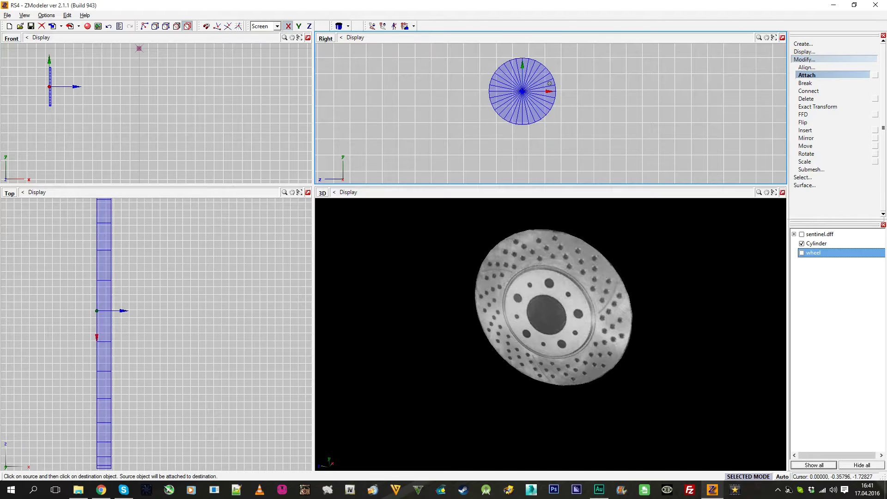
left_click(521, 91)
left_click(801, 253)
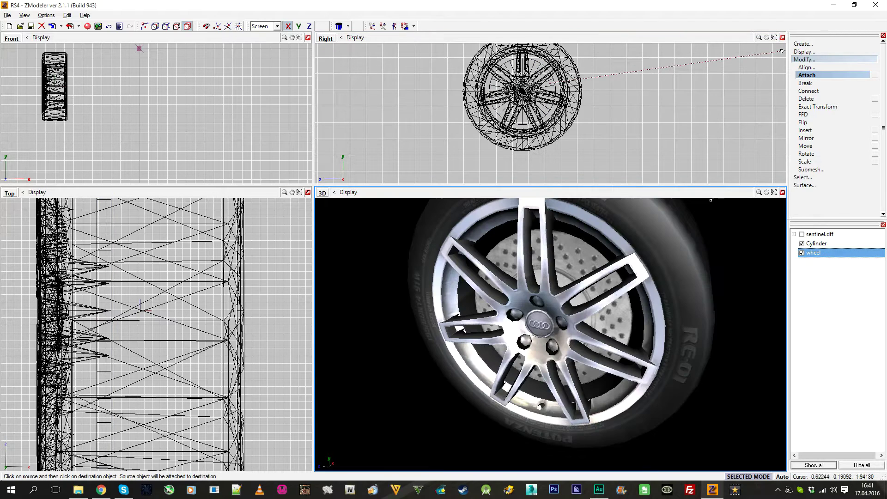
left_click(581, 118)
left_click(804, 59)
middle_click_drag(629, 276, 593, 316)
key("ctrl+z")
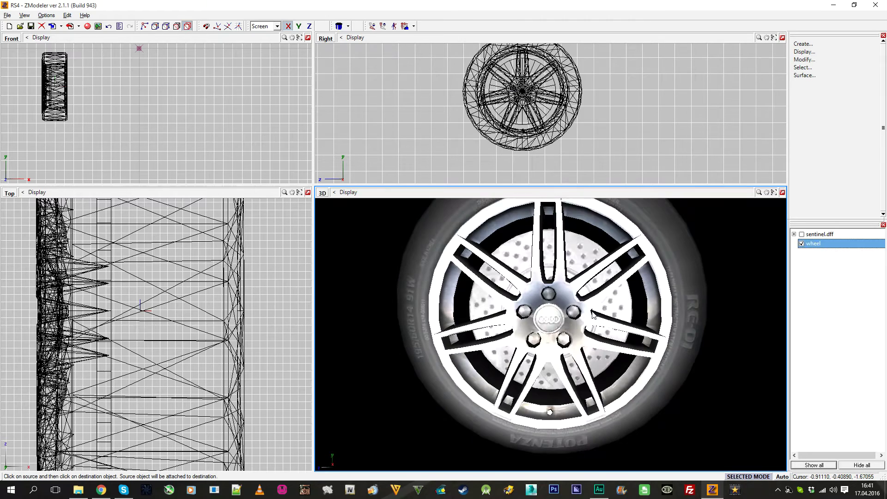
Scale the brake disc down slightly along X and Y in the Right view to fit behind the rim.
left_click(805, 59)
left_click(804, 161)
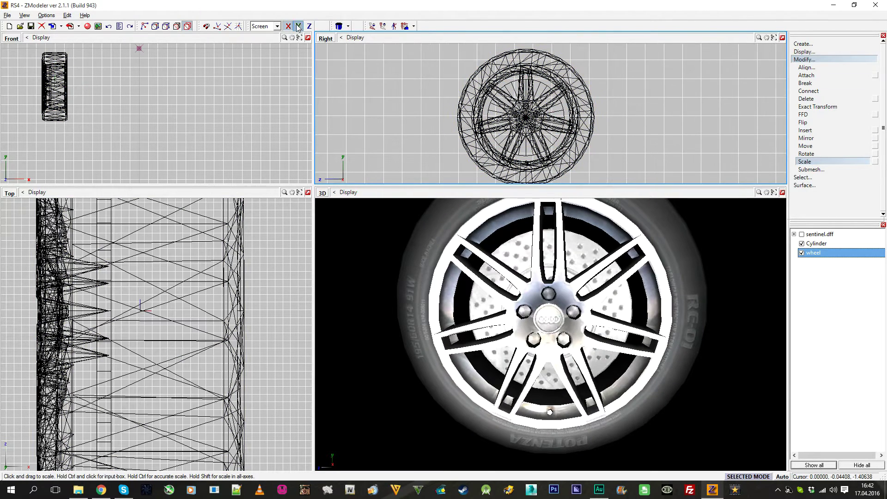
scroll(498, 83, "up", 1)
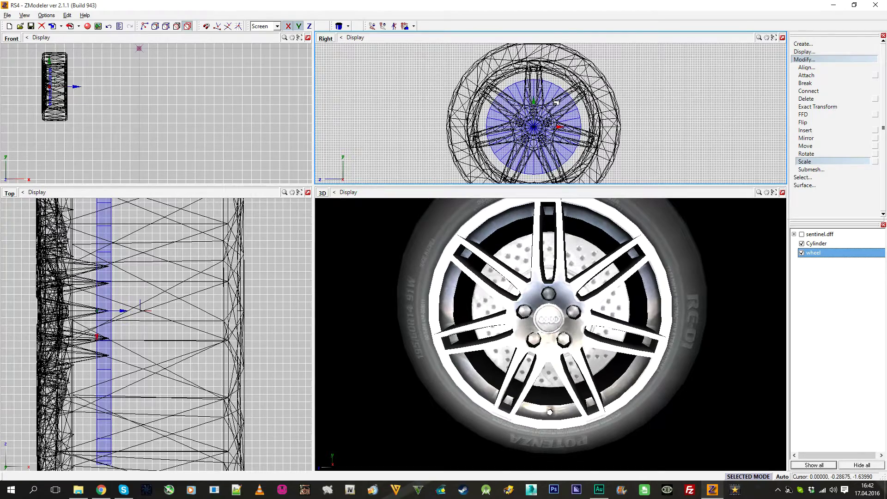
mouse_move(545, 351)
middle_mouse_down()
mouse_move(628, 363)
mouse_move(545, 351)
middle_mouse_up()
left_click(810, 60)
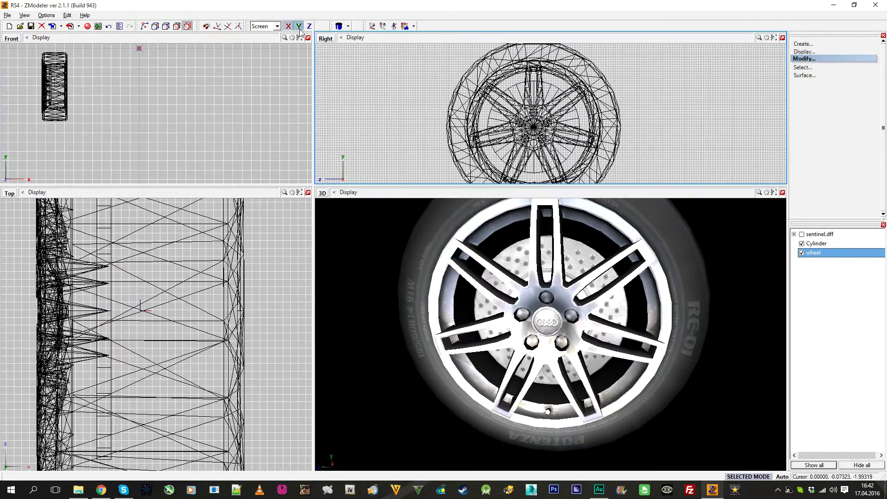
Create a solid cylinder over the wheel hub in the Right view, about 0.09 in radius and 0.084 high, with 16 cross points.
left_click(339, 26)
scroll(529, 132, "up", 5)
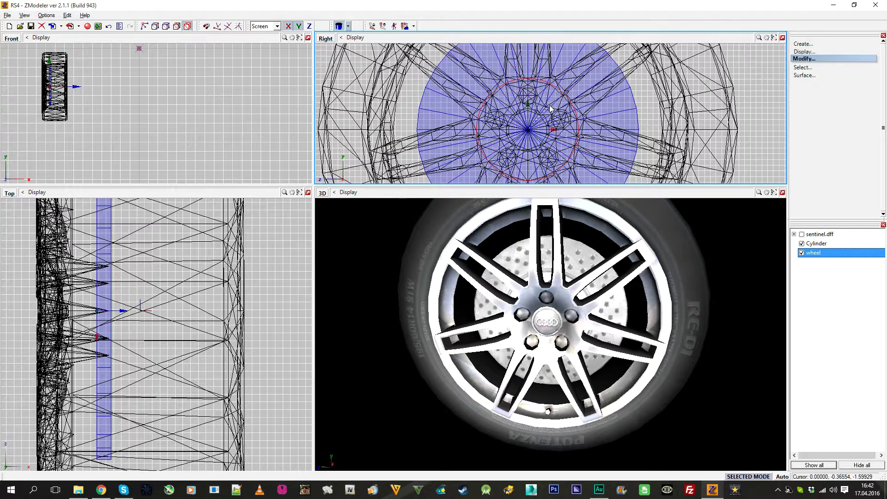
left_click(564, 99)
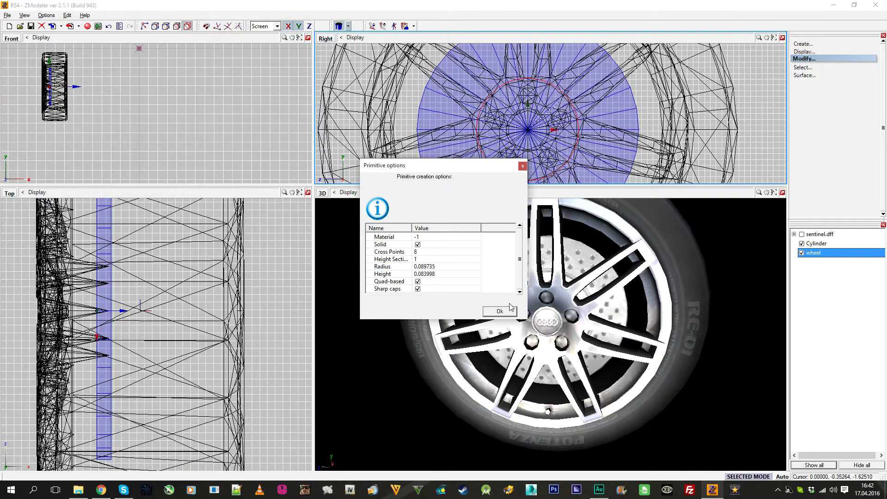
left_click(433, 252)
type("16")
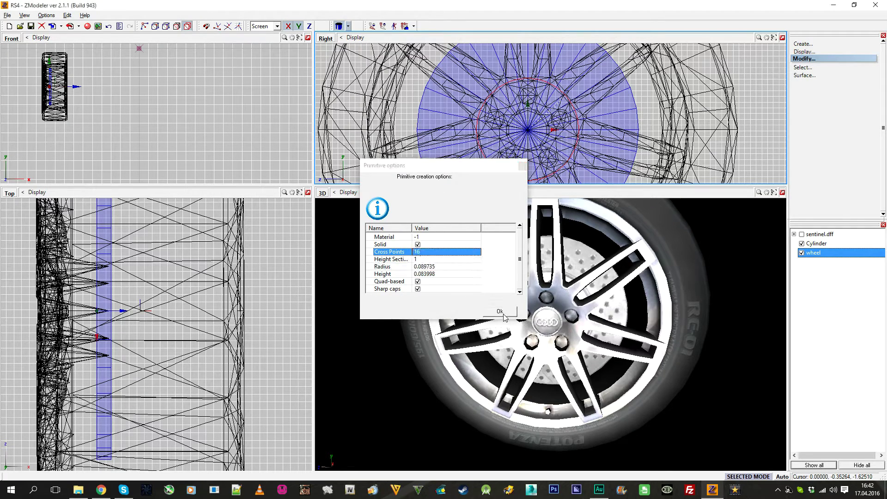
left_click(499, 312)
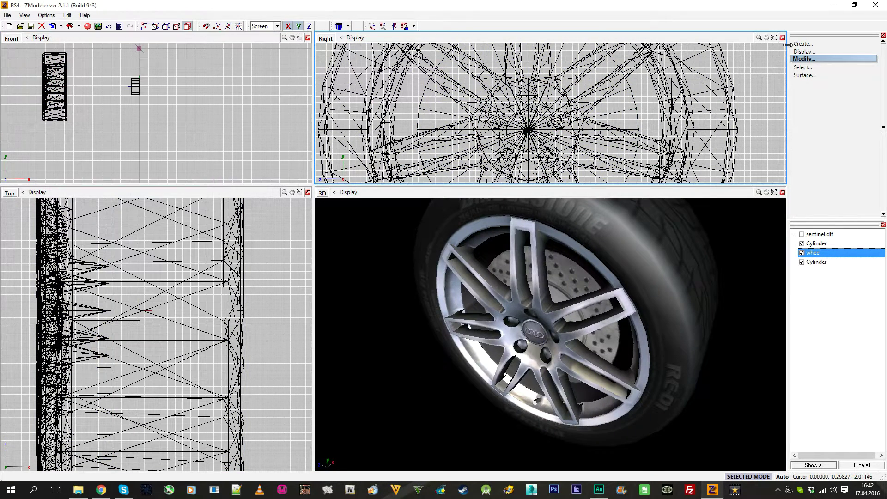
Parent the new cylinder to the wheel and apply an exact transform with position 0, rotation 0 and scale 1.
left_click(804, 59)
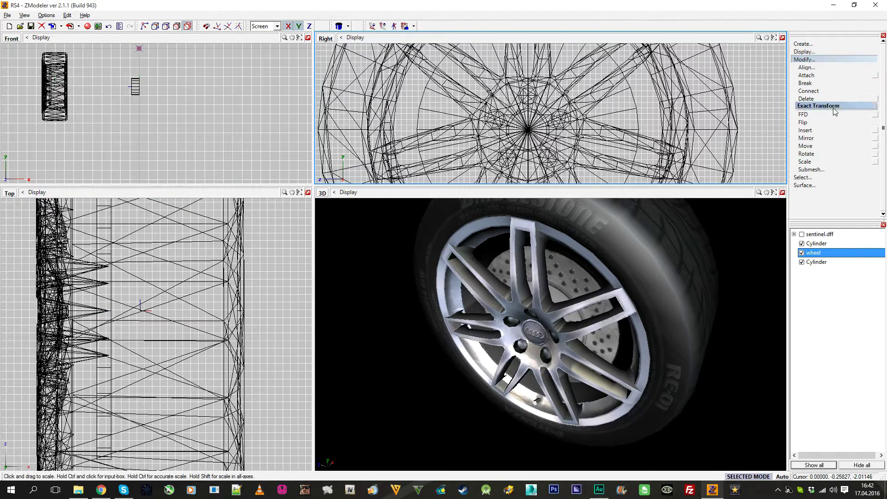
left_click(826, 59)
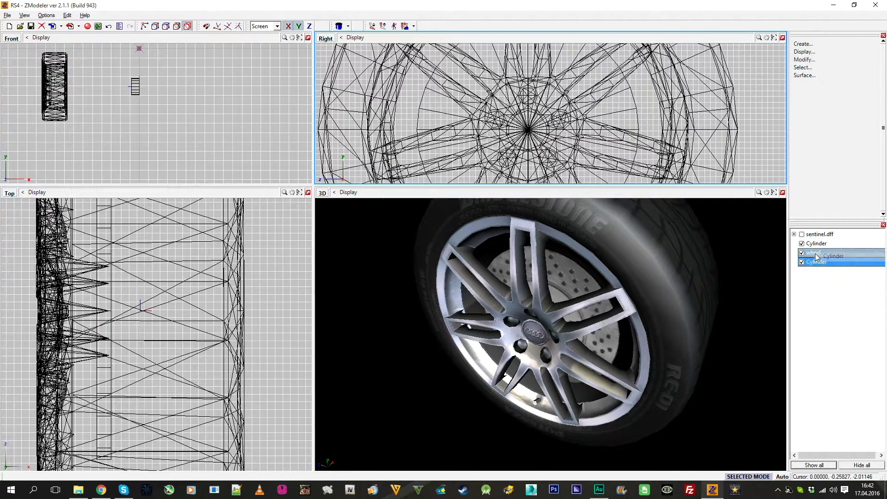
left_click_drag(816, 263, 814, 252)
left_click(804, 59)
left_click(826, 106)
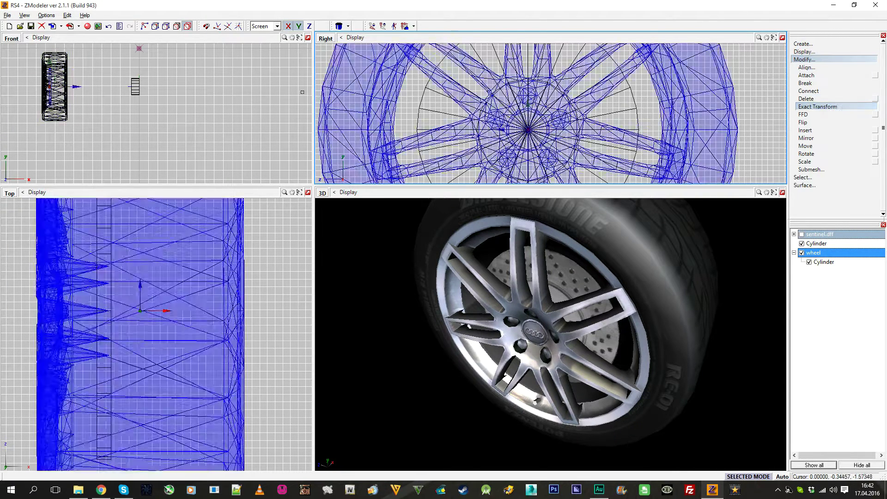
left_click(135, 91)
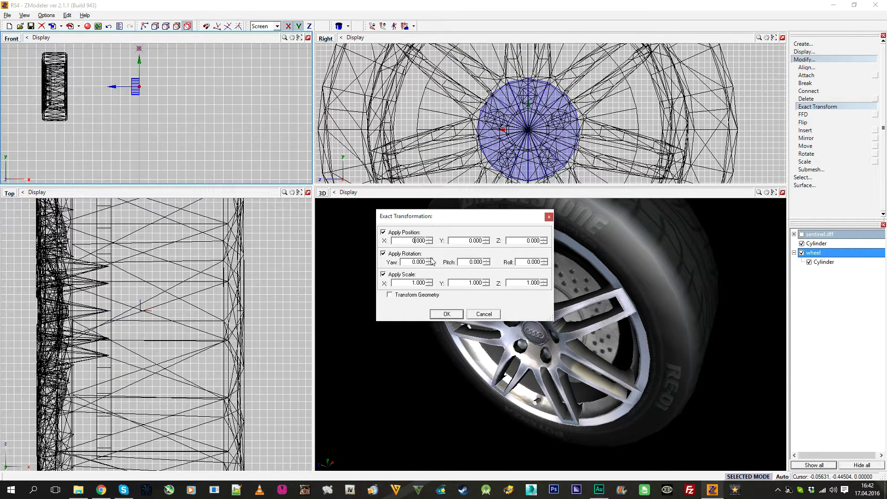
left_click(446, 314)
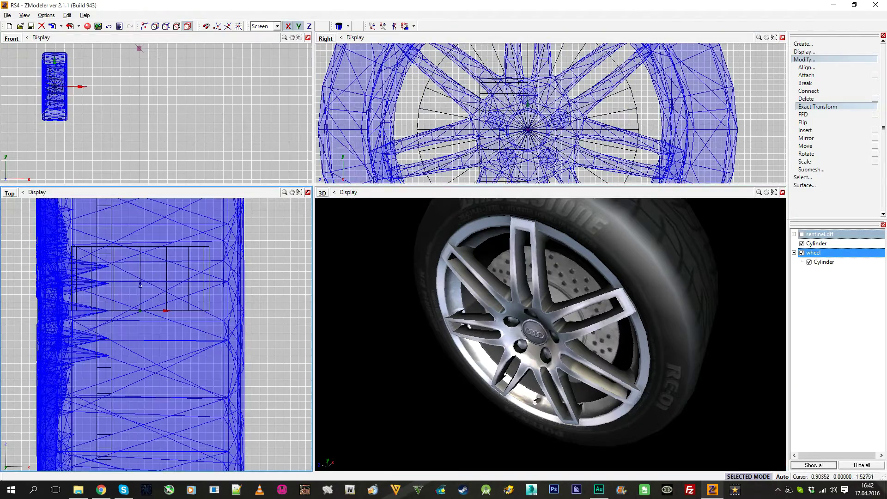
Move the hub cylinder out of the wheel's hierarchy and rotate it by +90 degrees in the Top view.
left_click(805, 130)
left_click(814, 161)
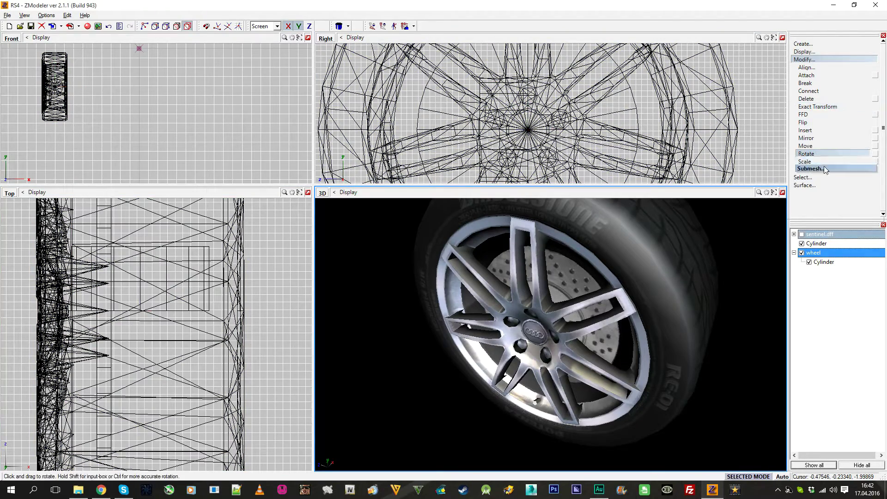
left_click_drag(817, 262, 815, 244)
left_click(185, 301)
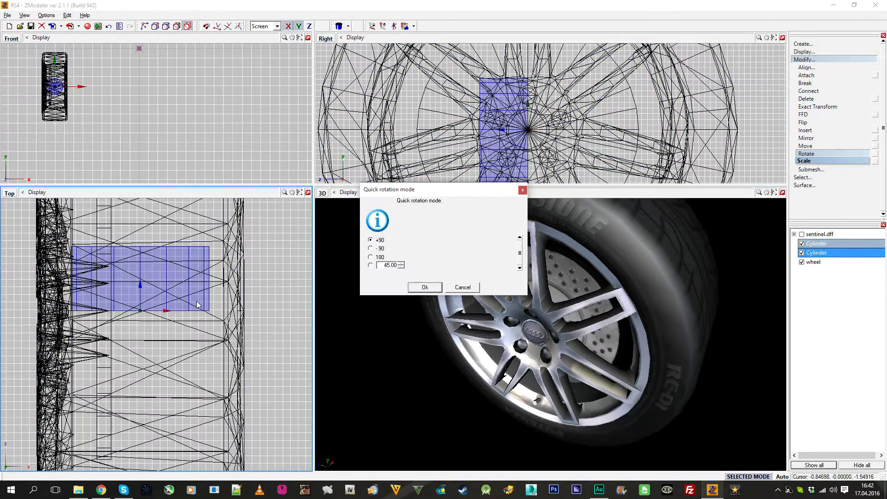
left_click(421, 287)
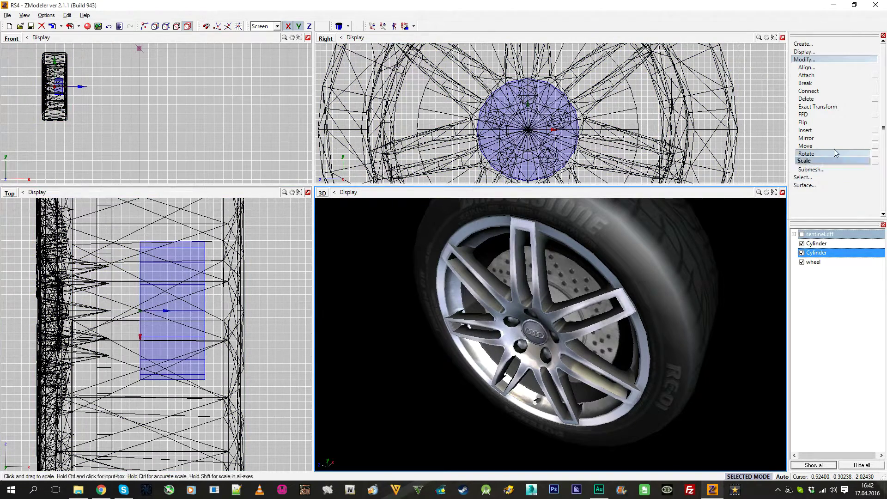
Move the hub cylinder horizontally in the Top view so its inner end lines up with the brake disc's inner face.
left_click(805, 145)
left_click(326, 41)
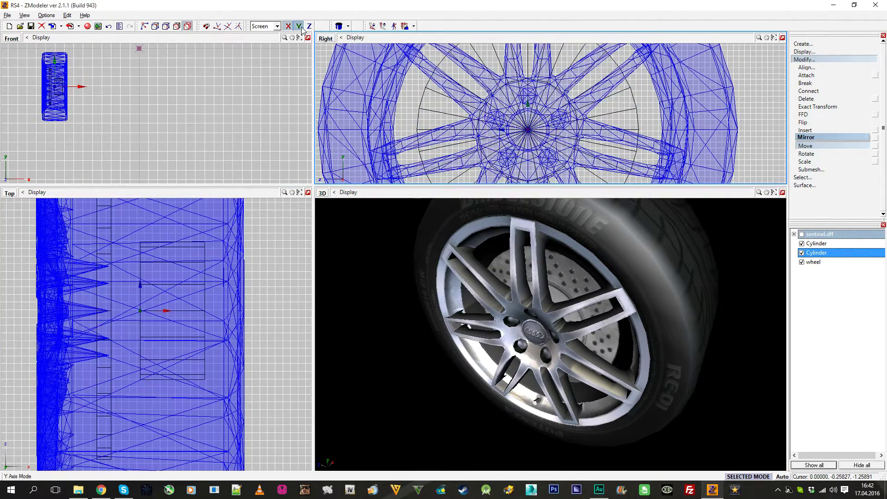
left_click(171, 298)
left_click_drag(179, 338, 78, 333)
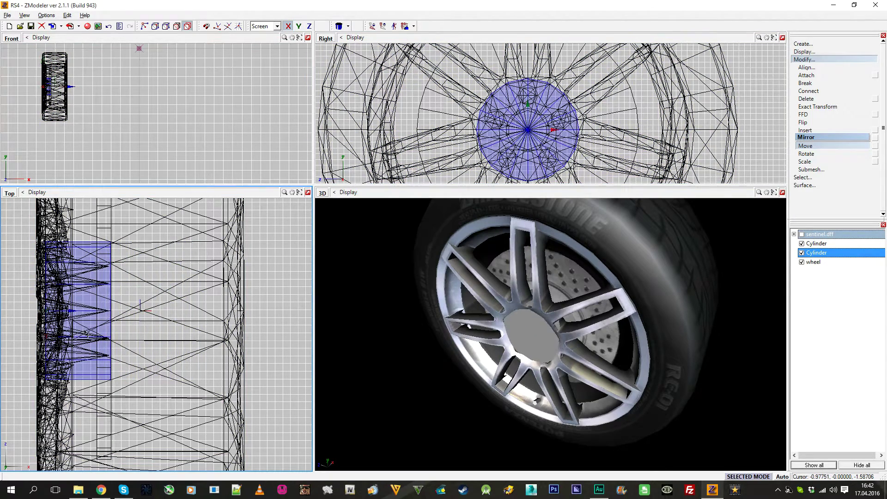
middle_click_drag(446, 370, 582, 314)
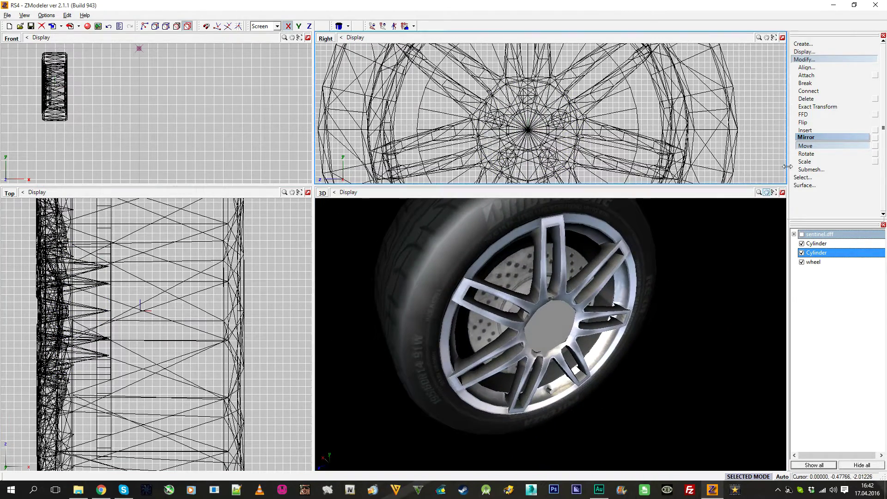
Scale the hub cylinder down slightly along X and Y in the Right view and check it against the wheel.
left_click(806, 162)
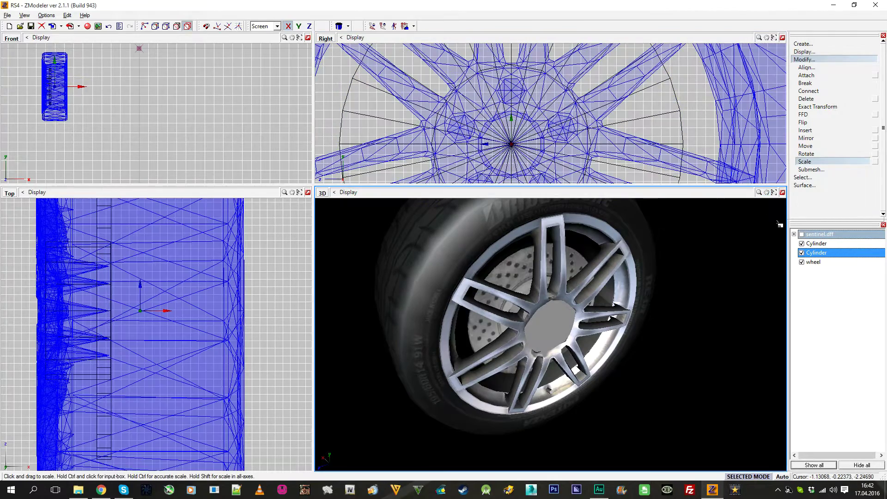
left_click_drag(814, 257, 812, 241)
middle_click_drag(600, 295, 531, 310)
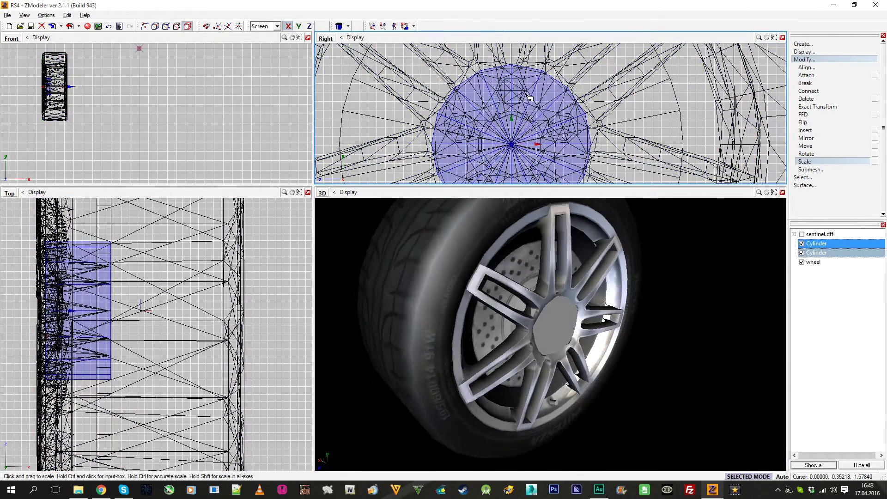
left_click_drag(528, 96, 357, 31)
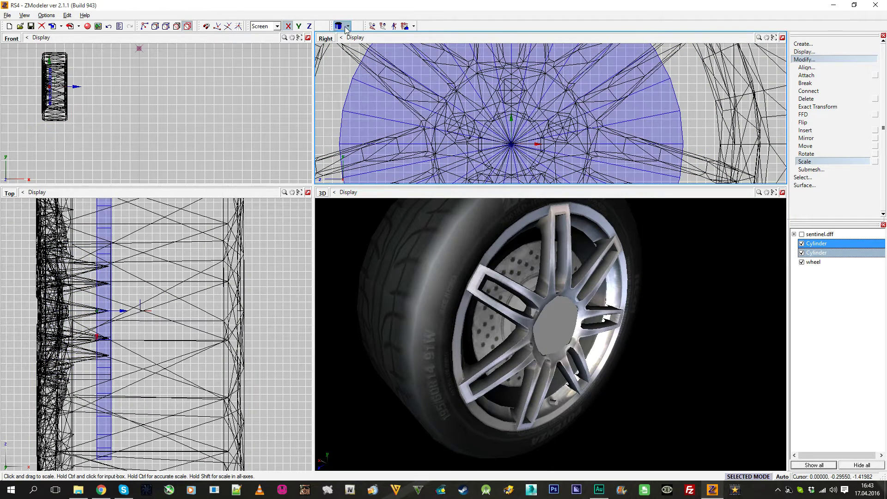
left_click_drag(466, 77, 509, 92)
middle_click_drag(568, 277, 526, 259)
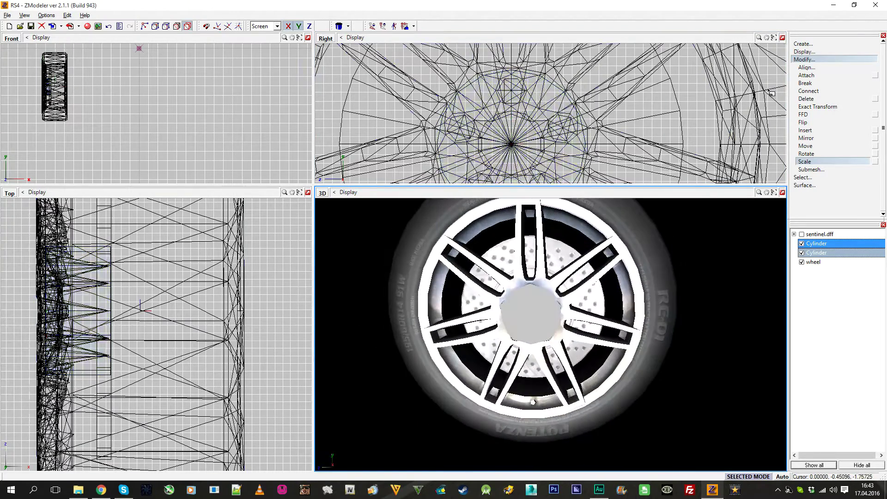
Delete the centre vertices of the hub cylinder's end caps at vertex level, leaving an open tube.
left_click(820, 61)
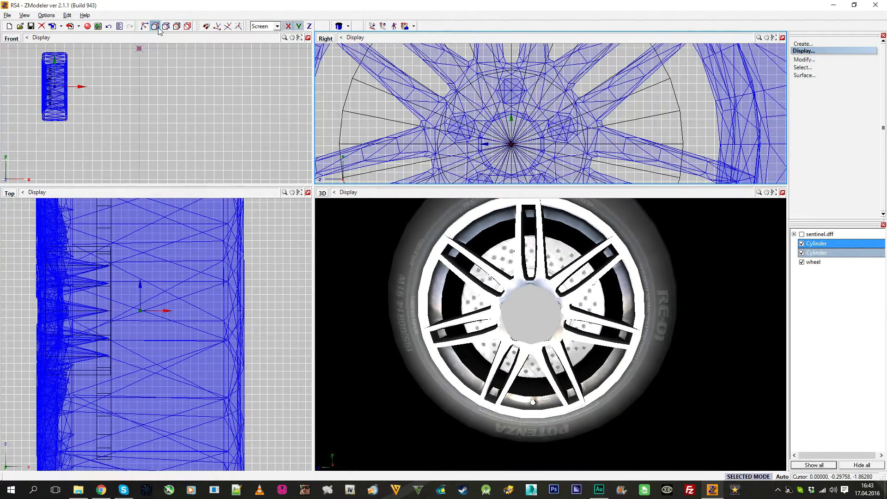
left_click(534, 144)
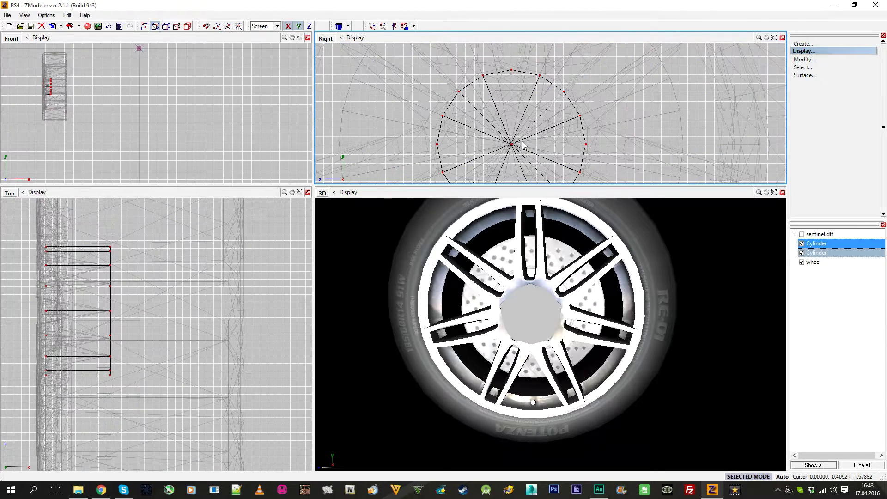
left_click(511, 145)
left_click(511, 144)
middle_click_drag(614, 301, 596, 290)
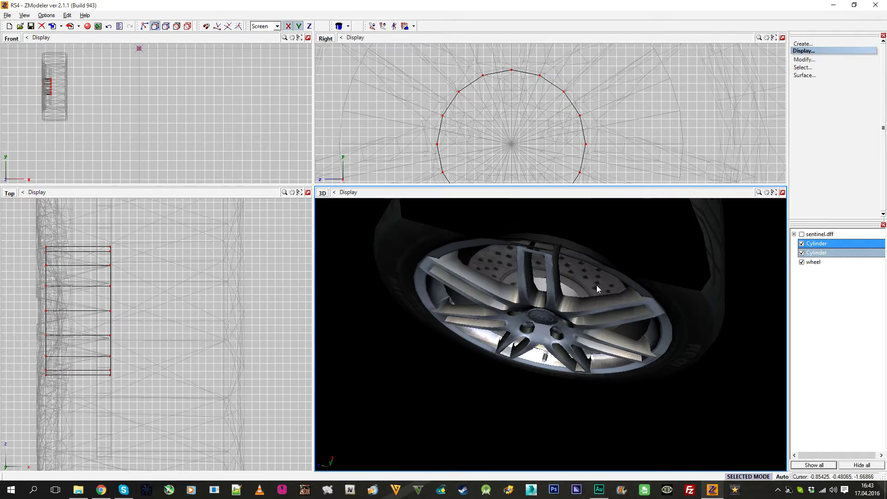
Hide the wheel and the brake disc so that only the open hub cylinder is displayed.
left_click(801, 244)
left_click(801, 252)
left_click(802, 261)
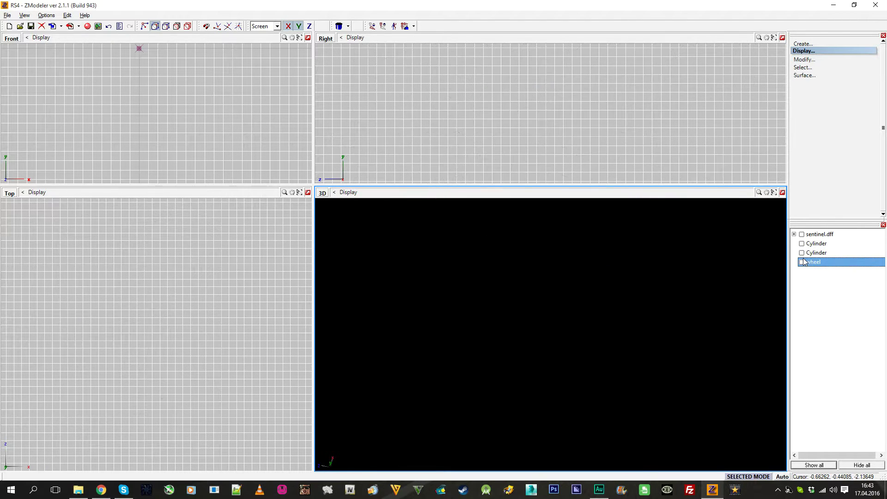
left_click(801, 243)
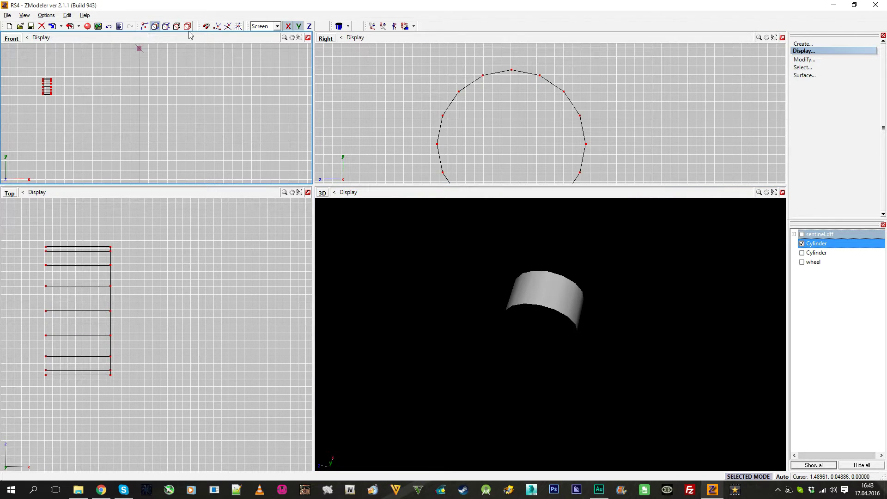
Select the whole hub cylinder, look through the materials available in the Materials Editor, and clear the selection.
left_click(803, 67)
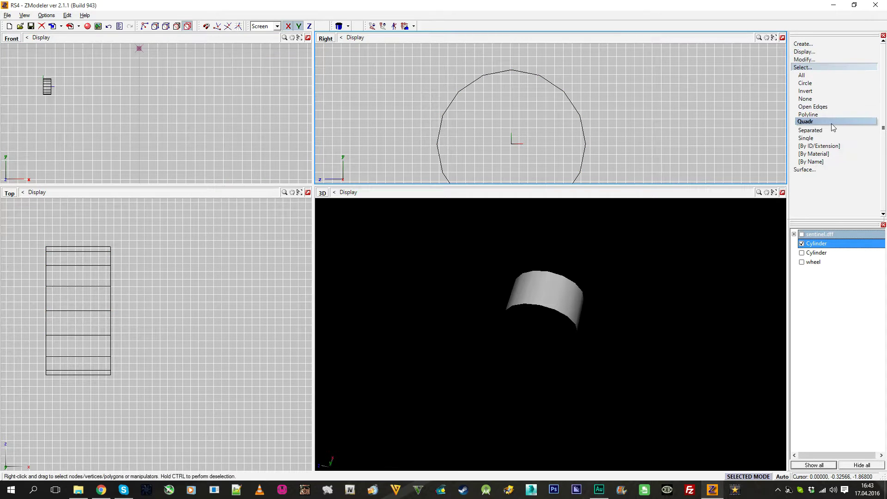
left_click(824, 140)
right_click(47, 86)
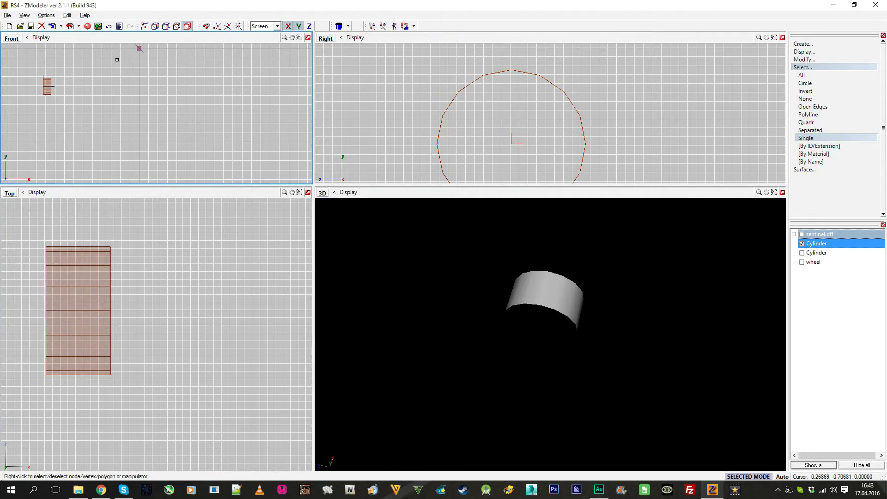
left_click(87, 26)
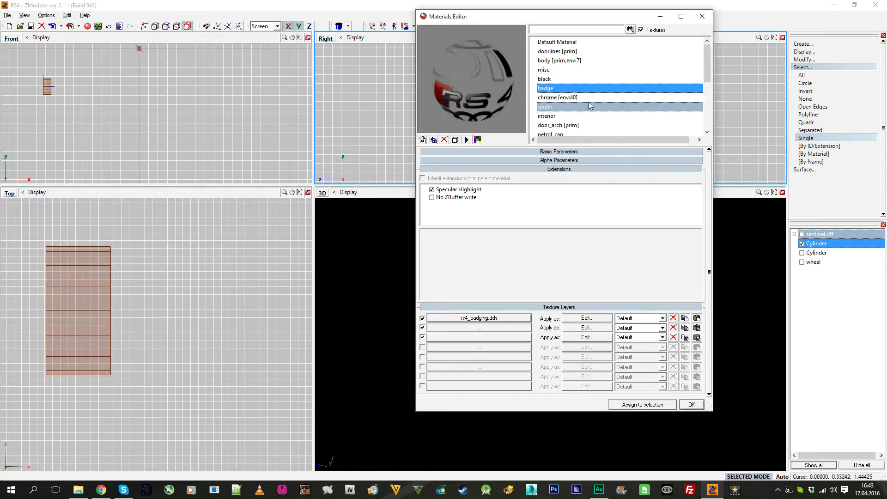
left_click(691, 405)
left_click(805, 98)
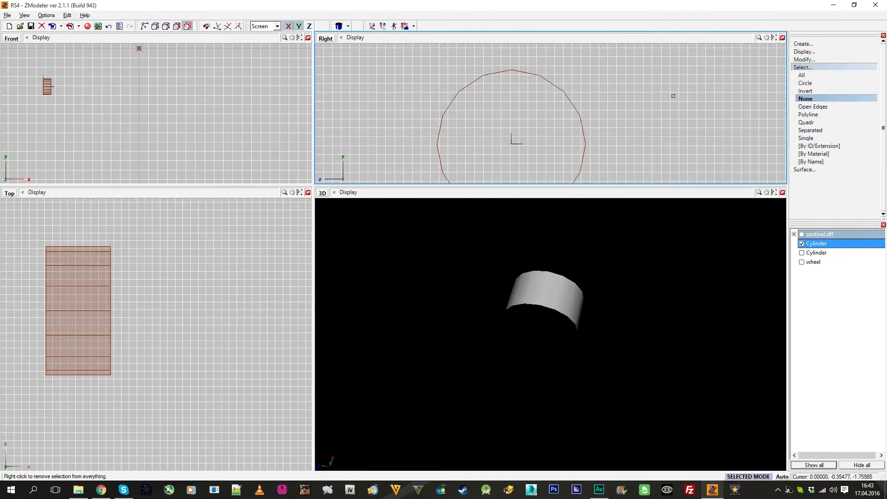
right_click(673, 95)
left_click(813, 67)
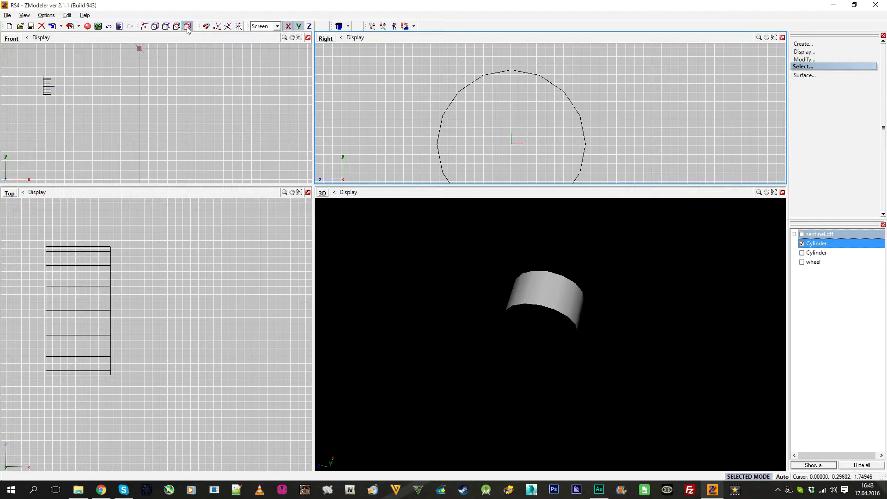
Show the brake disc alongside the hub cylinder and attach the two into one object.
left_click_drag(747, 234, 677, 284)
left_click(813, 253)
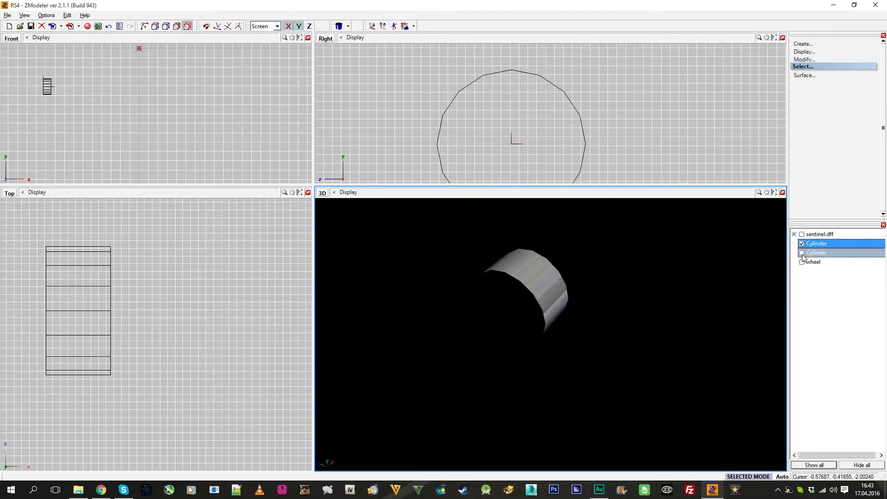
left_click(802, 252)
left_click(805, 59)
left_click(822, 76)
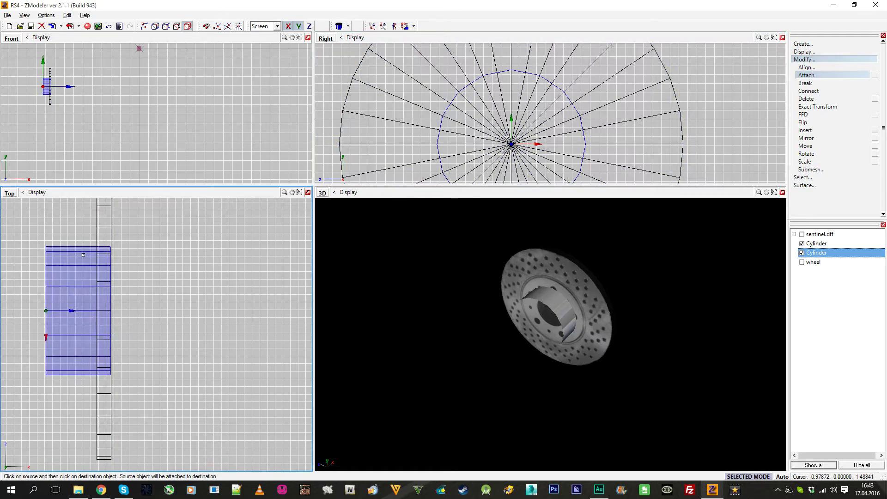
left_click(99, 293)
left_click(91, 248)
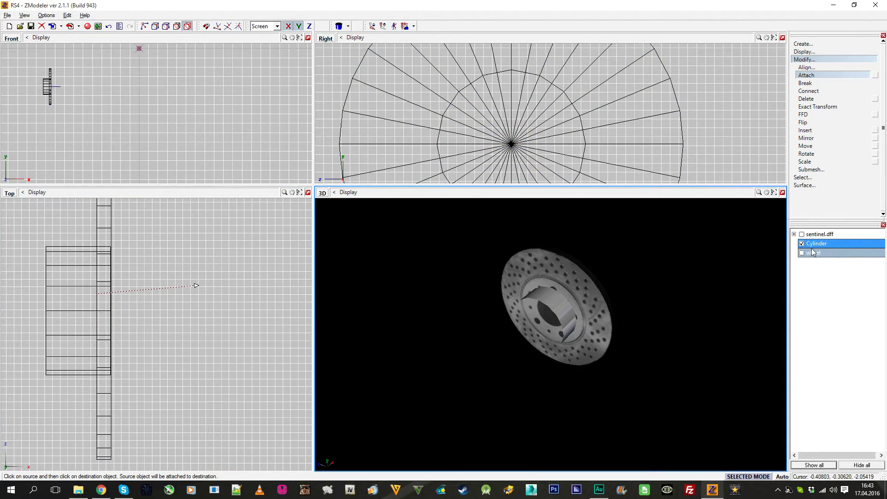
Show the wheel and attach the combined brake disc and hub to it.
left_click(802, 253)
left_click(748, 146)
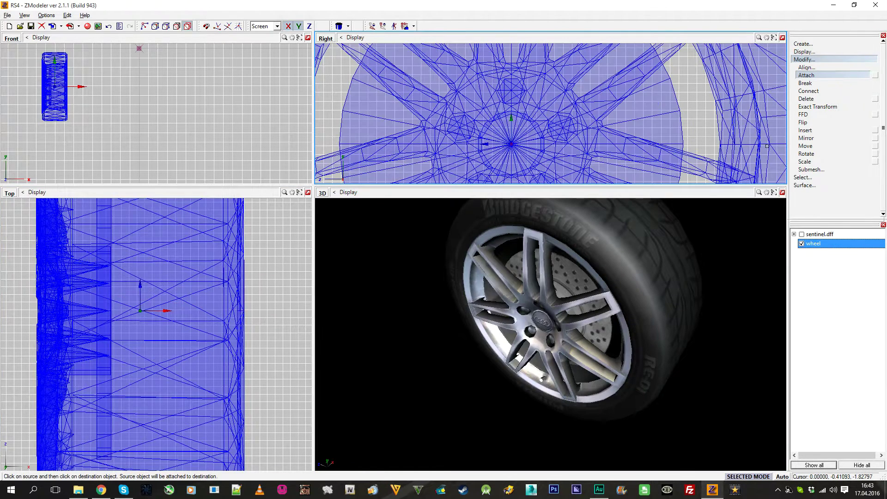
left_click(827, 58)
middle_click_drag(706, 245, 675, 281)
Rotate the wheel about its axle in the Right view to change the spoke position, and undo the last rotation.
left_click(825, 60)
left_click(827, 156)
scroll(406, 122, "down", 5)
left_click(493, 212)
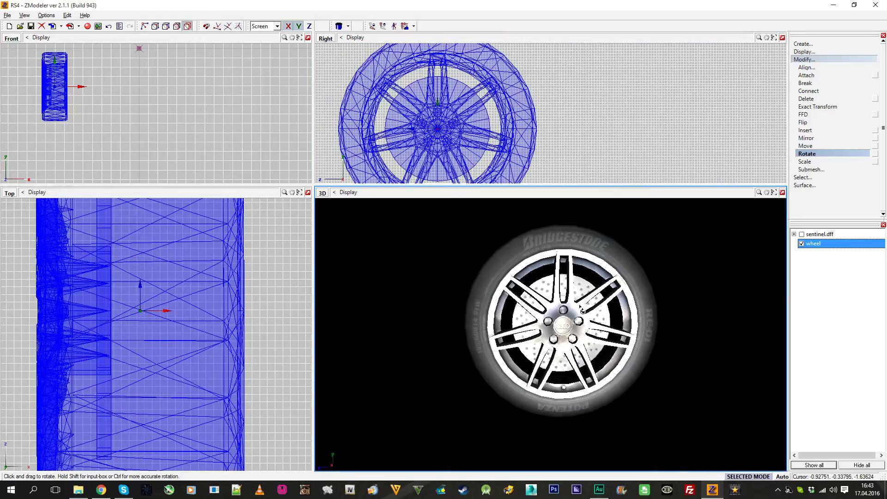
left_click(478, 93)
left_click_drag(510, 95, 514, 147)
left_click_drag(487, 57, 552, 196)
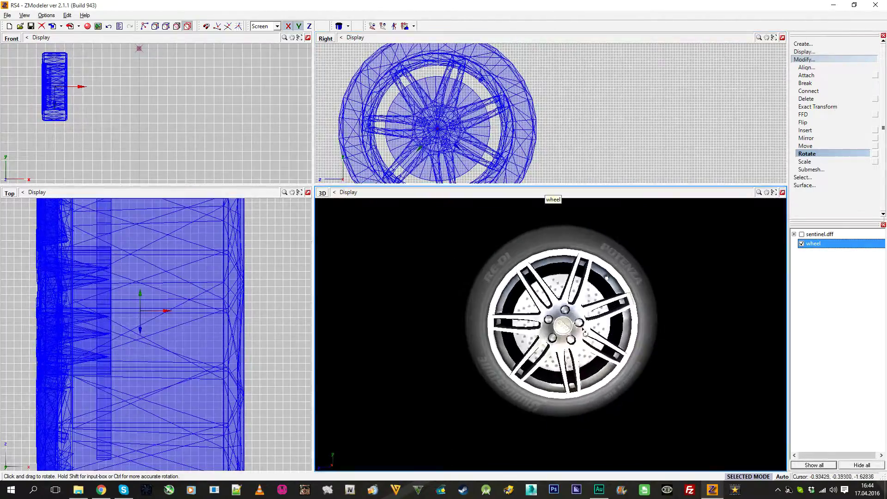
key("ctrl+z")
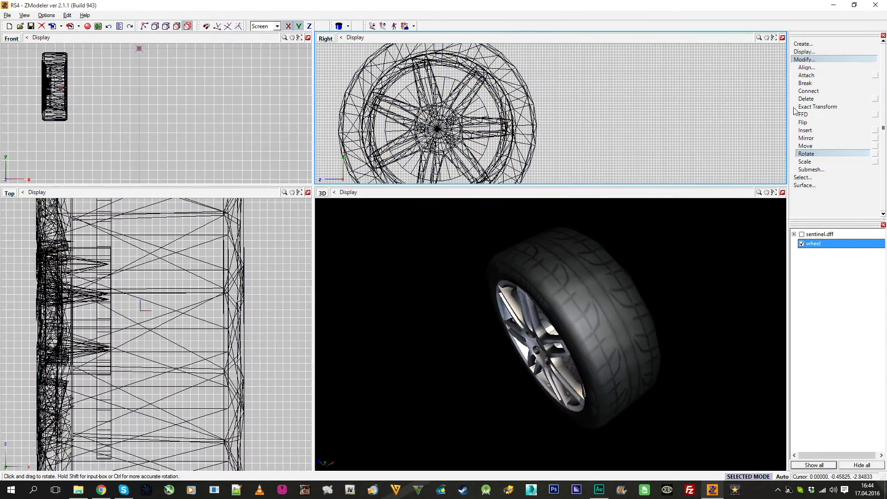
Display the sentinel.dff car body together with the wheel and check the front wheel in its arch in the 3D view.
left_click(804, 60)
left_click(801, 234)
left_click(783, 193)
scroll(566, 253, "down", 3)
middle_click_drag(566, 253, 772, 44)
left_click(782, 38)
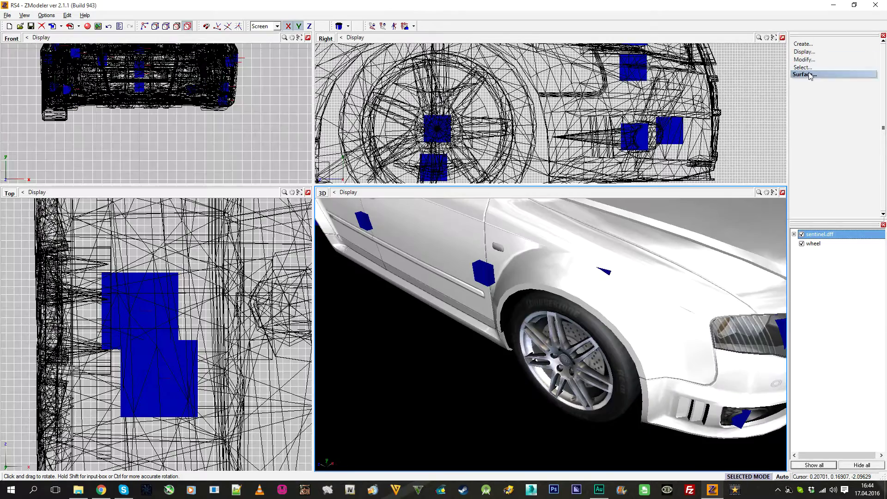
left_click(843, 92)
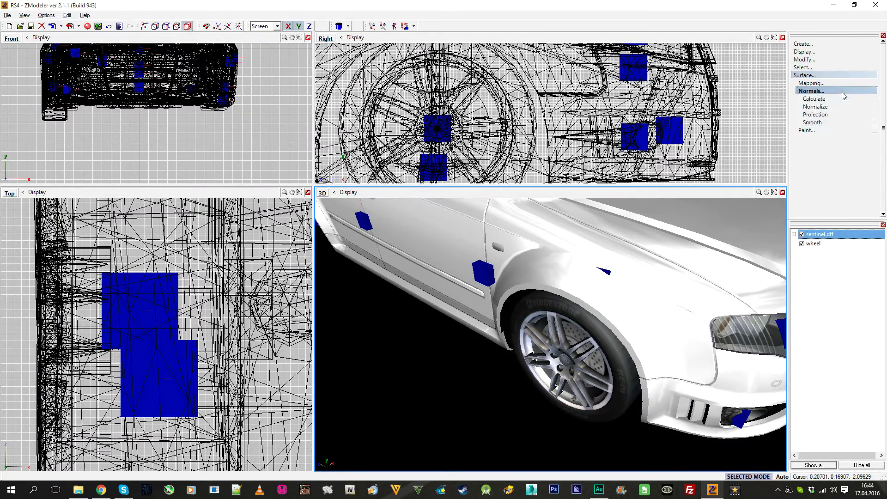
left_click(837, 105)
scroll(626, 49, "down", 2)
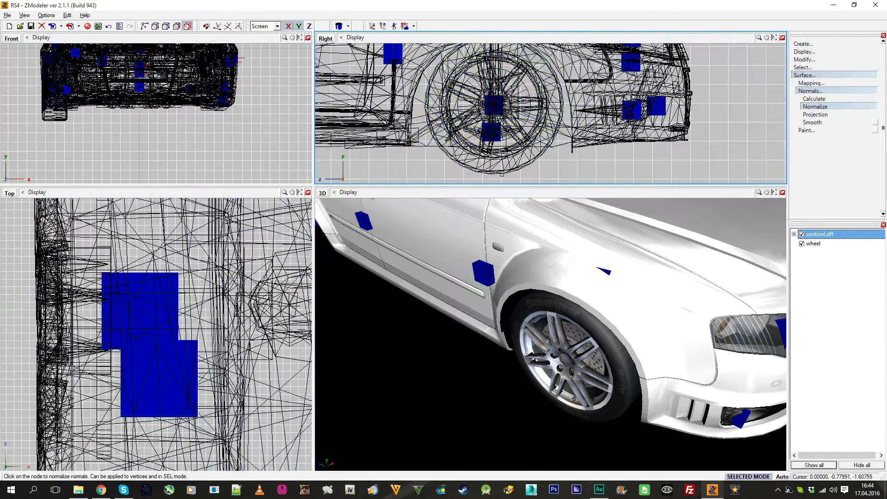
left_click(850, 76)
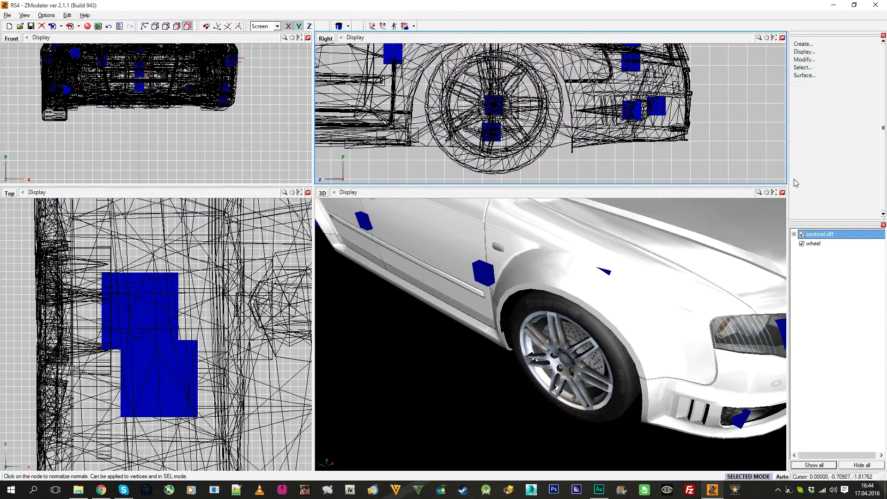
Check the car's front and side in the enlarged 3D view and save the scene.
left_click(780, 193)
middle_click_drag(614, 217, 550, 322)
scroll(550, 323, "down", 3)
middle_click_drag(481, 267, 425, 261)
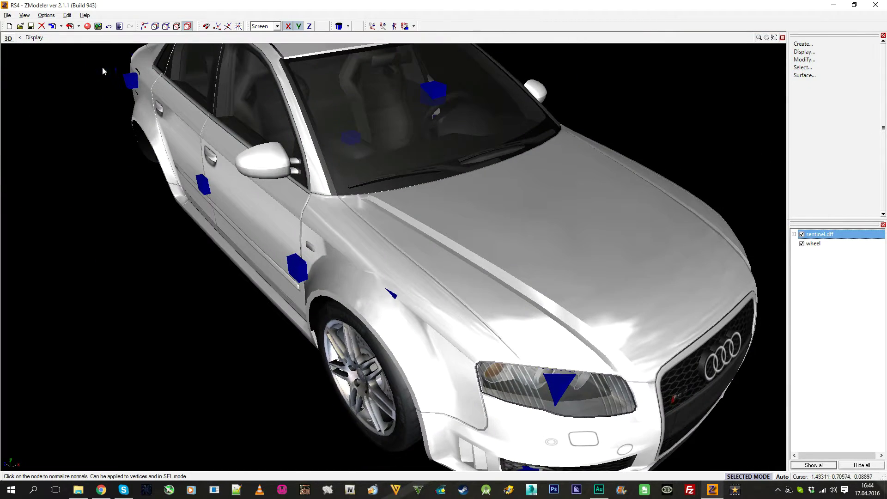
left_click(30, 26)
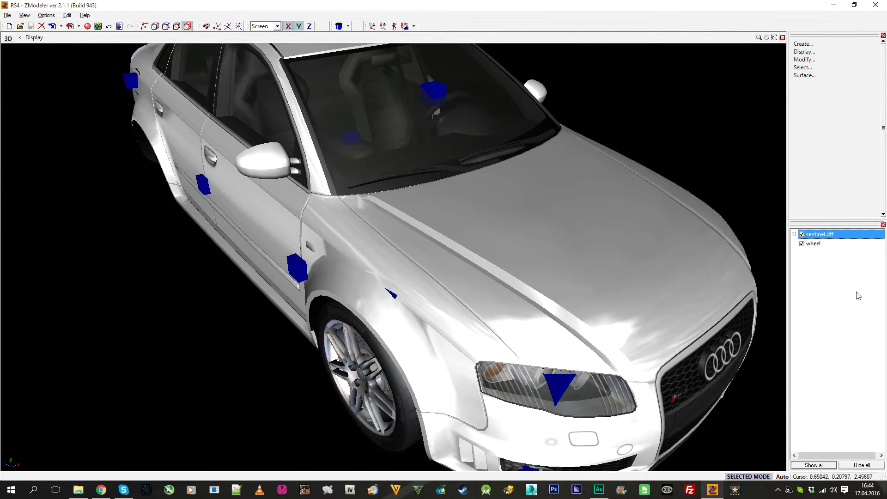
Move the wheel object into the sentinel.dff hierarchy, inspect the car from behind, and save the scene.
left_click_drag(822, 241, 847, 273)
left_click(793, 234)
scroll(452, 193, "down", 4)
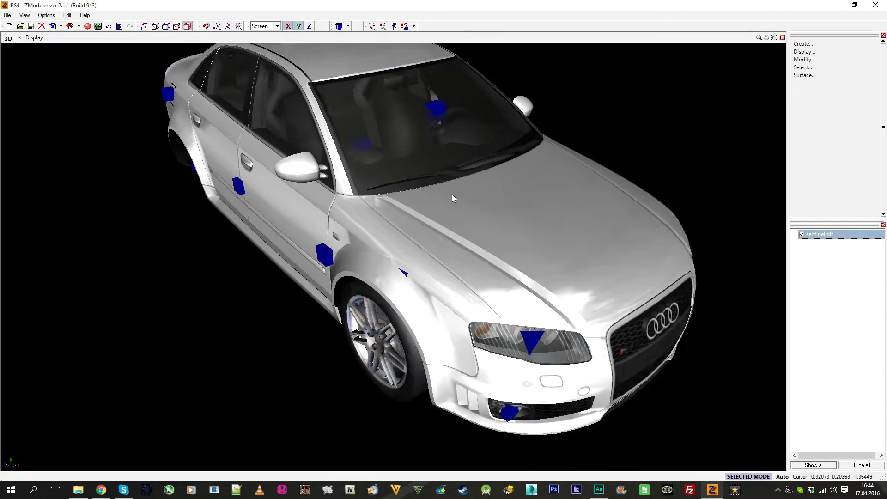
middle_click_drag(429, 234, 234, 234)
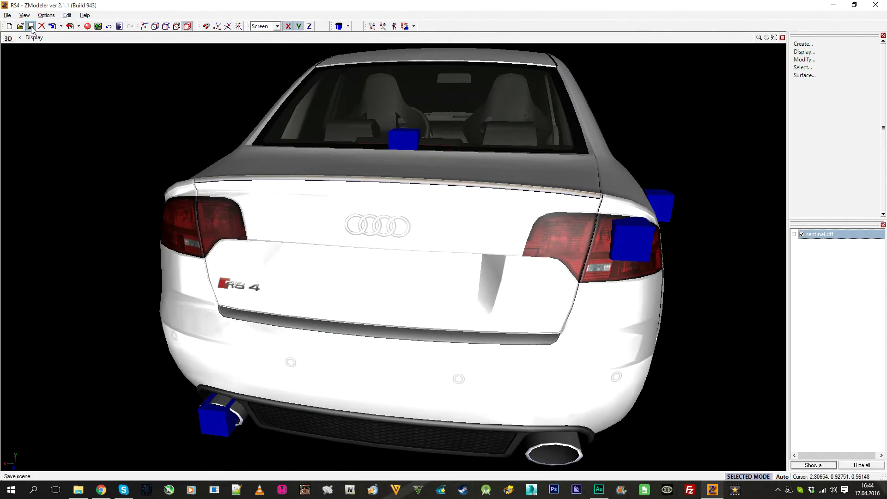
middle_click_drag(362, 181, 483, 224)
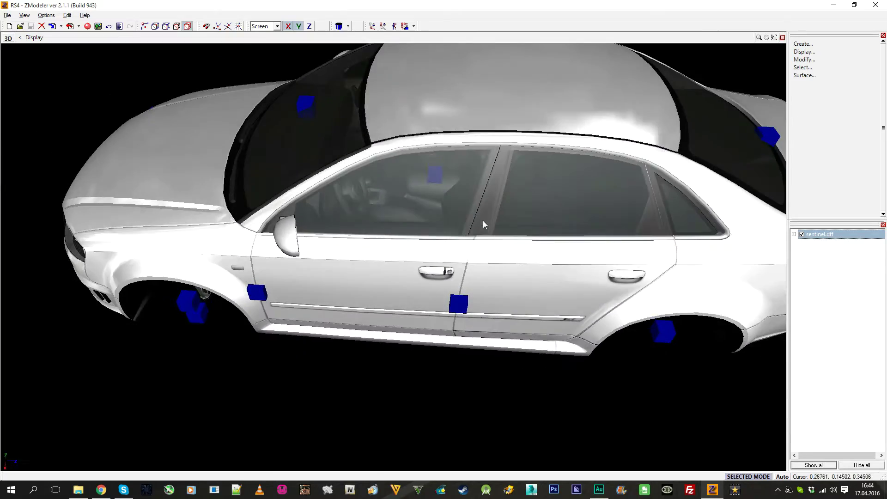
Examine the placement of the dummies along the car's side in the enlarged Right view.
left_click(782, 38)
scroll(303, 240, "up", 4)
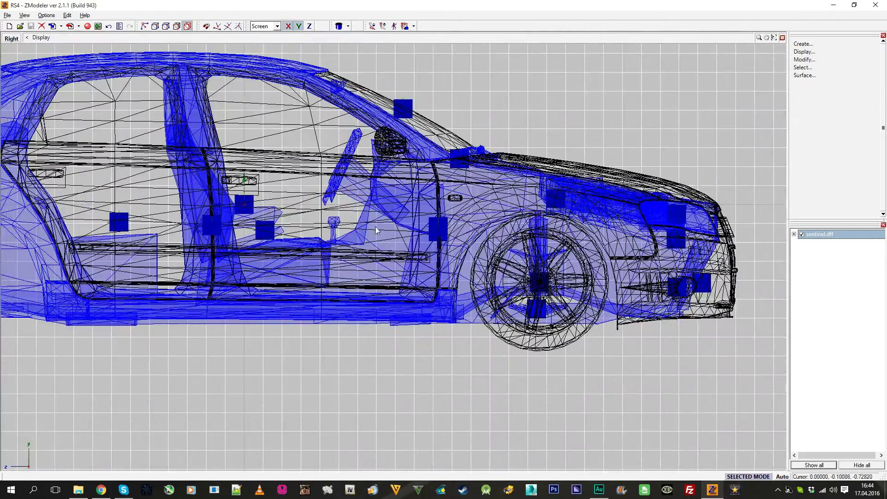
left_click(259, 237)
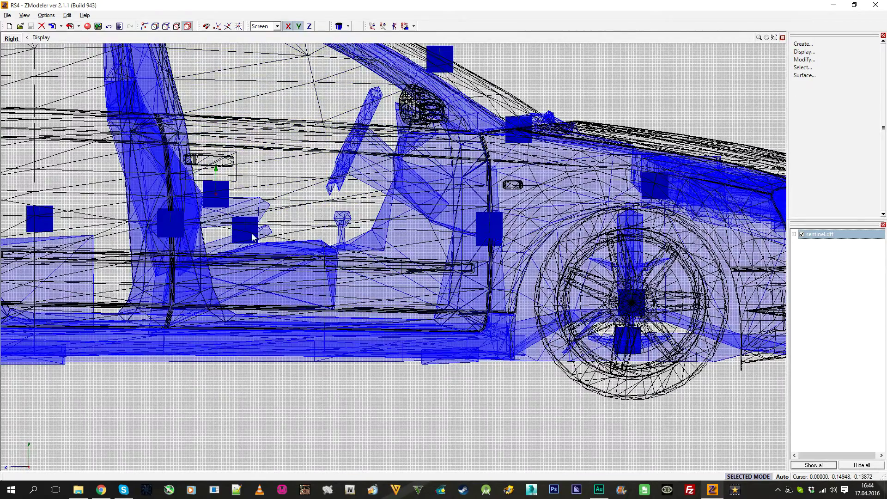
left_click(241, 229)
left_click(238, 230)
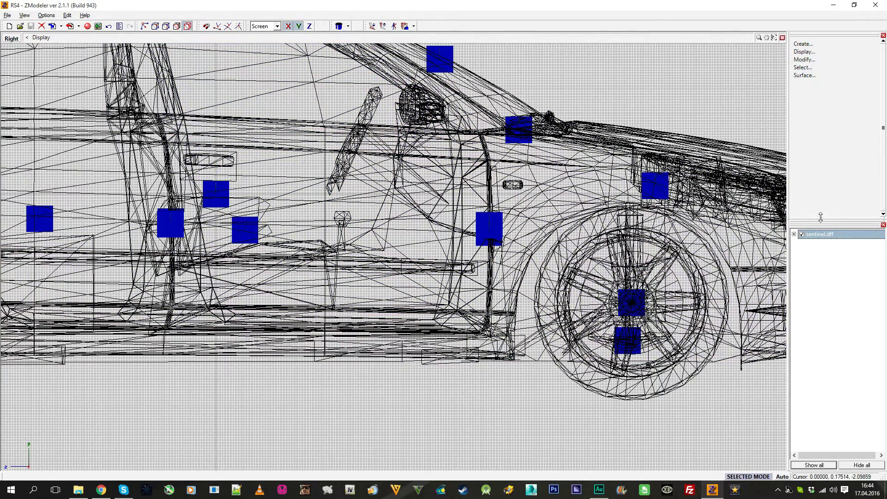
left_click_drag(821, 217, 830, 131)
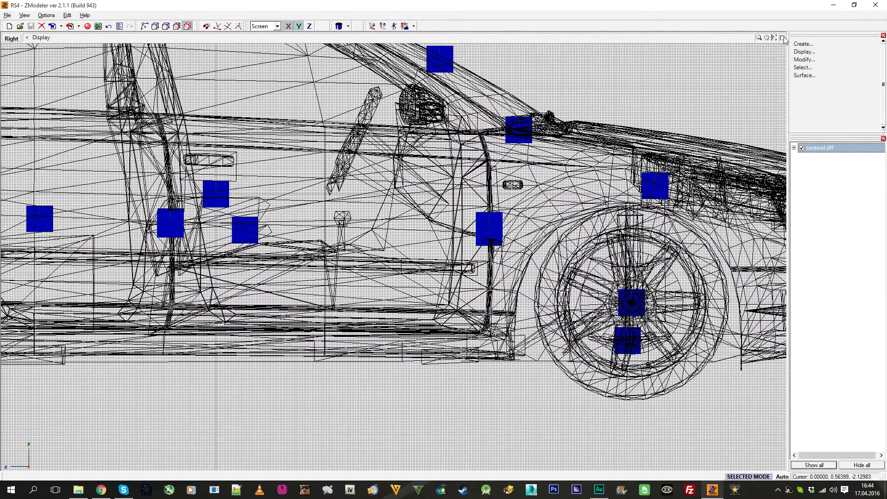
left_click(538, 191)
scroll(538, 190, "down", 4)
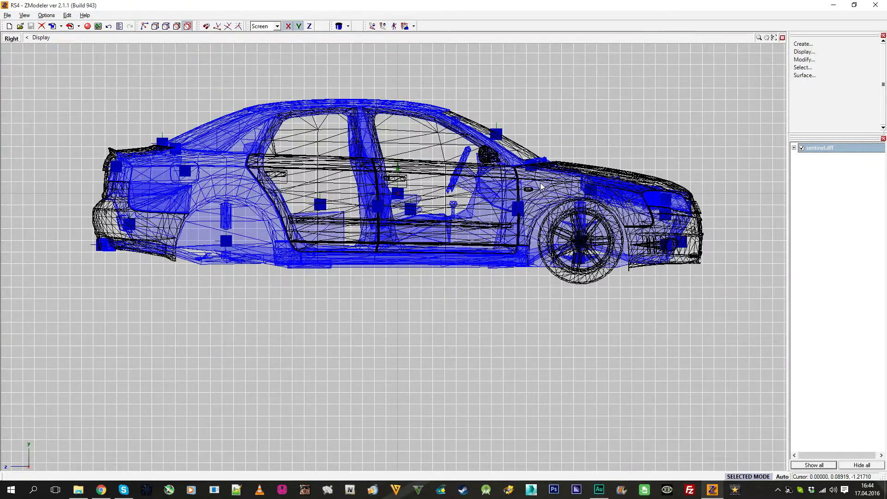
left_click(782, 38)
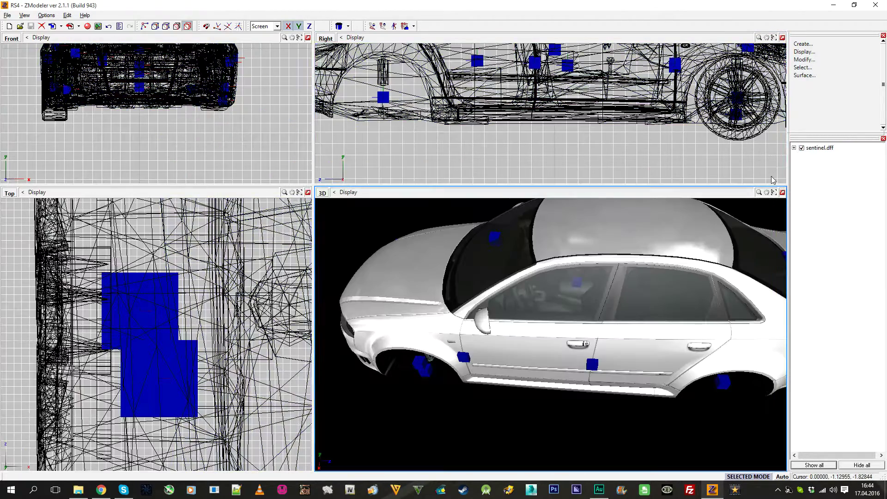
Examine the brake light and its dummy behind the rear window in the enlarged 3D view.
left_click(785, 193)
scroll(597, 230, "down", 3)
middle_click_drag(471, 231, 589, 196)
scroll(472, 241, "up", 4)
scroll(500, 210, "up", 3)
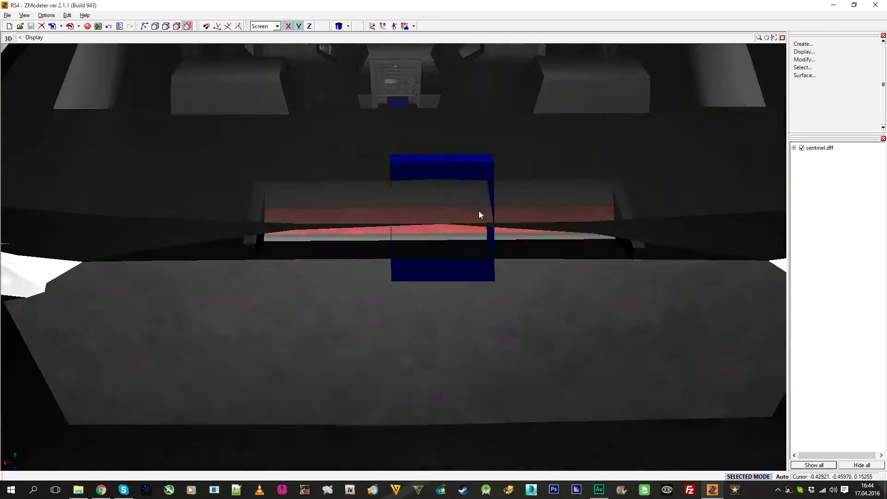
scroll(487, 210, "down", 1)
Switch the enlarged 3D viewport to the User view and set polygon level to inspect the brake light behind the rear window.
left_click(8, 38)
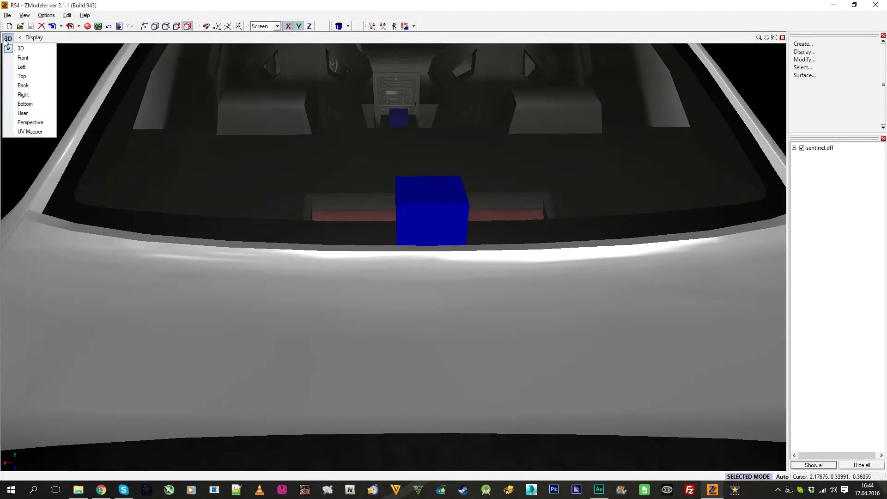
left_click(39, 113)
scroll(318, 287, "up", 6)
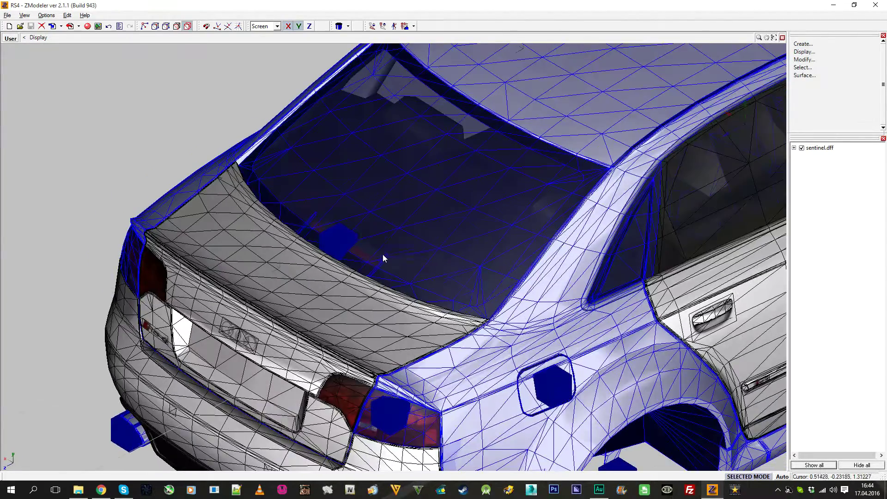
scroll(383, 254, "up", 2)
left_click(177, 26)
scroll(452, 277, "up", 5)
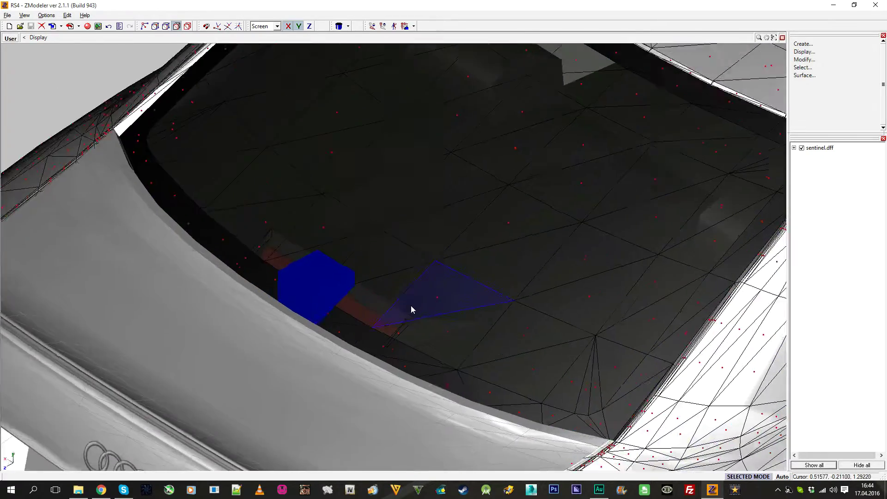
left_click(808, 148)
left_click_drag(831, 133, 831, 198)
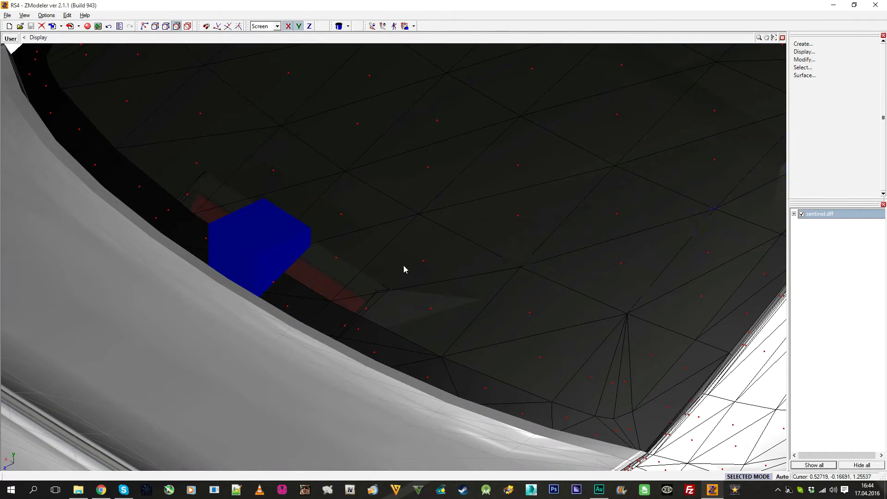
Select the separated polygon group of the rear window glass in front of the brake light.
middle_click_drag(428, 267, 448, 202)
scroll(307, 224, "up", 3)
left_click(809, 98)
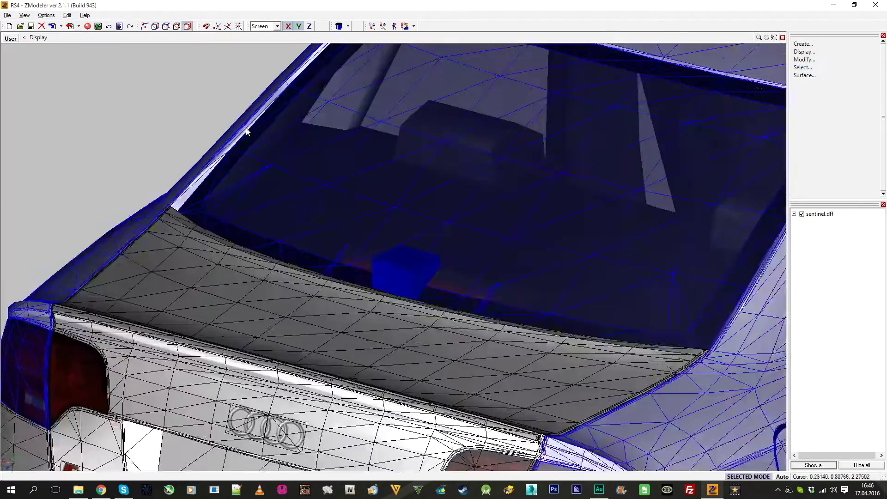
scroll(393, 181, "down", 3)
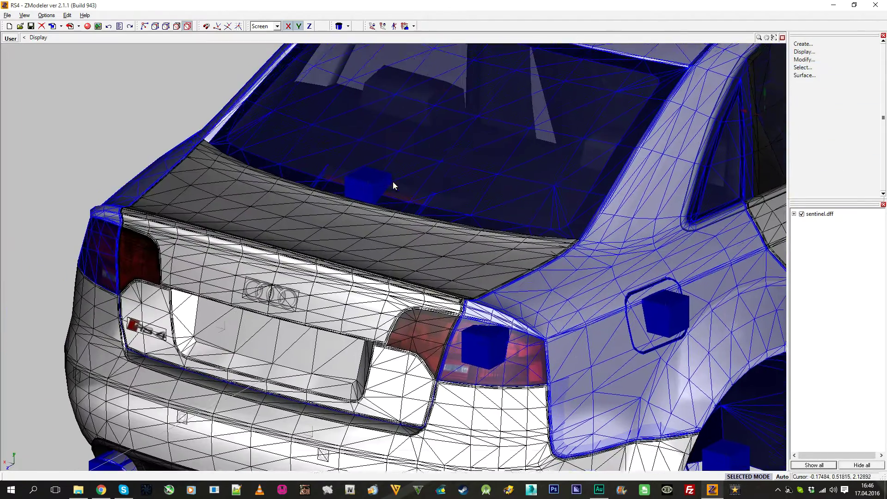
middle_click_drag(392, 181, 430, 190)
scroll(357, 221, "up", 5)
middle_click_drag(545, 208, 411, 177, "alt")
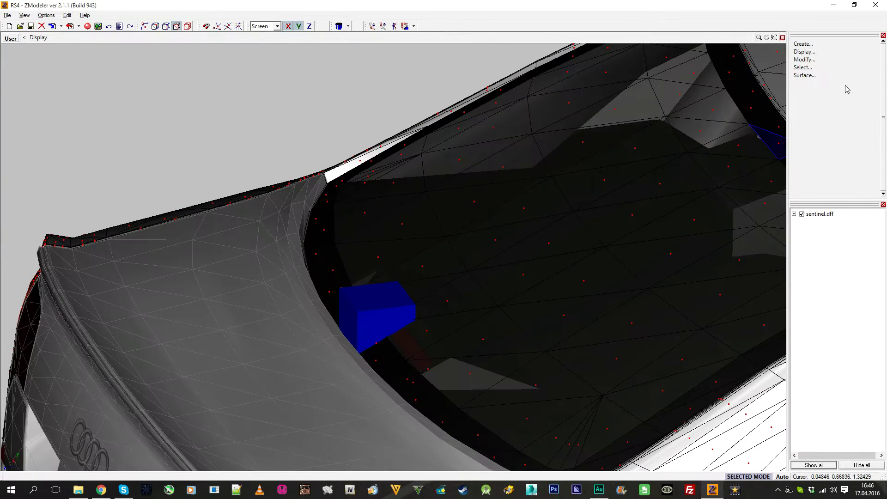
left_click(803, 68)
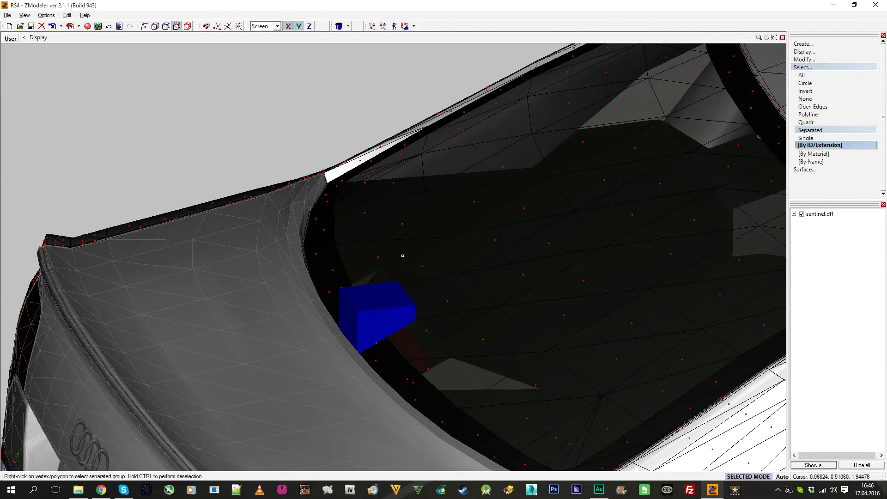
right_click(498, 244)
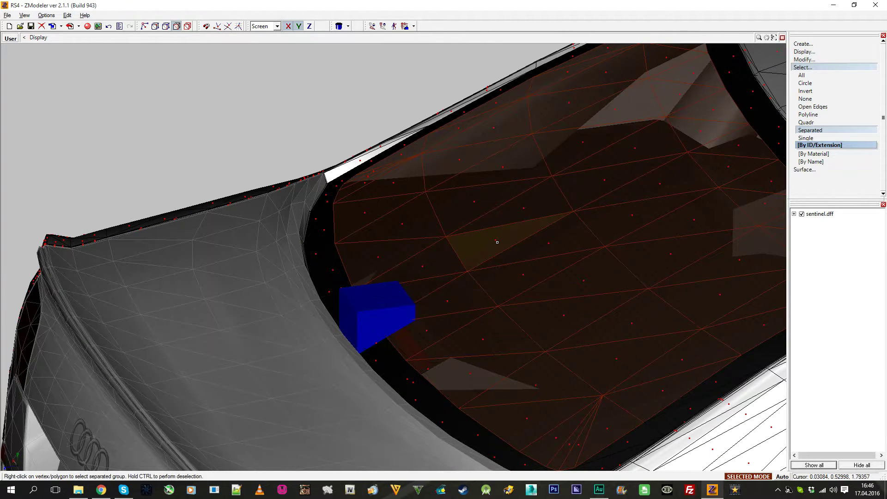
Detach the selected rear window glass from the chassis and hide the resulting chassis object under chassis_dummy.
key("5")
left_click(803, 68)
left_click(801, 215)
left_click_drag(821, 201, 821, 99)
left_click(822, 119)
left_click(801, 119)
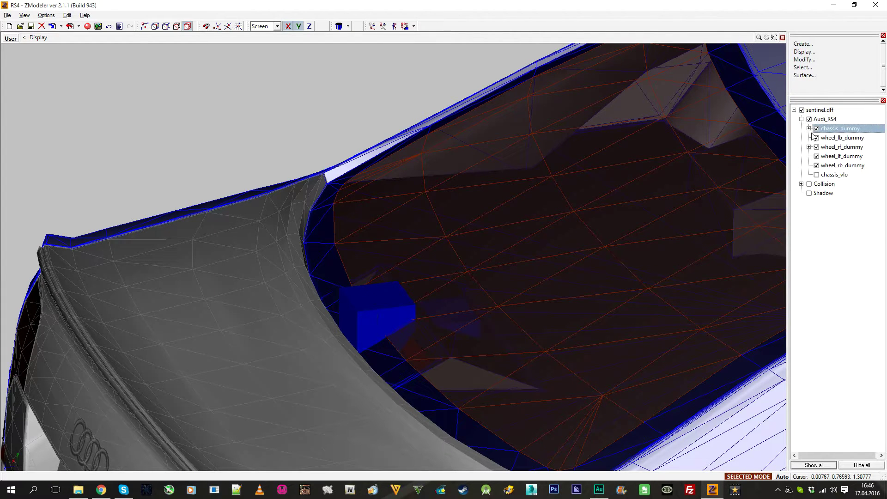
left_click(808, 128)
left_click(824, 230)
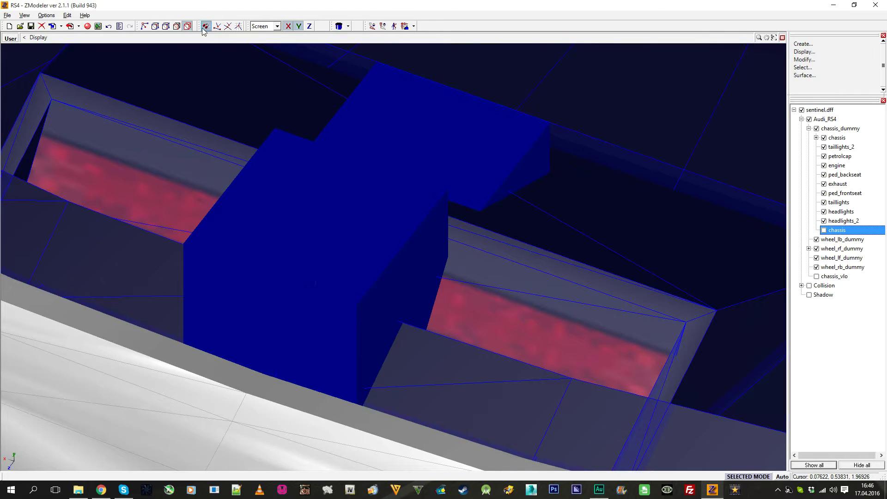
Clear the selection at polygon level and select the red brake light polygons behind the rear window individually.
left_click(879, 119)
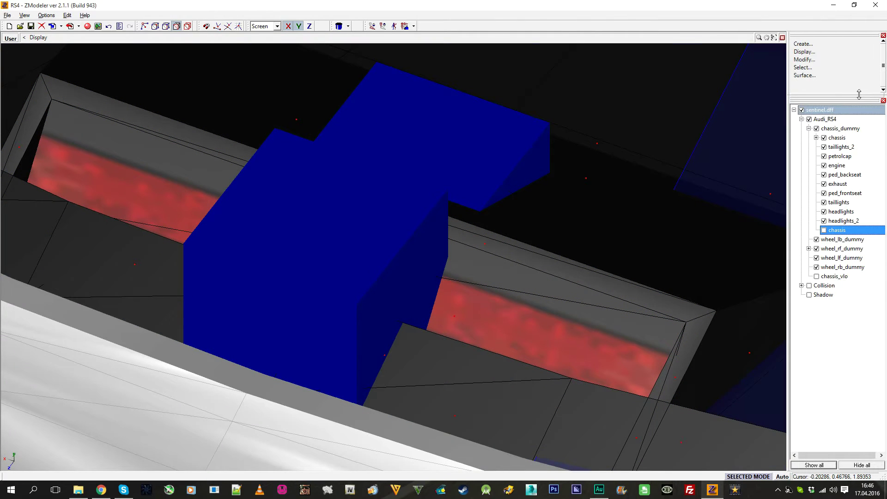
left_click_drag(858, 94, 859, 199)
left_click(802, 68)
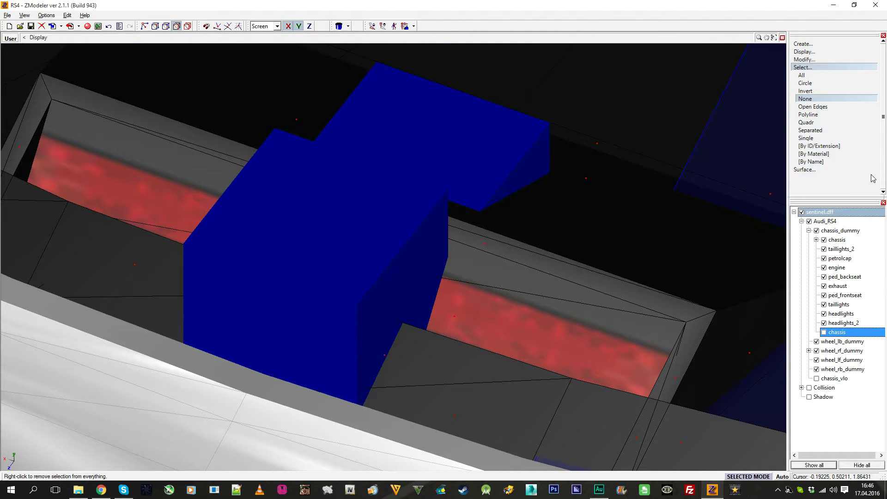
left_click(805, 138)
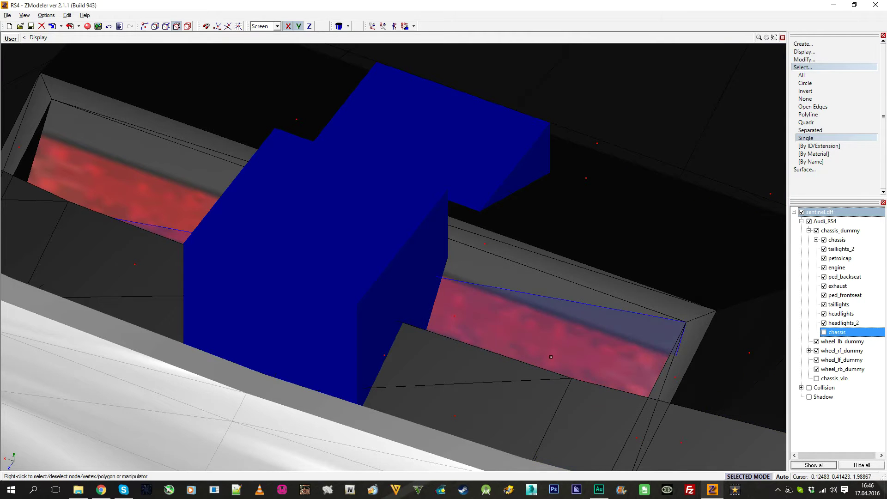
middle_click_drag(242, 252, 670, 152)
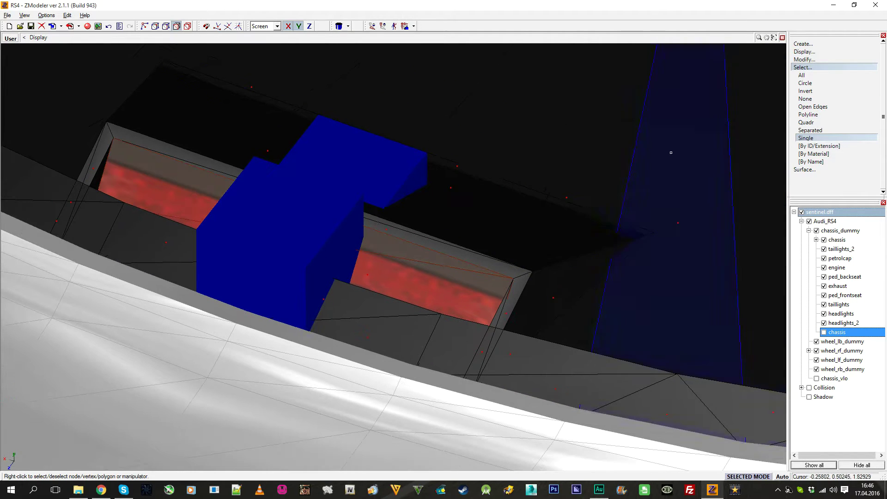
Detach the selected brake light polygons from the chassis as a separate object.
left_click(803, 68)
left_click(804, 59)
left_click(818, 158)
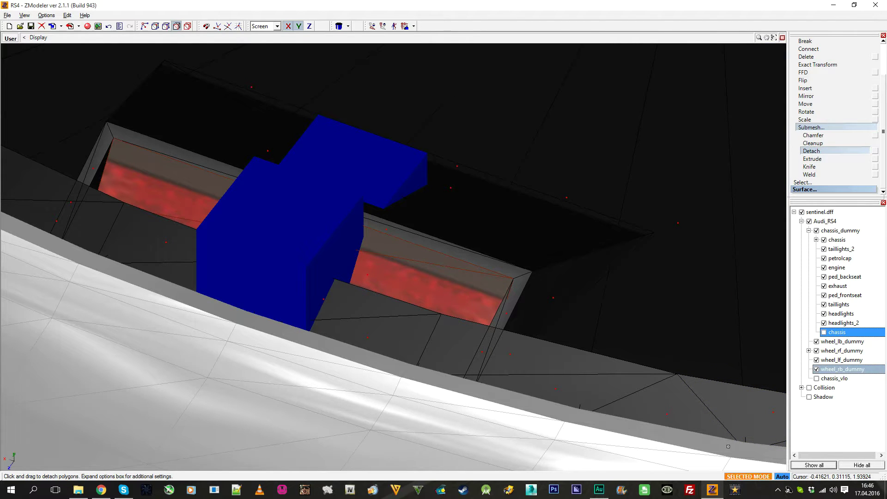
left_click(432, 286)
left_click(811, 127)
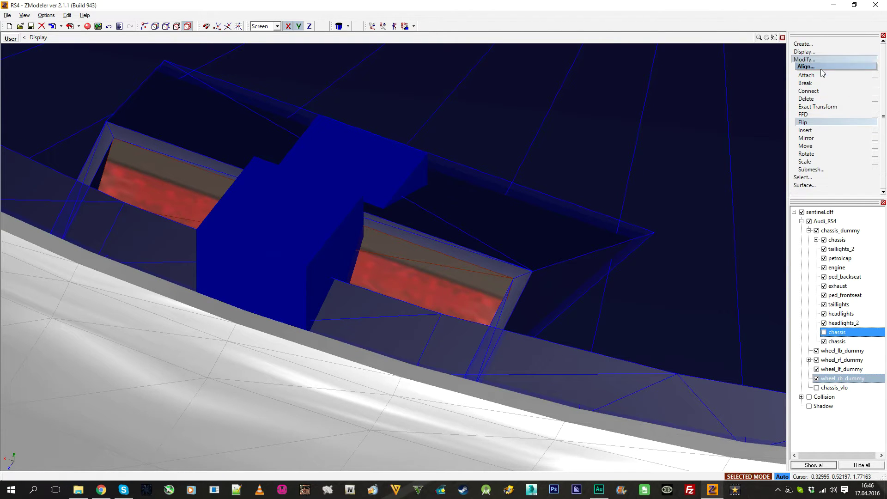
Move the detached brake light object out of the sentinel.dff hierarchy, hide sentinel.dff, and return to four viewports.
left_click(820, 59)
left_click_drag(820, 204, 818, 109)
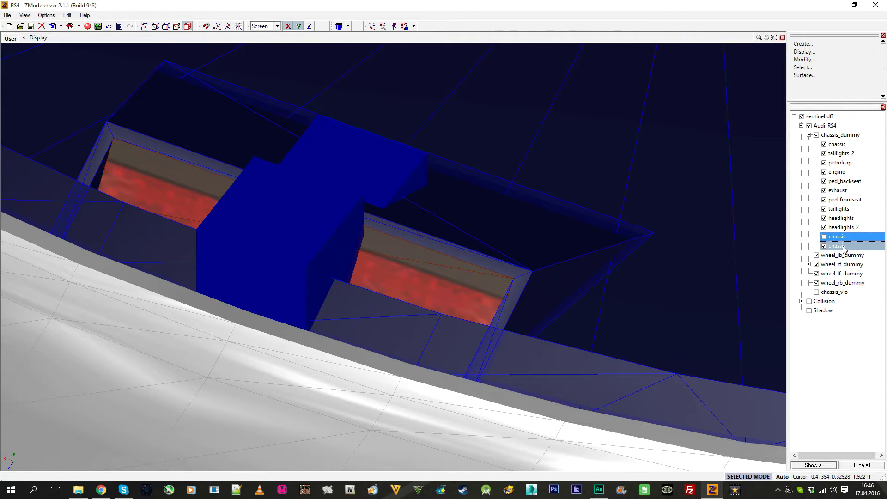
left_click(834, 272)
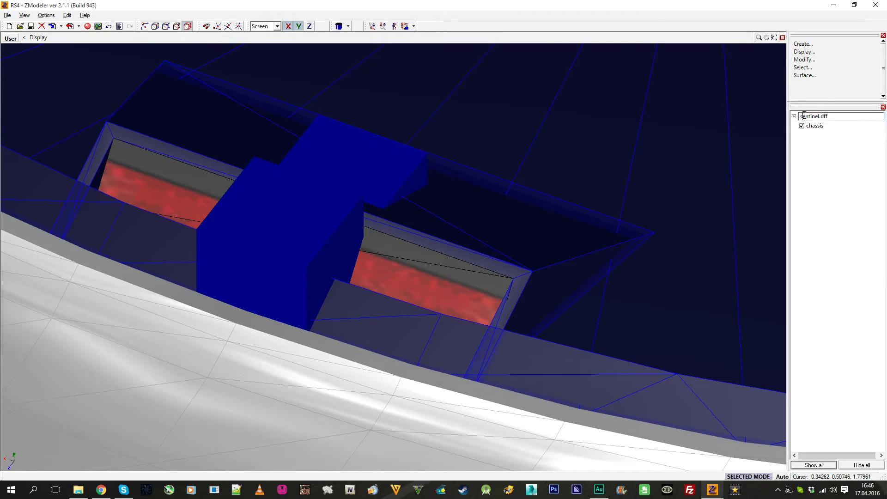
left_click(801, 117)
scroll(528, 138, "down", 10)
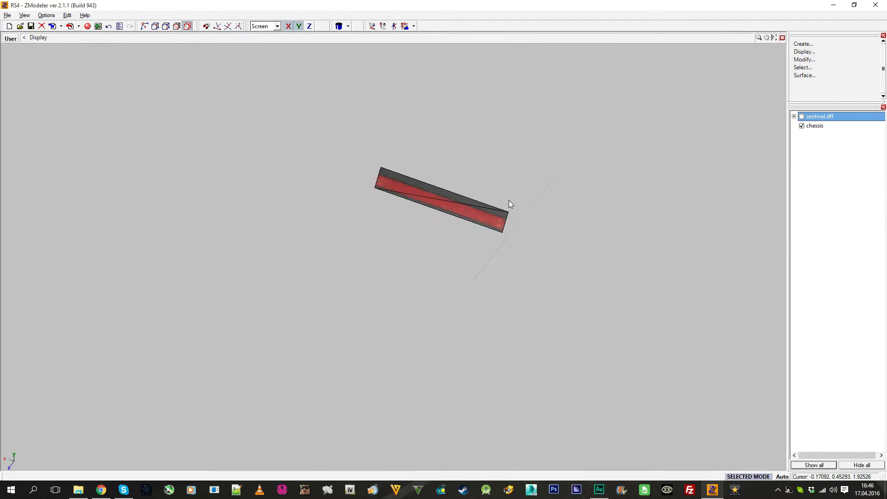
left_click(782, 38)
left_click_drag(817, 102, 816, 172)
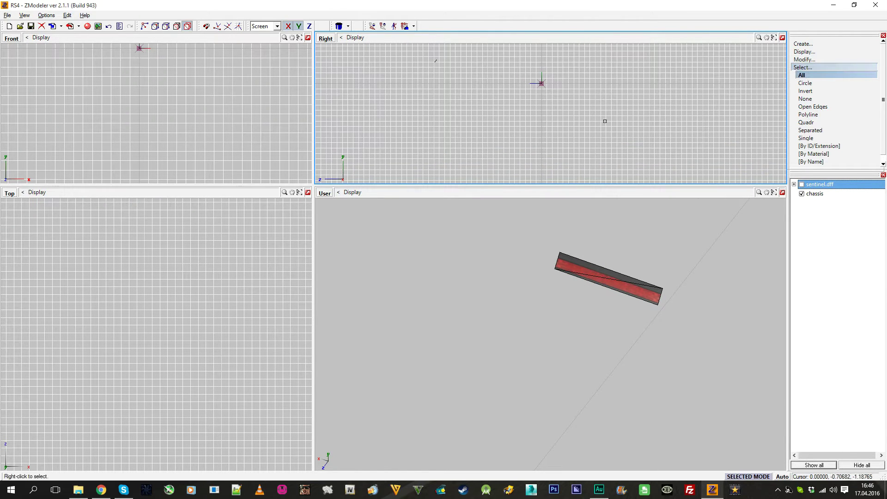
Duplicate the lights [FL] material, name the copy lights [RR], and assign it to the selected brake light.
left_click(87, 26)
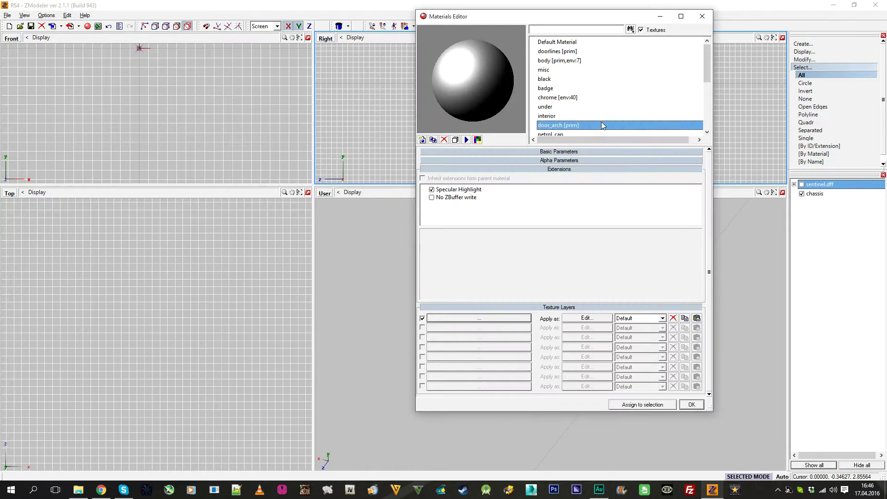
left_click(595, 79)
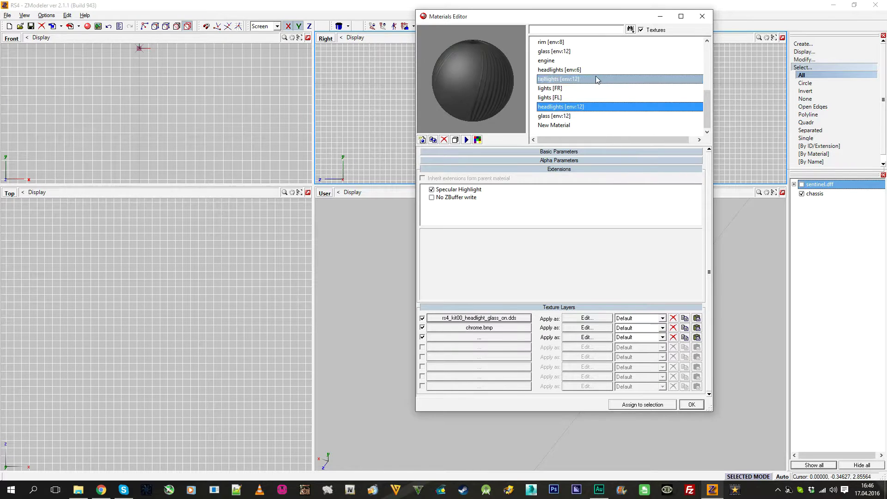
left_click(586, 97)
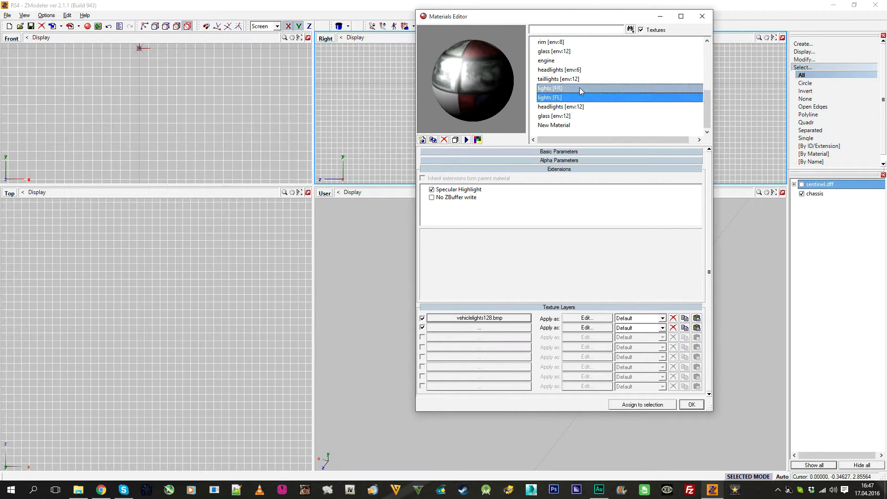
left_click(576, 88)
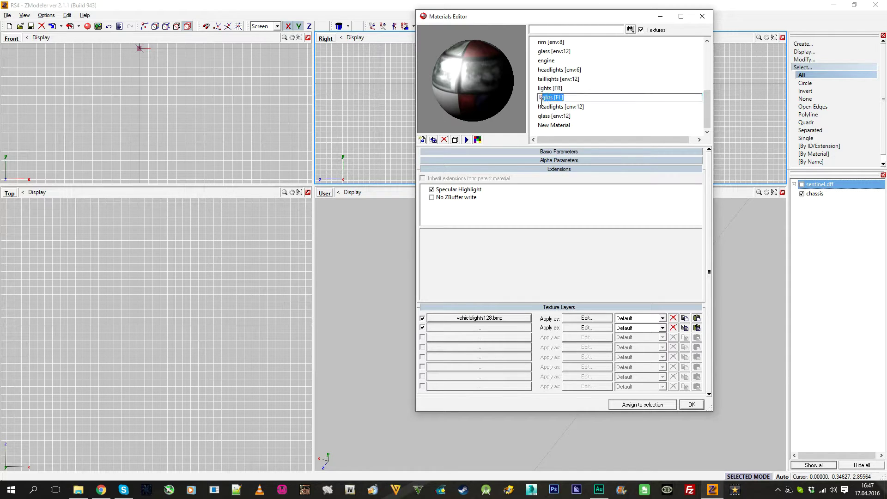
left_click(548, 91)
left_click(564, 97)
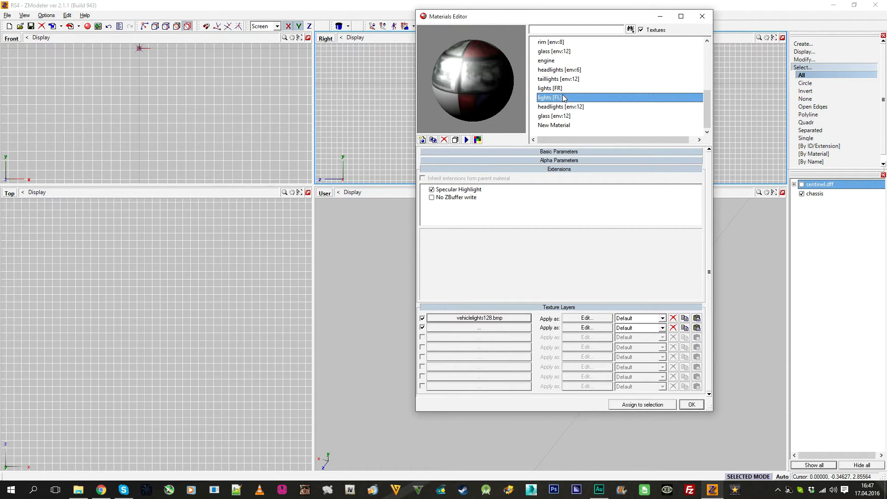
left_click(433, 140)
left_click(575, 124)
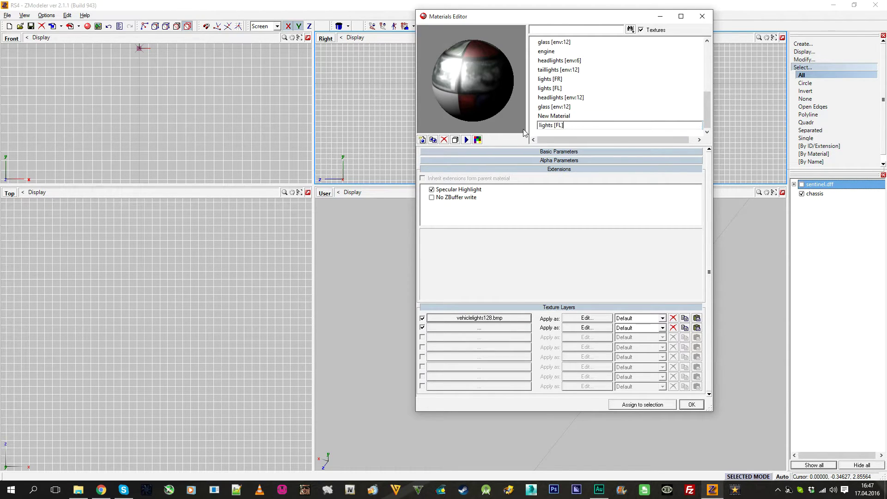
left_click(557, 117)
left_click(557, 128)
left_click(659, 408)
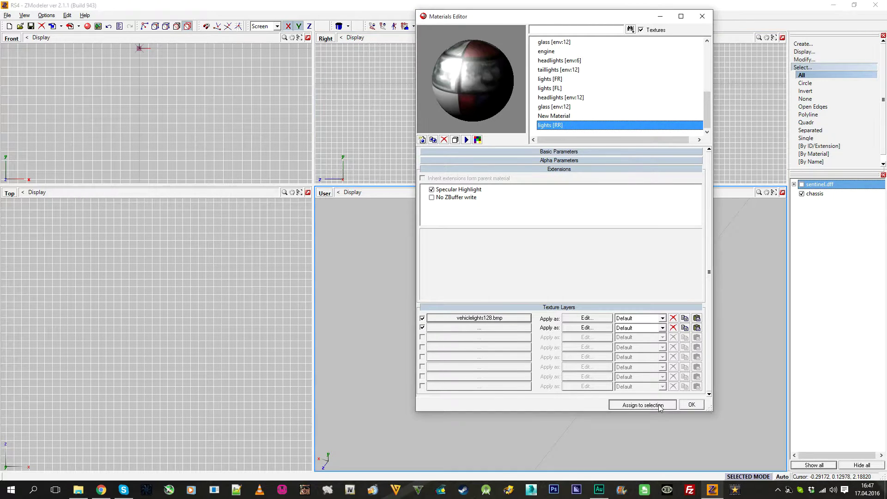
left_click(691, 405)
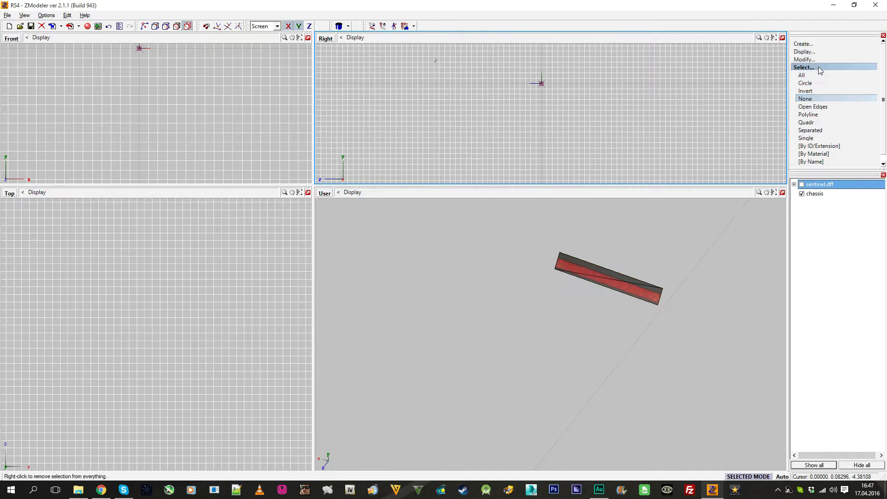
Generate new UV mapping for the brake light from the Front viewport's XY, forcing the lights [RR] material.
middle_click_drag(593, 363, 640, 319)
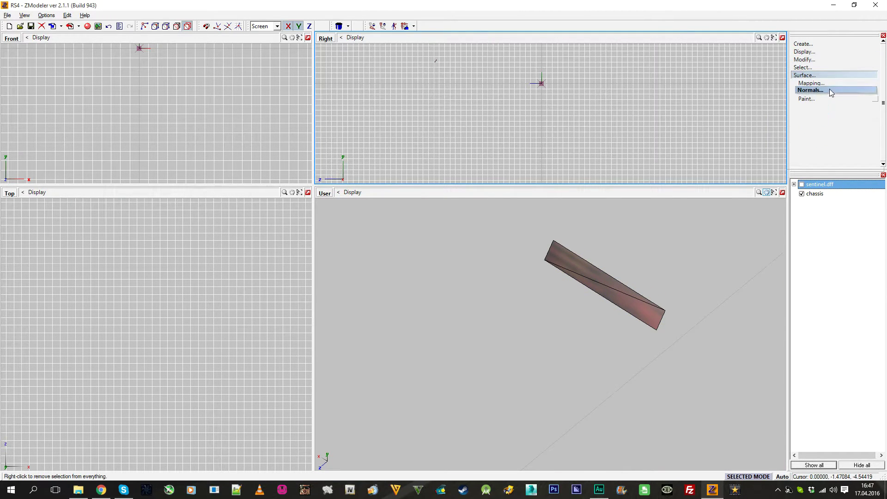
left_click(828, 83)
left_click(827, 91)
scroll(554, 130, "down", 3)
scroll(134, 120, "down", 3)
middle_click_drag(161, 114, 236, 160)
scroll(212, 87, "up", 5)
left_click(221, 109)
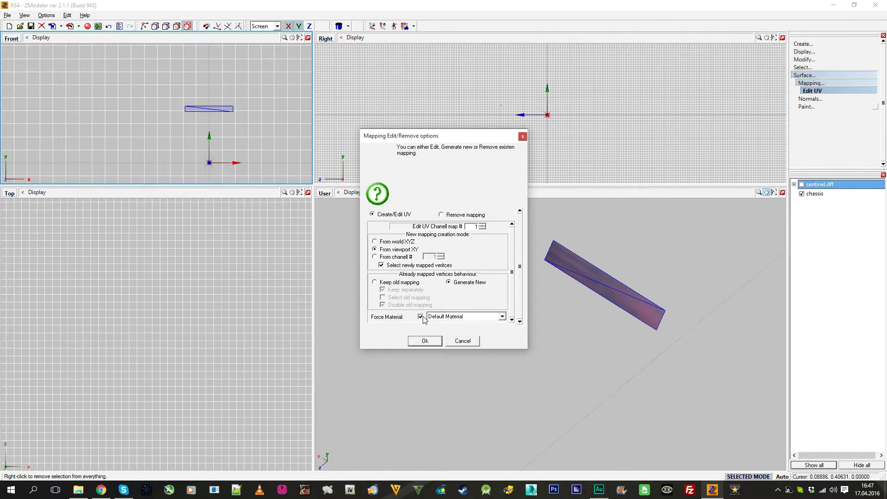
left_click(434, 317)
left_click(471, 374)
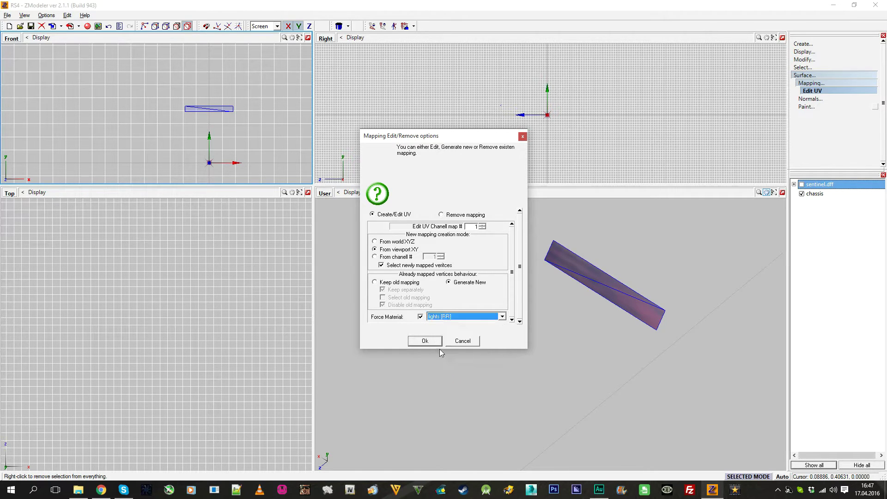
left_click(435, 342)
Switch the Top viewport to UV Mapper, display the brake light's vehicle lights texture, and enlarge the viewport.
left_click(807, 75)
left_click(12, 211)
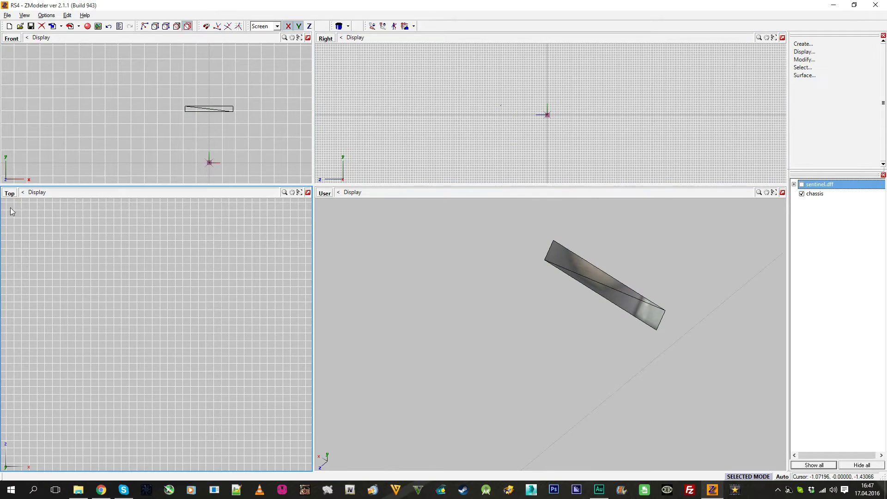
left_click(10, 193)
left_click(26, 290)
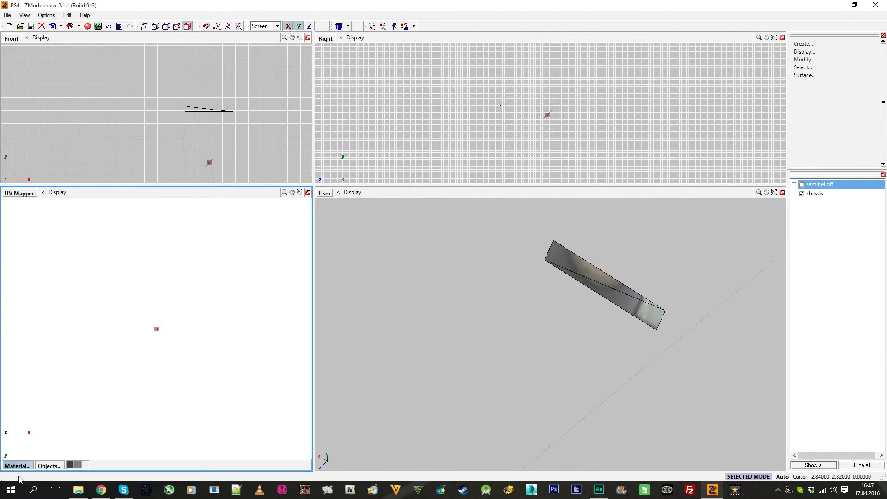
left_click(19, 465)
left_click(36, 383)
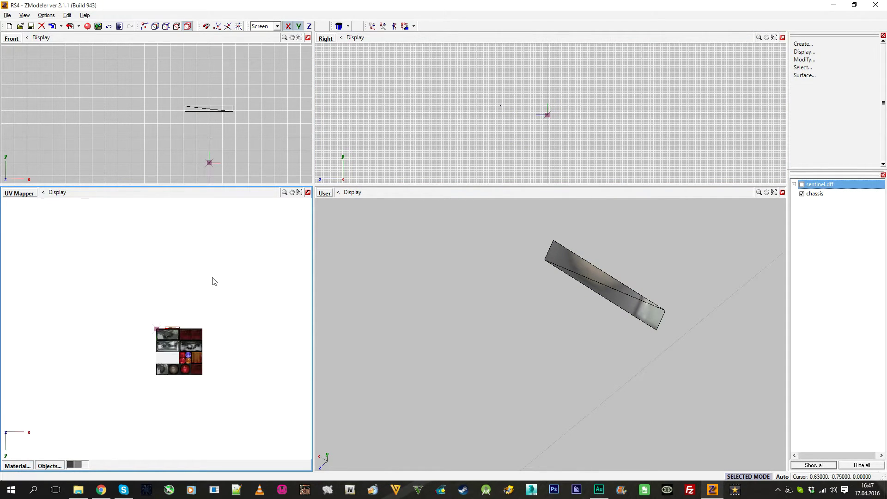
left_click(307, 192)
scroll(469, 287, "up", 5)
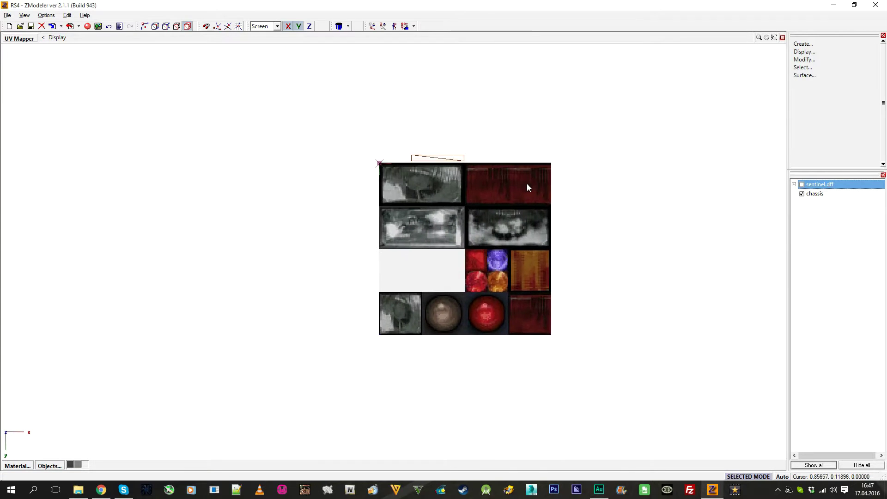
Move the brake light's UVs over the dark red lamp in the lights texture and enlarge them.
left_click(806, 153)
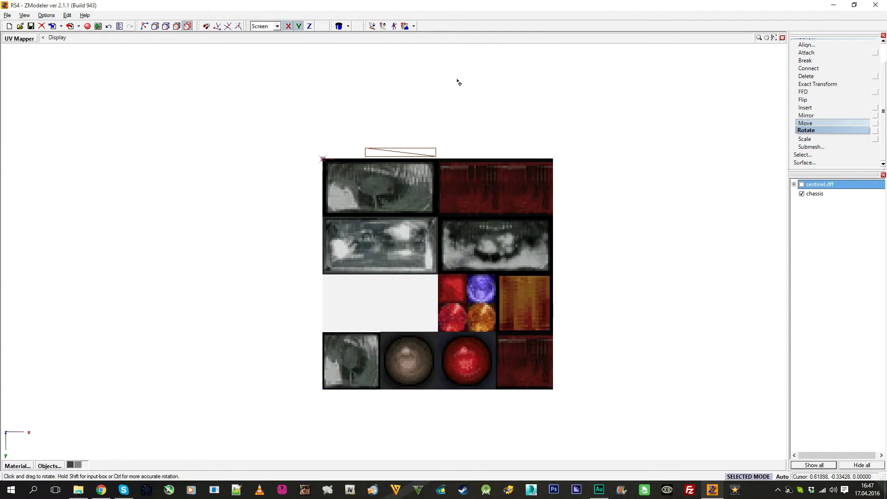
scroll(444, 109, "up", 1)
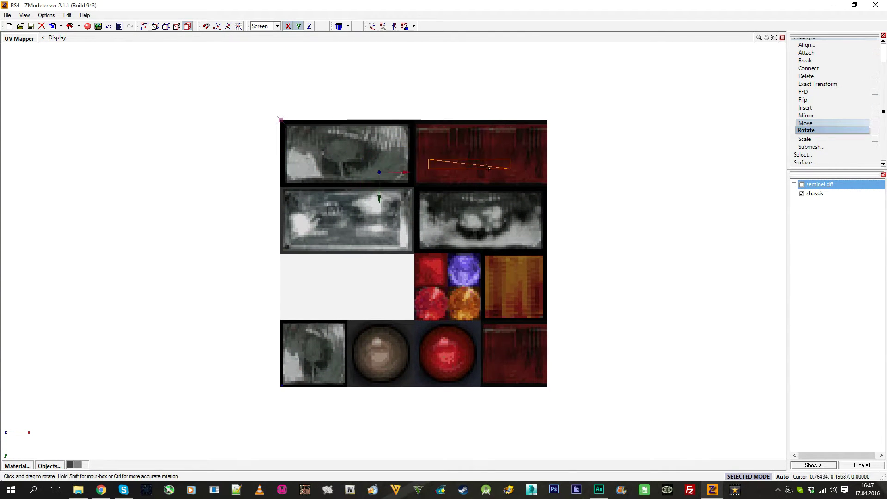
left_click(822, 138)
scroll(508, 161, "up", 1)
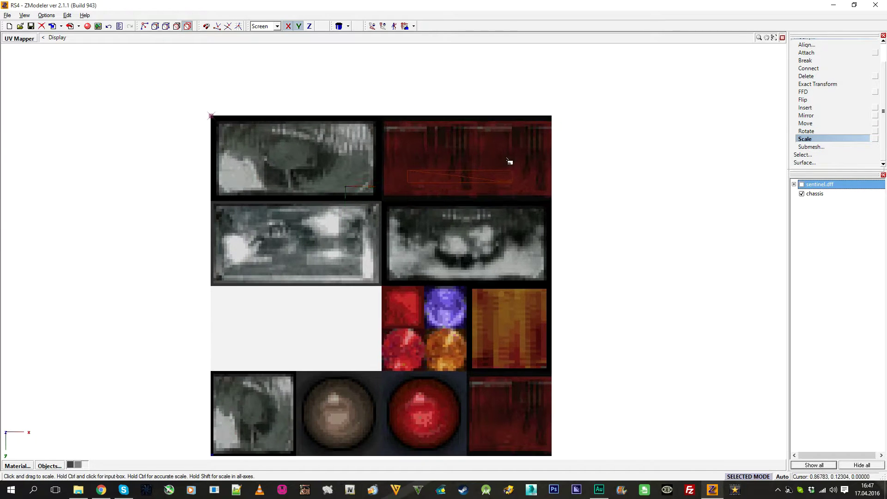
left_click(805, 123)
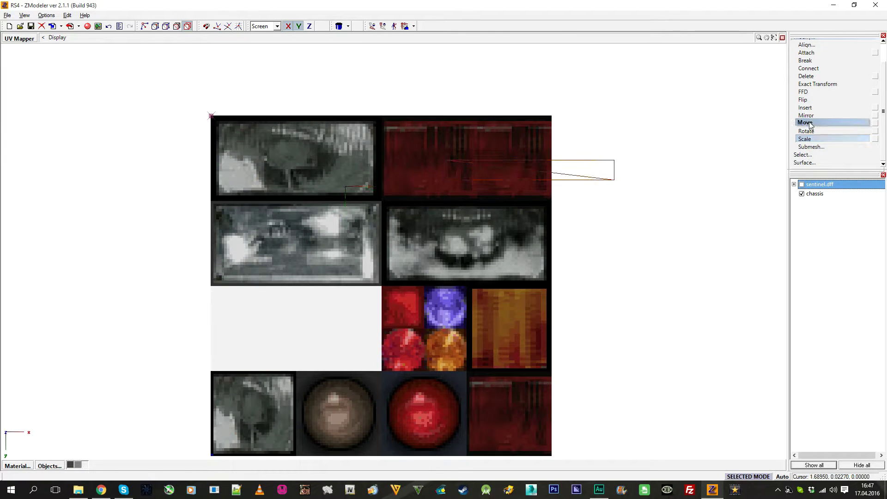
Move the brake light's UVs down to the bright red square beside the blue lamp.
left_click_drag(531, 177, 466, 325)
scroll(424, 308, "up", 1)
middle_click_drag(431, 326, 490, 202)
scroll(490, 202, "up", 1)
left_click_drag(490, 202, 496, 139)
Narrow the brake light's UVs to a square and position them inside the bright red square.
left_click(806, 130)
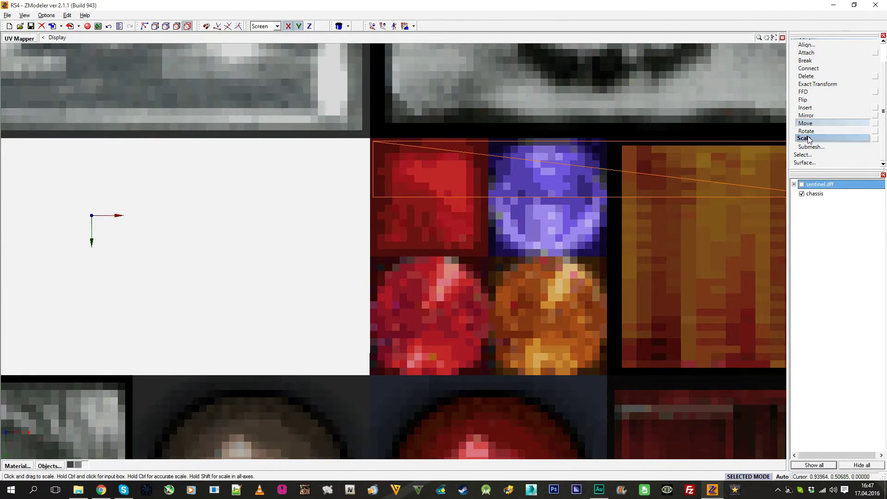
mouse_move(566, 218)
left_mouse_down()
mouse_move(579, 180)
mouse_move(551, 224)
left_mouse_up()
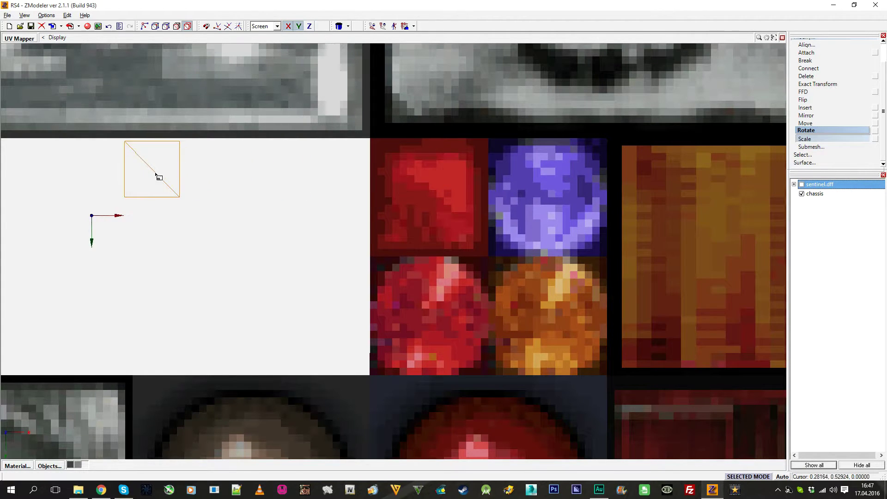
left_click_drag(160, 176, 426, 220)
left_click(805, 122)
scroll(427, 221, "down", 5)
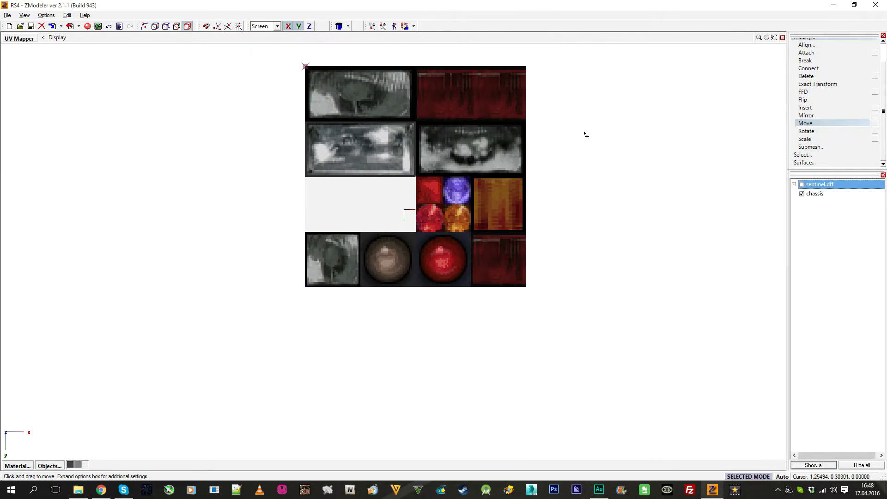
scroll(829, 128, "up", 3)
left_click(804, 59)
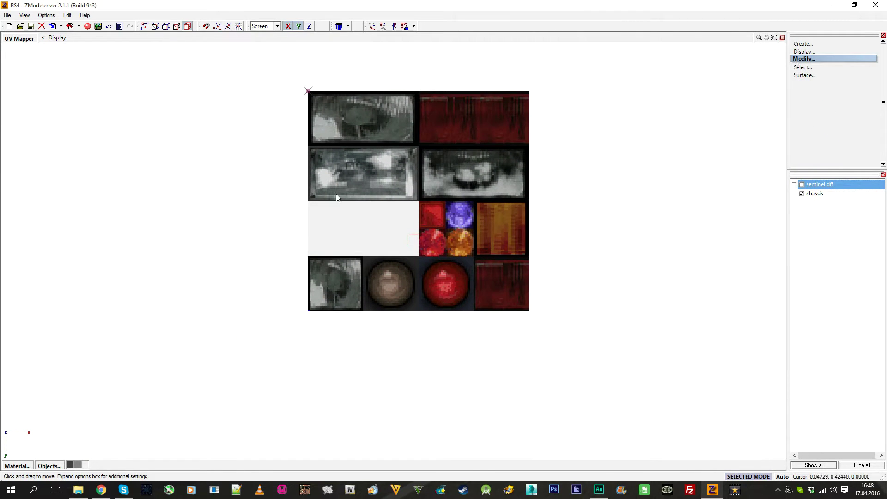
Return to four viewports, switch the UV Mapper viewport to Top, and enlarge the User viewport.
left_click(781, 37)
left_click(18, 193)
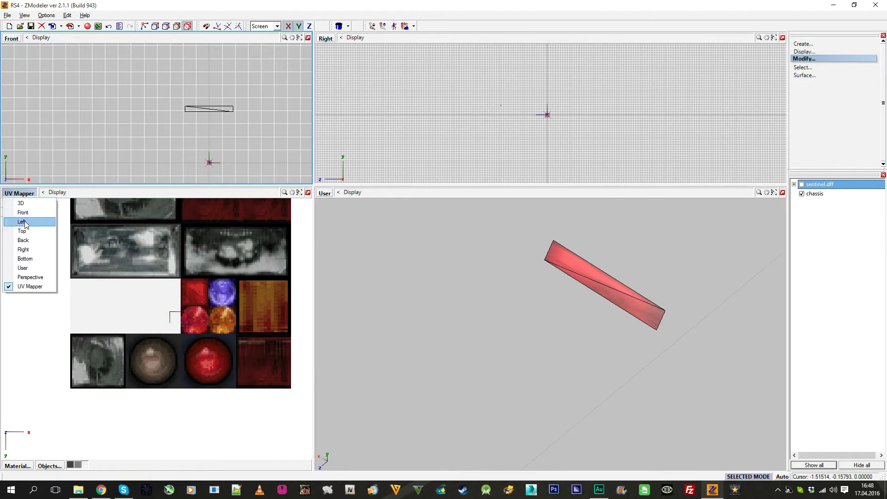
left_click(23, 231)
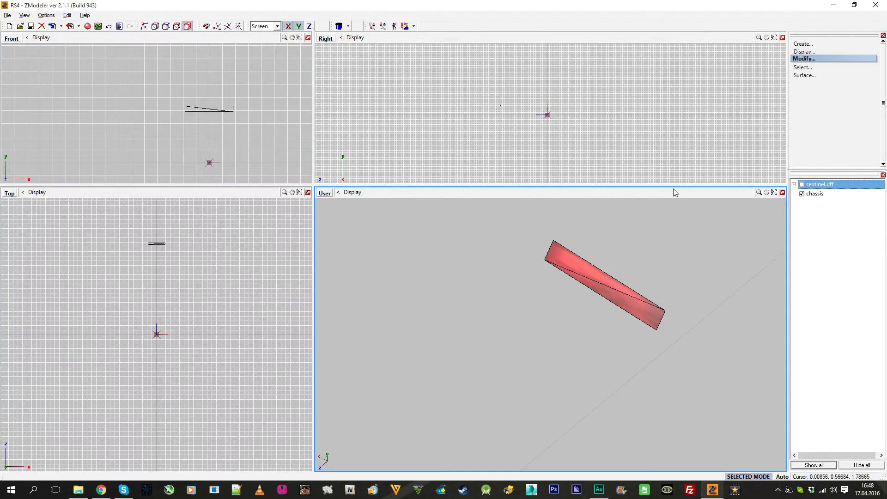
left_click(784, 191)
middle_click_drag(570, 176, 461, 212)
scroll(430, 229, "up", 3)
middle_click_drag(422, 232, 767, 186)
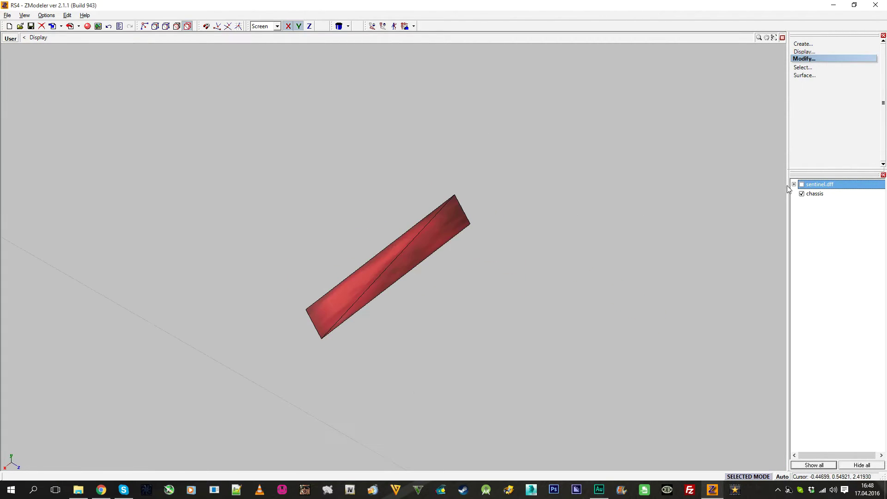
Show sentinel.dff again and move the detached brake light object back under chassis_dummy.
left_click(801, 185)
middle_click_drag(481, 250, 429, 242)
left_click_drag(836, 190, 834, 210)
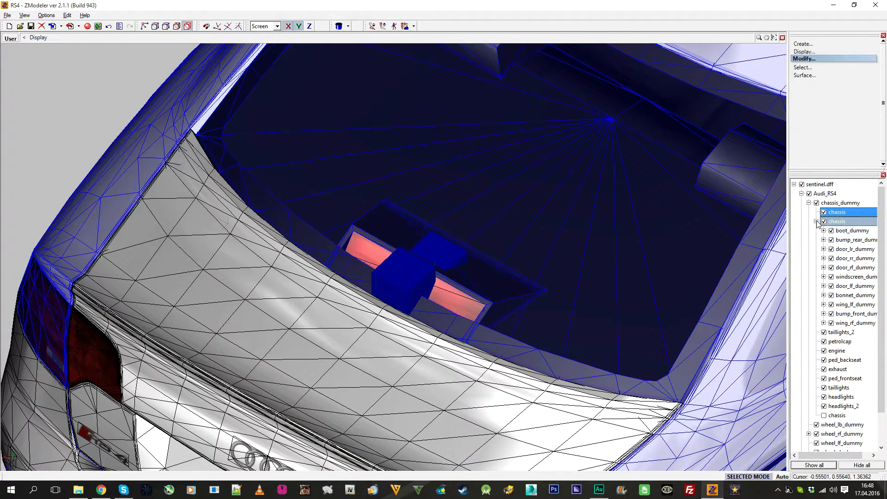
Attach the brake light object to the main chassis body.
left_click(804, 59)
left_click(821, 74)
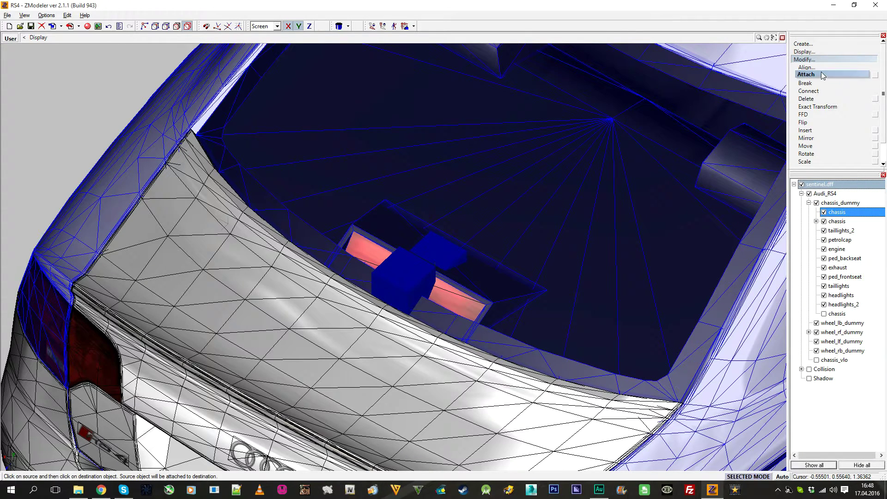
middle_click_drag(460, 307, 463, 307)
left_click(463, 307)
left_click(546, 254)
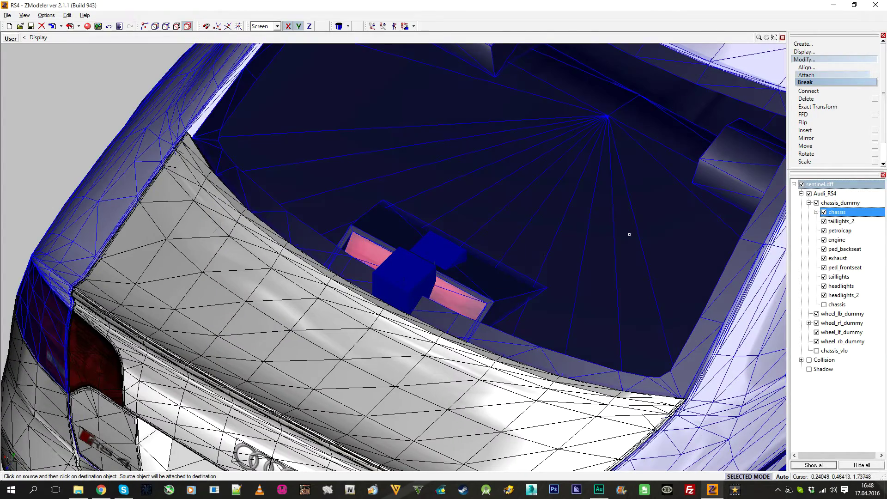
left_click(830, 60)
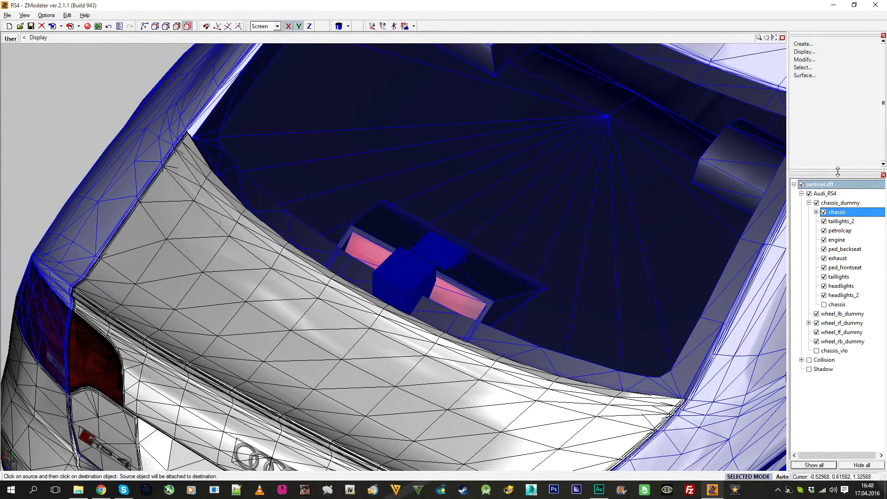
Show the hidden rear glass object named chassis and clear the polygon selection.
left_click_drag(837, 171, 838, 118)
middle_click_drag(637, 273, 730, 277)
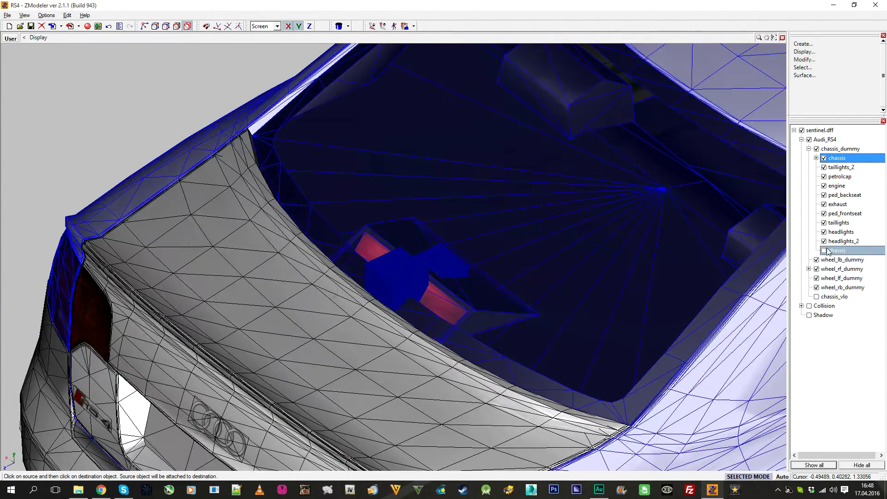
left_click(823, 250)
middle_click_drag(611, 212, 475, 243)
scroll(476, 242, "up", 2)
left_click(829, 68)
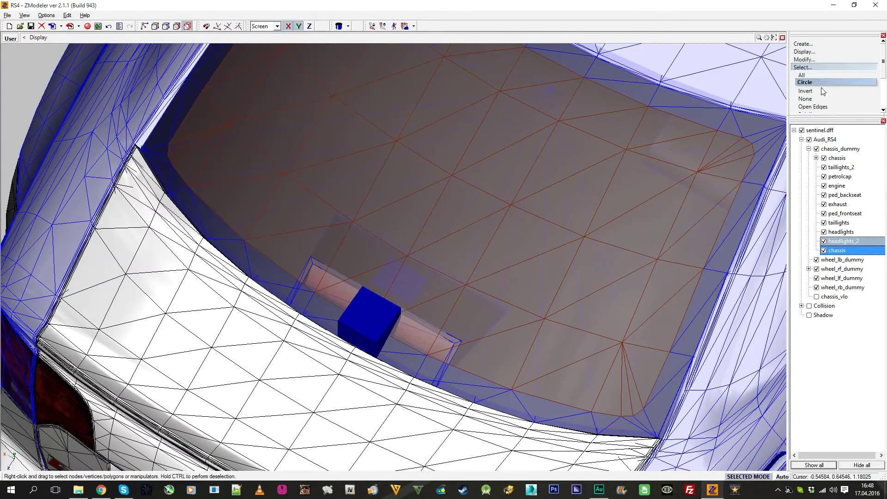
right_click(832, 99)
left_click(832, 67)
Rename the rear glass object as rear_glass and move it under the main chassis object.
scroll(423, 186, "down", 2)
mouse_move(421, 170)
middle_mouse_down()
mouse_move(423, 185)
mouse_move(356, 305)
middle_mouse_up()
scroll(356, 306, "up", 2)
left_click(855, 250)
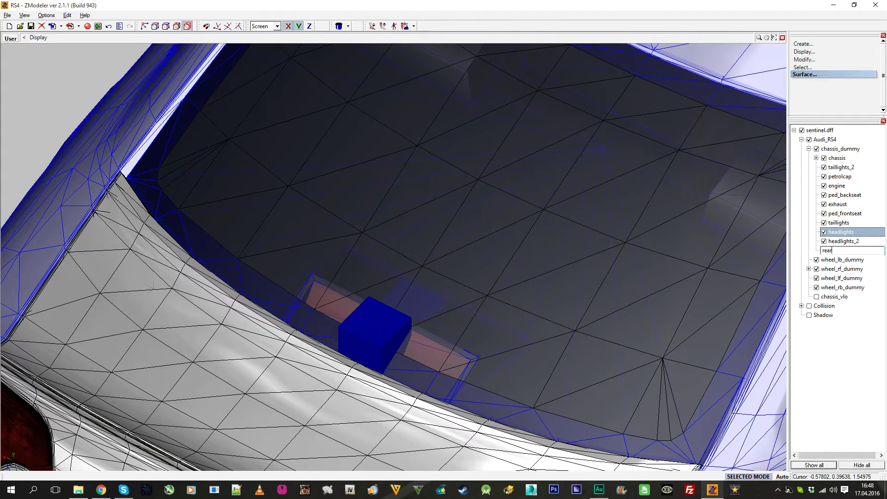
left_click_drag(840, 250, 840, 159)
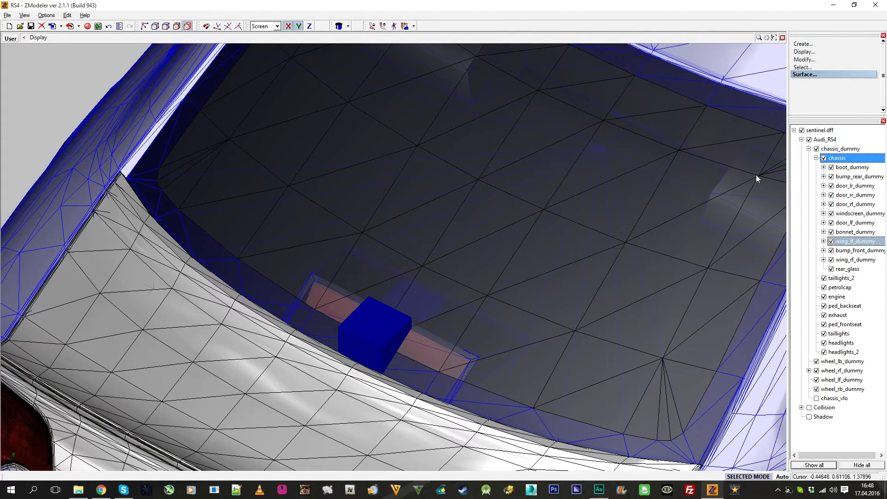
Switch the enlarged User viewport to the 3D view and collapse the sentinel.dff hierarchy.
scroll(523, 178, "down", 5)
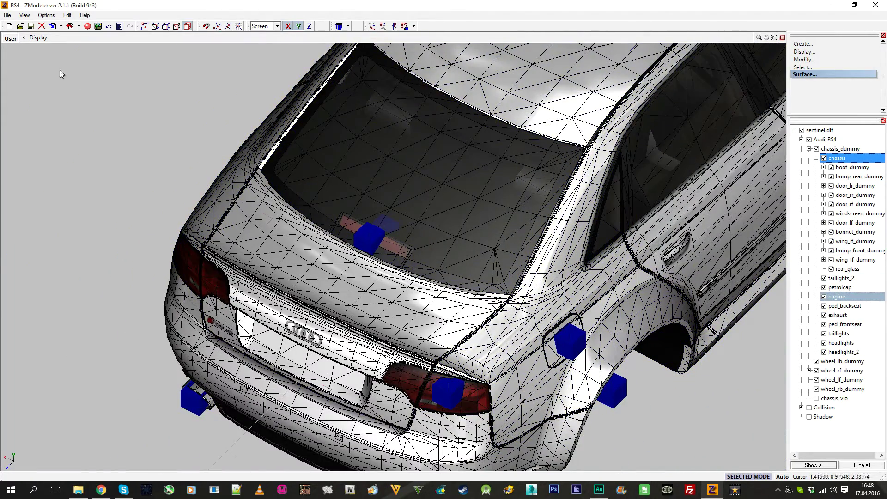
left_click(10, 38)
left_click(16, 44)
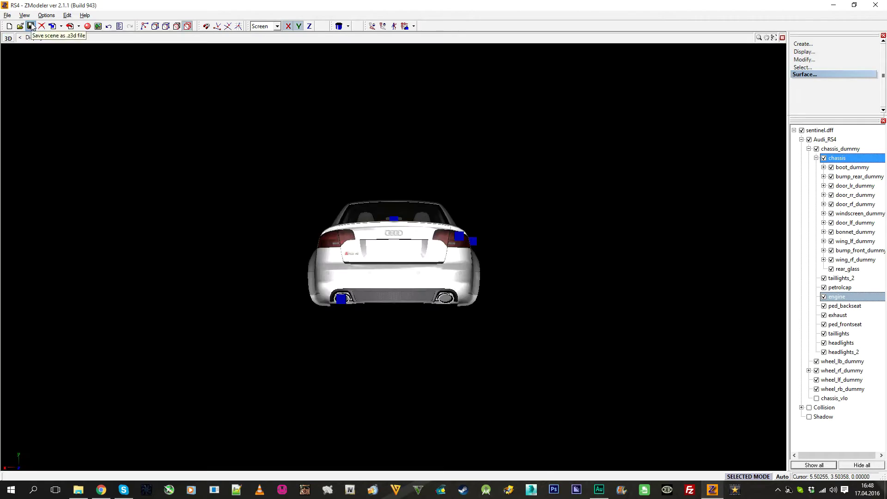
left_click(793, 131)
middle_click_drag(663, 161, 363, 268)
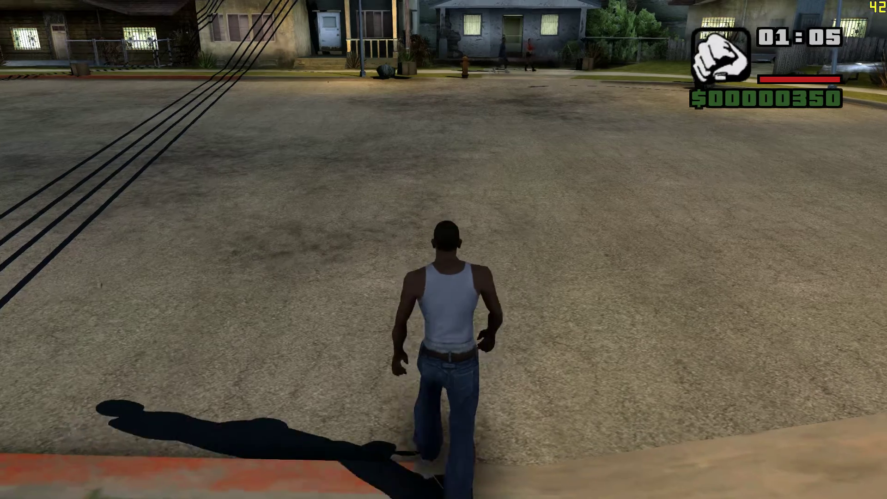
key("shift")
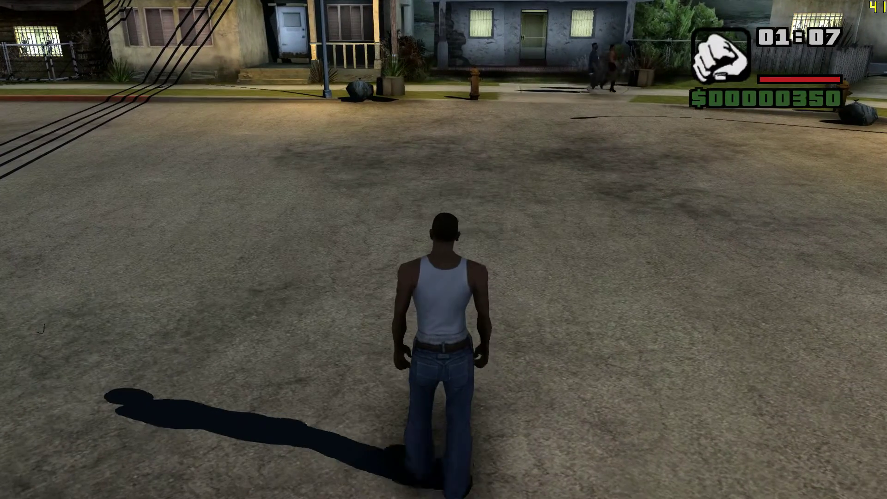
key("q")
key("c")
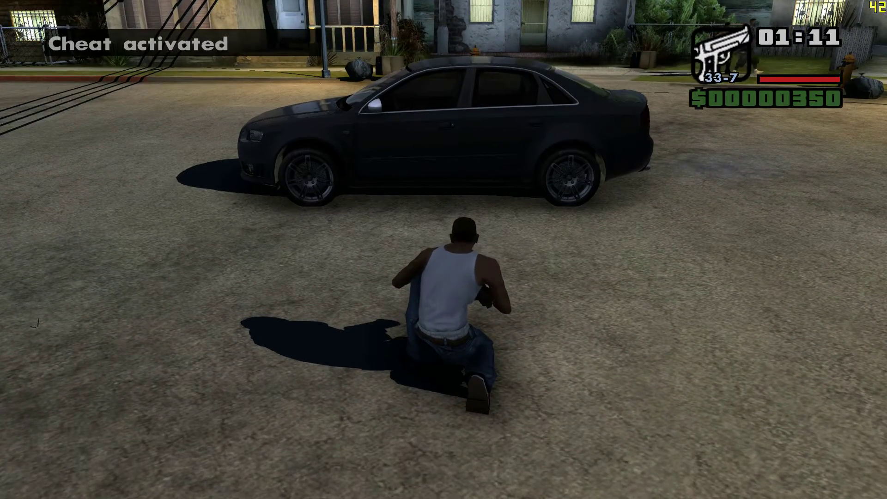
key("c")
key("w")
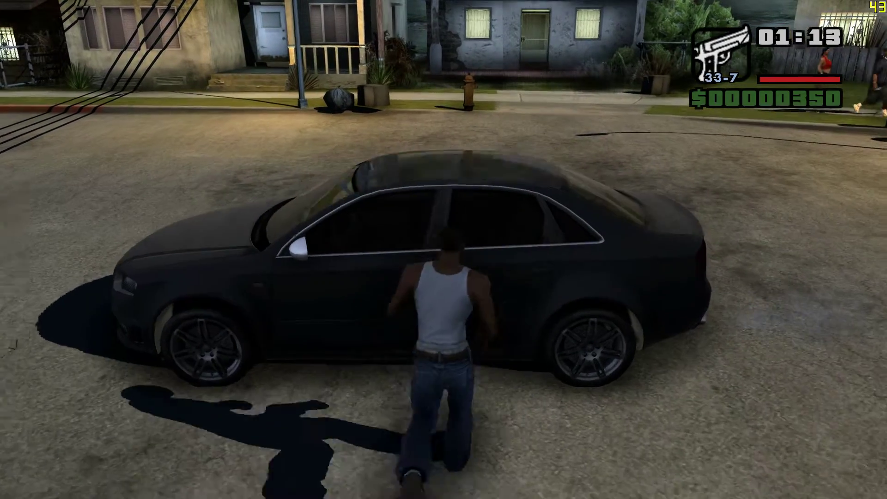
key("f")
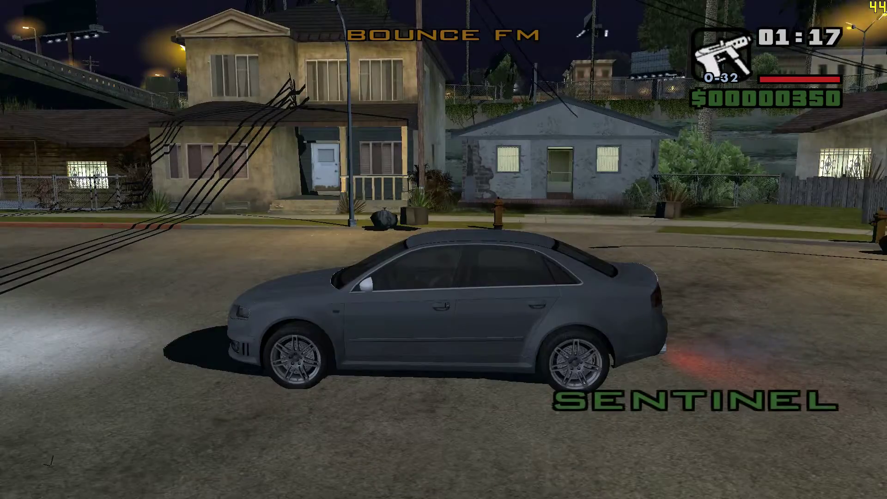
key("Escape")
key("Escape")
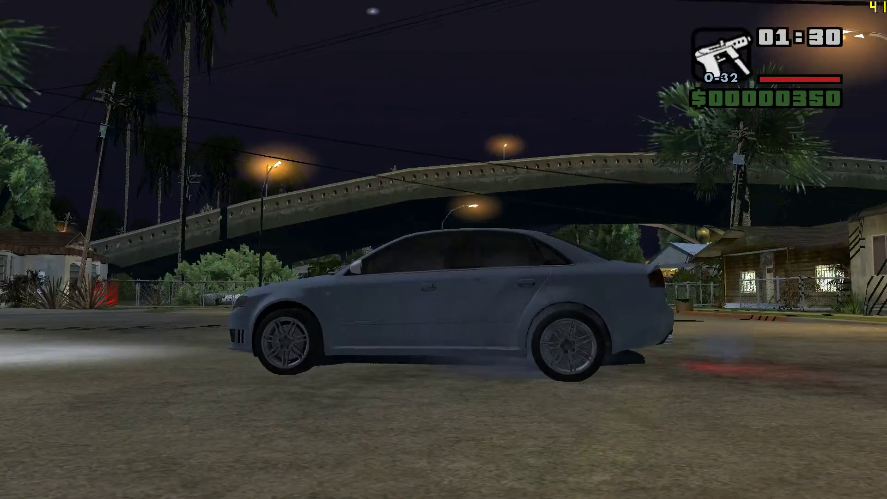
key("v")
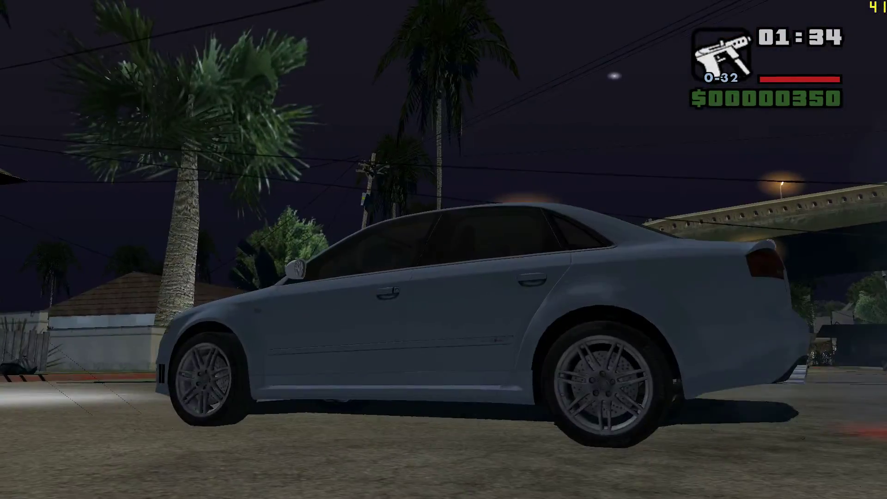
key("v")
key("c")
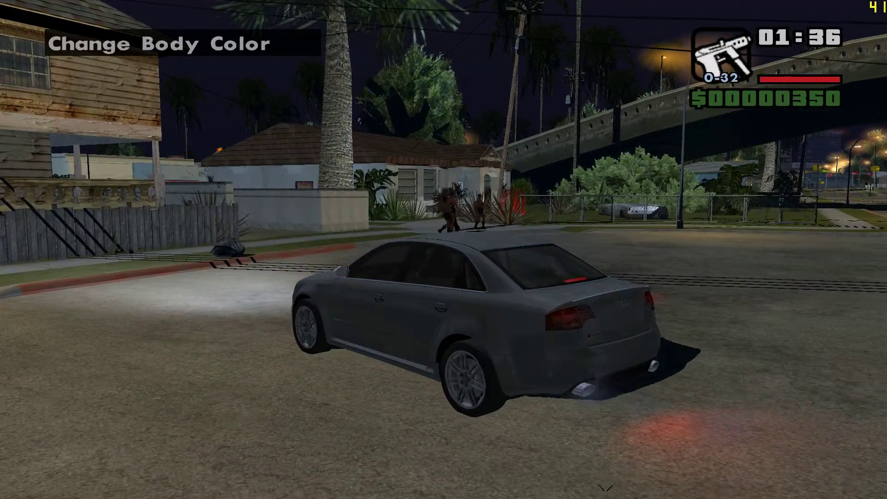
key("c")
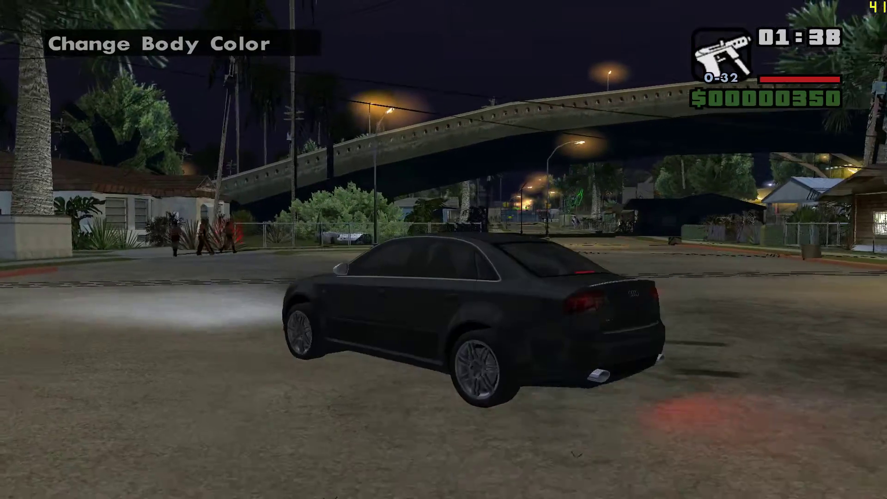
key("c")
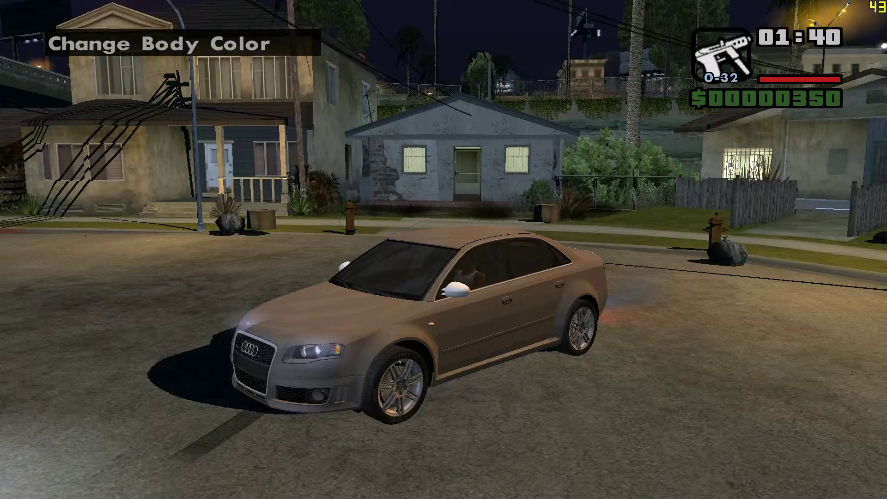
key("c")
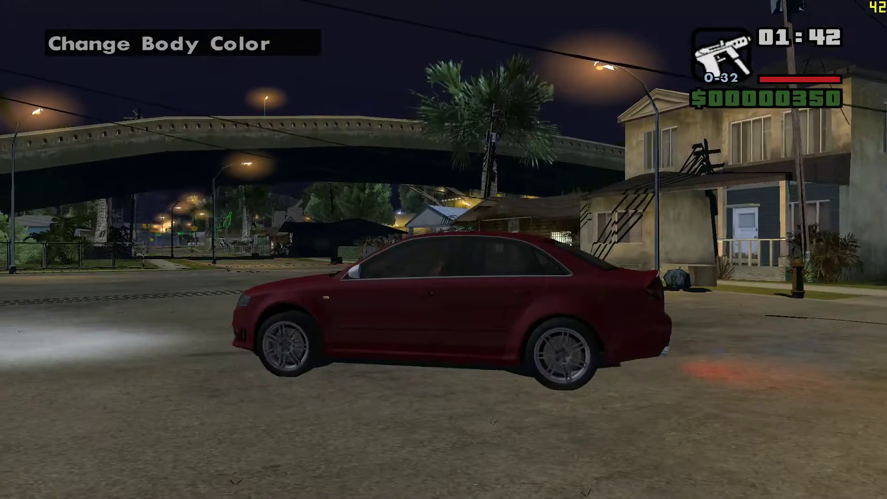
key("c")
key("c")
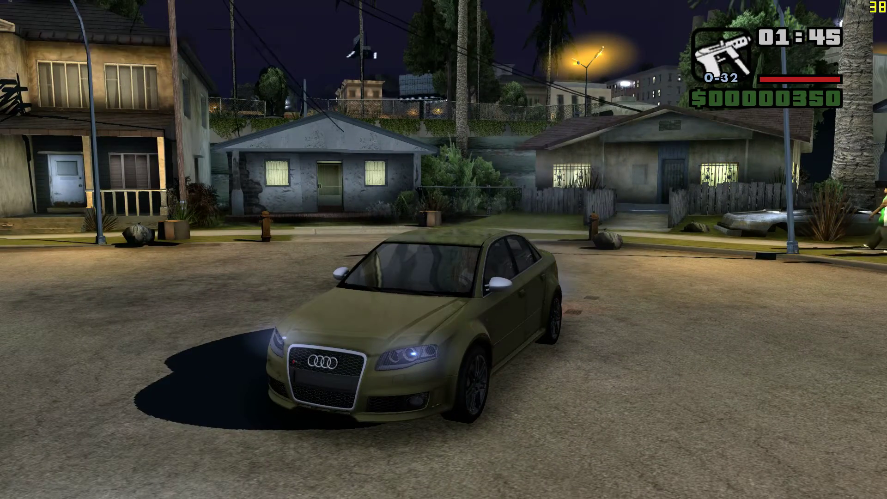
key("f")
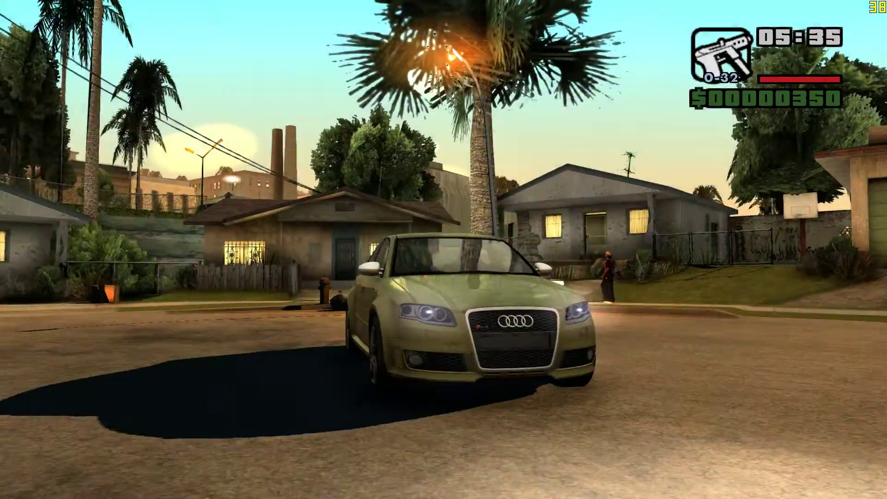
key("f")
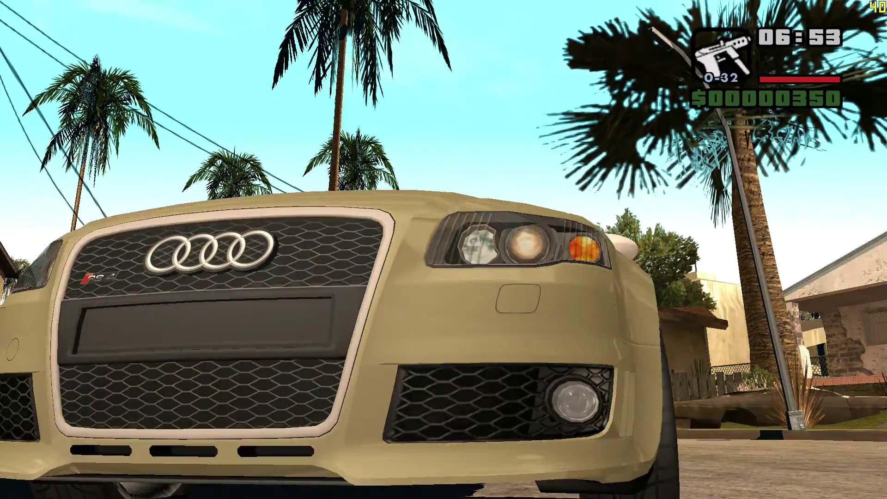
Test-drive the Audi RS4 along the street in the game and change its body color to dark blue.
key("w")
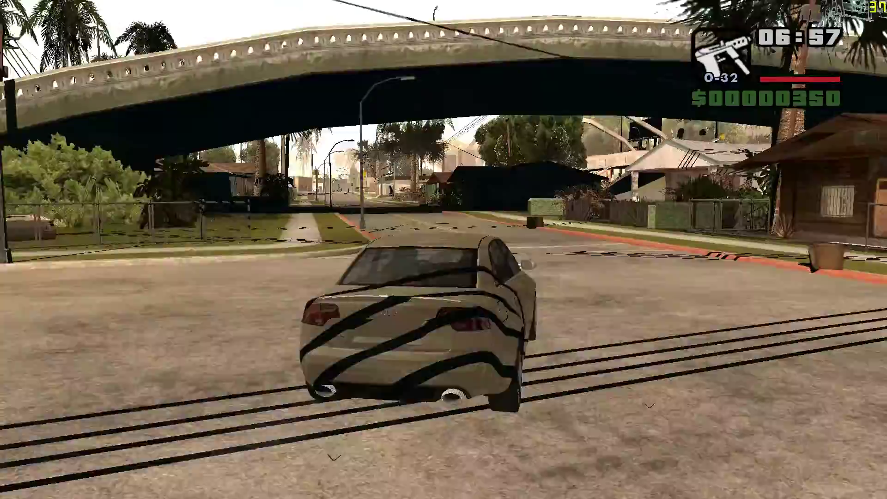
key("c")
key("w")
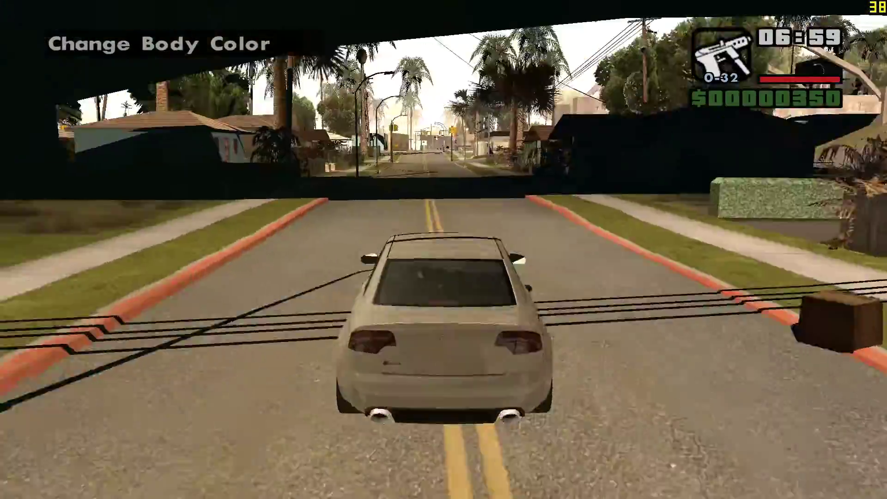
key("c")
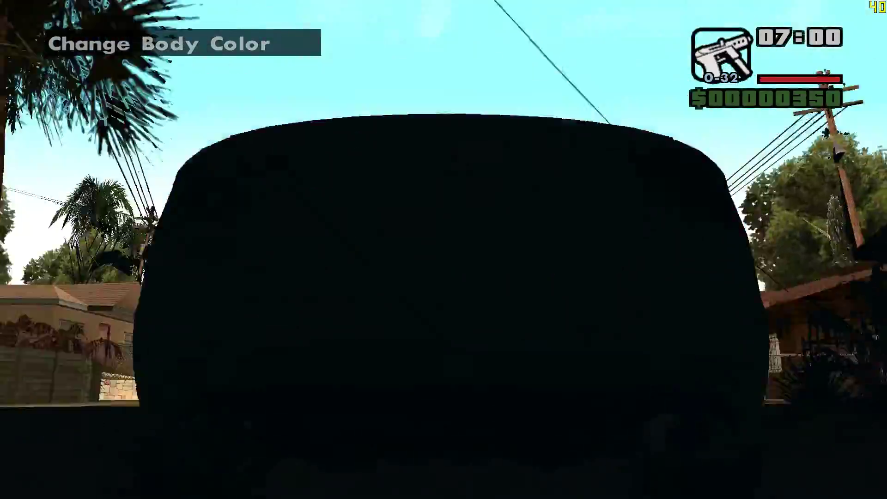
key("a")
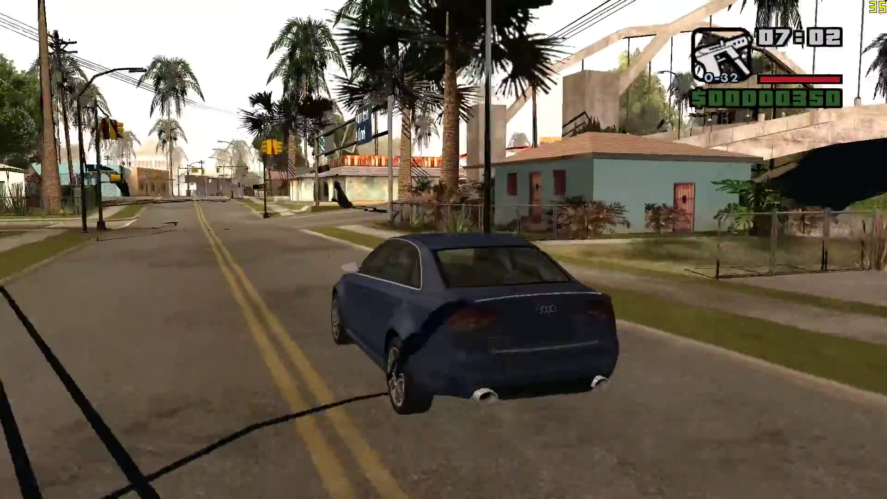
key("a")
key("w")
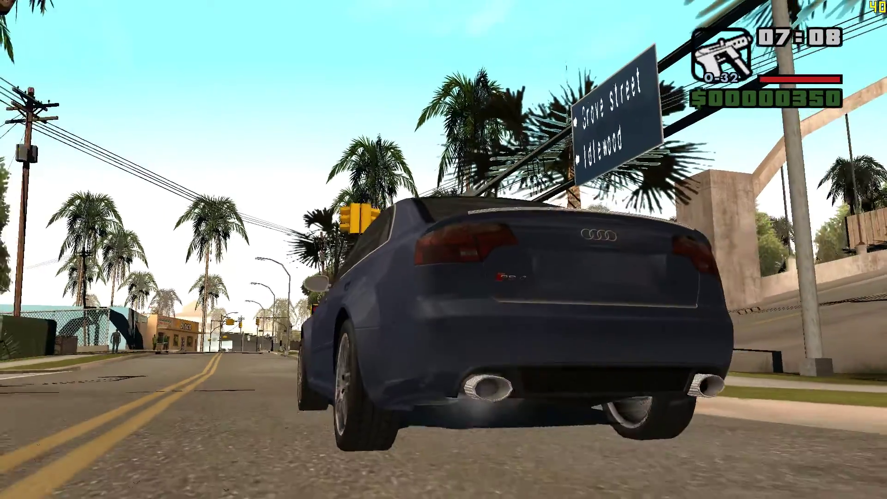
Continue the test drive around the junction and change the car's body color to white.
key("s")
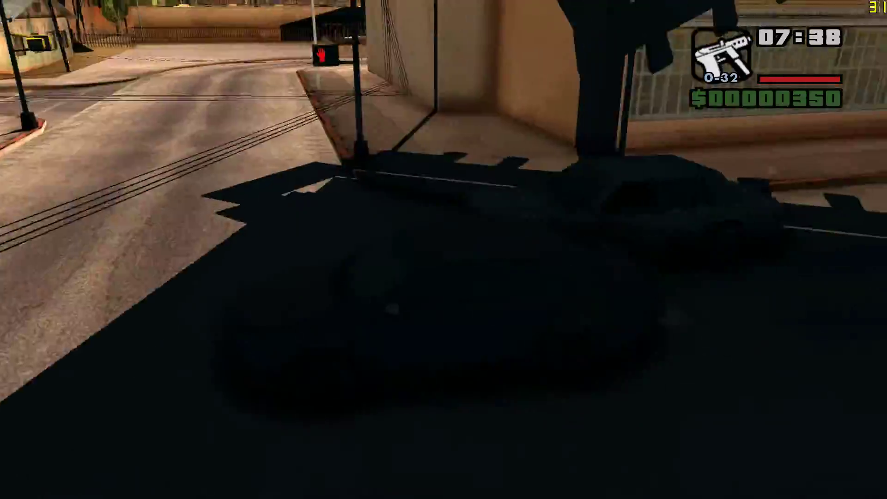
key("w")
key("c")
key("c")
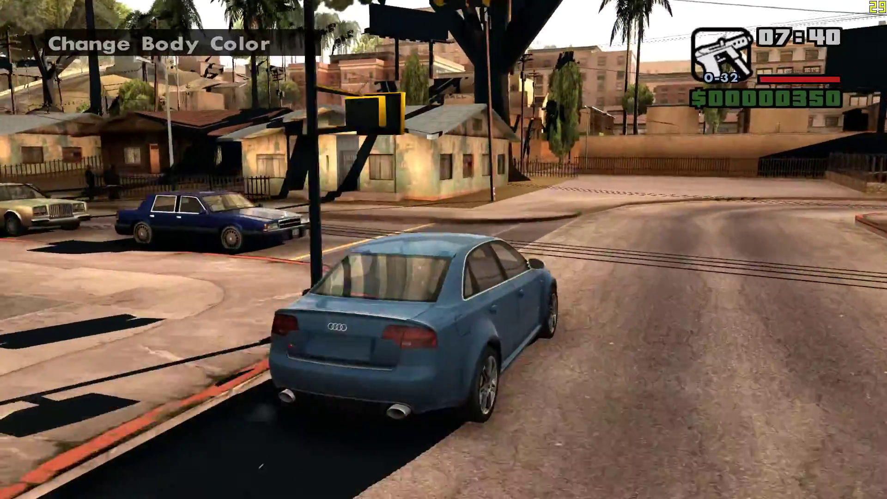
key("w")
key("a")
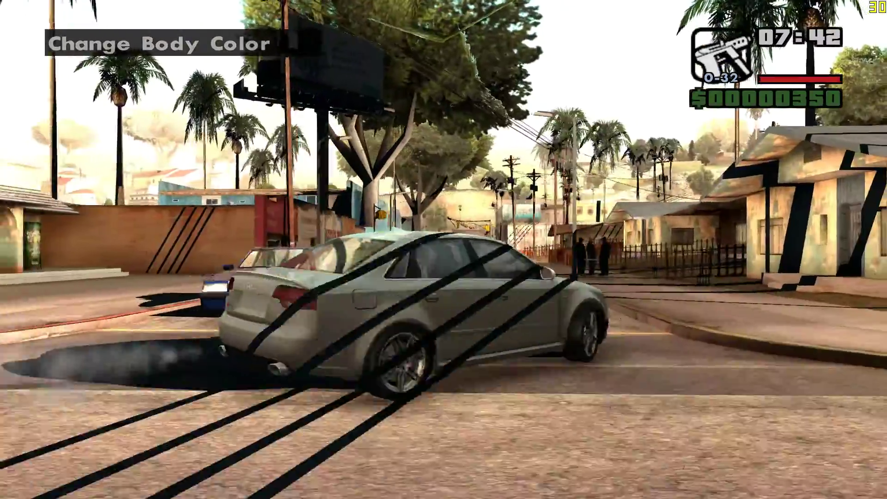
key("w")
key("d")
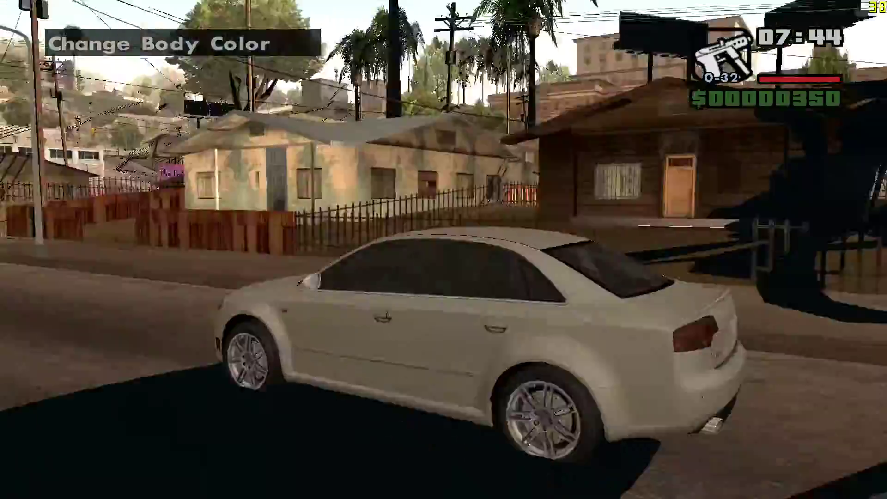
Drive the white car past the market and taco restaurant, and brake near the Pig Pen.
key("w")
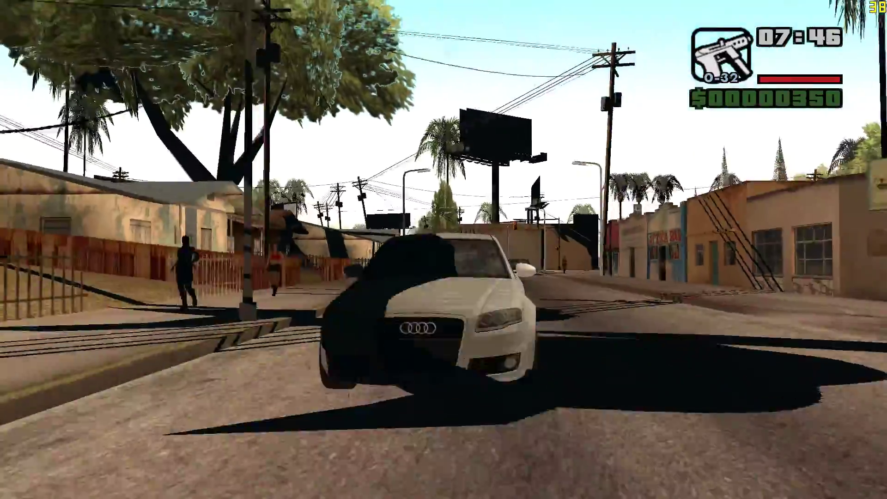
key("w")
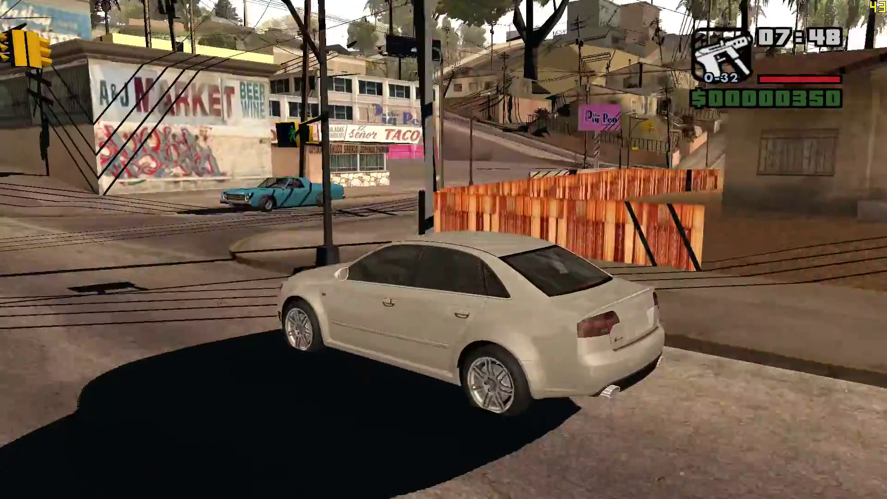
key("w")
key("a")
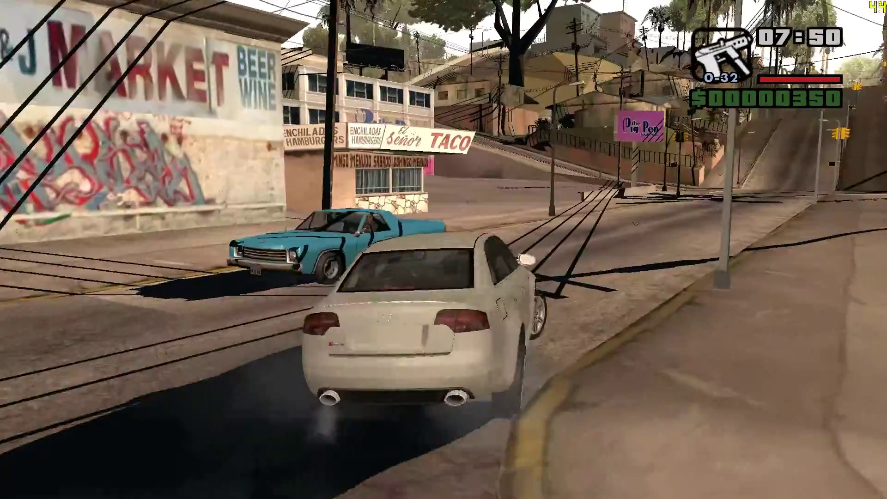
key("w")
key("a")
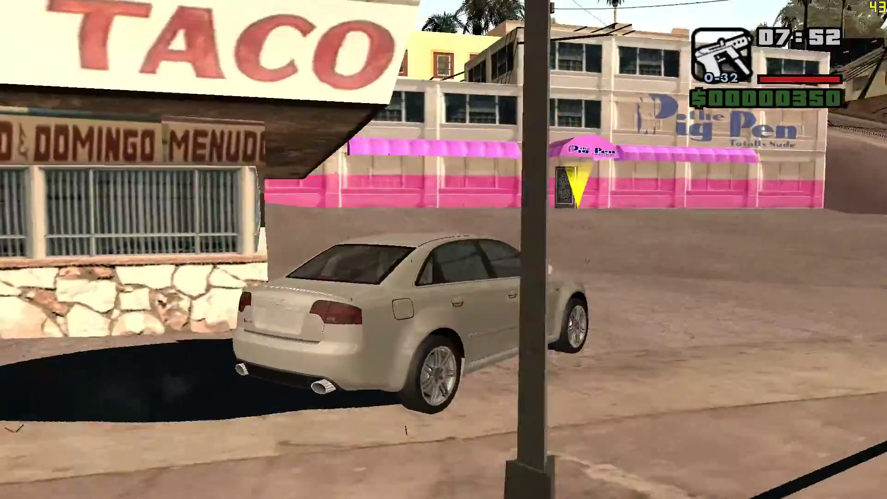
key("space")
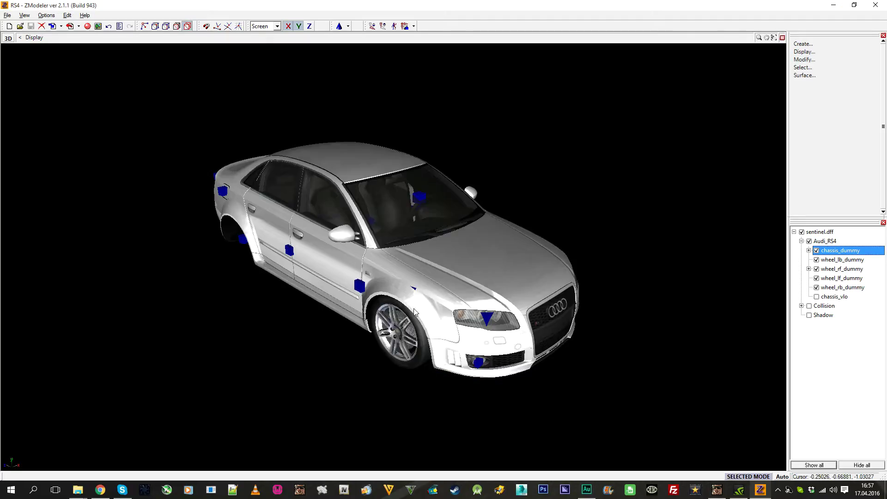
Switch back to ZModeler and examine the car body and the right rear light from several angles.
middle_click_drag(416, 286, 295, 311, "alt")
scroll(382, 319, "up", 3)
scroll(461, 239, "up", 3)
scroll(461, 240, "down", 5)
middle_click_drag(429, 251, 283, 166, "alt")
scroll(283, 166, "up", 4)
scroll(569, 249, "down", 4)
middle_click_drag(569, 249, 422, 211, "alt")
scroll(404, 281, "up", 4)
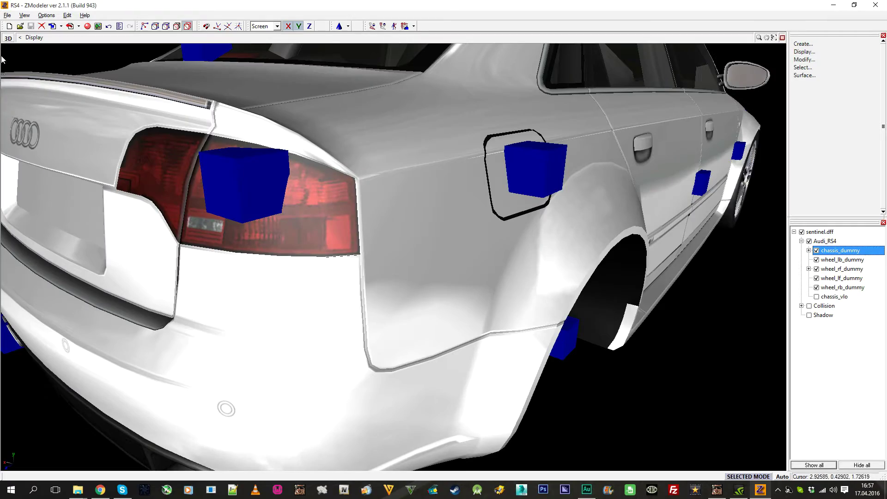
Change the viewport from 3D to the User view around the right rear light.
left_click(8, 38)
left_click(19, 112)
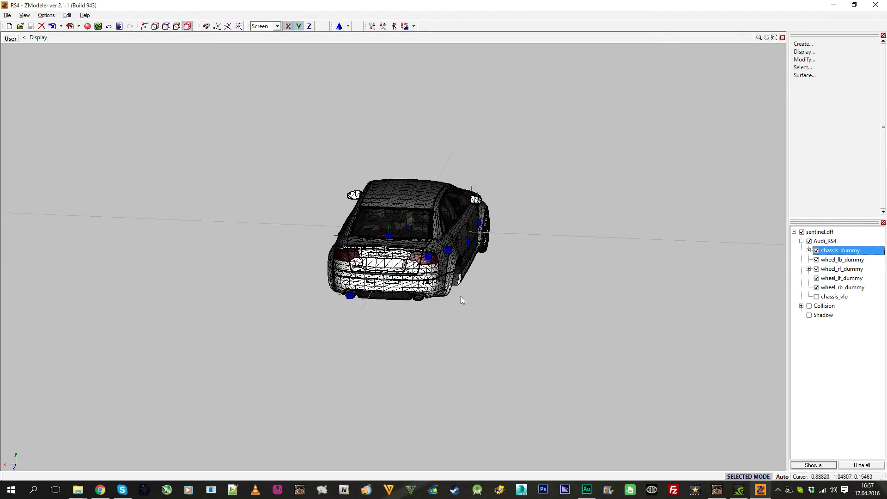
scroll(461, 295, "up", 7)
middle_click_drag(428, 200, 417, 195, "alt")
scroll(418, 196, "up", 3)
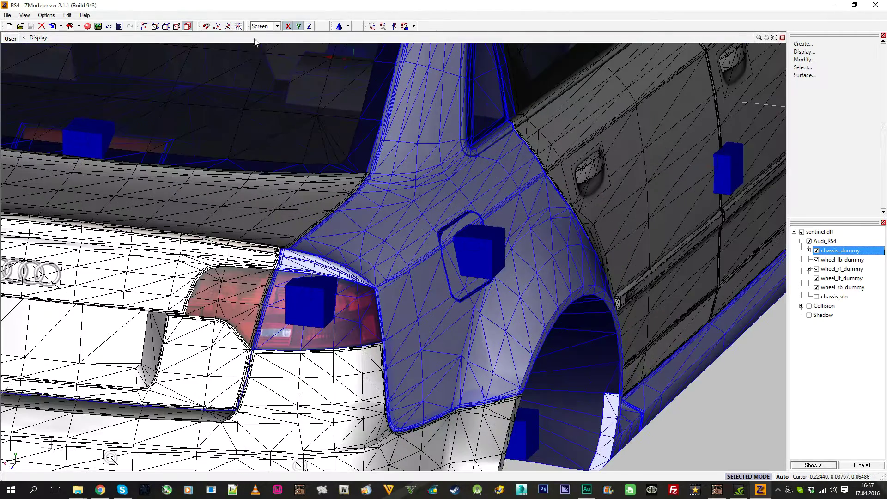
Enter polygon level on the chassis and start single polygon selection around the right rear light.
left_click(176, 26)
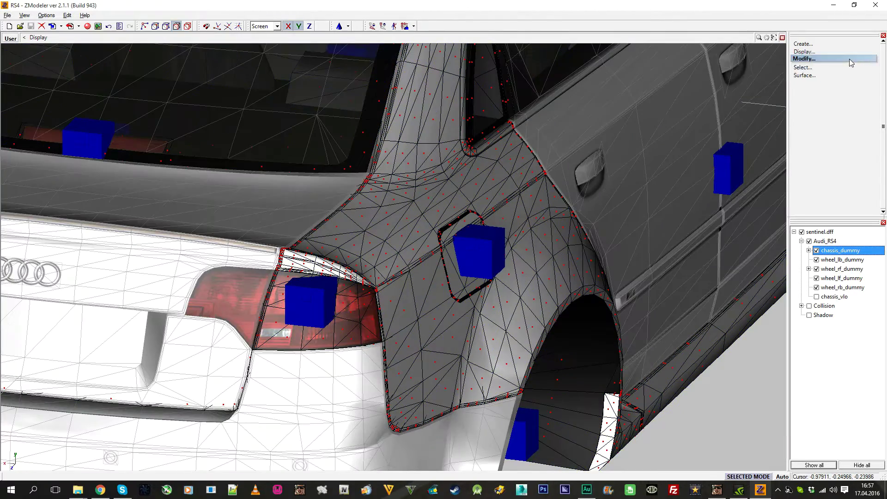
left_click(802, 67)
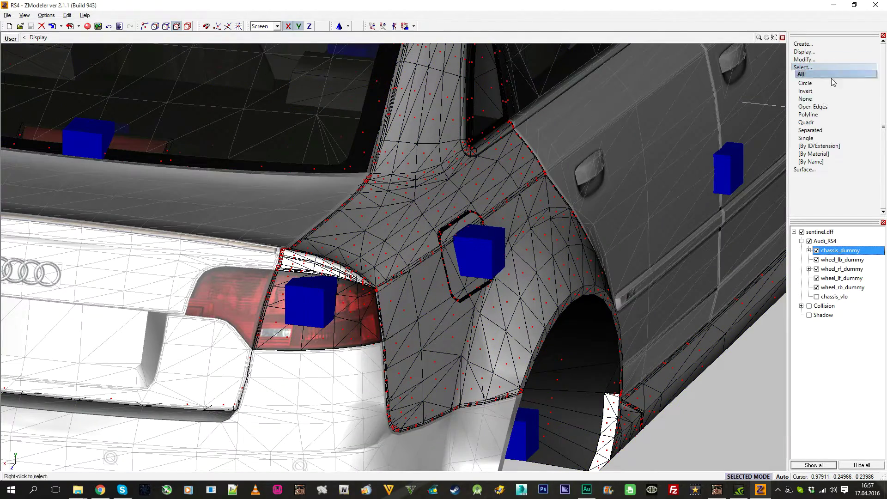
left_click(805, 137)
scroll(281, 279, "up", 4)
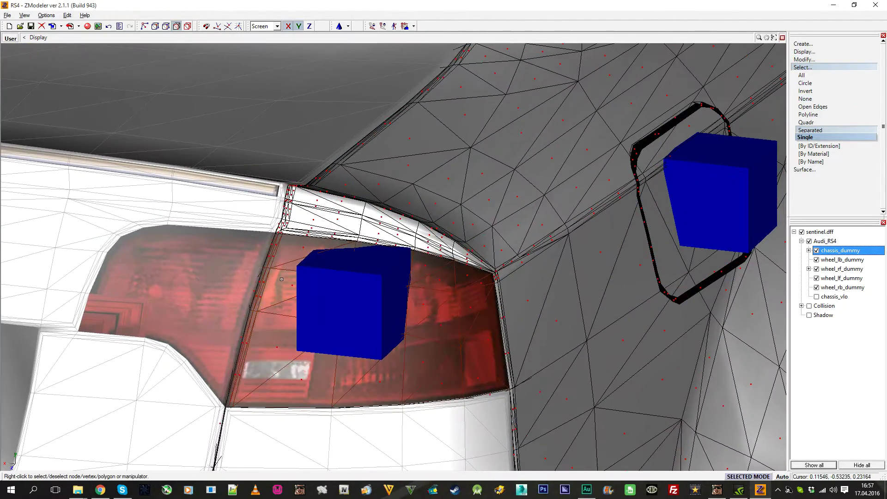
scroll(194, 297, "up", 2)
middle_click_drag(194, 297, 203, 297)
scroll(186, 307, "up", 3)
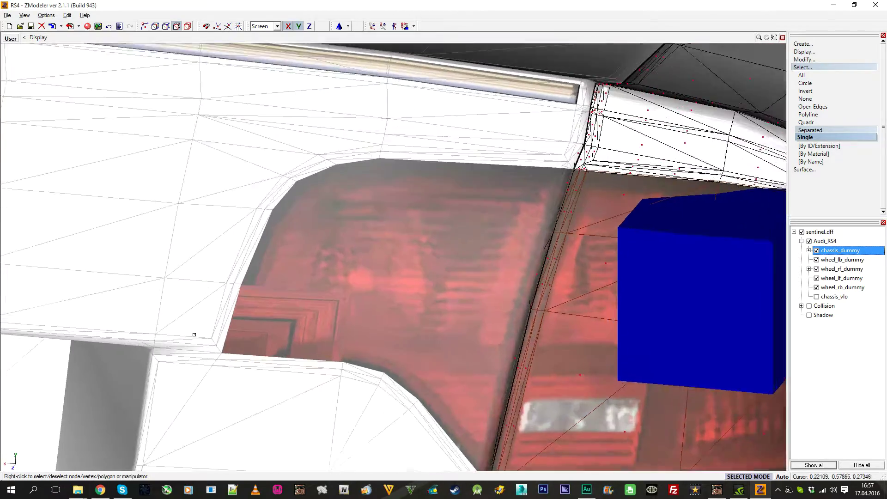
Separate the outer rear light polygons from the chassis and return to object level with Selected mode off.
scroll(380, 261, "down", 6)
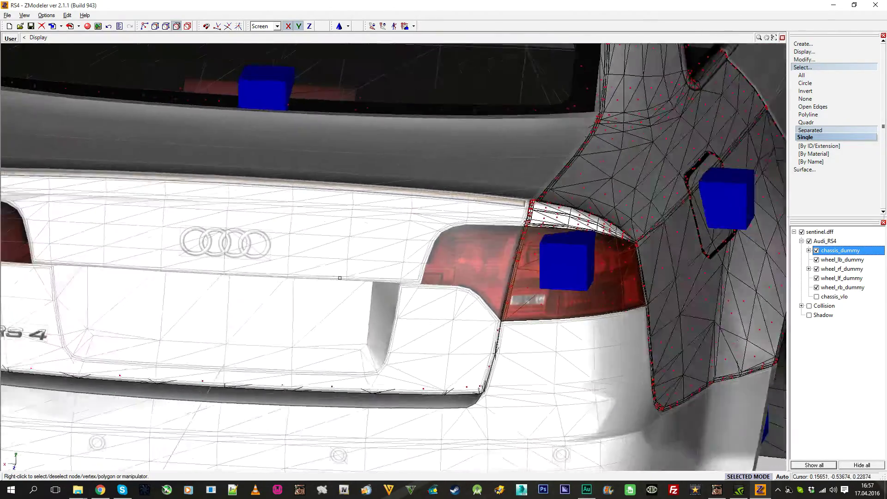
middle_click_drag(340, 278, 466, 268)
scroll(327, 321, "down", 2)
key("space")
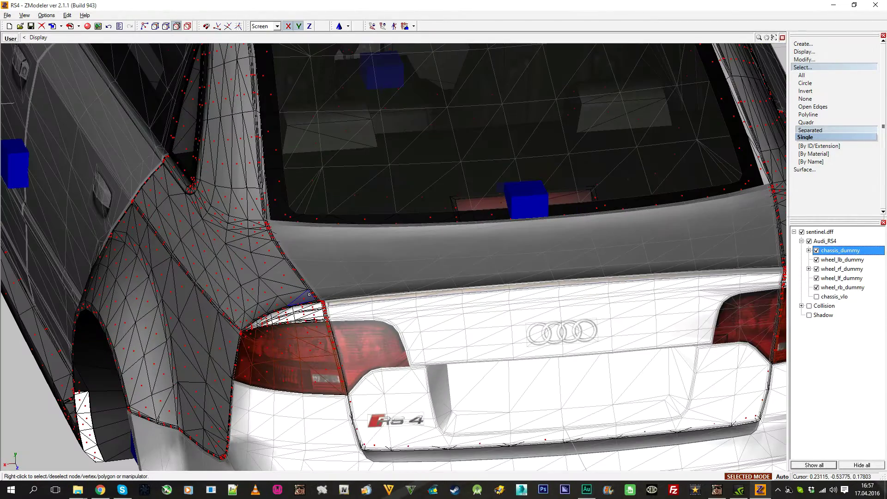
key("4")
key("Escape")
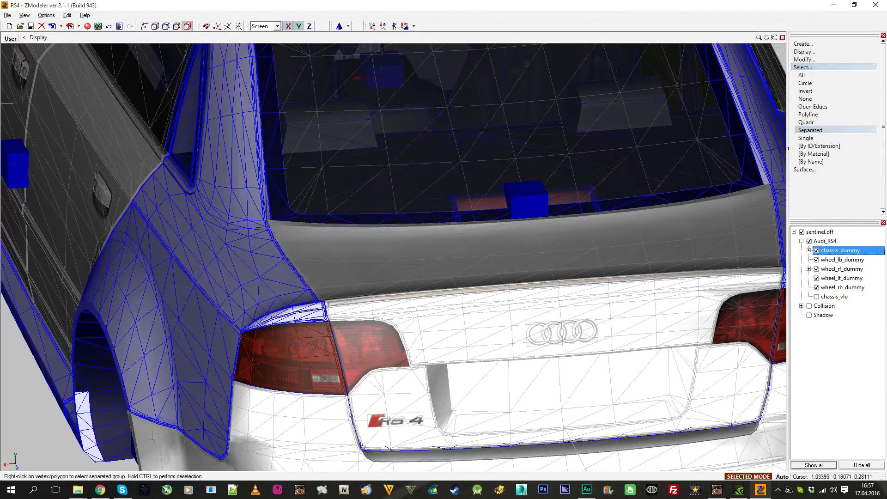
left_click(802, 68)
left_click(748, 477)
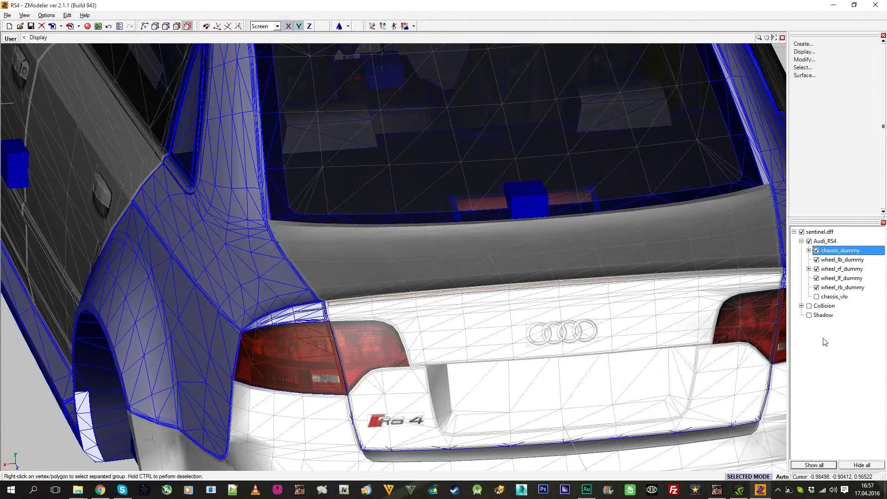
Unlink the separated rear light object named chassis from chassis_dummy and hide sentinel.dff.
left_click(809, 251)
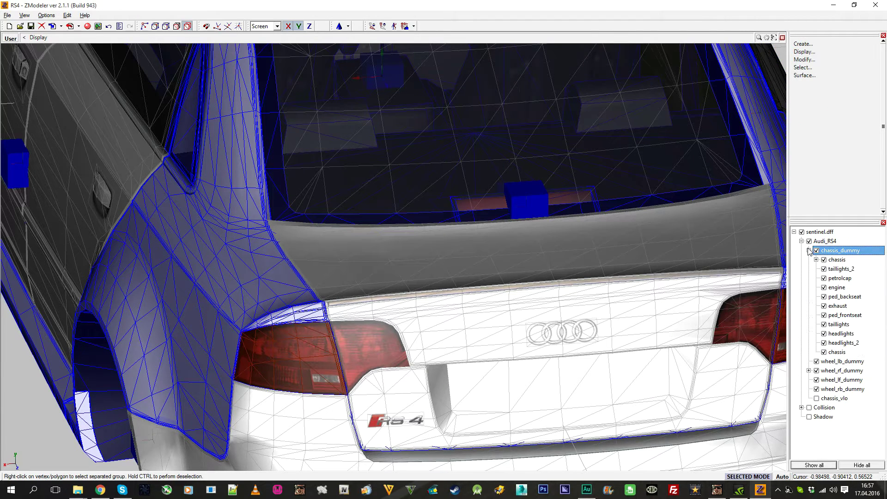
right_click(839, 352)
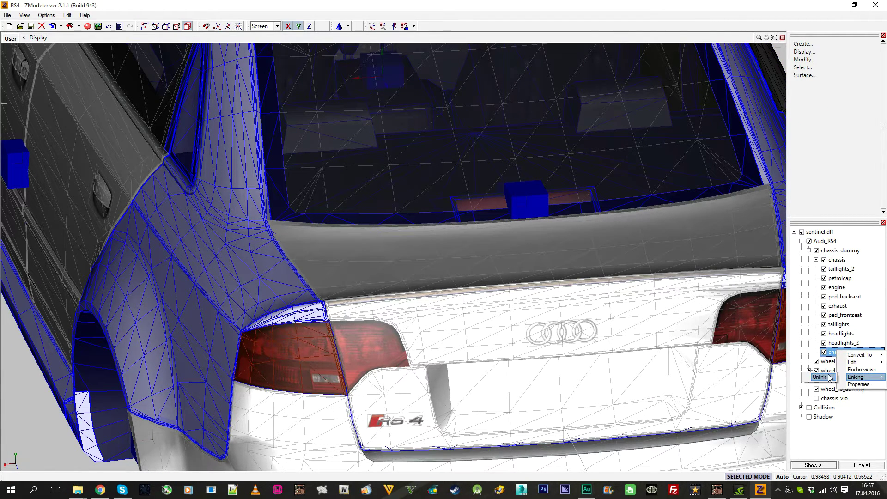
left_click(819, 377)
left_click(801, 232)
middle_click_drag(467, 217, 234, 126)
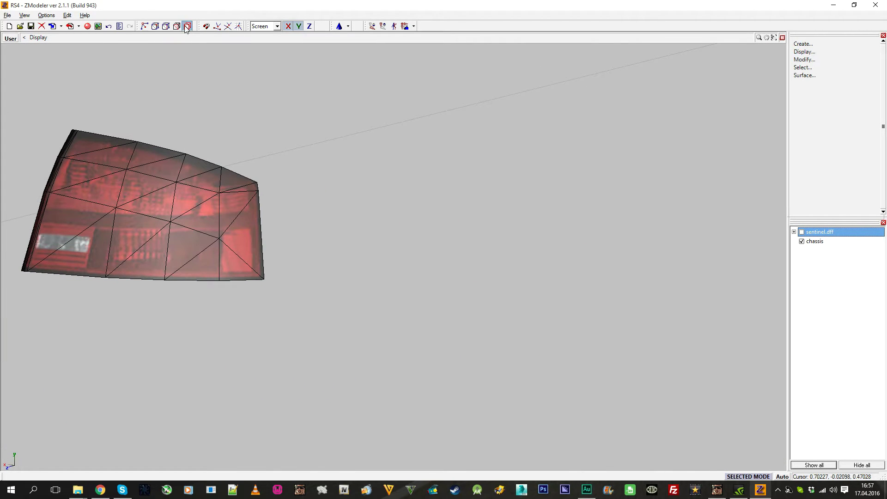
Save the scene with only the separated rear light object shown.
left_click(30, 26)
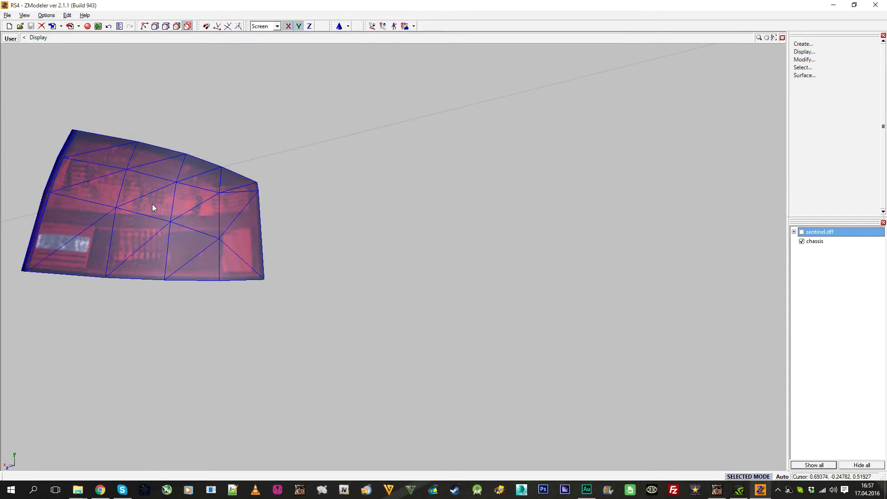
middle_click_drag(151, 202, 317, 206)
scroll(254, 144, "up", 2)
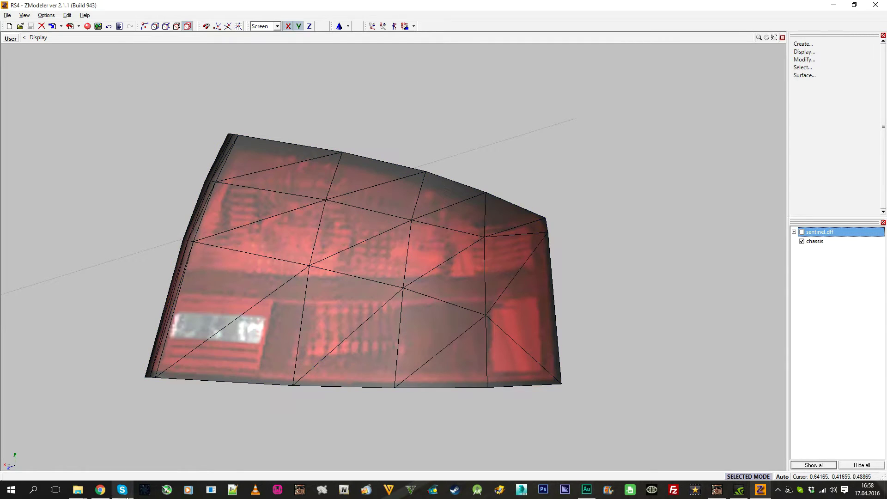
Switch to the RS4 folder in File Explorer and duplicate the RS4_KIT00_BRAKELIGHT_OFF bitmap.
mouse_move(77, 490)
left_click(34, 446)
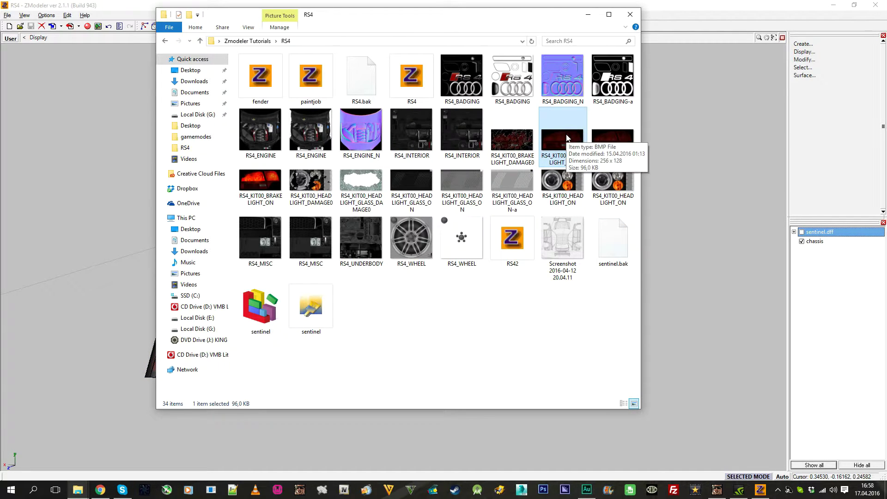
key("ctrl+c")
key("ctrl+v")
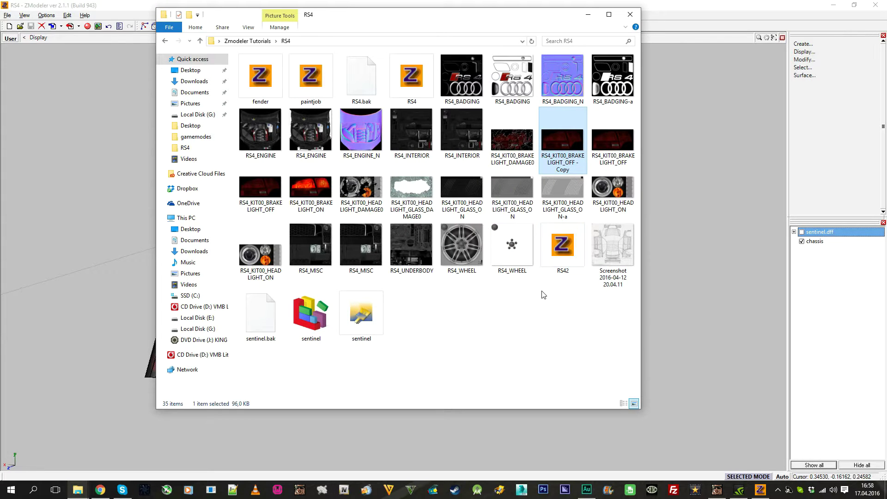
Open the RS4_KIT00_BRAKELIGHT_OFF - Copy bitmap for editing in Paint.
right_click(550, 130)
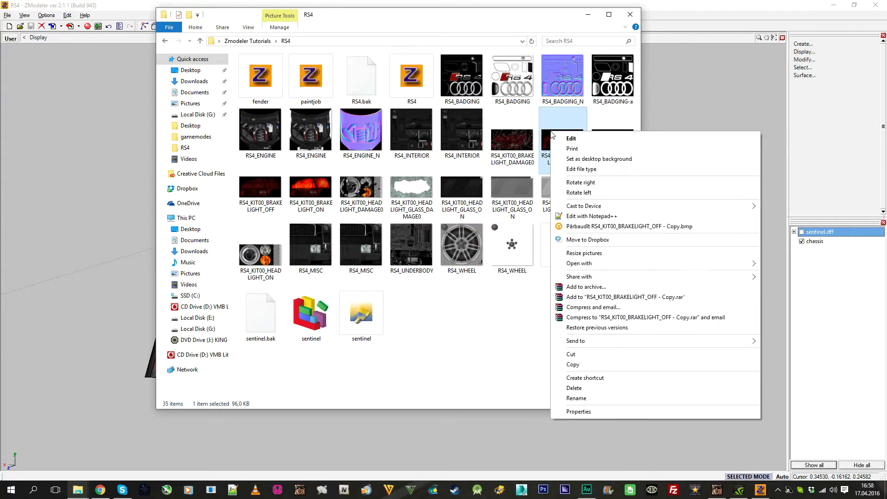
left_click(572, 144)
scroll(176, 174, "up", 3, "ctrl")
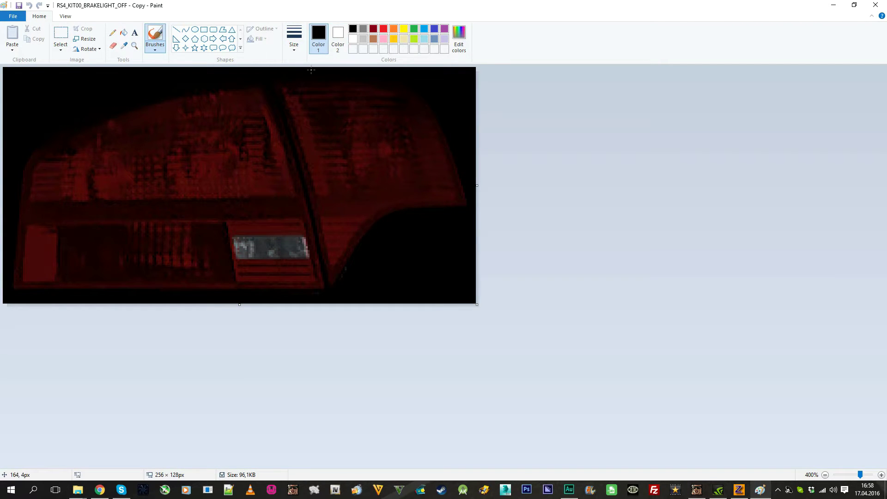
Draw a white curve spanning about 25 × 73 px along the dark divider between the two upper lens sections, bowed to follow it.
left_click(337, 36)
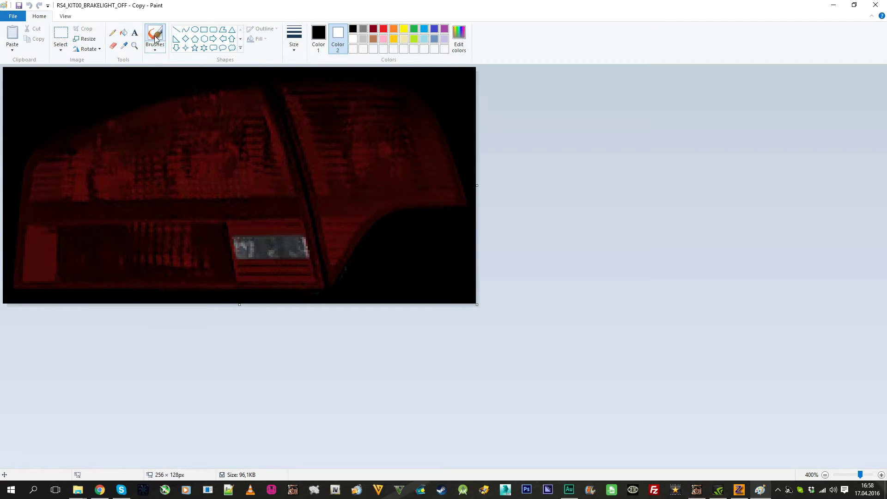
left_click(185, 30)
left_click_drag(262, 81, 310, 209)
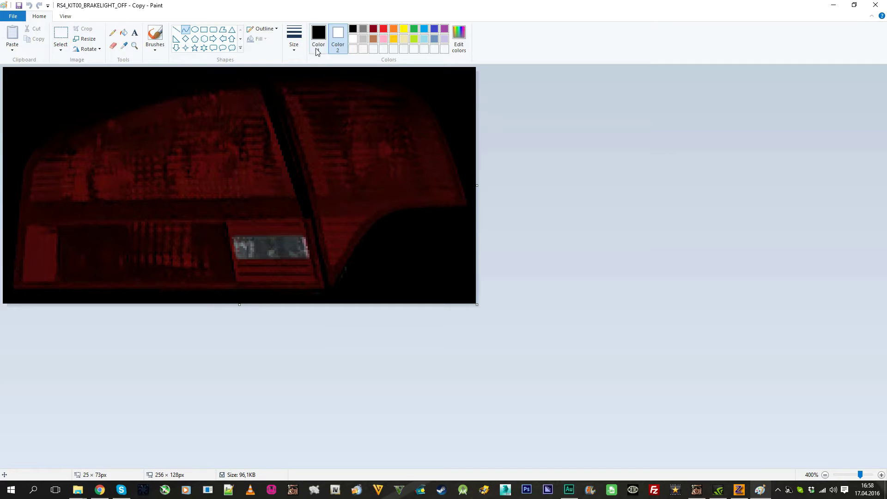
left_click(318, 37)
left_click(353, 39)
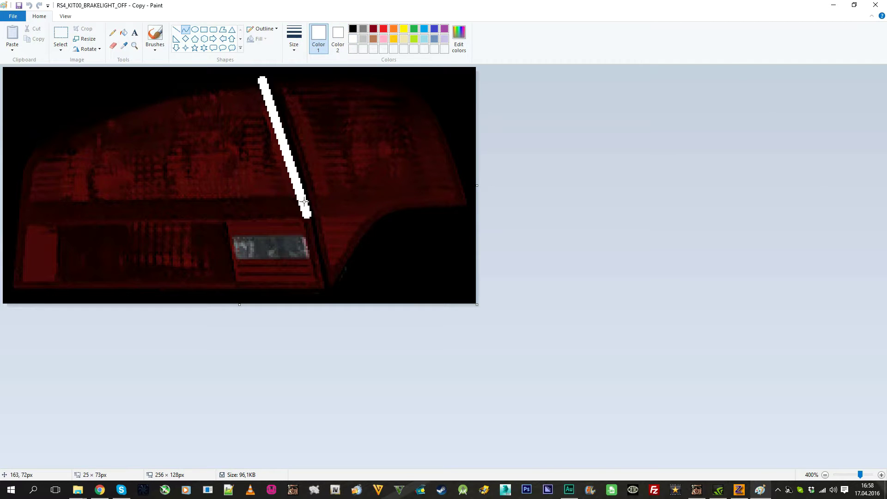
left_click_drag(289, 149, 287, 142)
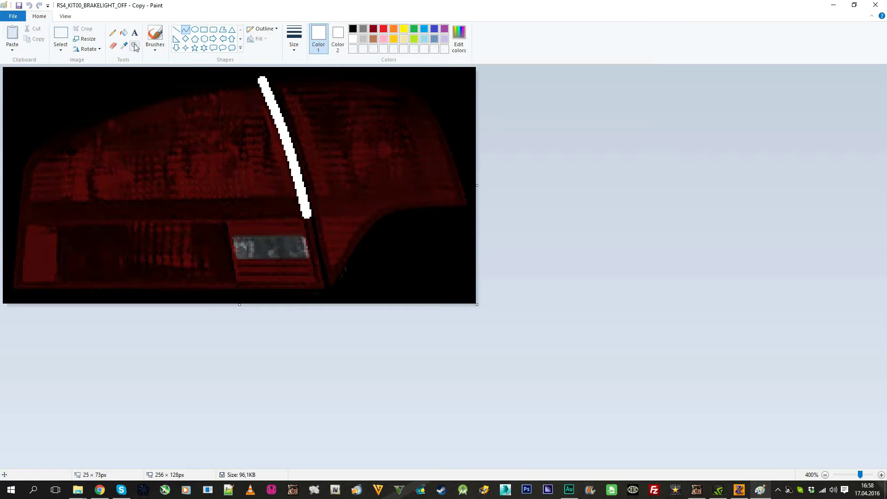
Outline the left upper lens section with a white line about 164 px long beneath it and a white curve along its rounded upper edge.
left_click(176, 30)
left_click_drag(303, 199, 2, 200)
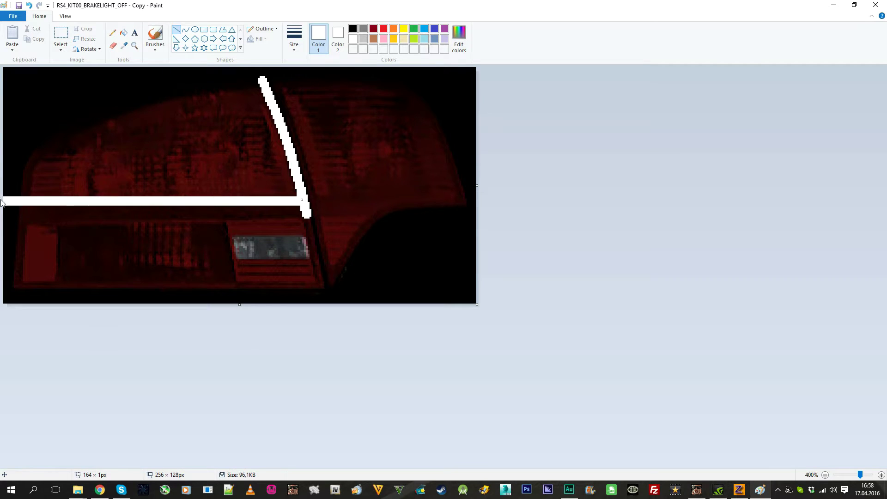
left_click(186, 30)
mouse_move(20, 199)
left_mouse_down()
mouse_move(79, 124)
mouse_move(261, 79)
left_mouse_up()
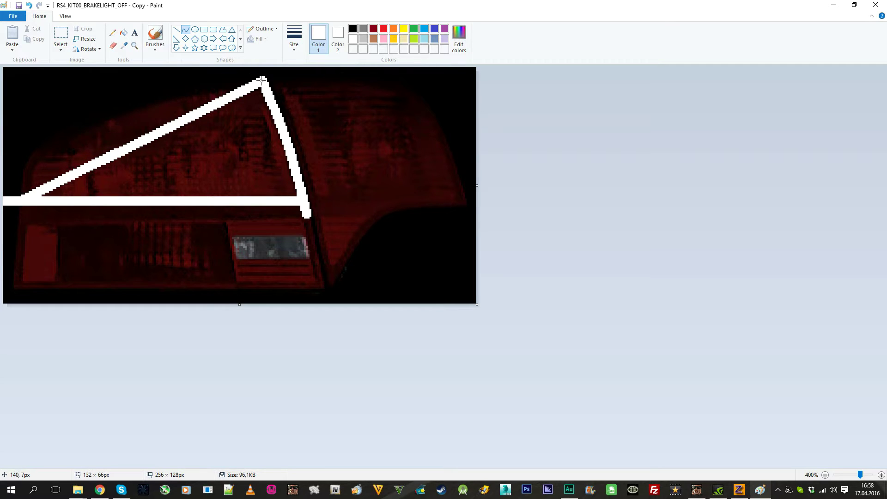
left_click_drag(72, 173, 38, 137)
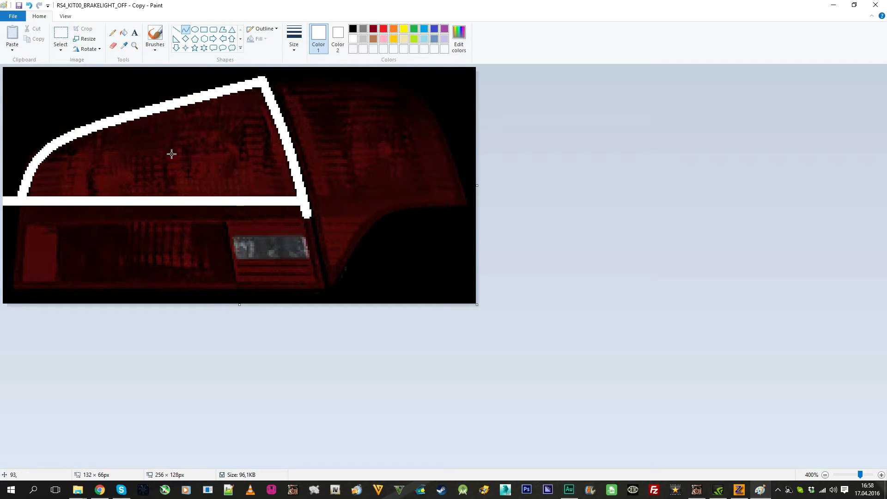
Clear most of the image below the horizontal white line and the lens section right of the divider to white.
left_click(60, 33)
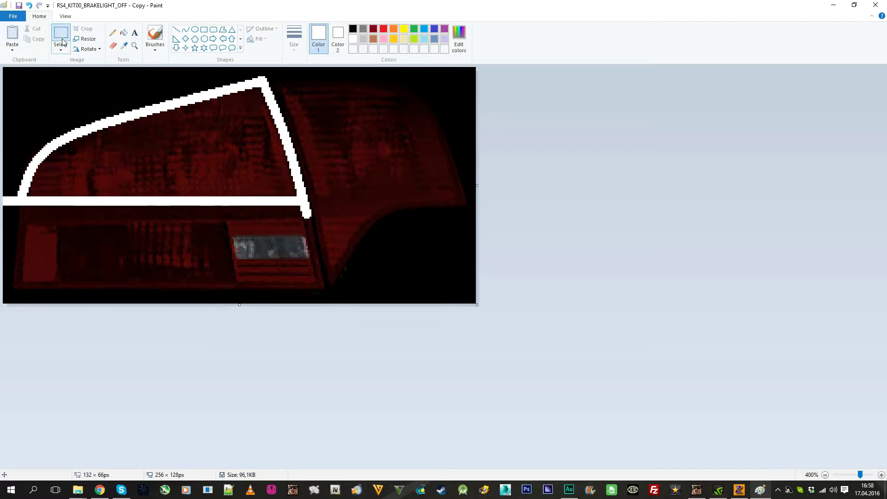
left_click_drag(55, 200, 655, 317)
key("Delete")
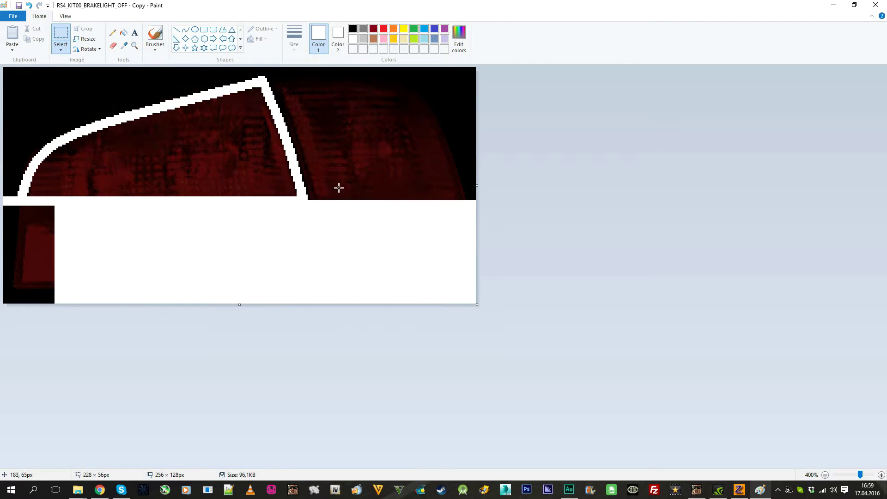
left_click_drag(305, 204, 638, 8)
key("Delete")
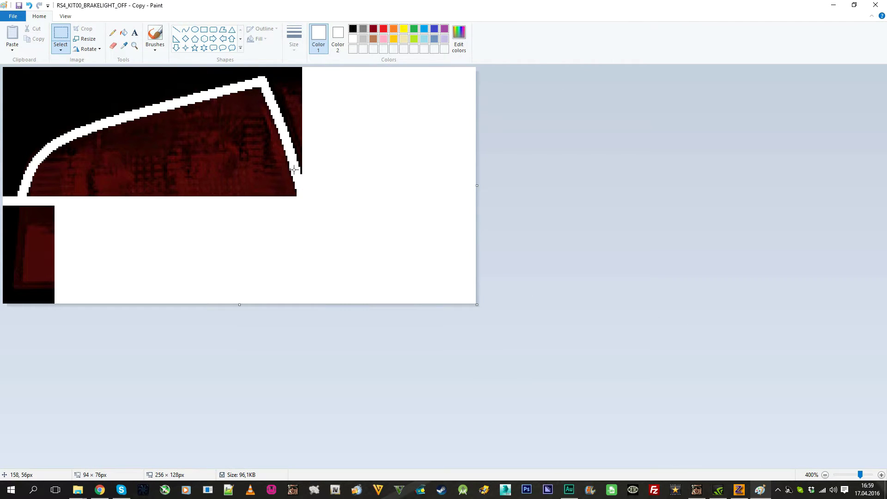
Clear the strips right of the divider curve, the leftover lower-left block and the black left margin to white.
left_click_drag(294, 170, 387, 65)
key("Delete")
left_click_drag(315, 172, 296, 190)
key("Delete")
left_click_drag(14, 299, 2, 303)
key("Delete")
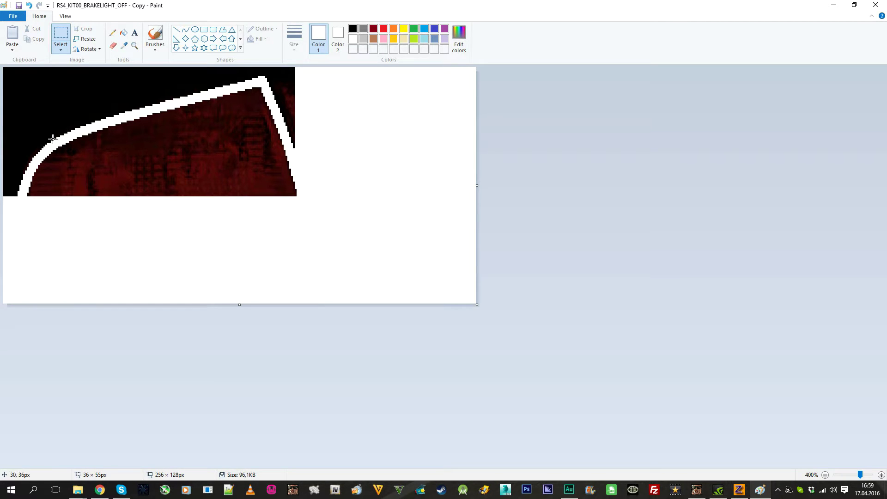
key("Delete")
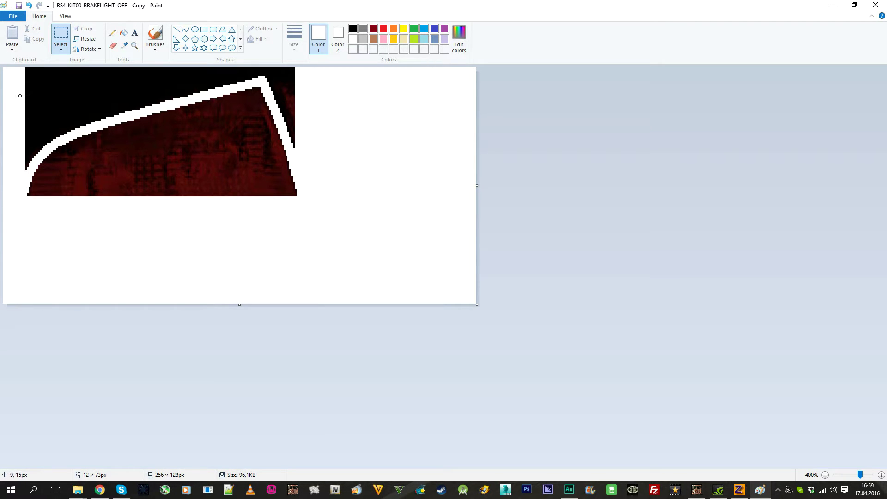
Clear the black background above the lens section's curved upper edge to white with successive rectangular selections, working from left to right.
left_click_drag(19, 98, 115, 68)
key("Delete")
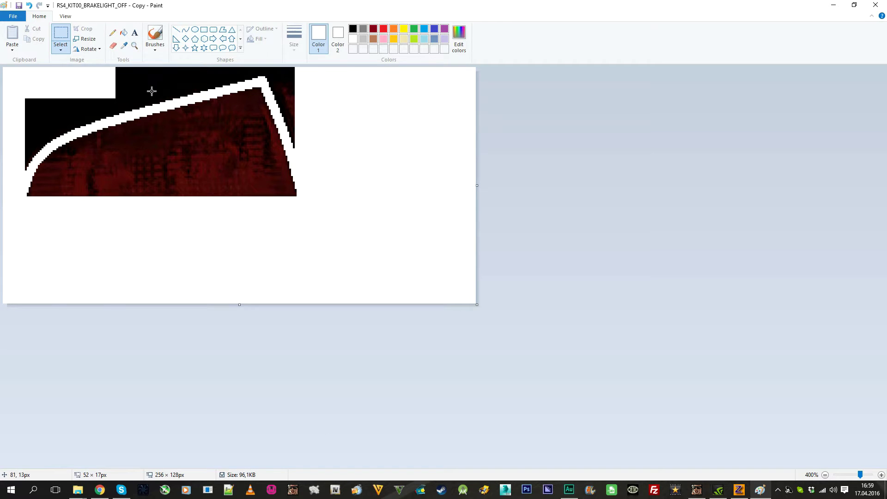
left_click_drag(134, 117, 65, 66)
key("Delete")
mouse_move(13, 87)
left_mouse_down()
mouse_move(89, 123)
mouse_move(109, 124)
left_mouse_up()
key("Delete")
mouse_move(17, 113)
left_mouse_down()
mouse_move(76, 135)
mouse_move(15, 139)
mouse_move(46, 163)
mouse_move(20, 164)
mouse_move(22, 156)
left_mouse_up()
key("Delete")
key("Delete")
key("Delete")
key("Delete")
key("Delete")
left_click_drag(116, 101, 164, 67)
key("Delete")
left_click_drag(266, 75, 308, 84)
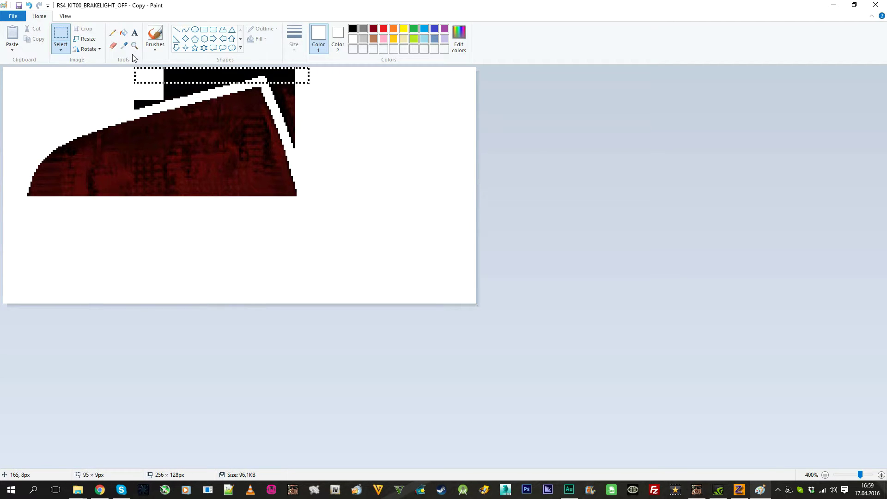
Delete the leftover black and dark red areas above the light's peak and along its slanted right side.
key("Delete")
key("Delete")
mouse_move(296, 118)
left_mouse_down()
mouse_move(274, 88)
mouse_move(269, 103)
left_mouse_up()
key("Delete")
left_click_drag(283, 145, 323, 105)
key("Delete")
left_click_drag(306, 134, 290, 154)
key("Delete")
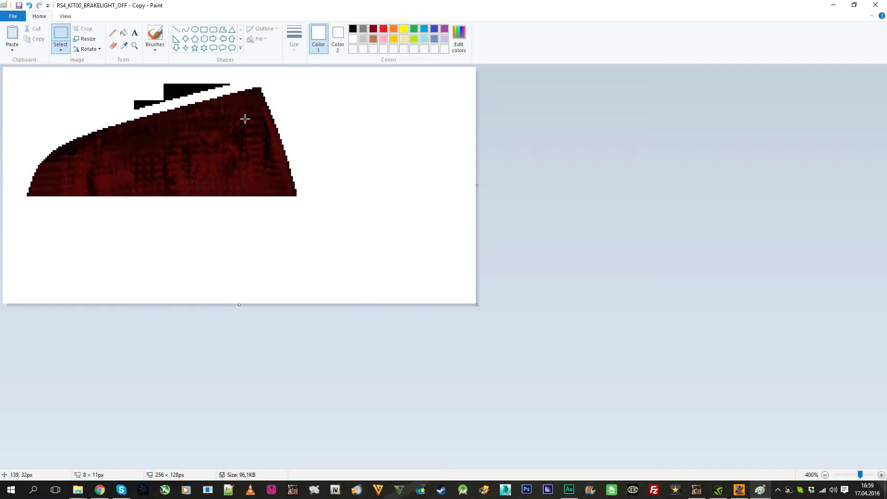
Delete the remaining black strips above the sloping upper edge of the red light shape.
left_click_drag(227, 90, 199, 96)
key("Delete")
key("Delete")
left_click_drag(119, 85, 173, 109)
key("Delete")
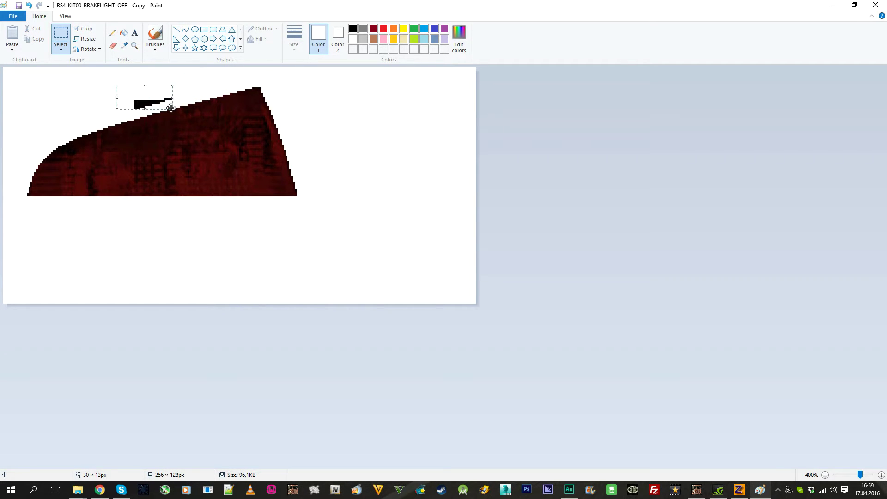
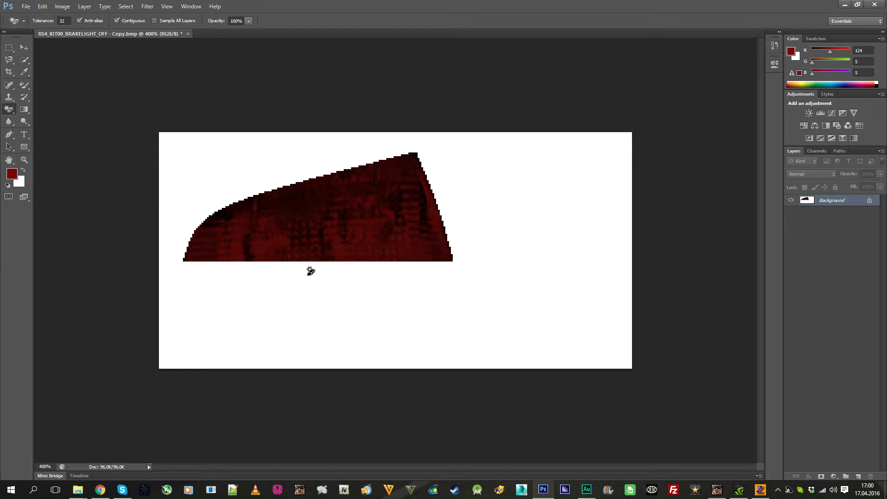
Erase the red light area and its larger leftover patches to transparency with the Magic Eraser.
left_click(8, 112)
left_click(55, 125)
left_click(304, 208)
left_click(340, 252)
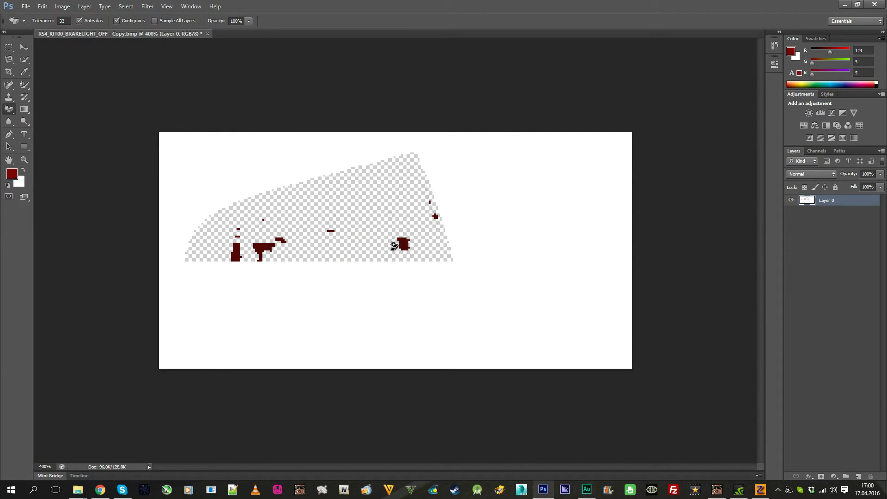
left_click(404, 246)
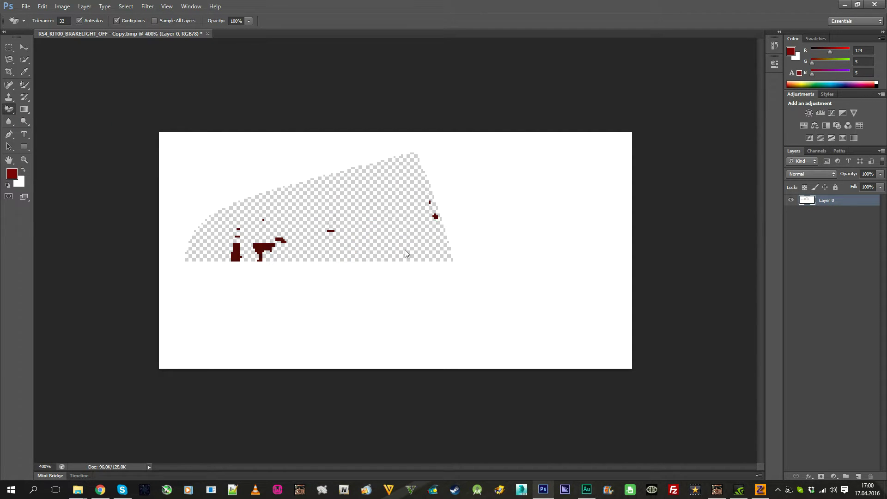
left_click(434, 216)
left_click(265, 247)
left_click(234, 259)
left_click(237, 236)
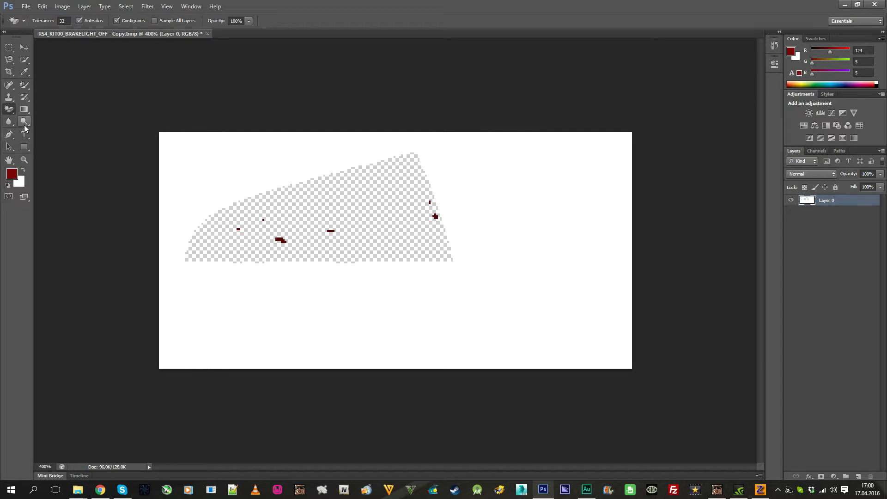
Erase the small red specks in the left and middle of the transparent shape with a soft 20 px Eraser brush.
right_click(10, 111)
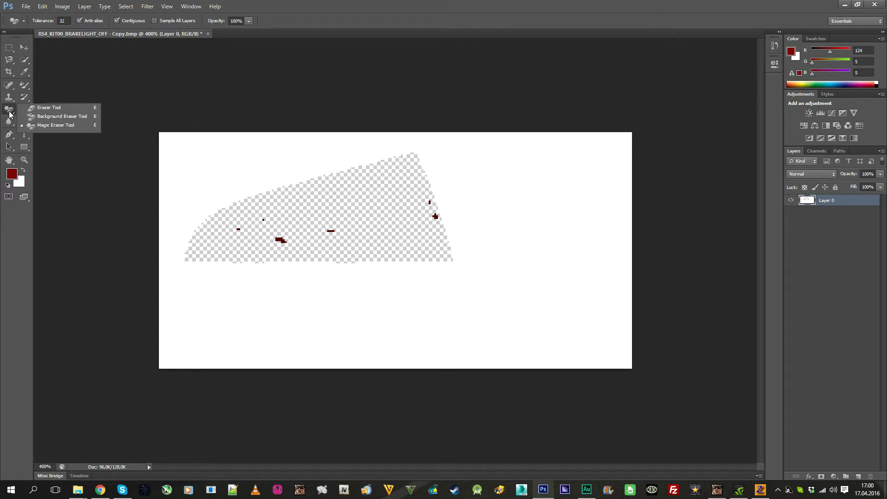
left_click(43, 109)
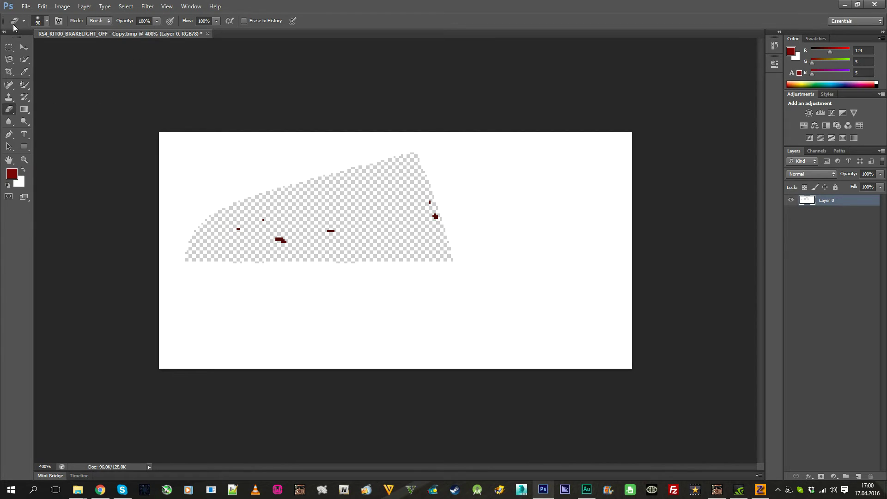
left_click(47, 22)
left_click_drag(52, 50, 23, 52)
left_click(283, 209)
mouse_move(266, 218)
left_mouse_down()
mouse_move(301, 228)
mouse_move(296, 211)
left_mouse_up()
left_click(410, 205)
Undo the last eraser strokes, and erase the specks near the right edge with a hard round 20 px brush.
key("ctrl+alt+z")
key("ctrl+alt+z")
left_click(91, 21)
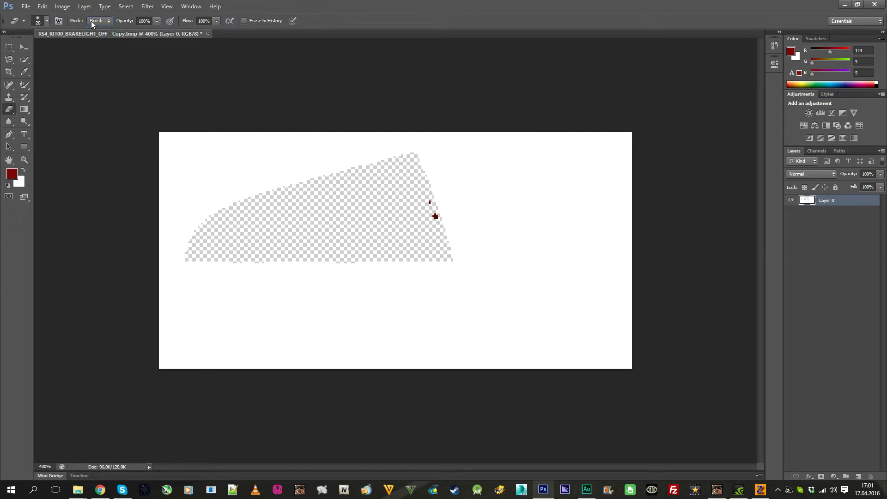
left_click(42, 22)
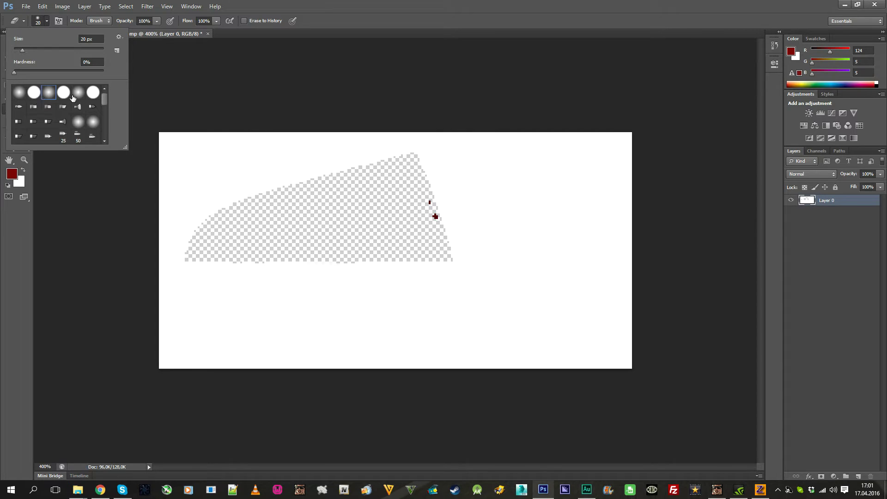
left_click(64, 93)
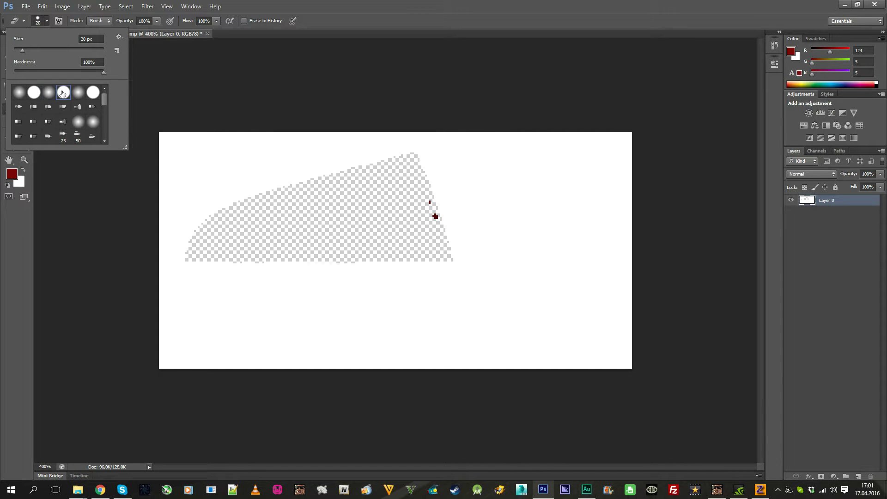
left_click(401, 201)
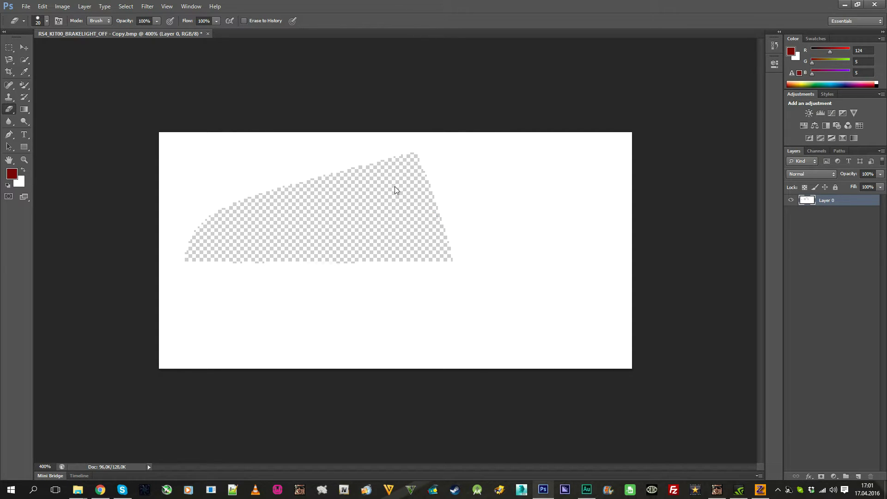
Draw a grey (848484) rectangle about 200 by 82 px covering the transparent shape and place Layer 0 above it.
left_click(25, 147)
left_click(12, 174)
left_click_drag(284, 267, 231, 279)
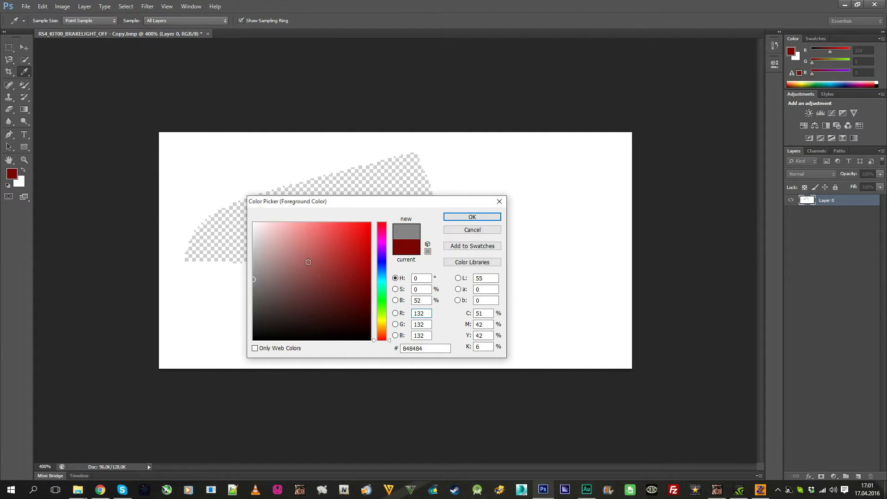
left_click(458, 215)
left_click_drag(500, 277, 132, 127)
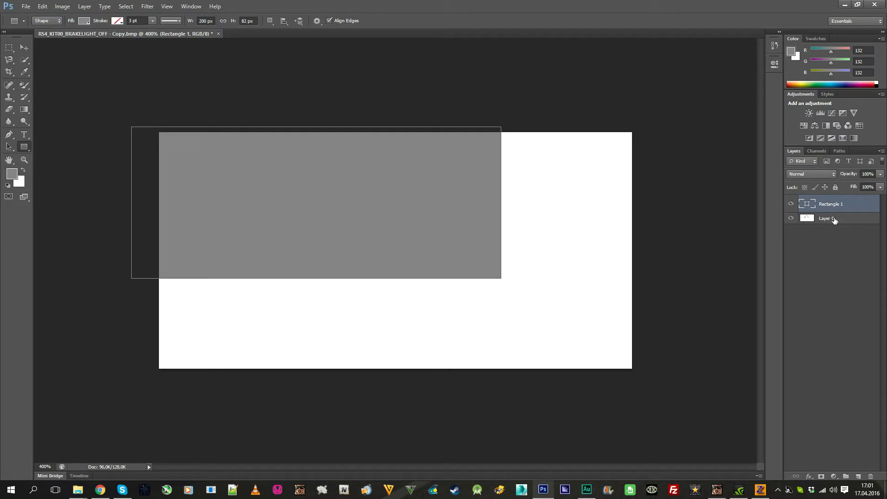
left_click_drag(834, 218, 831, 201)
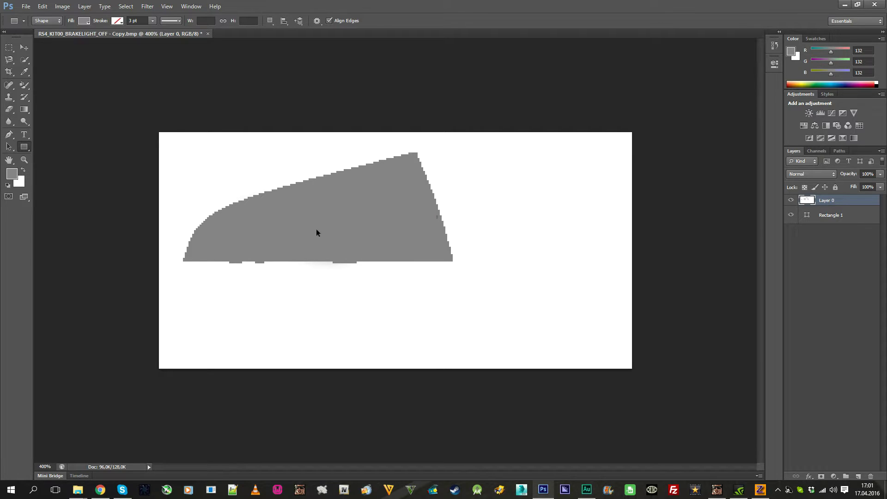
Save a PNG copy of the image as "alhap" in the RS4 folder.
key("ctrl+shift+s")
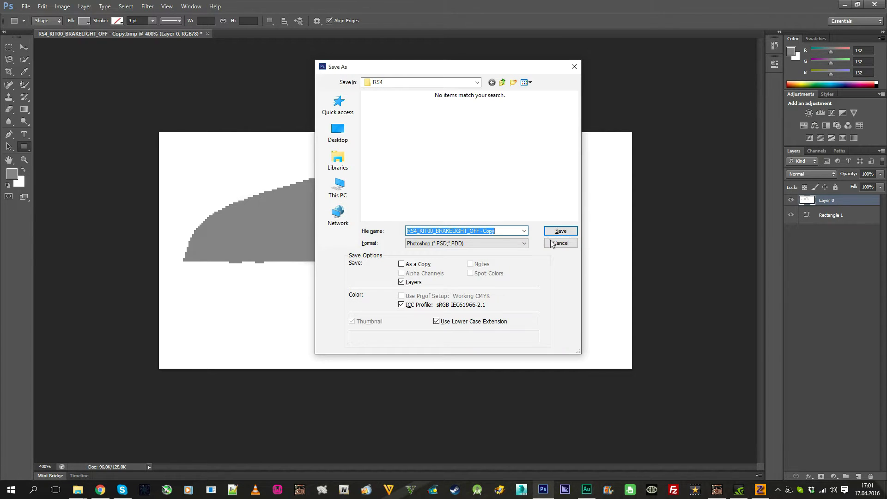
left_click(512, 245)
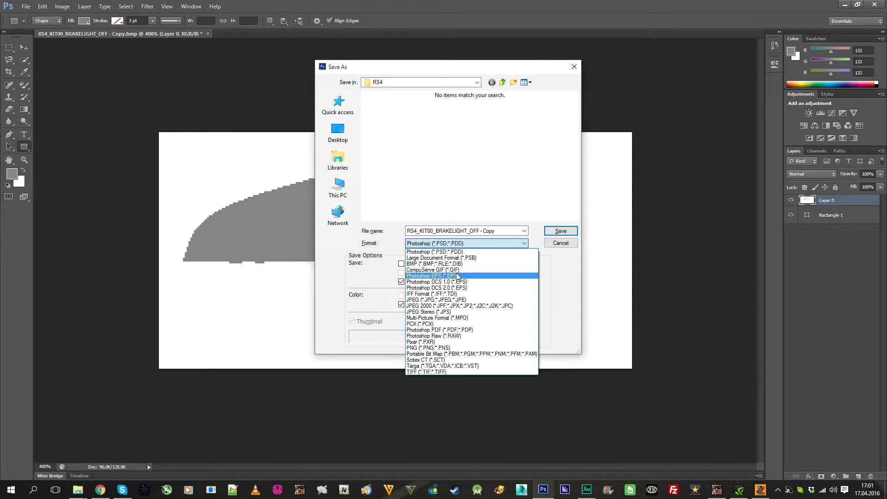
left_click(451, 348)
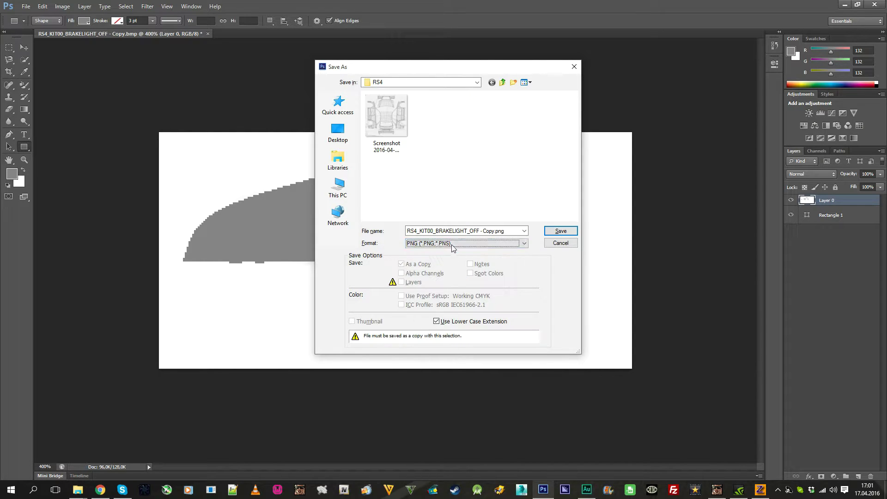
left_click(451, 229)
type("alhap")
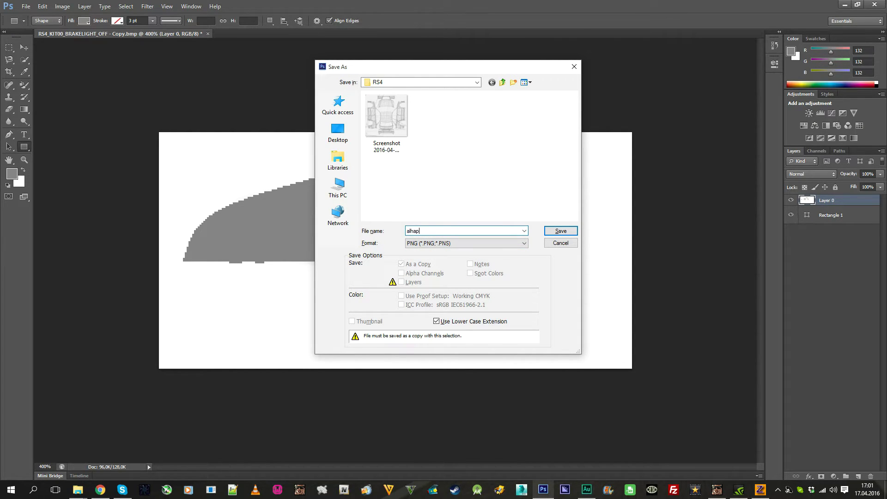
key("Return")
left_click(468, 152)
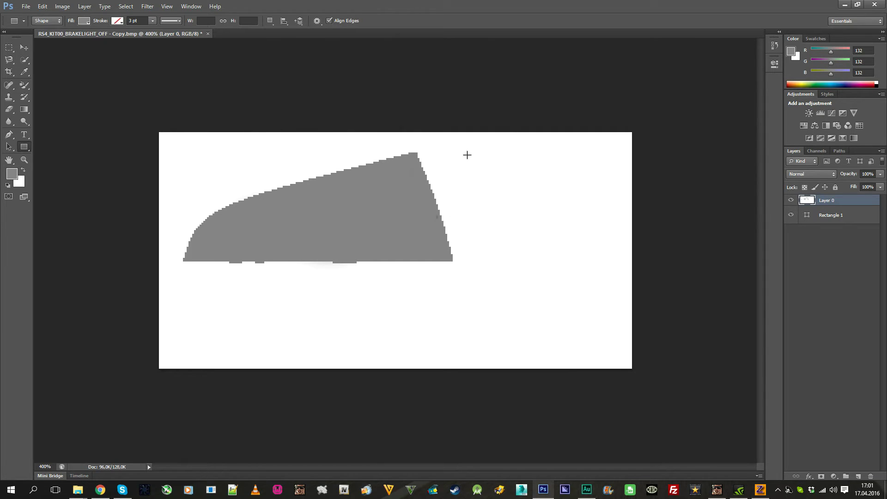
Quit Photoshop without saving the document and open the sentinel texture file from the RS4 folder in TXD Workshop.
left_click(874, 7)
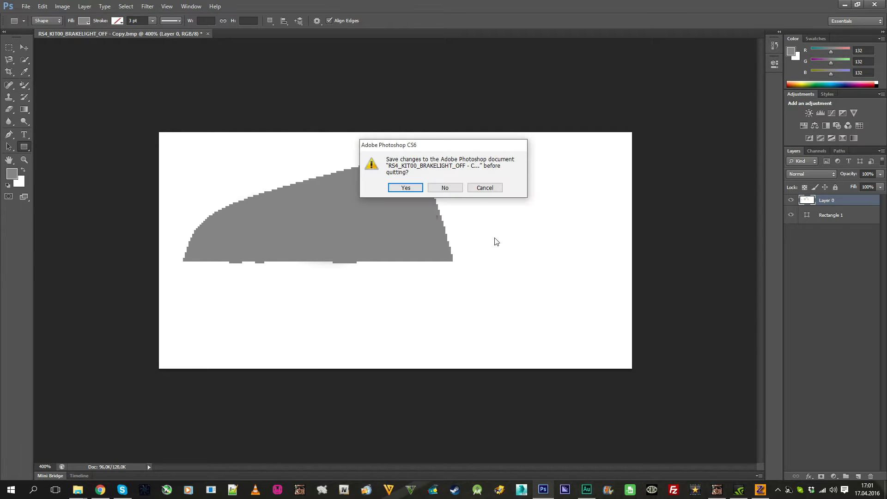
left_click(445, 188)
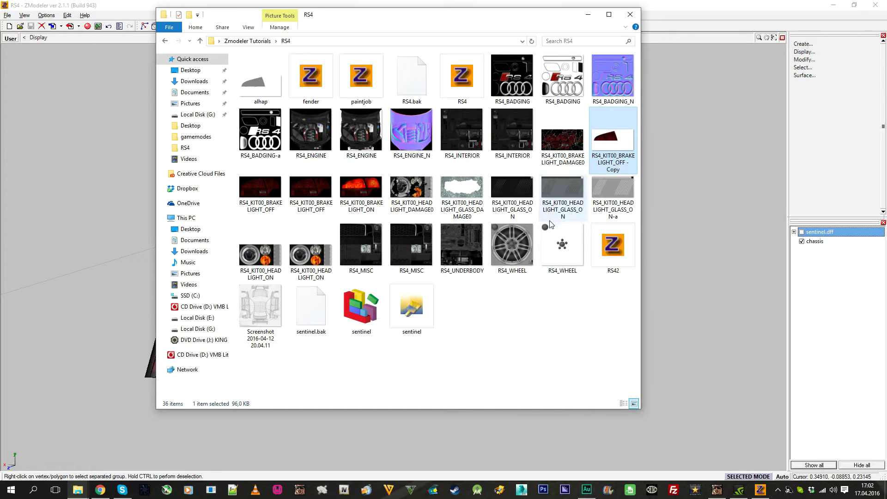
left_click(417, 316)
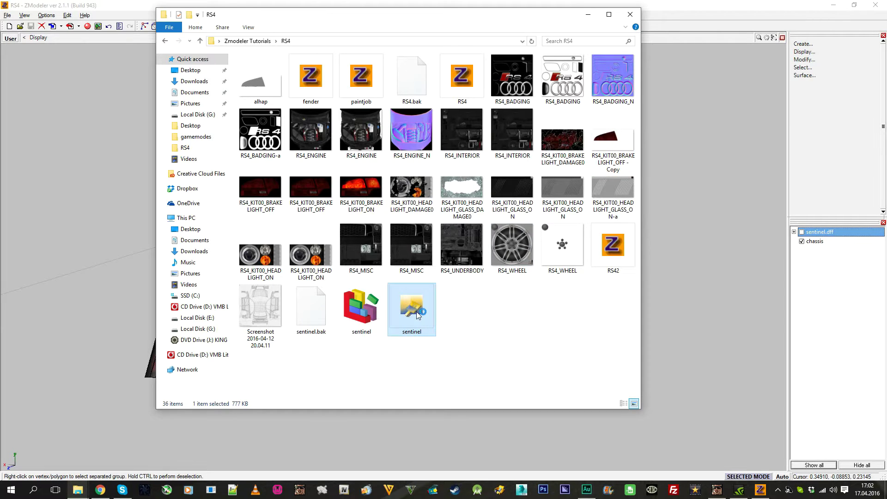
double_click(417, 316)
double_click(469, 168)
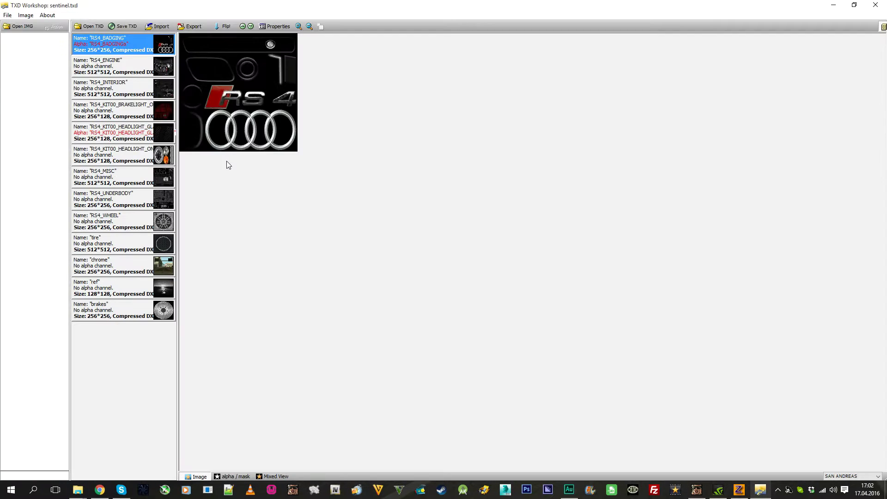
left_click(141, 132)
left_click(26, 15)
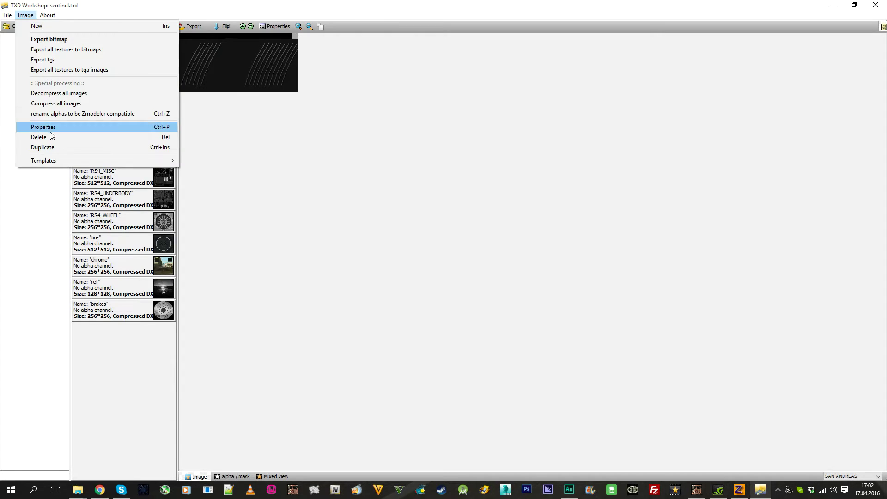
left_click(49, 146)
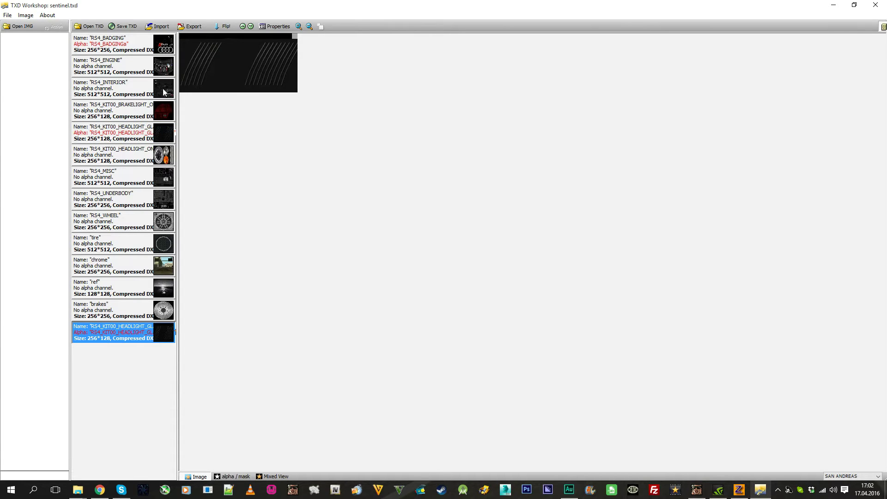
left_click(158, 26)
left_click(491, 145)
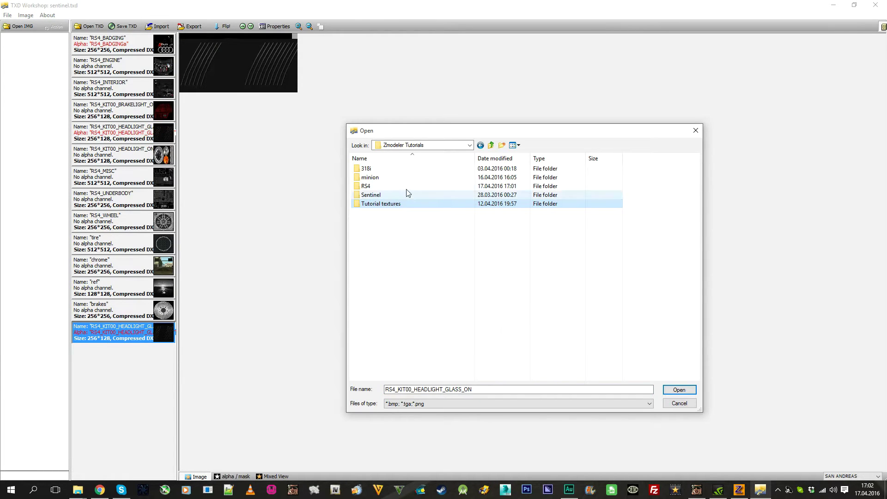
double_click(395, 184)
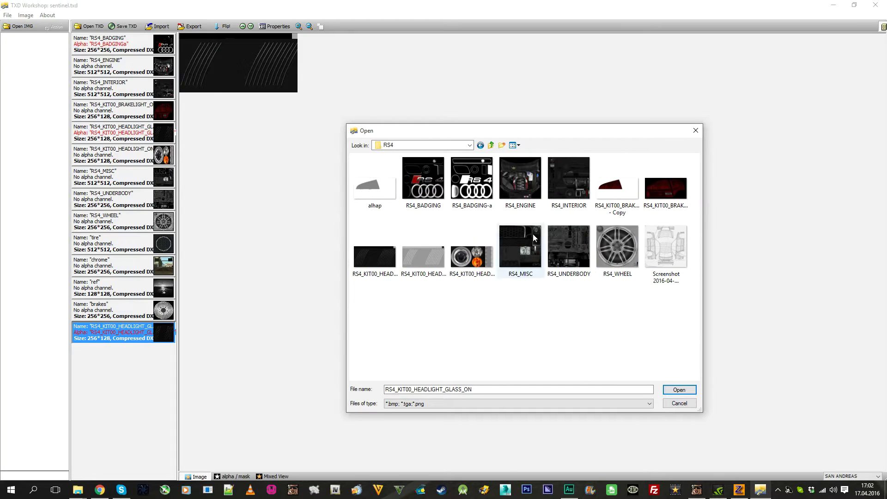
left_click(624, 205)
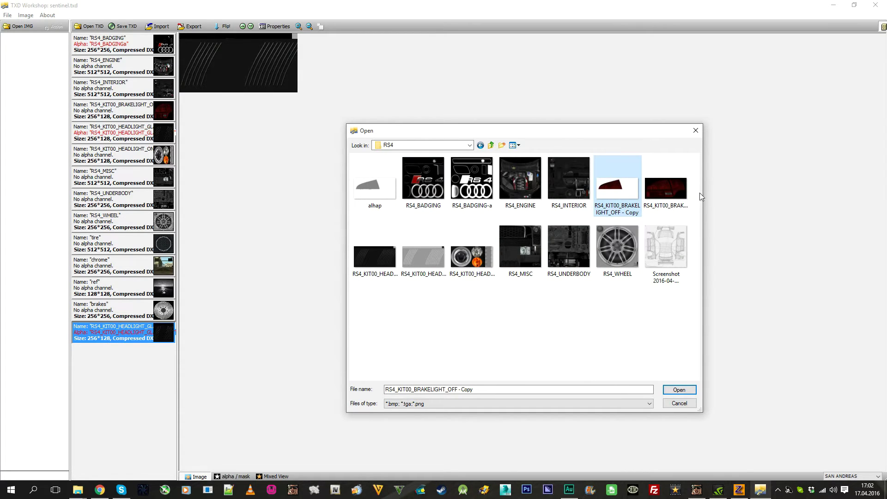
left_click(679, 196)
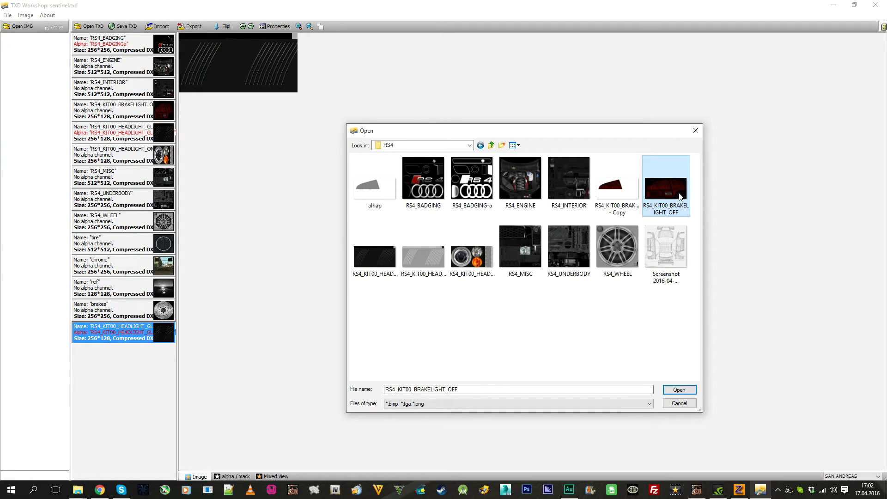
left_click(679, 404)
left_click(134, 310)
left_click(130, 329)
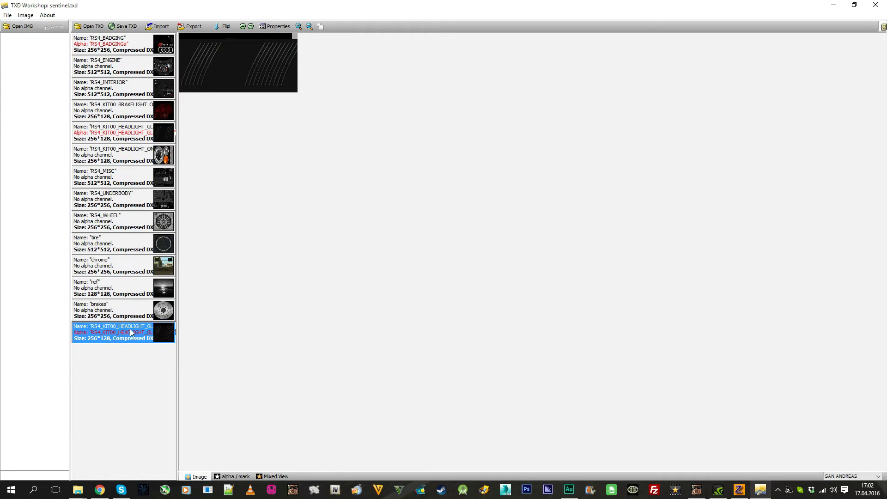
key("Delete")
Enable the alpha channel for the RS4_KIT00_BRAKELIGHT_OFF texture.
double_click(125, 110)
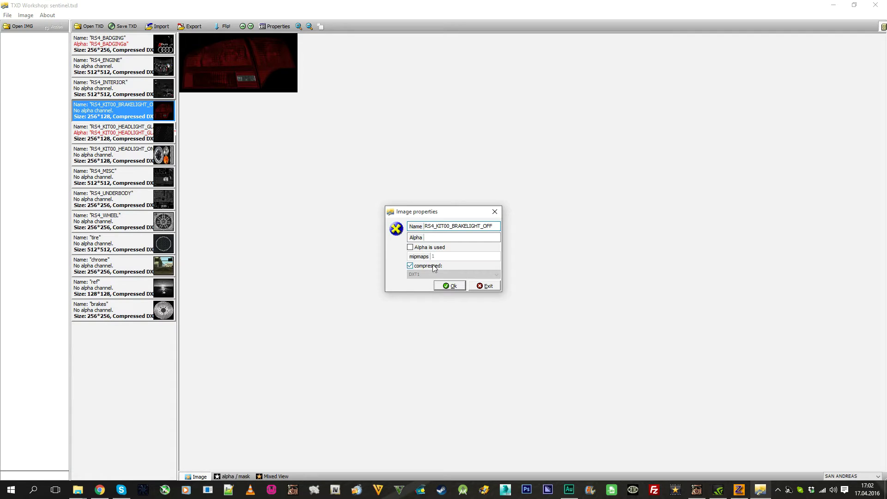
left_click(434, 252)
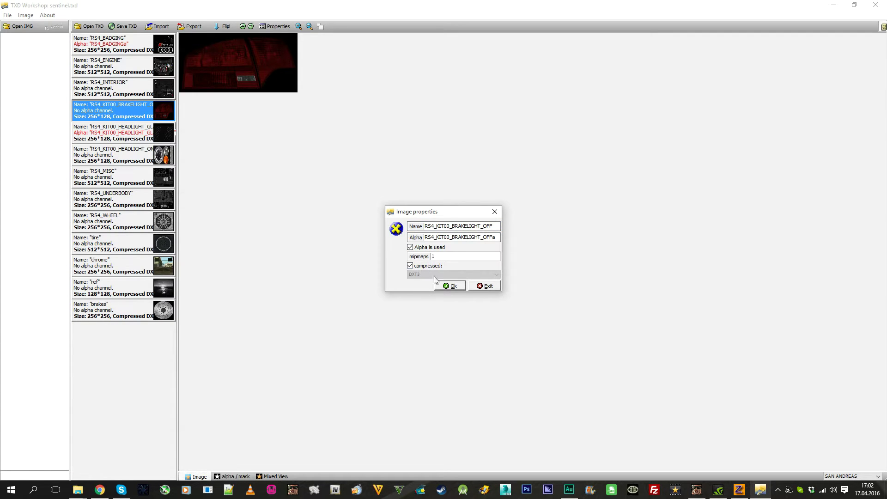
left_click(449, 286)
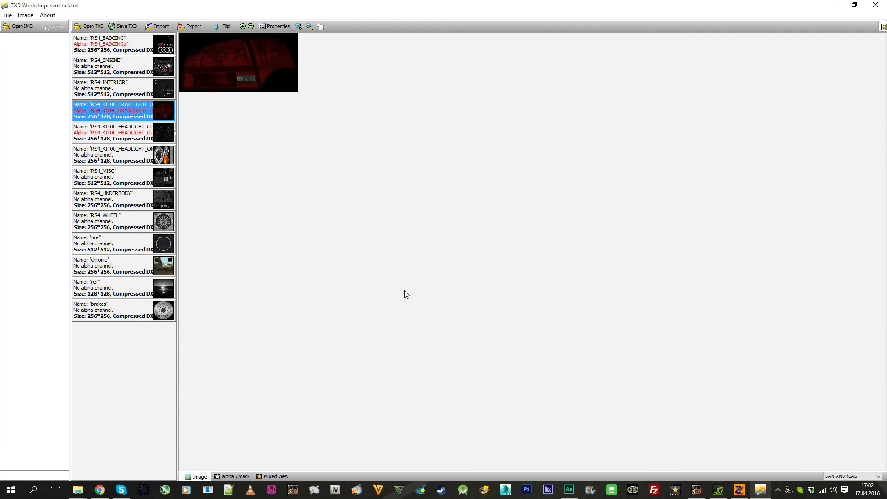
Try to import the alhap PNG from the RS4 folder as the alpha mask of the RS4_KIT00_BRAKELIGHT_OFF texture.
left_click(232, 477)
left_click(156, 26)
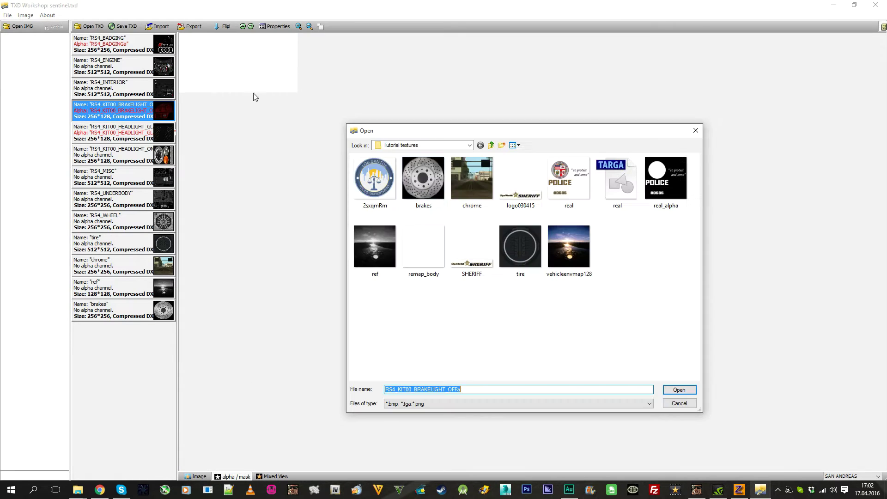
key("alt+Up")
double_click(368, 185)
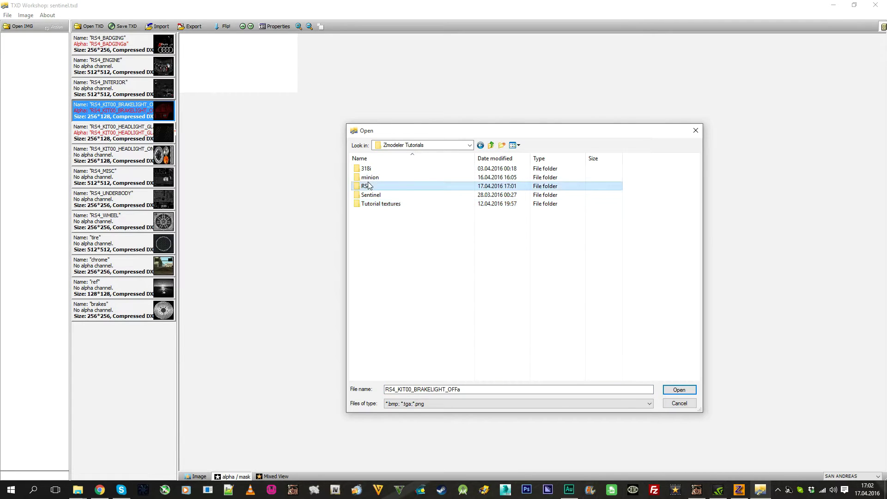
double_click(393, 186)
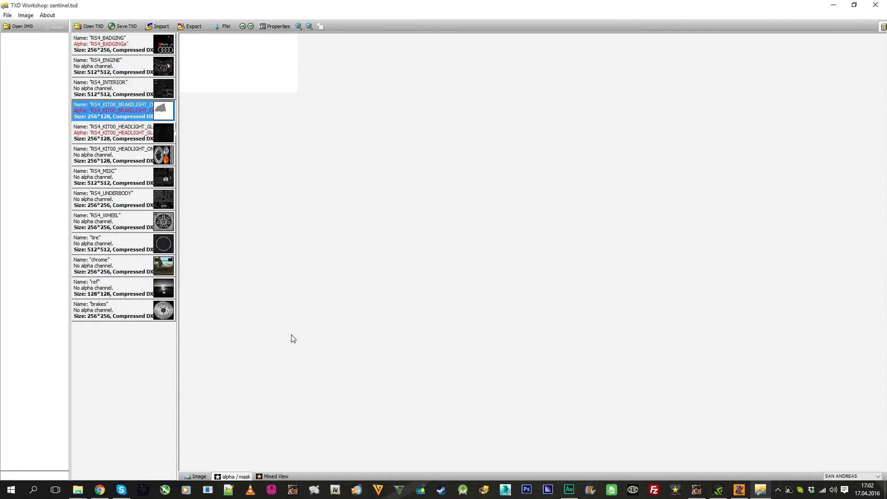
left_click(200, 476)
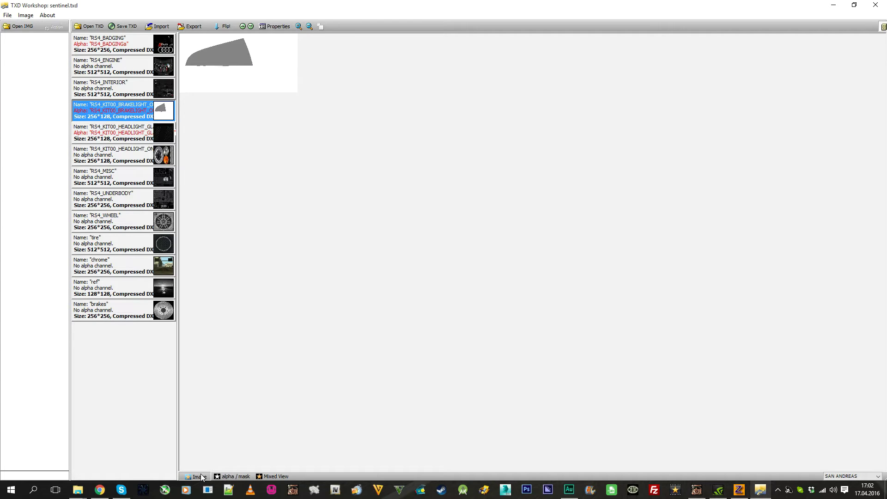
left_click(231, 477)
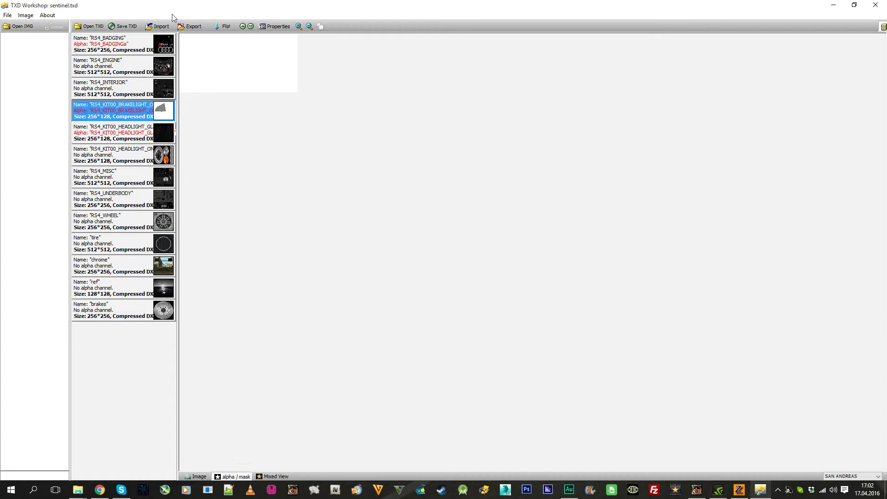
left_click(162, 26)
double_click(357, 182)
Import the original RS4_KIT00_BRAKELIGHT_OFF picture back as the texture's image and check its alpha mask.
left_click(196, 478)
left_click(160, 27)
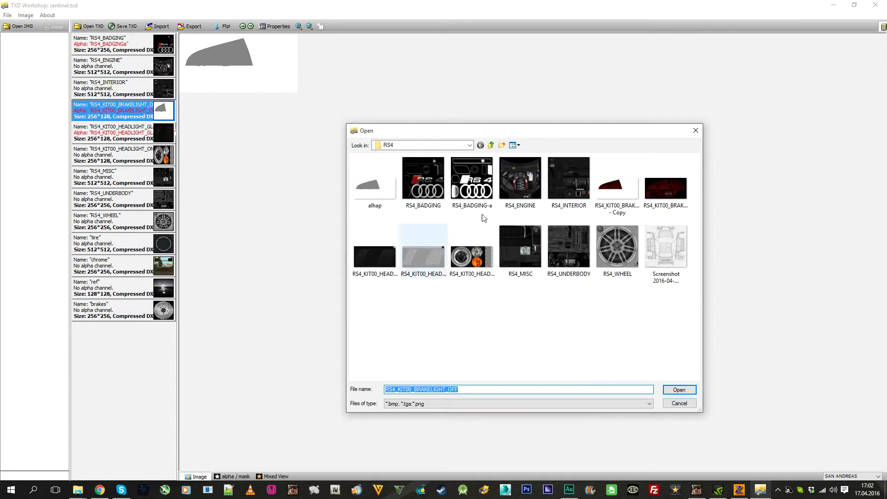
left_click(655, 185)
double_click(654, 185)
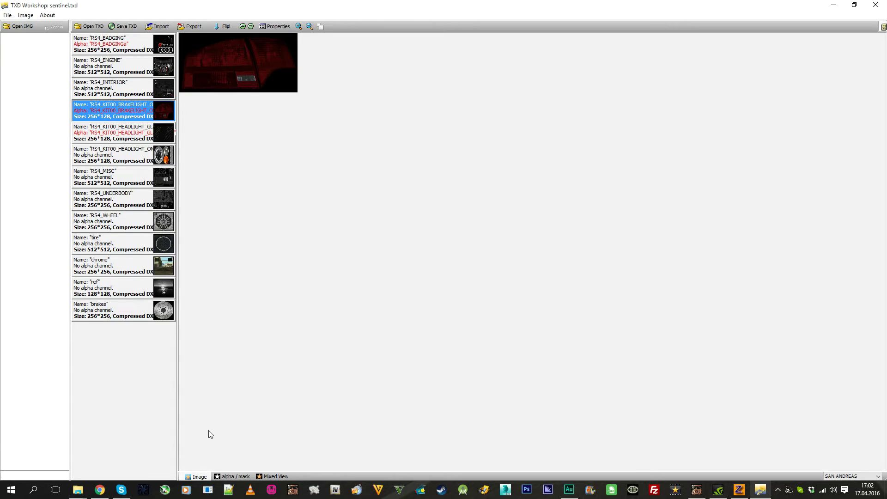
left_click(233, 476)
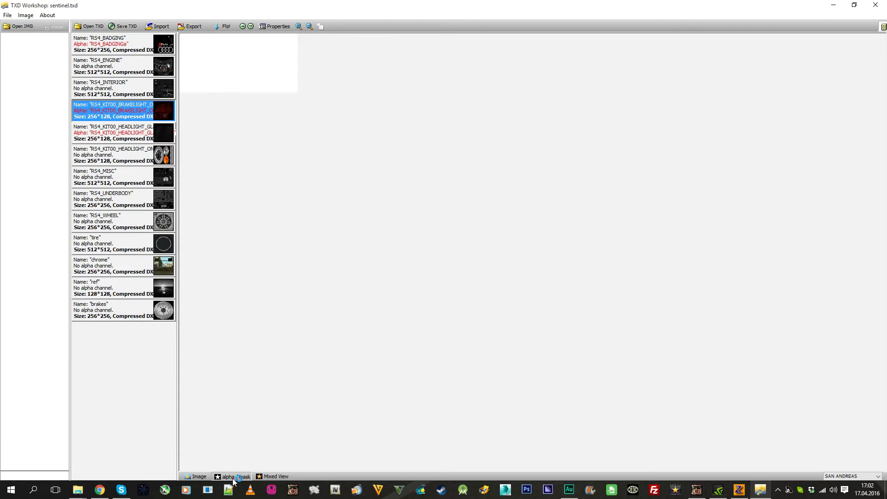
left_click(228, 489)
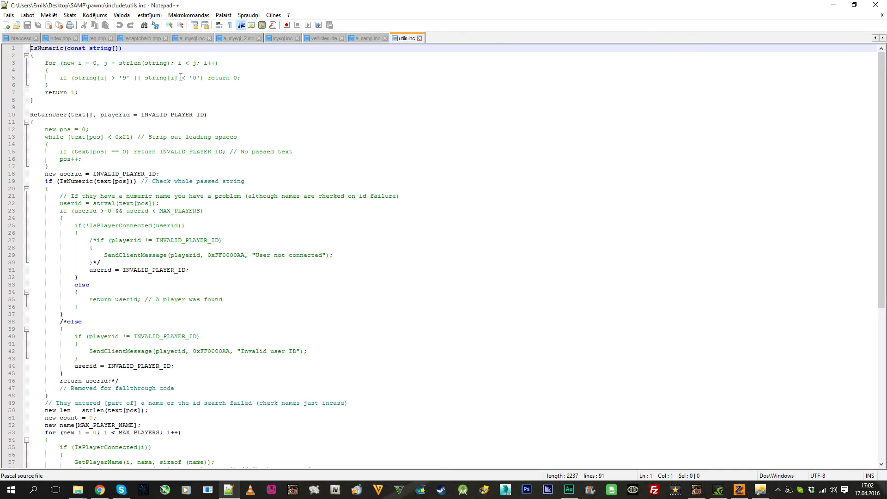
left_click(760, 489)
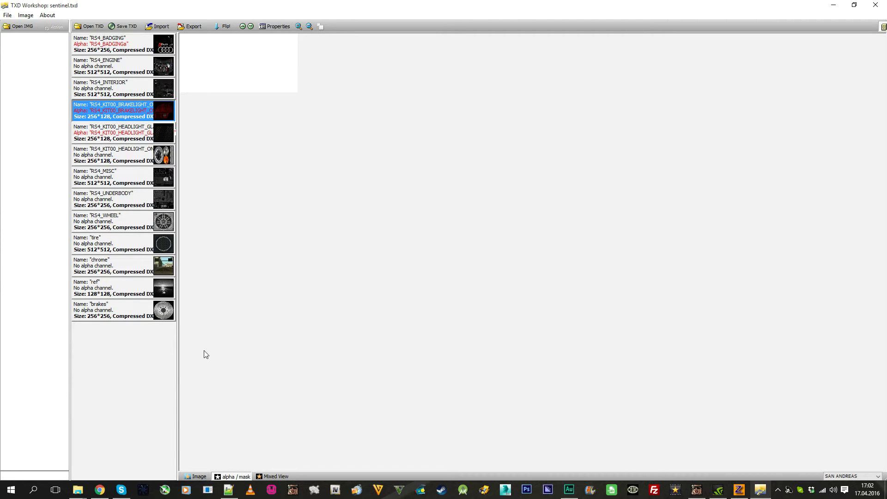
Try once more to import the alhap PNG as the brake light texture's alpha mask.
left_click(200, 476)
left_click(231, 477)
left_click(154, 26)
double_click(365, 185)
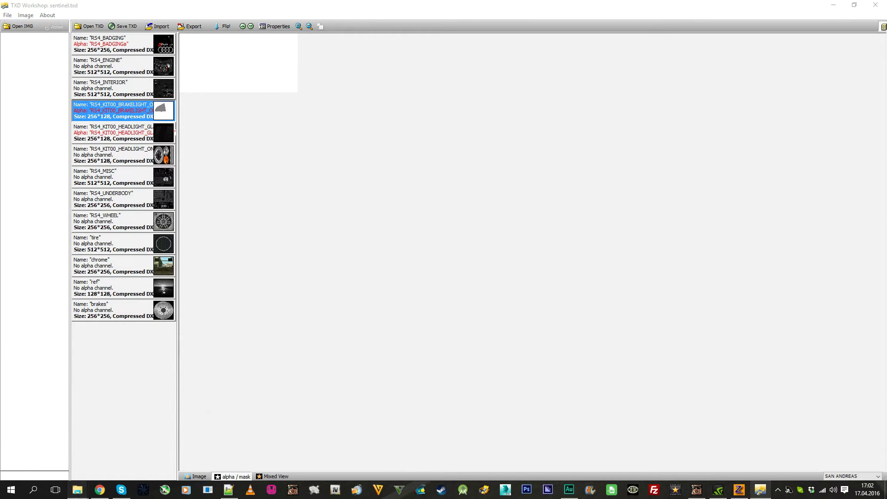
Open the alhap PNG from the RS4 folder in Paint, save it there as a 24-bit bitmap named alhap, and close Paint.
mouse_move(77, 489)
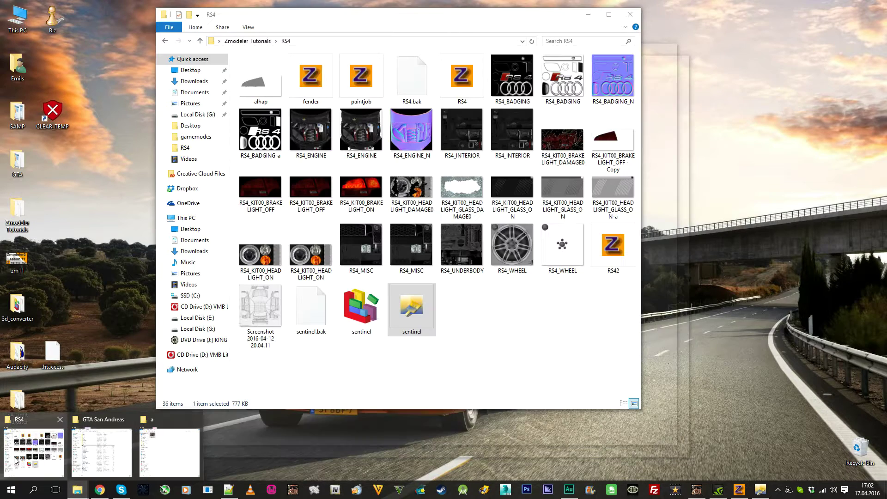
left_click(14, 459)
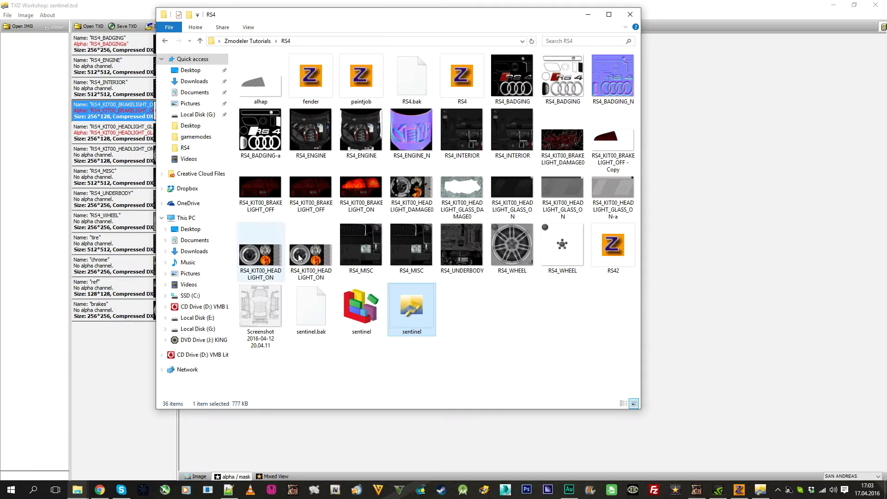
right_click(262, 84)
left_click(281, 121)
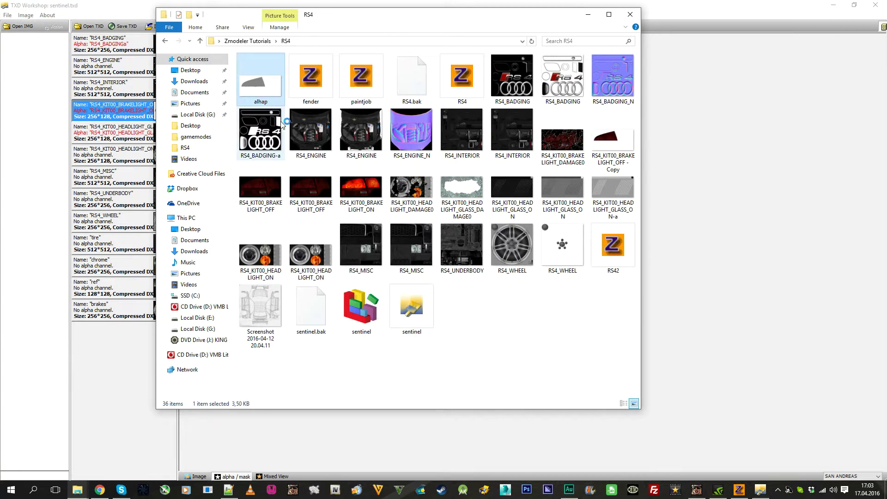
left_click(13, 16)
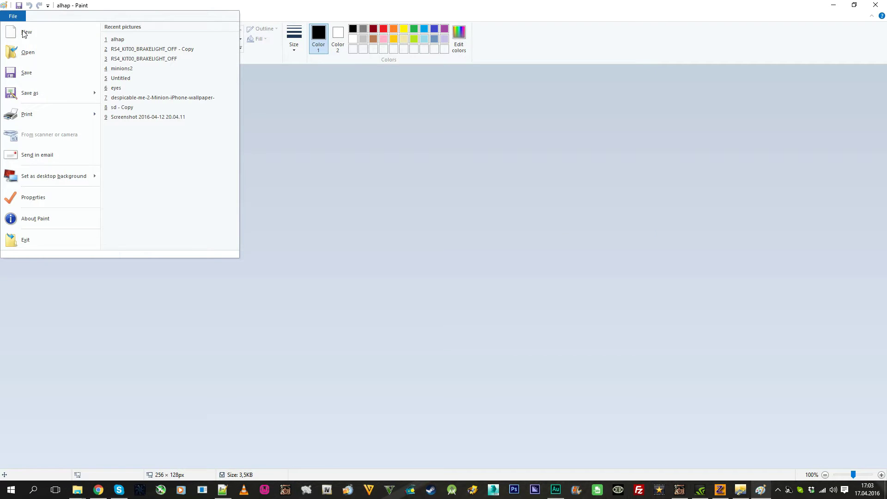
left_click(40, 94)
left_click(125, 216)
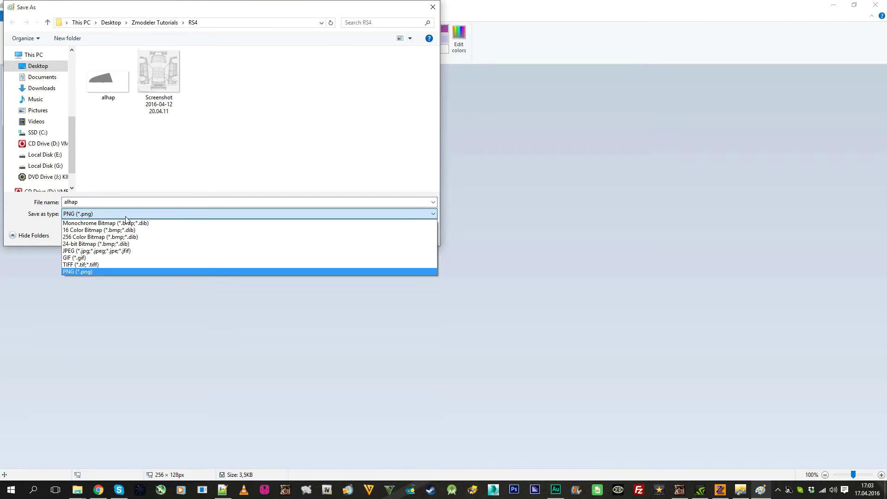
left_click(129, 244)
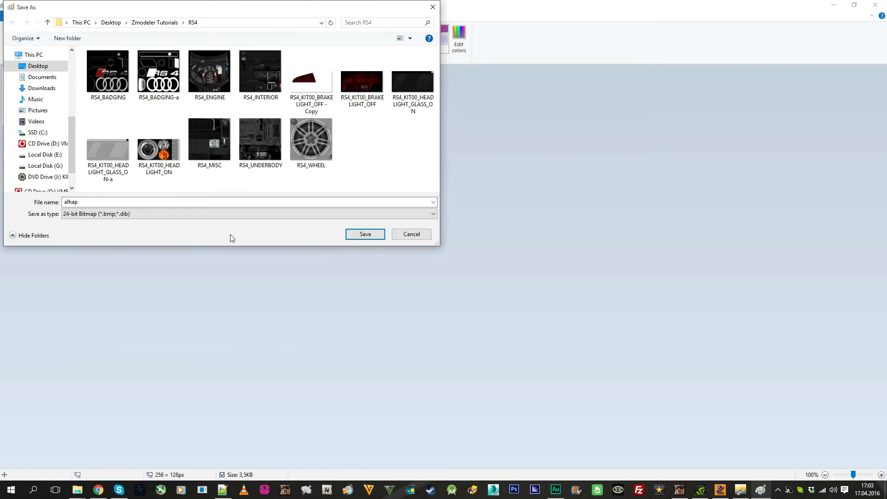
left_click(365, 234)
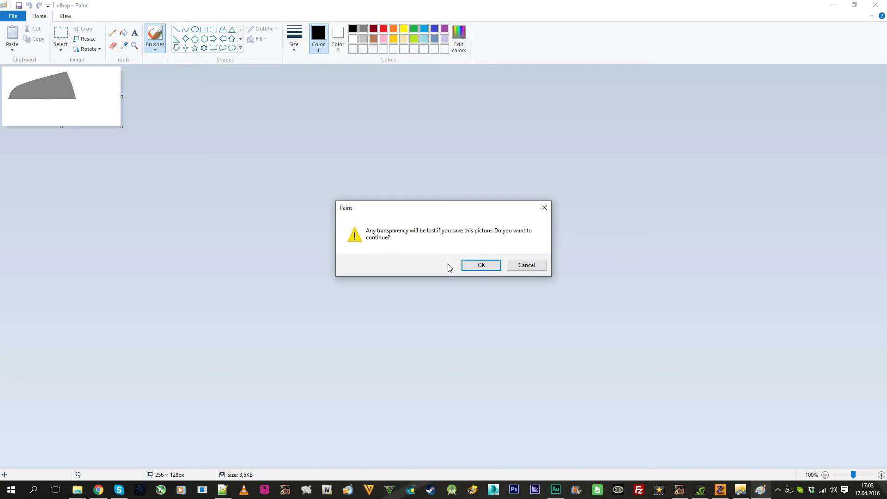
left_click(477, 266)
left_click(875, 4)
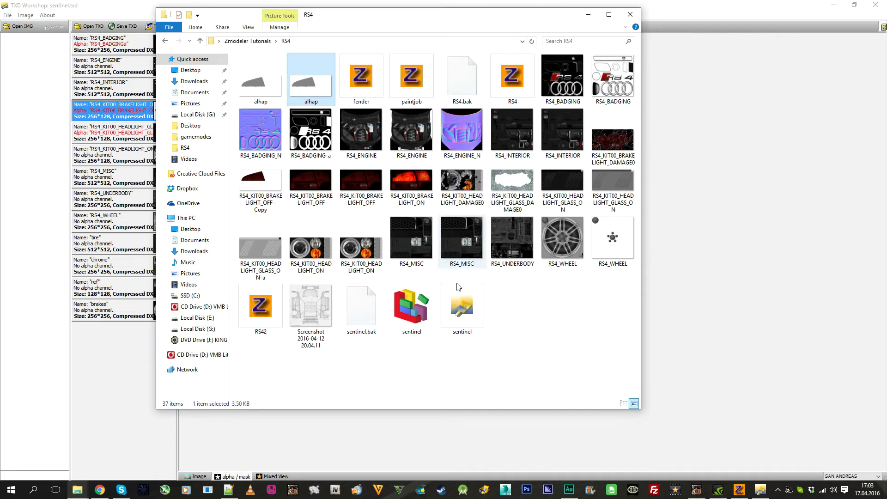
Return to TXD Workshop and import the alhap bitmap as the alpha mask of the RS4_KIT00_BRAKELIGHT_OFF texture.
left_click(731, 4)
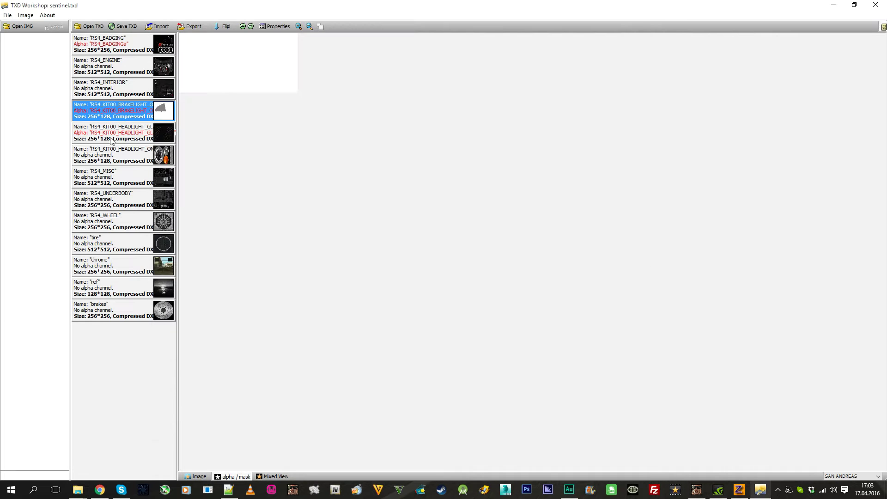
left_click(158, 26)
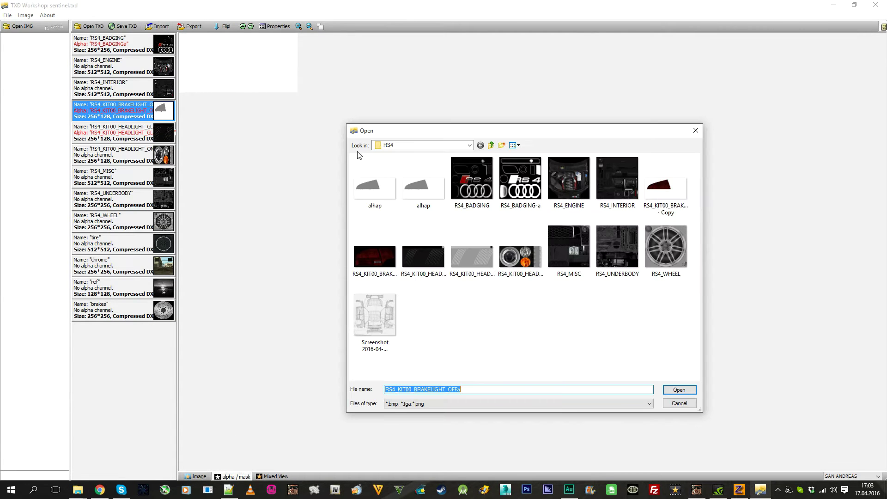
double_click(390, 194)
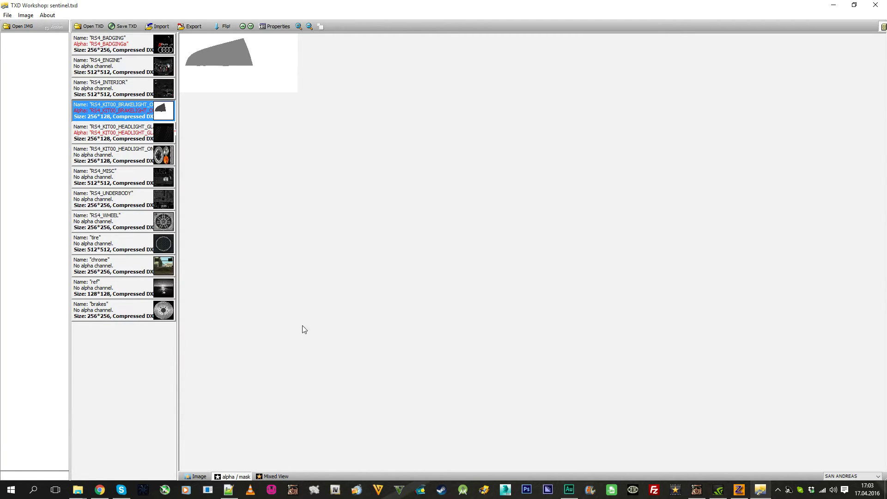
key("Up")
left_click(207, 490)
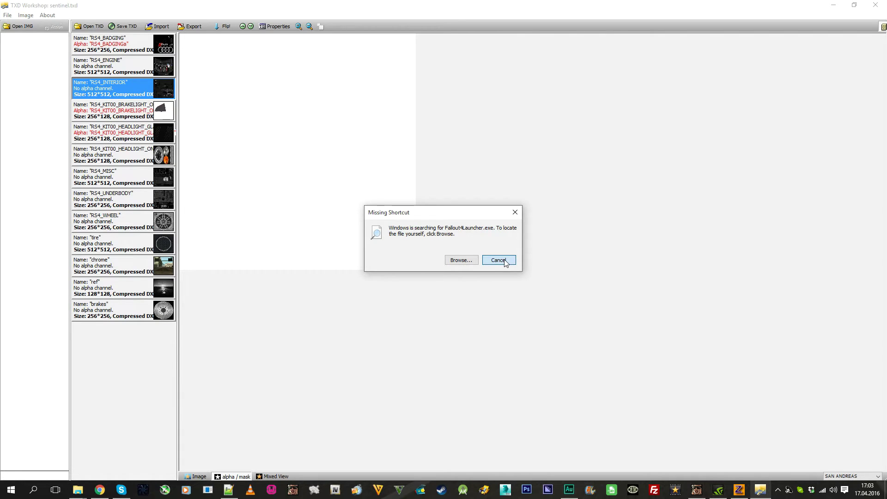
left_click(502, 259)
left_click(164, 114)
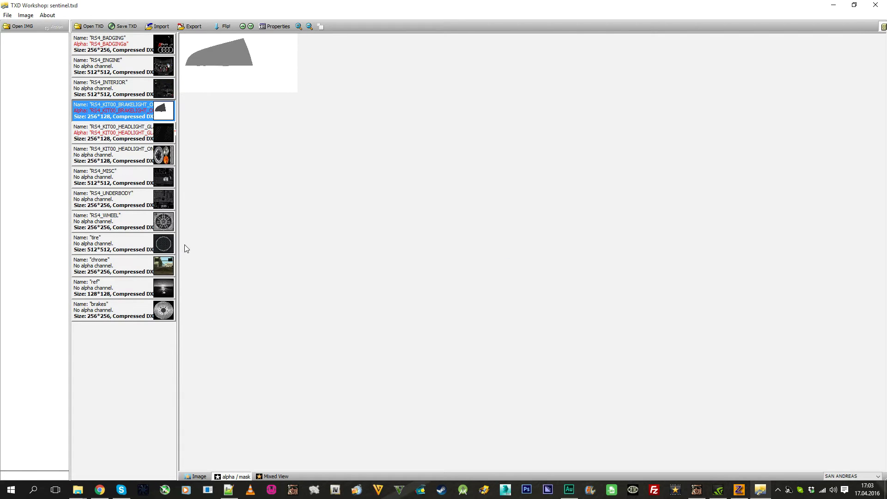
Replace the brake light texture's image with the RS4_KIT00_BRAKELIGHT_OFF picture from the RS4 folder and check the alpha mask.
left_click(196, 476)
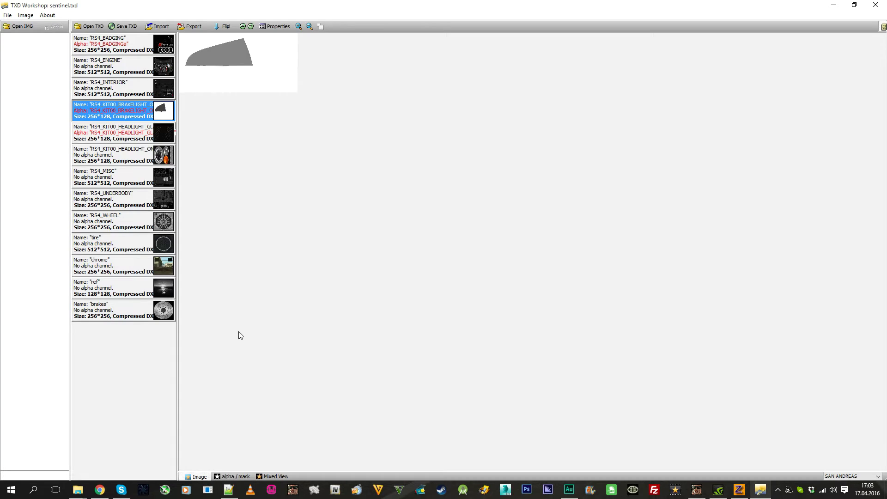
left_click(157, 26)
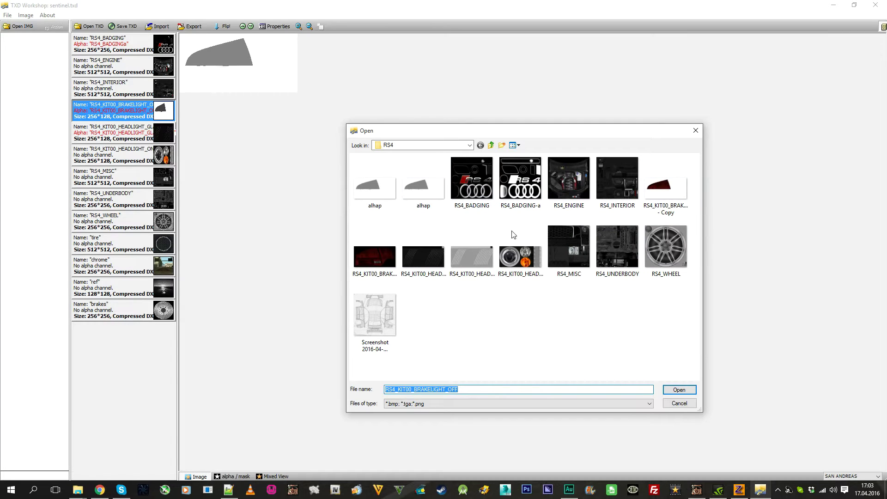
double_click(369, 261)
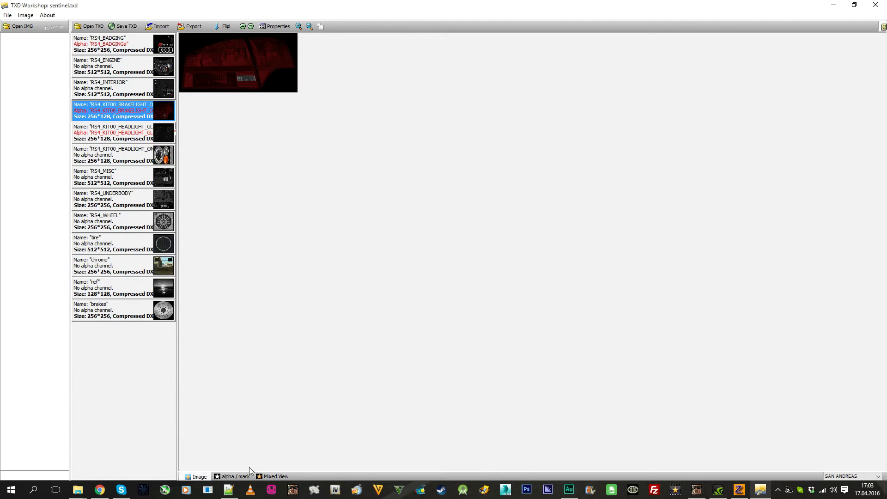
left_click(230, 476)
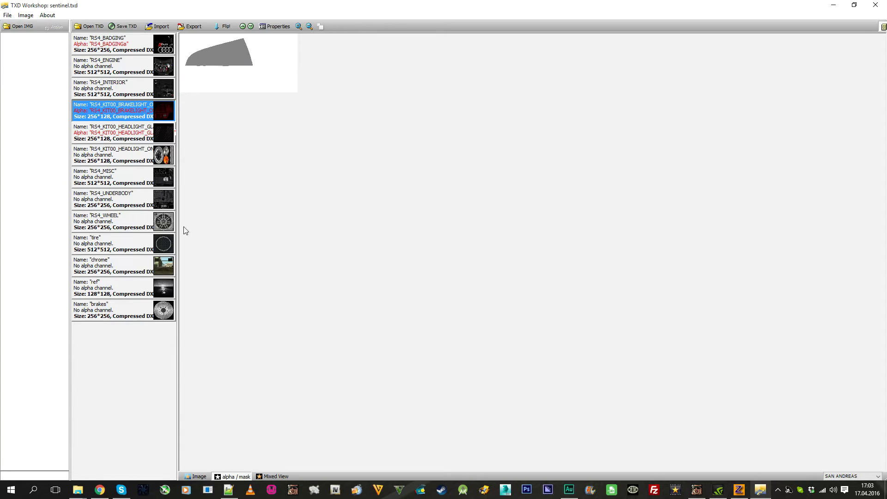
Export the texture with its mask as a TARGA file named RS4_KIT00_BRAKELIGHT_OFF in the RS4 folder and close TXD Workshop.
left_click(197, 476)
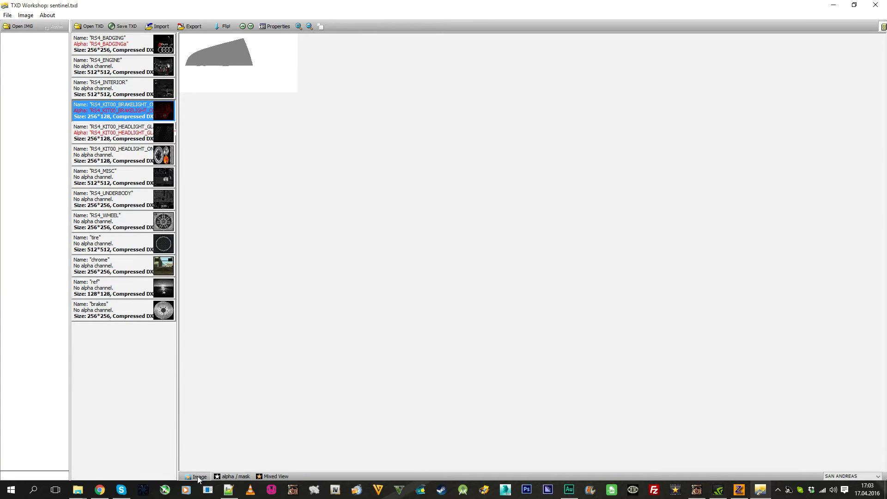
left_click(194, 27)
left_click(194, 77)
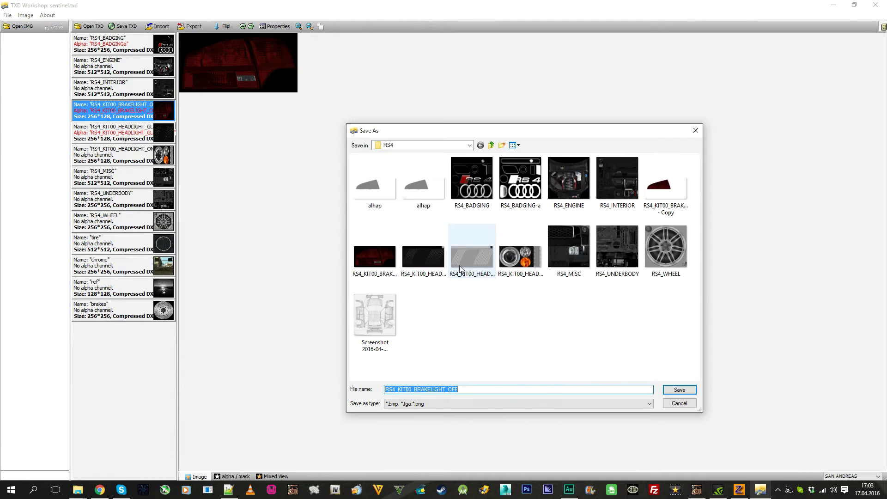
left_click(684, 390)
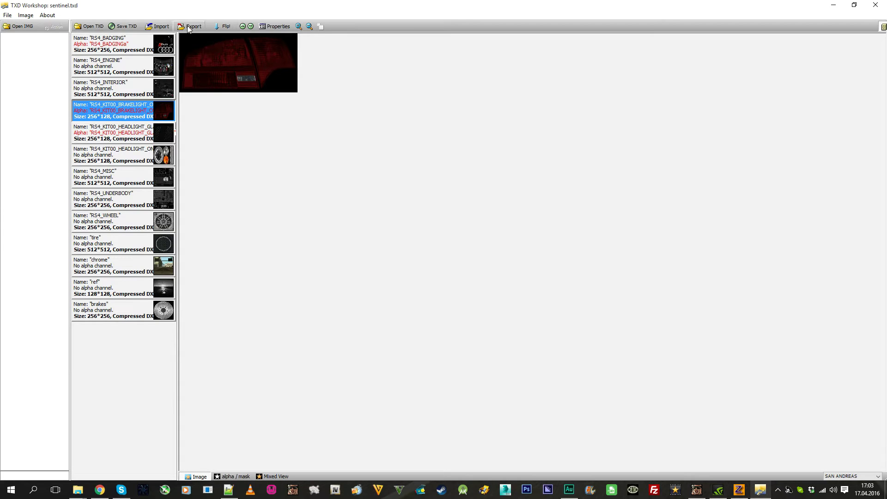
left_click(875, 5)
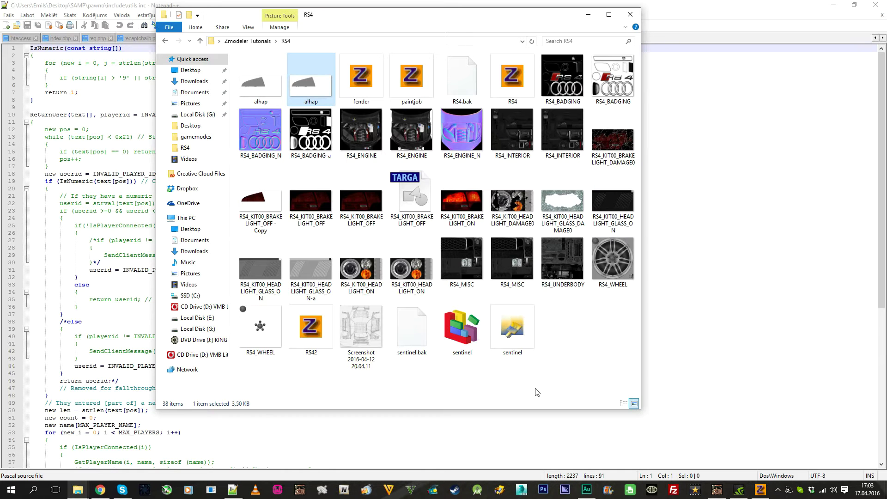
Switch to ZModeler and select the taillights [env:12] material in the Materials Editor.
left_click(683, 5)
left_click(833, 5)
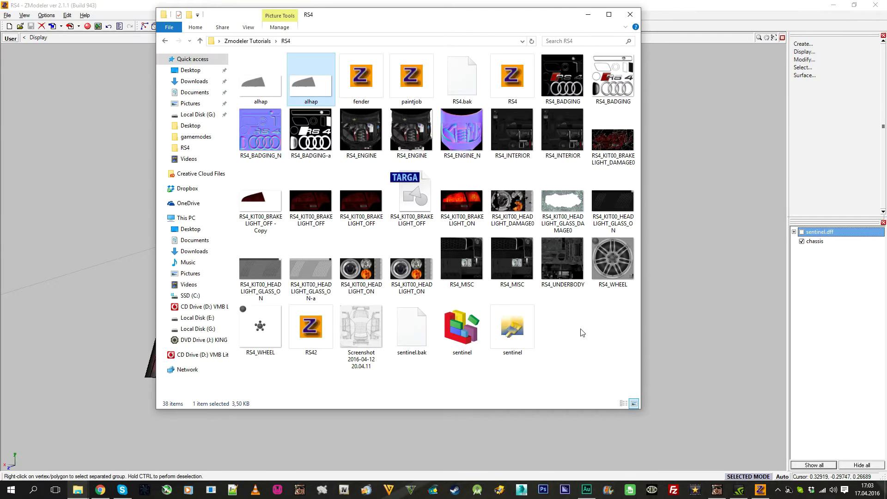
left_click(683, 4)
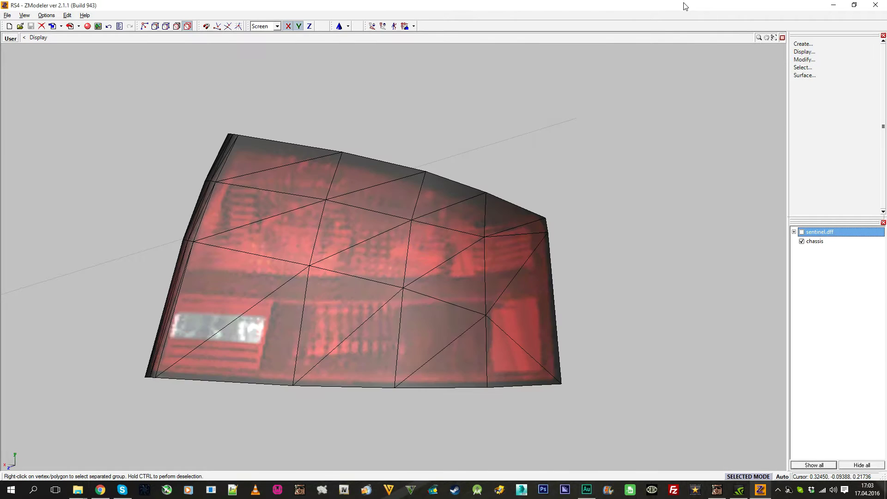
left_click(87, 26)
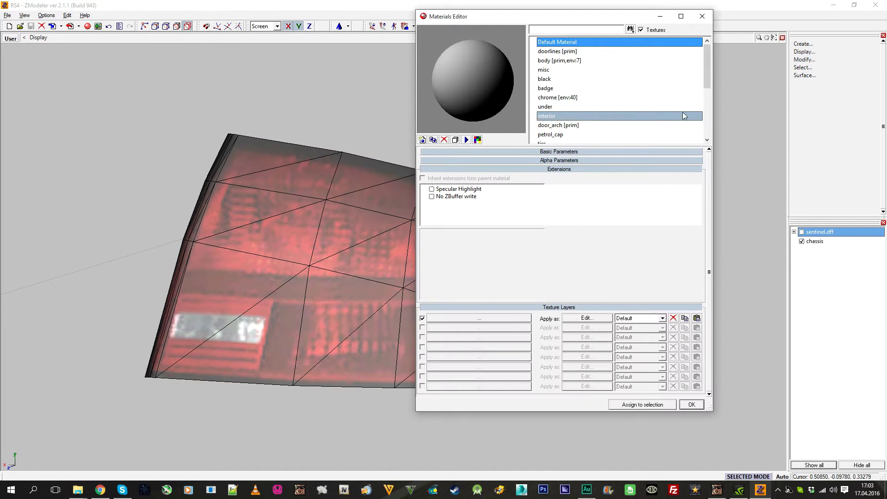
left_click(663, 107)
left_click(622, 107)
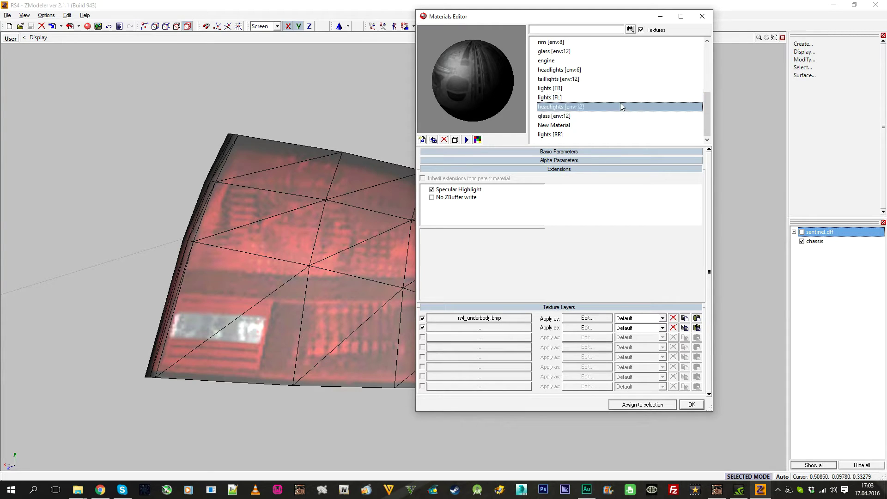
left_click(587, 78)
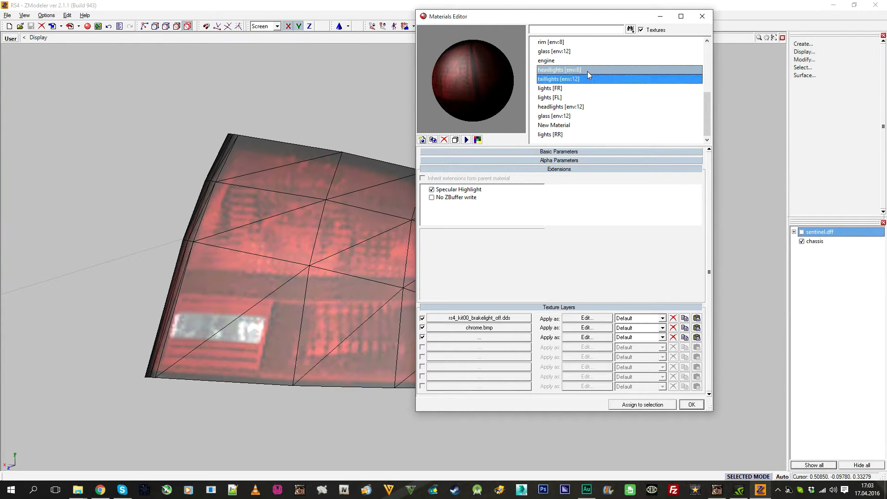
Add the RS4_KIT00_BRAKELIGHT_OFF TARGA from the RS4 folder, assign it as the material's first texture layer, and check the taillight.
left_click(463, 319)
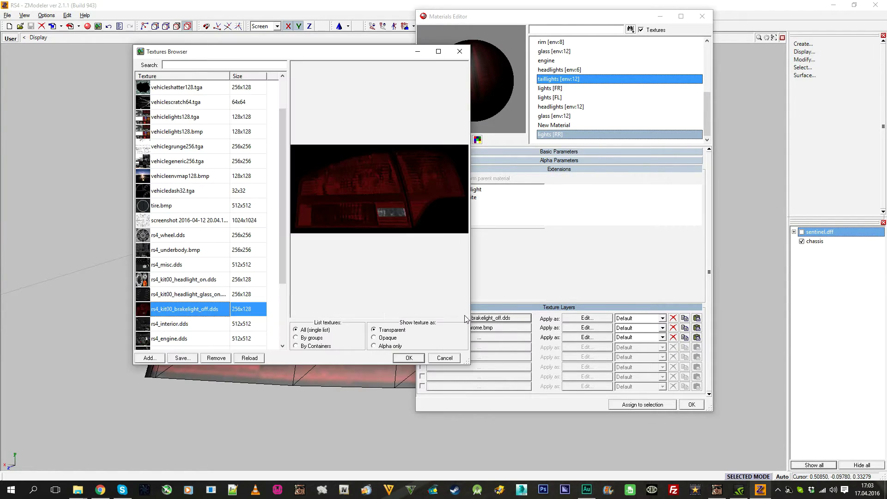
left_click(150, 358)
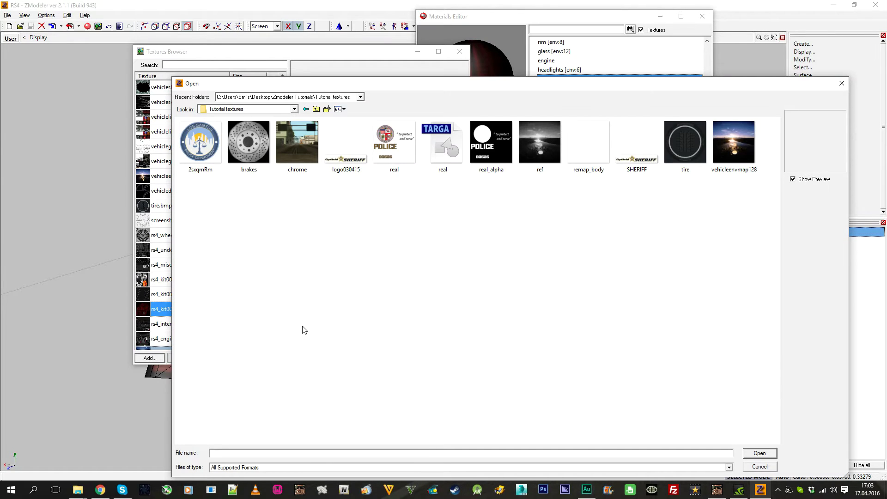
key("BackSpace")
double_click(190, 152)
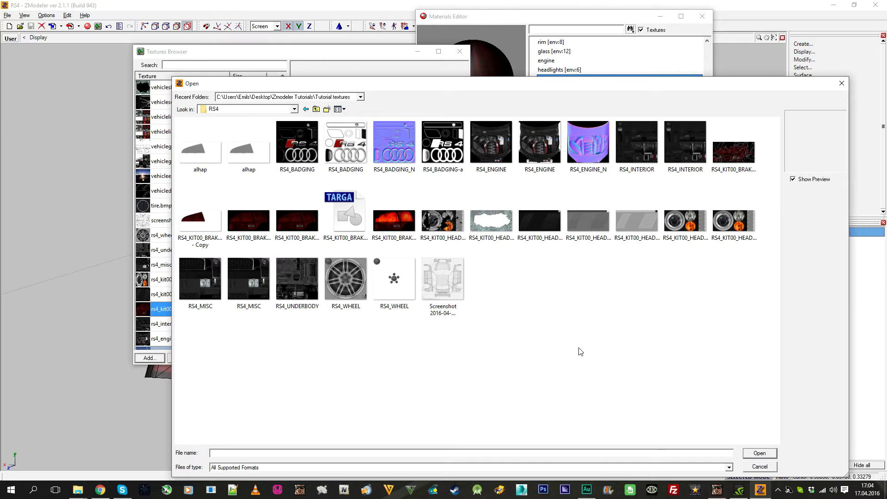
double_click(387, 221)
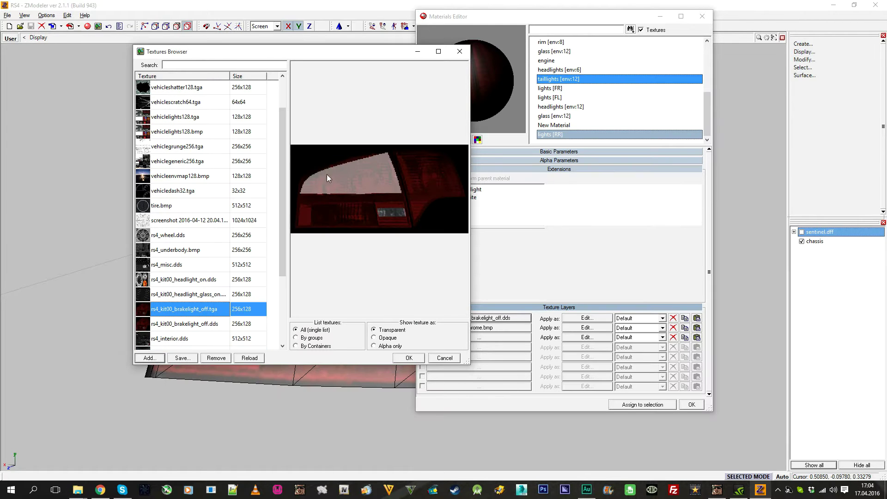
left_click(408, 358)
left_click(698, 405)
scroll(486, 319, "down", 3)
middle_click_drag(300, 320, 574, 324)
middle_click_drag(592, 290, 359, 214, "alt")
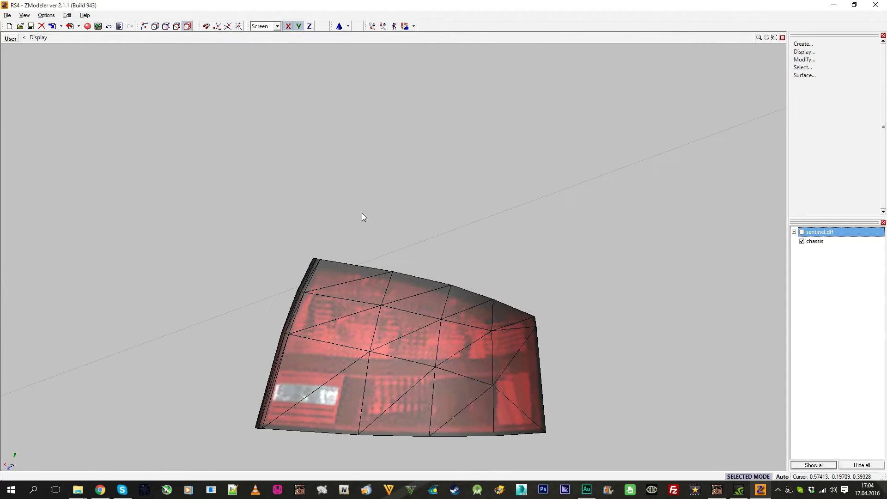
Enable alpha blending for the taillights [env:12] material, check the glass on the model, and close the Materials Editor.
left_click(86, 26)
scroll(614, 102, "down", 3)
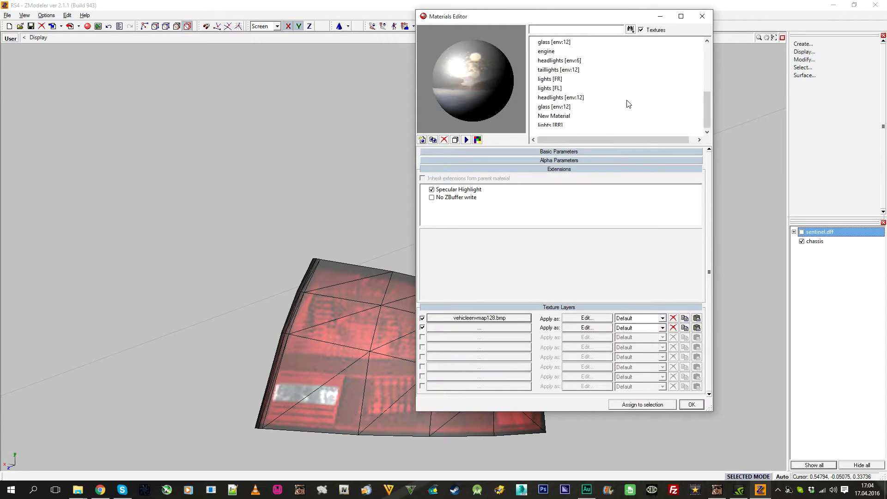
left_click(608, 69)
left_click(575, 169)
left_click(574, 161)
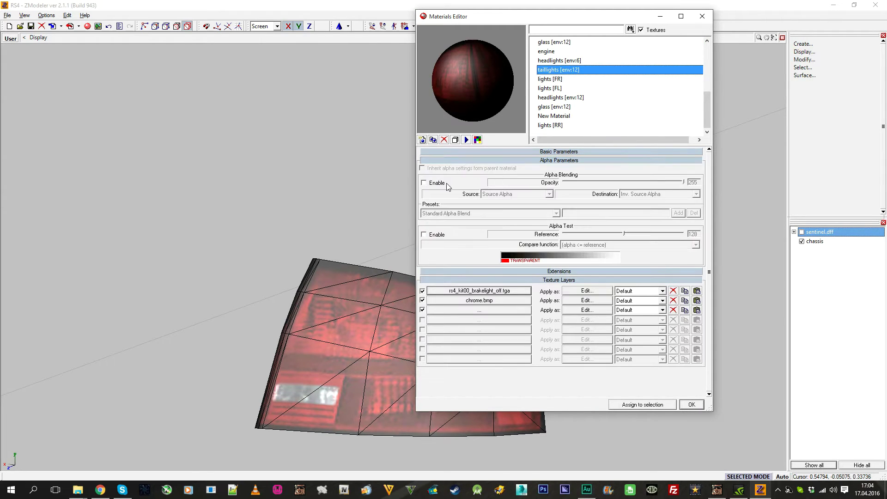
left_click(439, 184)
middle_click_drag(369, 231, 328, 199)
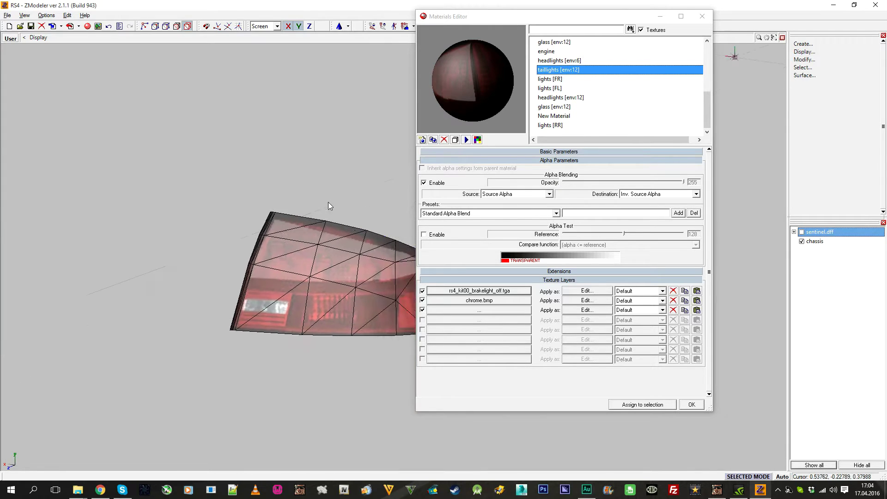
left_click(328, 200)
scroll(328, 200, "up", 2)
scroll(367, 246, "up", 3)
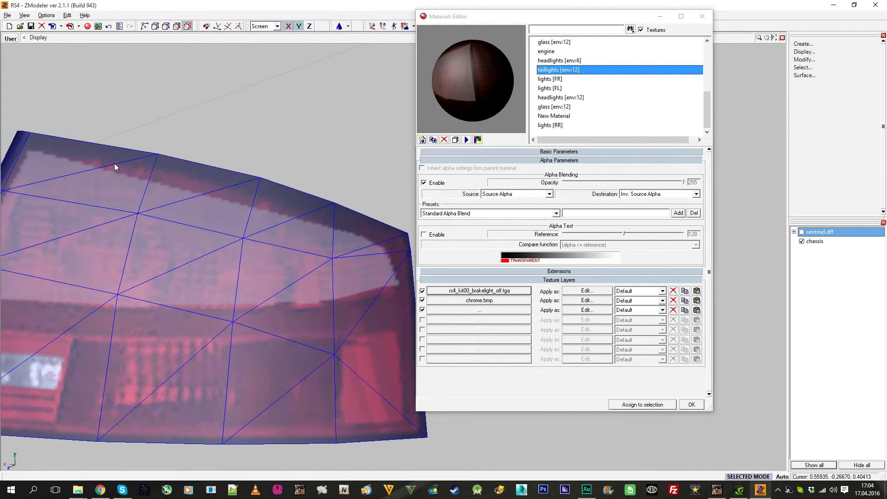
left_click(691, 404)
Copy the taillight chassis object in place with the copy interaction set to None.
scroll(425, 270, "down", 8)
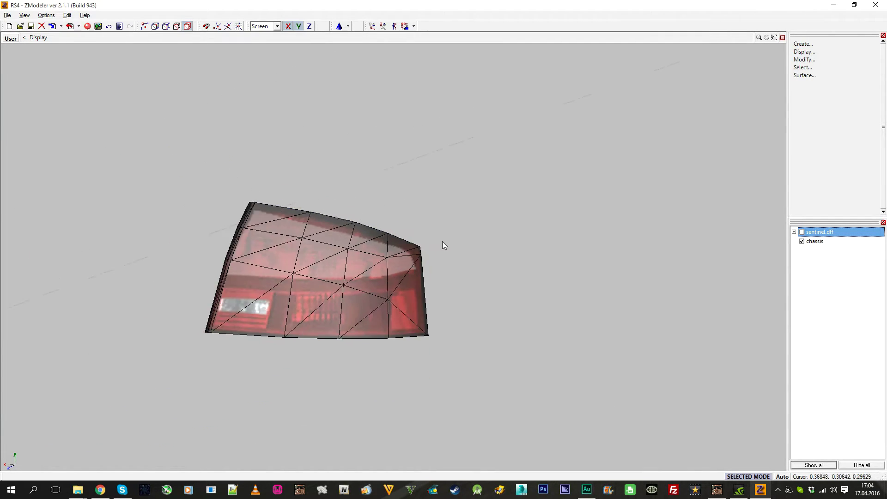
middle_click_drag(451, 258, 434, 180)
scroll(434, 180, "up", 5)
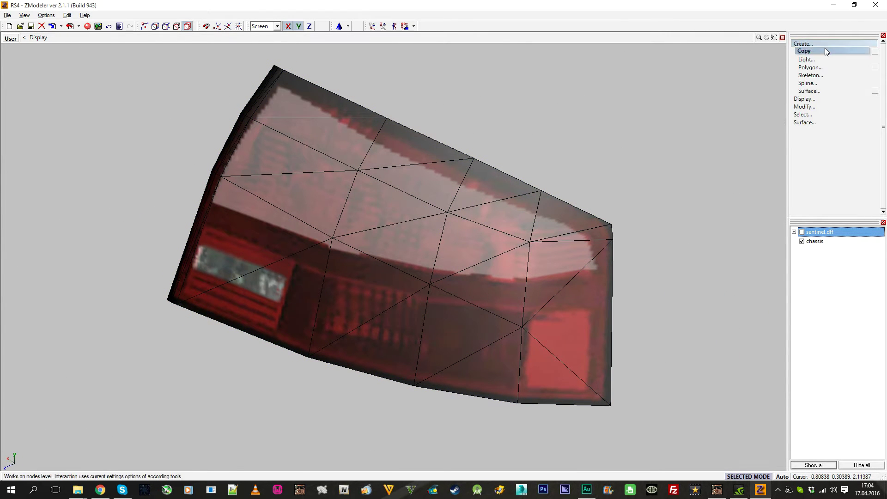
left_click(874, 52)
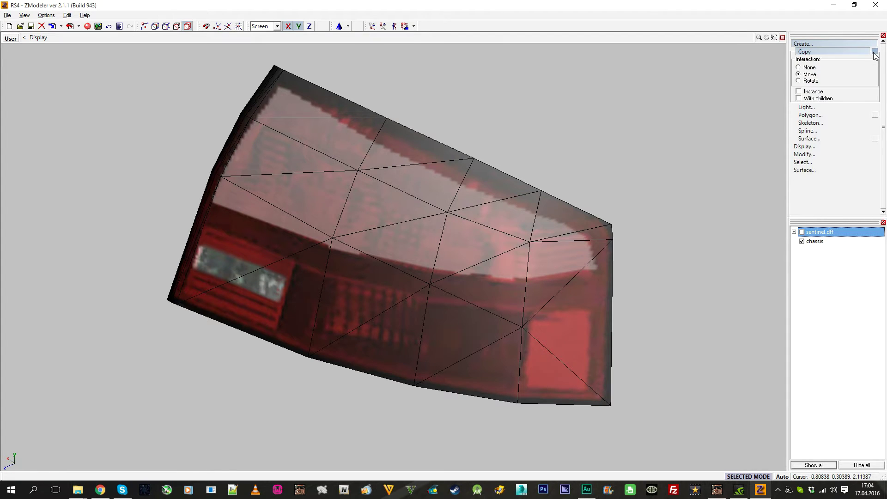
left_click(809, 67)
left_click(577, 240)
left_click(853, 44)
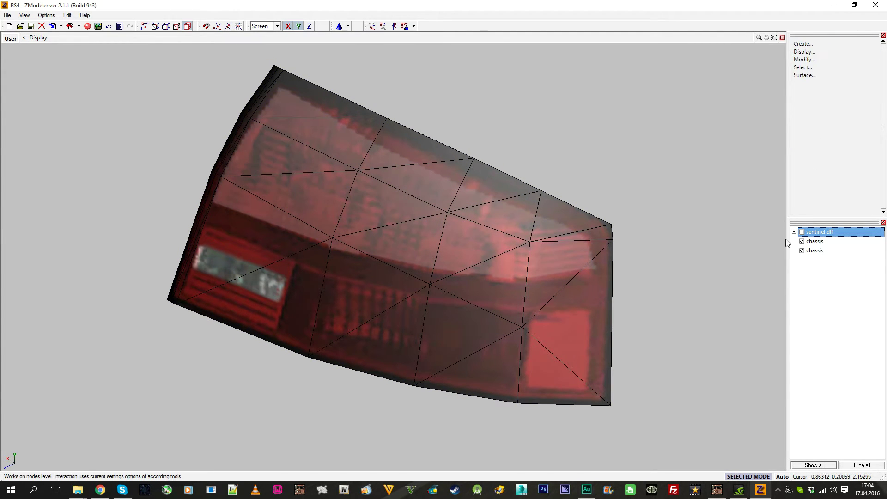
Hide the original chassis object and delete the thin side-strip vertices along the steep edge of the copied taillight.
left_click(802, 241)
middle_click_drag(574, 245, 453, 263)
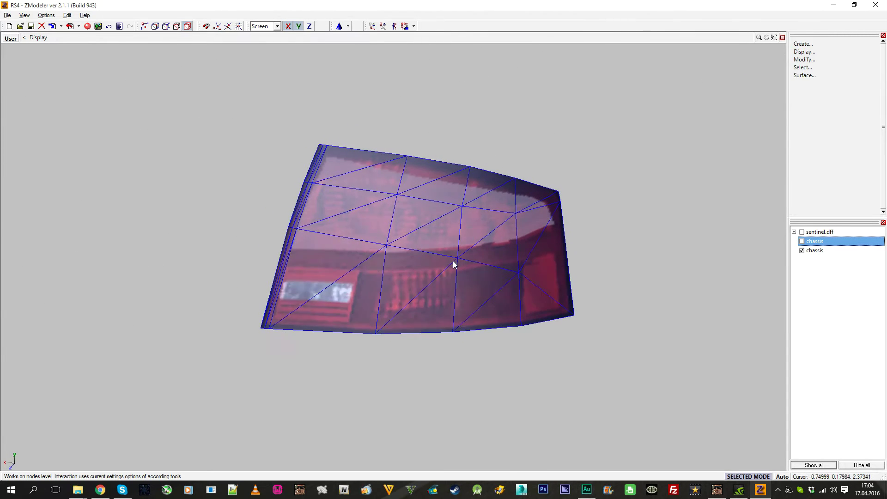
scroll(312, 187, "up", 3)
left_click(319, 182)
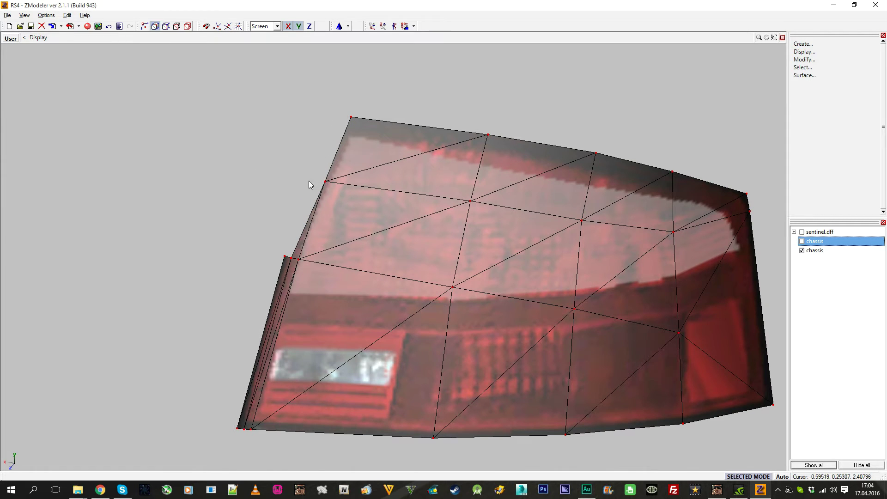
left_click(241, 431)
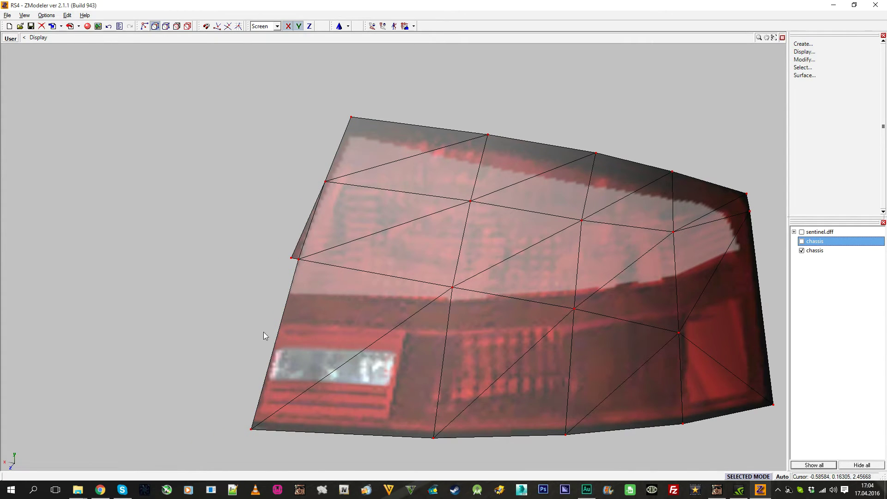
scroll(312, 167, "down", 2)
scroll(506, 290, "up", 2)
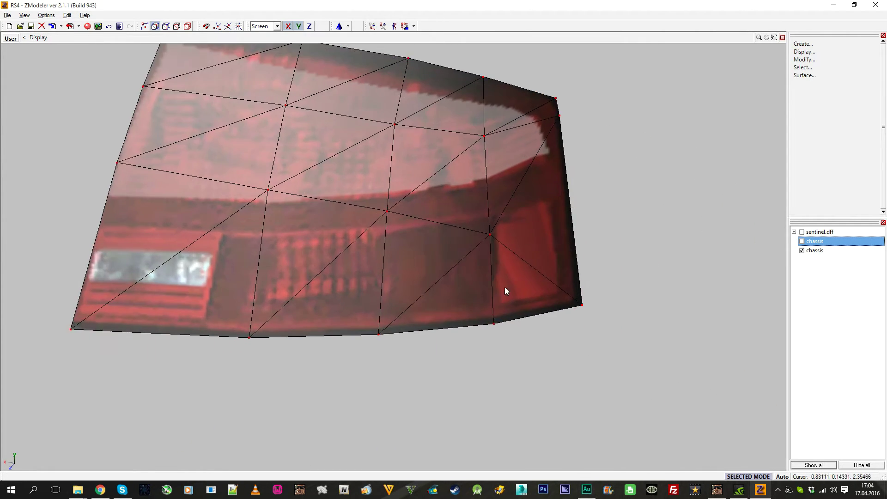
Try deleting the bottom-edge vertex nearest the curved outer corner of the copied taillight, and undo the deletion.
left_click(494, 324)
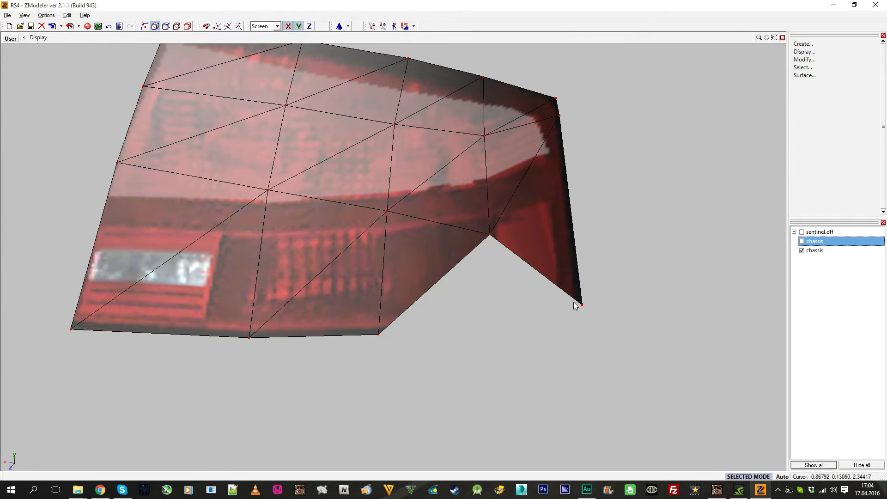
scroll(476, 198, "down", 2)
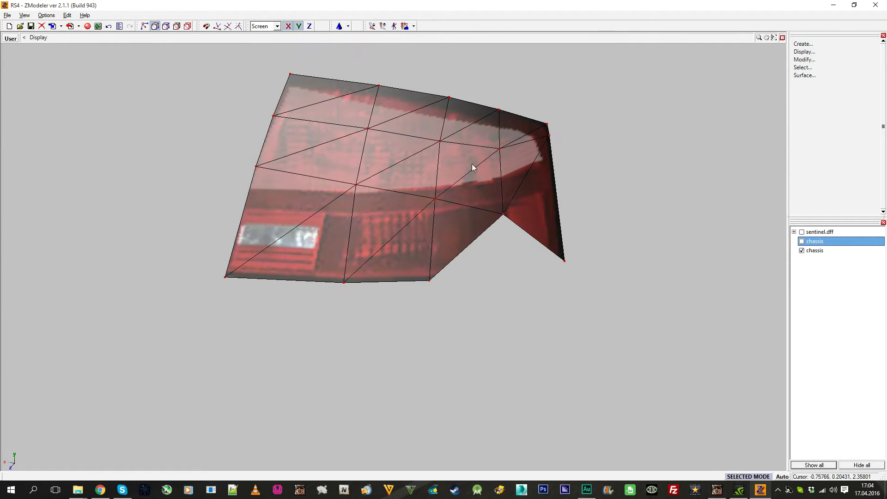
scroll(426, 185, "up", 2)
left_click(813, 60)
left_click(813, 59)
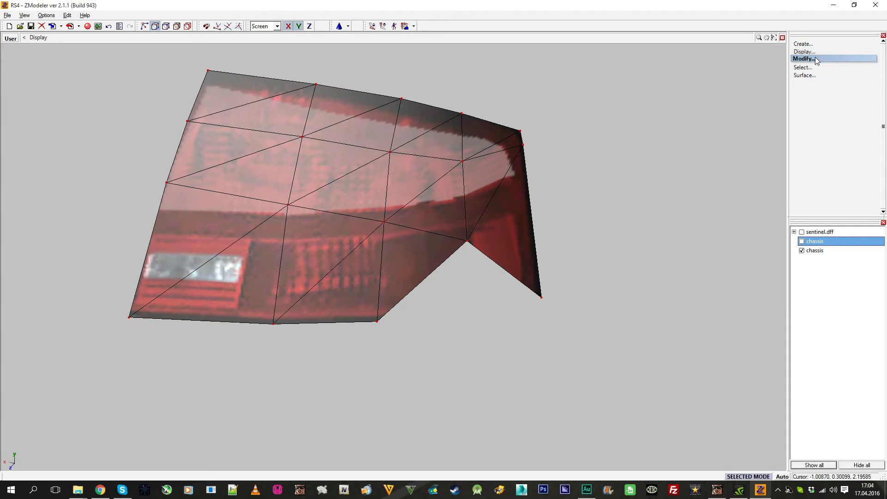
scroll(562, 254, "down", 1)
key("ctrl+z")
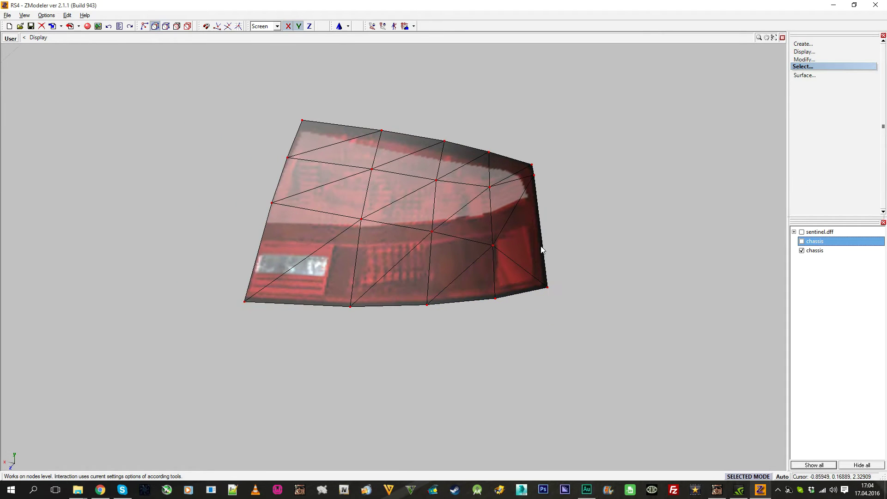
Show all four views and delete the opposite side's taillight vertices from the copy, leaving only one taillight.
left_click(782, 38)
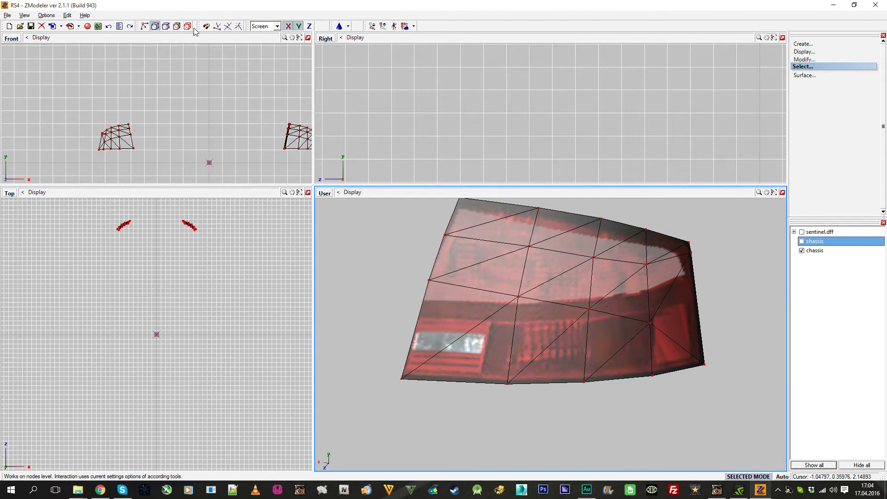
middle_click_drag(185, 117, 172, 114)
scroll(185, 117, "down", 2)
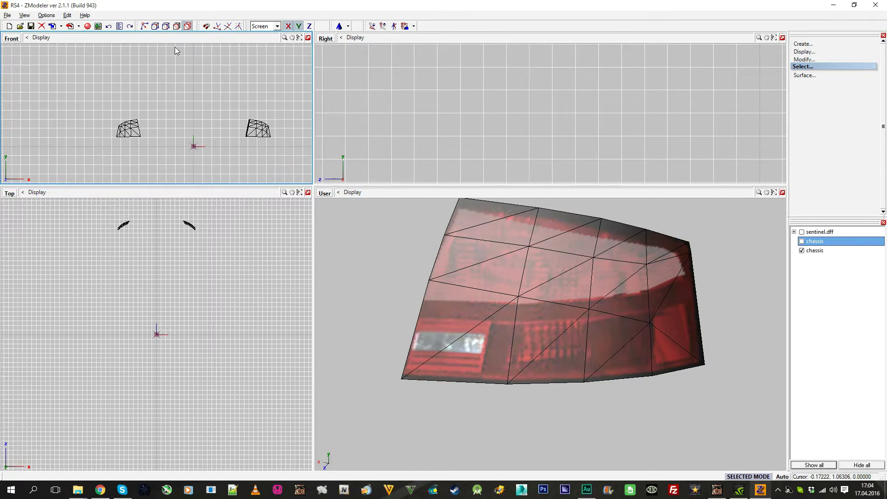
left_click(154, 27)
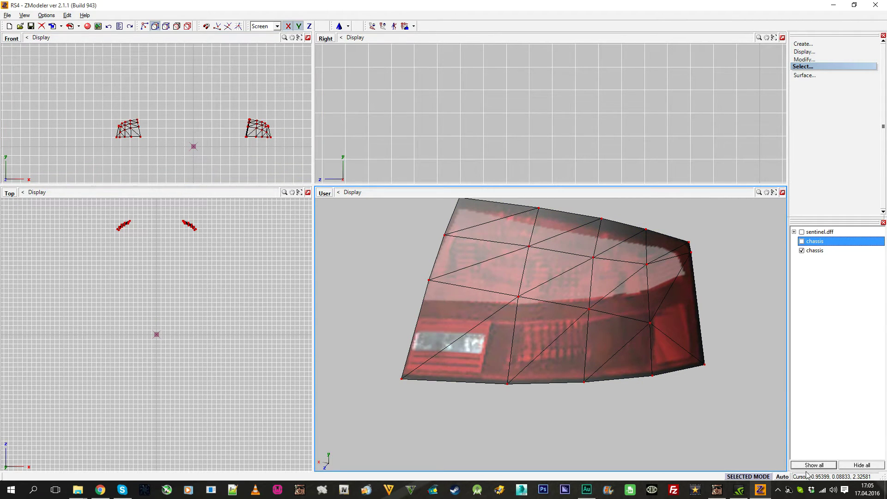
left_click(237, 88)
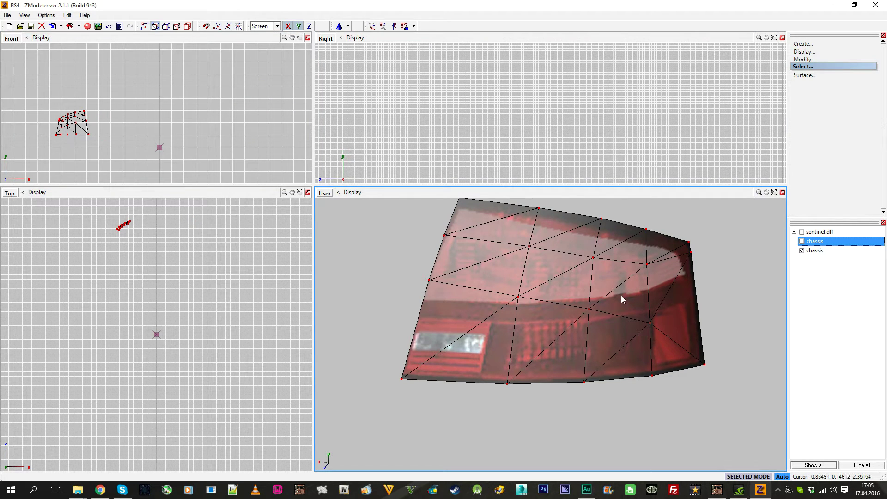
left_click(187, 26)
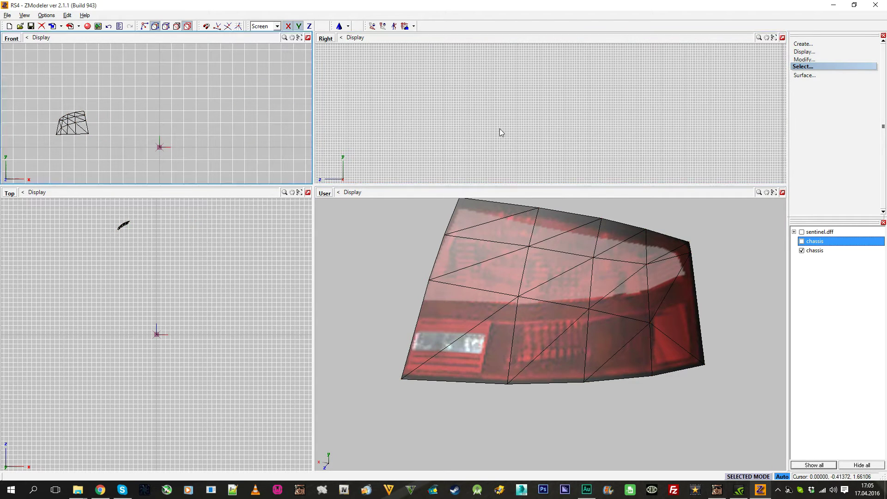
Show the original chassis object again and move the copied taillight slightly away from it along the car's length only.
left_click(802, 242)
left_click(804, 59)
left_click(806, 146)
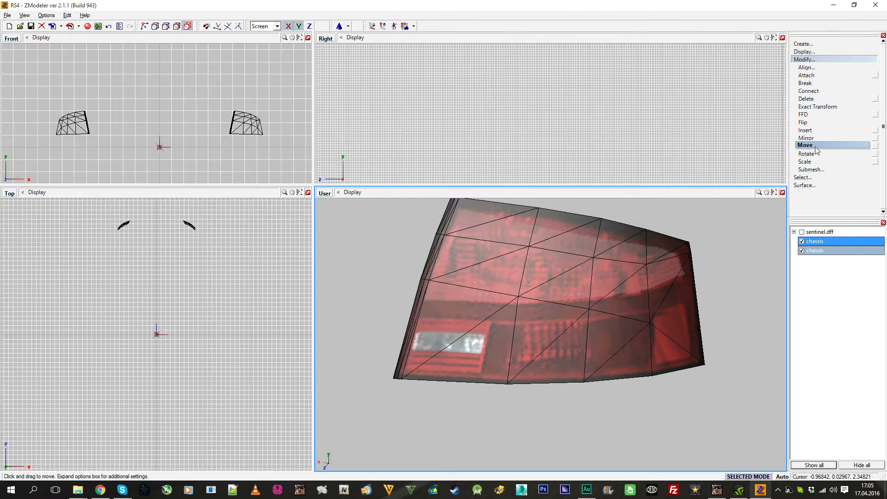
middle_click_drag(187, 295, 206, 363)
scroll(208, 363, "up", 2)
scroll(430, 204, "up", 1)
scroll(527, 122, "down", 2)
scroll(508, 106, "up", 4)
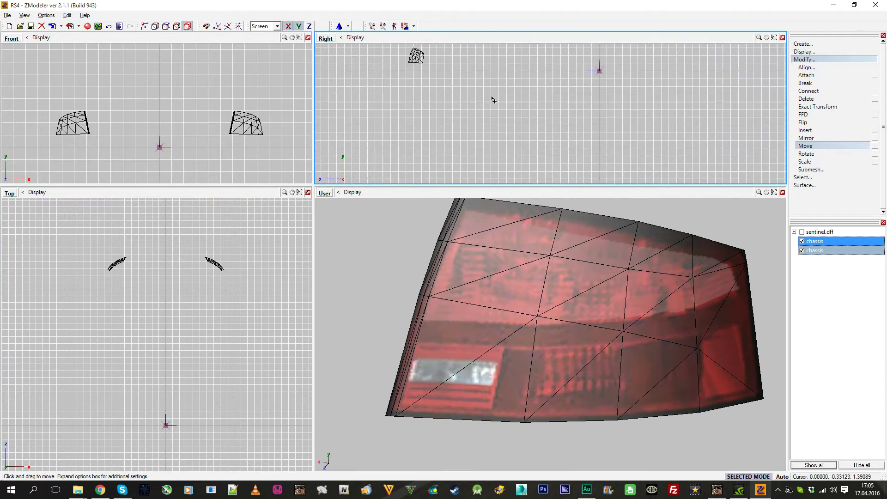
scroll(478, 80, "up", 1)
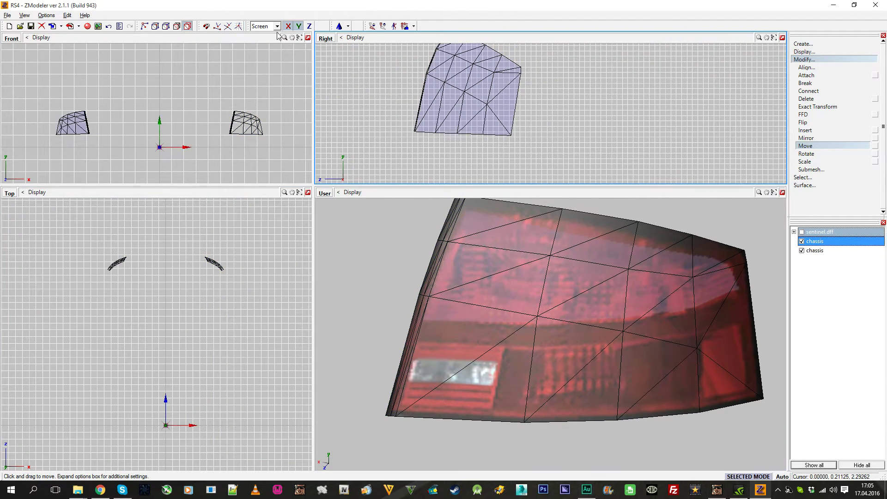
left_click(298, 27)
scroll(400, 93, "up", 3)
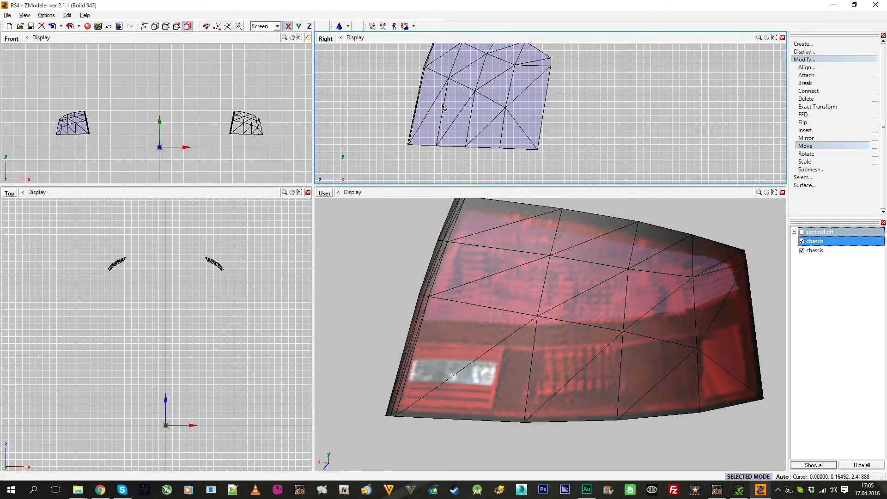
left_click_drag(445, 108, 446, 108)
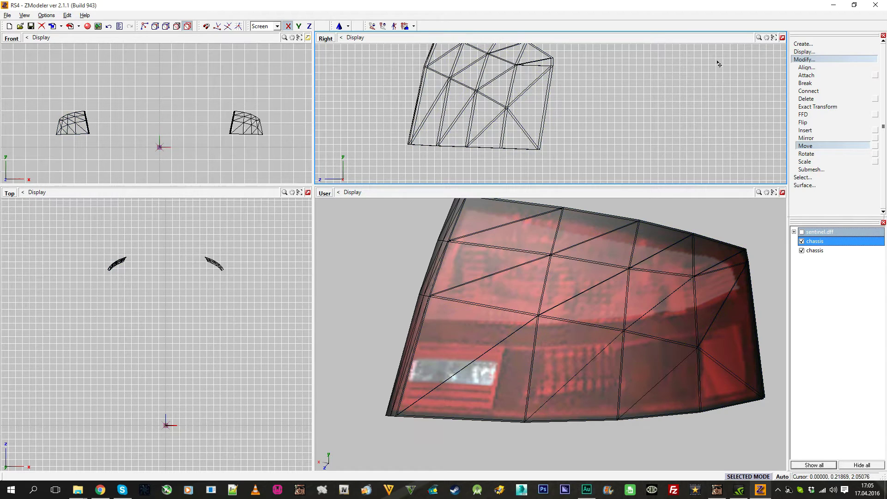
Compare the original and offset taillights by toggling their visibility, leaving only the copied taillight shown.
left_click(804, 59)
left_click(802, 242)
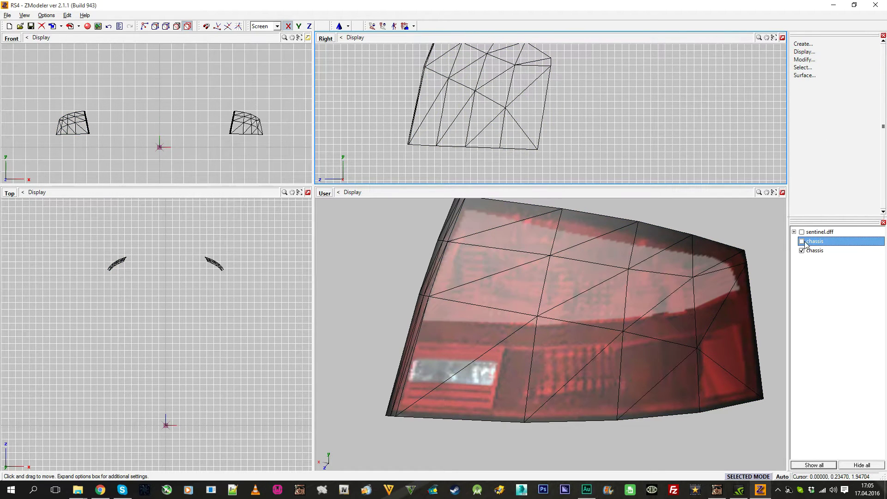
left_click(802, 250)
left_click(802, 241)
left_click(802, 242)
left_click(802, 251)
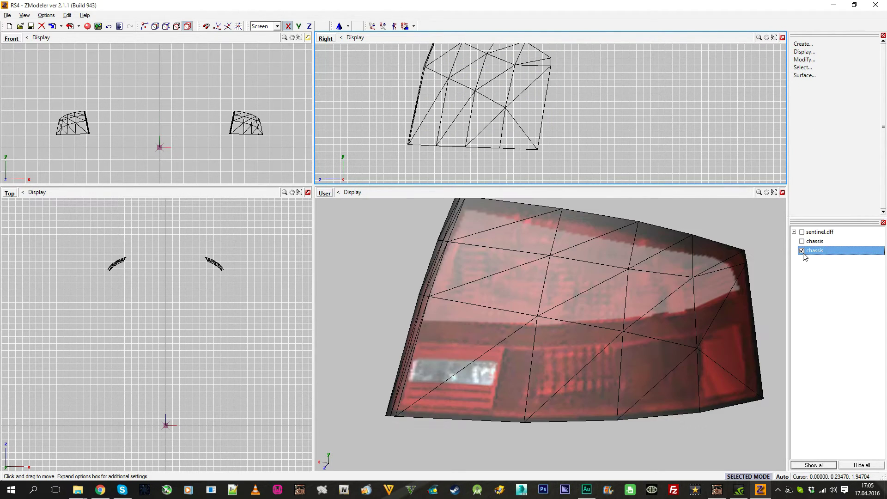
left_click(802, 250)
left_click(802, 241)
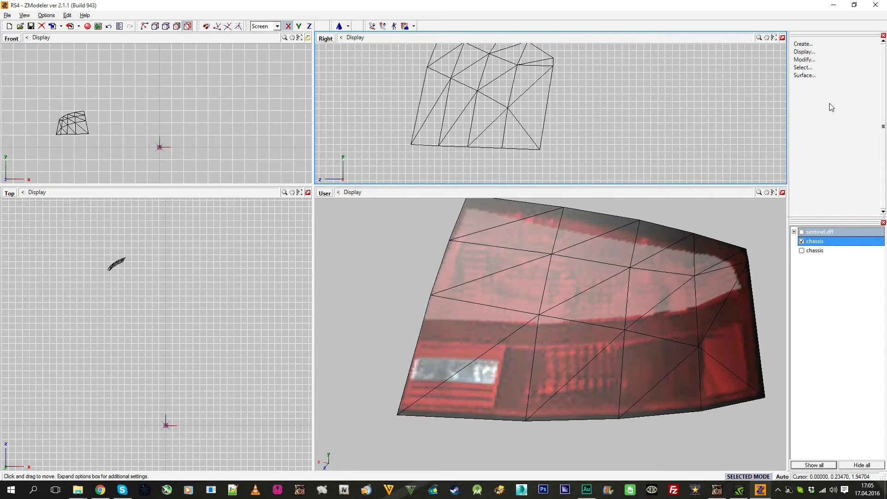
Select all polygons of the copied taillight and assign them the lights [RR] material.
left_click(822, 69)
left_click(802, 75)
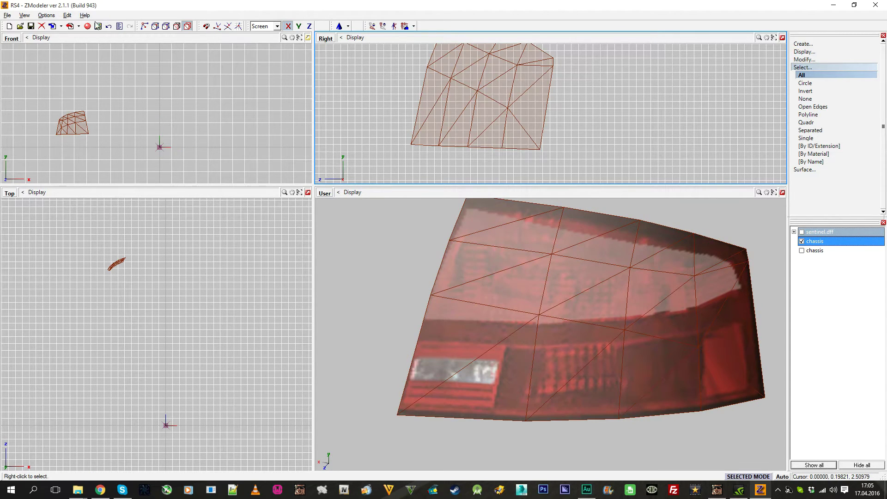
left_click(98, 25)
left_click(575, 117)
scroll(575, 117, "down", 1)
left_click(575, 116)
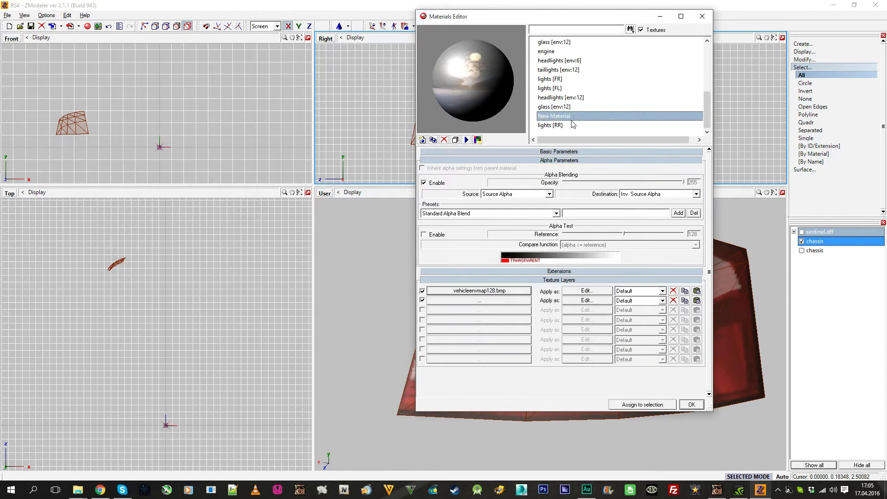
left_click(575, 125)
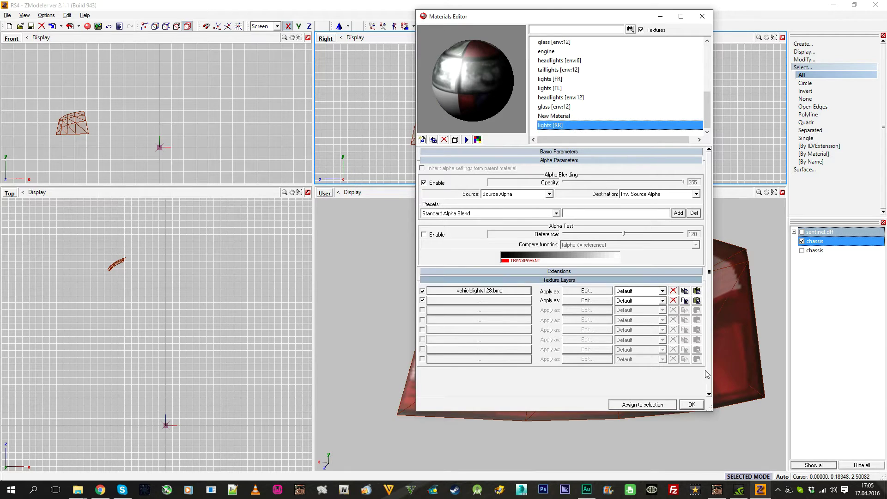
left_click(691, 405)
left_click(804, 98)
left_click(809, 68)
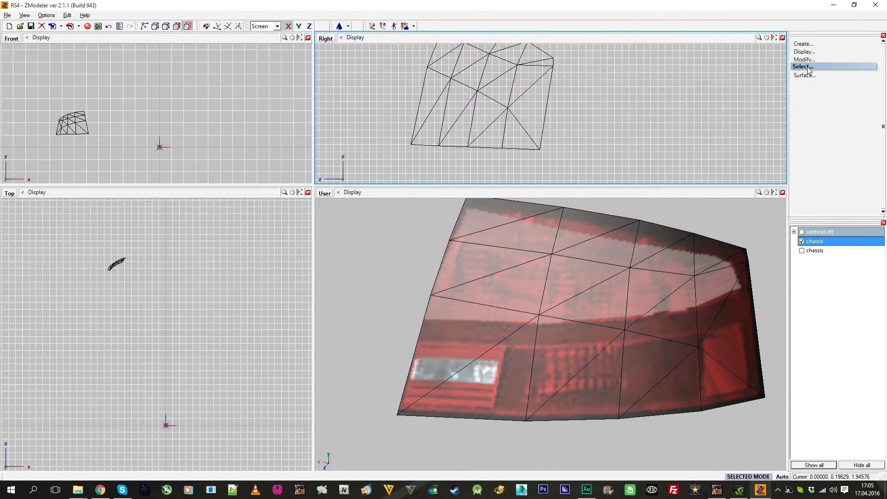
left_click(187, 26)
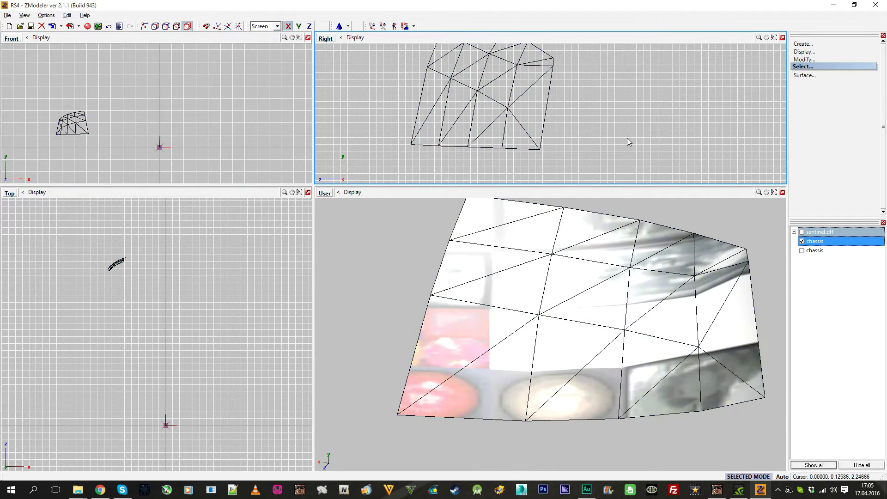
Generate new UV mapping for the copied taillight from channel 1, forcing the lights [RR] material.
left_click(822, 83)
left_click(544, 110)
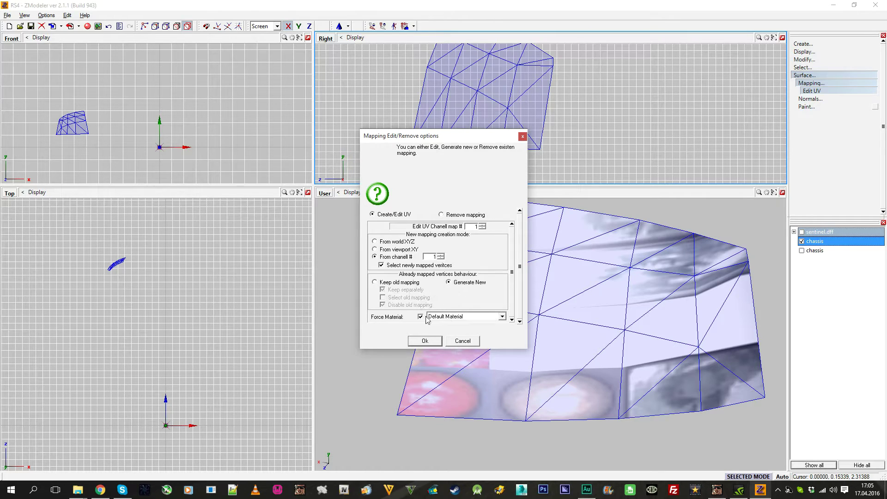
left_click(427, 317)
left_click(460, 379)
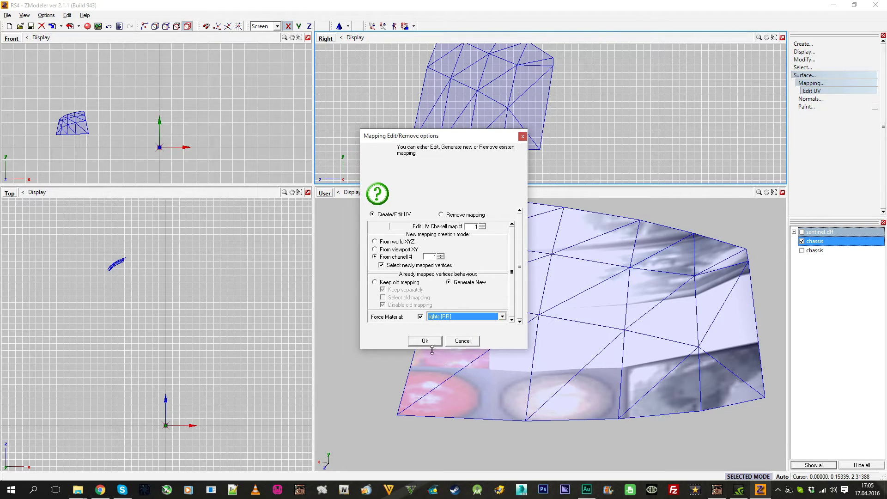
left_click(422, 340)
Change the Top view to the UV Mapper showing the lights texture and maximize it.
left_click(213, 205)
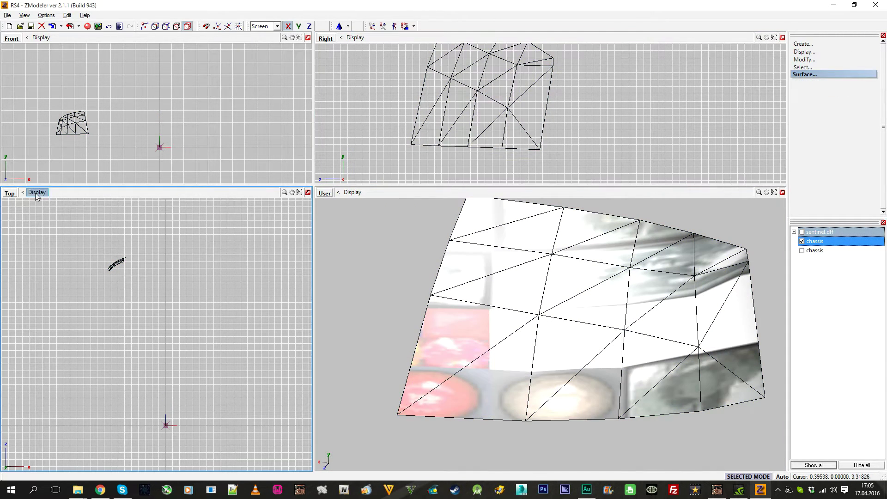
left_click(9, 194)
left_click(24, 285)
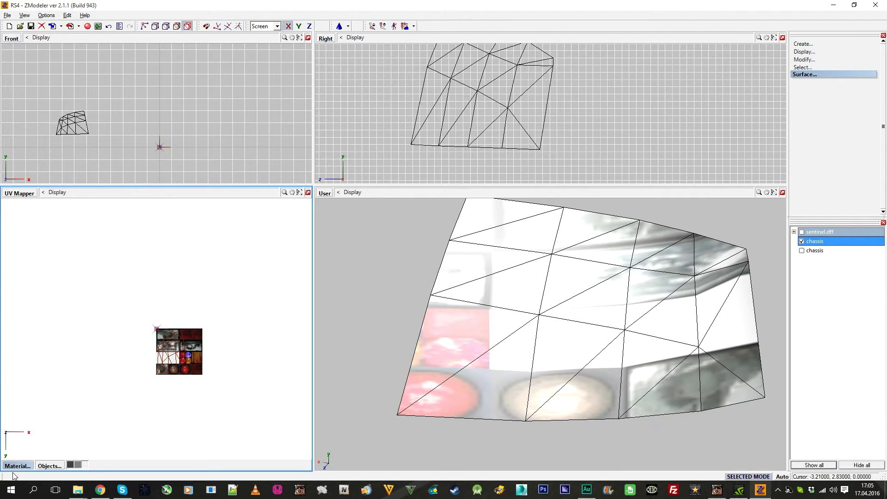
left_click(307, 193)
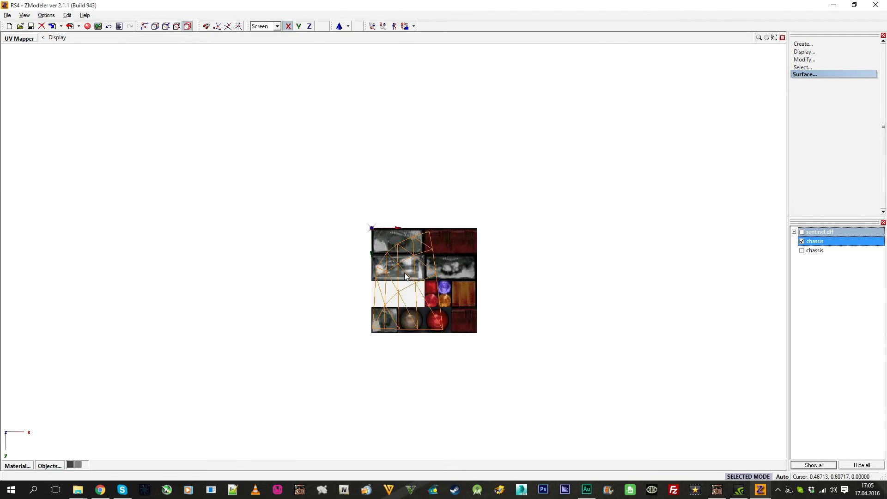
Scale the taillight's UV mesh down over the lights texture, and stretch it horizontally.
left_click(826, 57)
left_click(822, 161)
left_click_drag(405, 228, 401, 365)
left_click(298, 26)
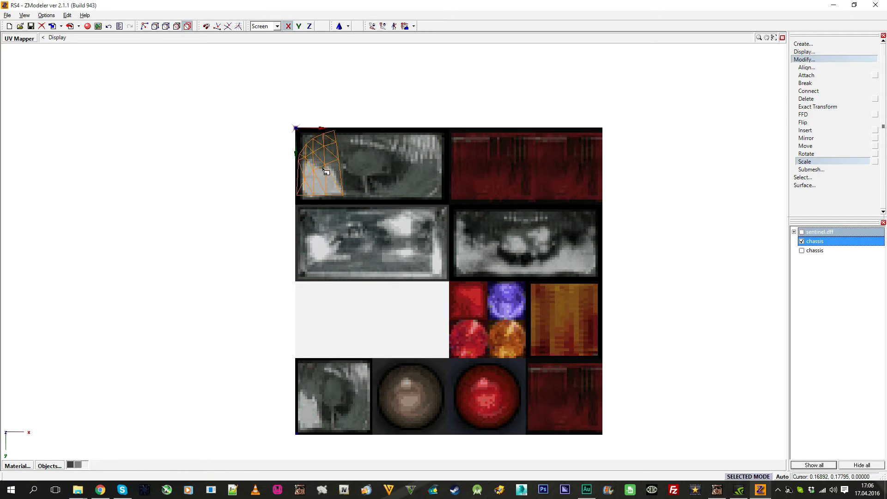
left_click_drag(325, 159, 333, 126)
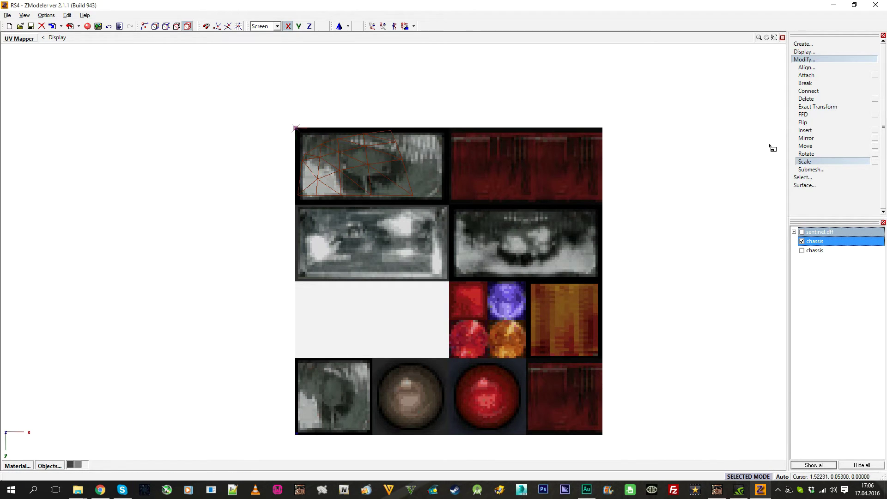
Move the UV mesh onto the upper dark red taillight tile and shrink it to fit within the tile's lower-left part.
left_click(817, 149)
middle_click_drag(611, 141, 584, 92)
left_click_drag(363, 135, 530, 137)
scroll(526, 116, "up", 3)
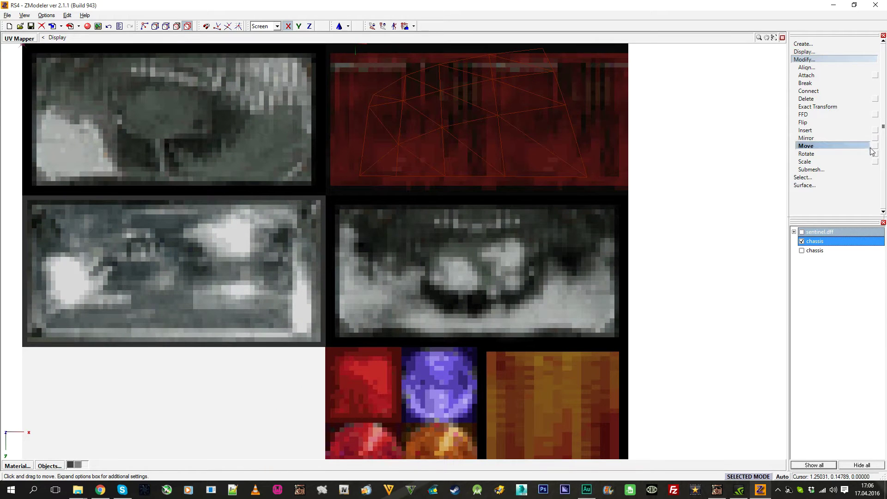
left_click(299, 26)
left_click_drag(570, 123, 526, 134)
left_click(832, 152)
left_click_drag(451, 113, 388, 168)
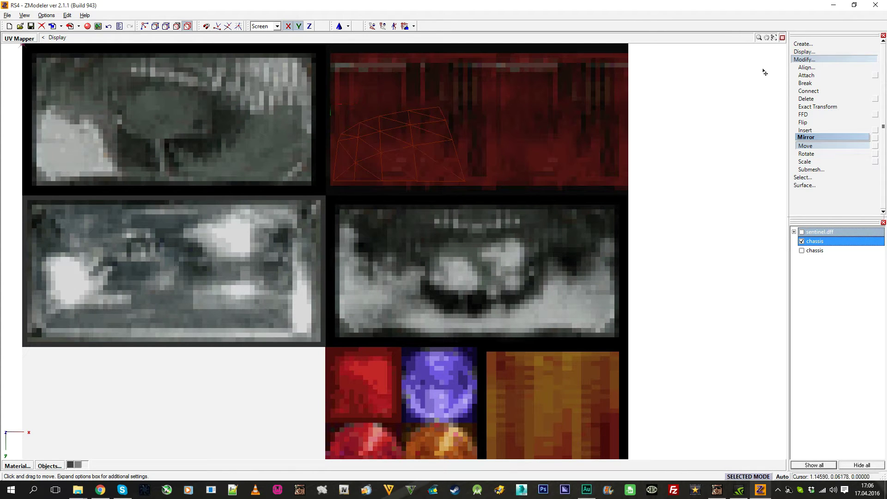
Restore the four-view layout, check the dark red texture on the taillight, and change the UV Mapper back to the Top view.
left_click(836, 62)
left_click(781, 37)
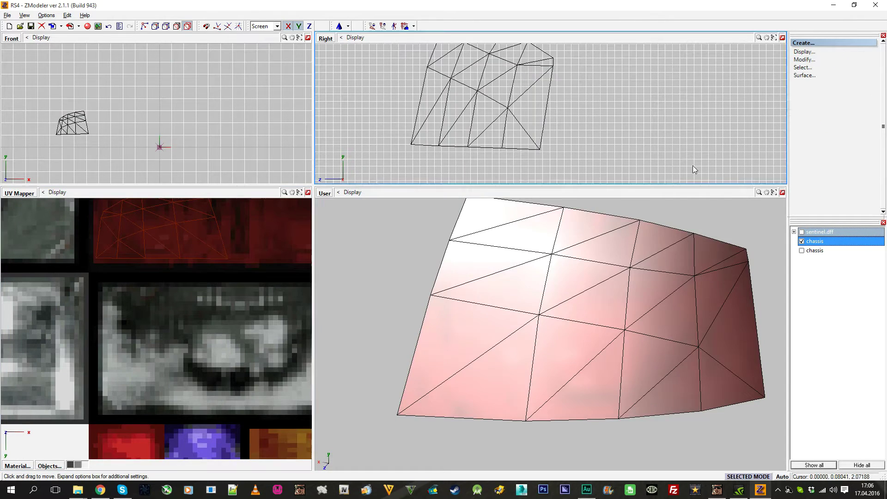
scroll(652, 299, "down", 5)
middle_click_drag(576, 294, 545, 277, "alt")
scroll(596, 291, "up", 3)
left_click(19, 193)
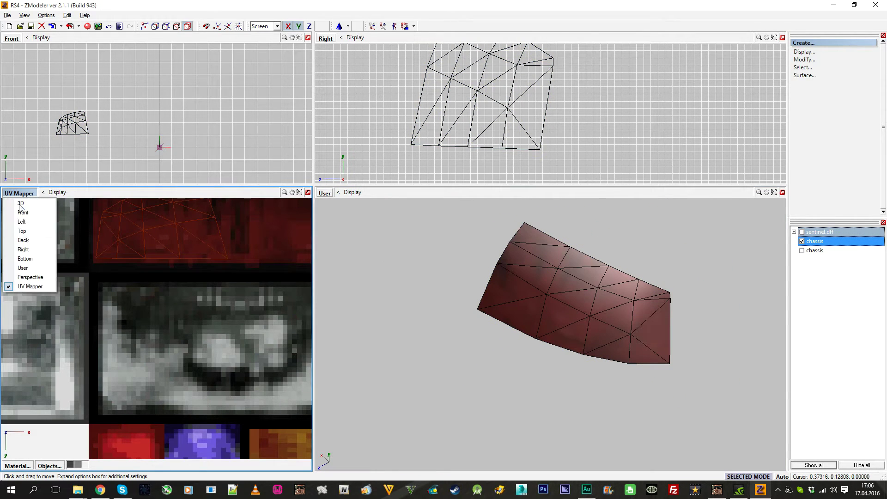
left_click(26, 231)
Show the original chassis object together with the retextured copy and examine the gap between the two layers.
left_click(813, 251)
left_click(802, 250)
scroll(702, 279, "up", 3)
left_click(804, 241, "ctrl")
left_click(804, 241)
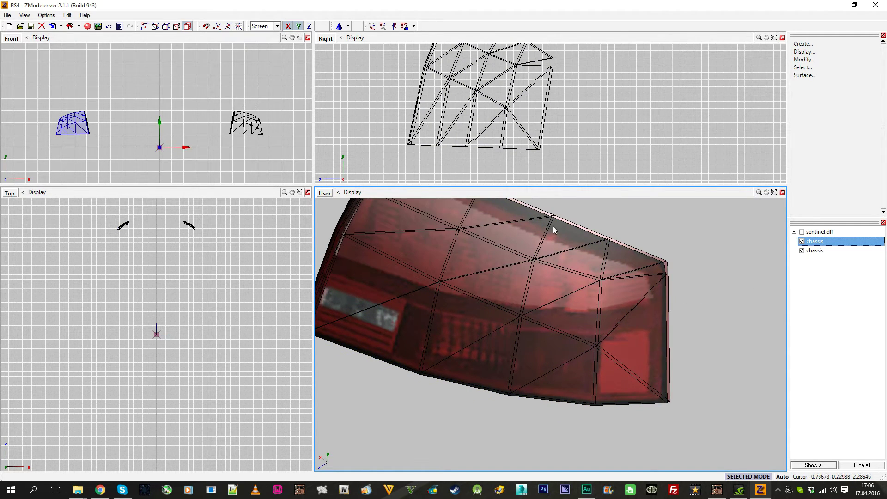
left_click(584, 231)
middle_click_drag(511, 250, 369, 254)
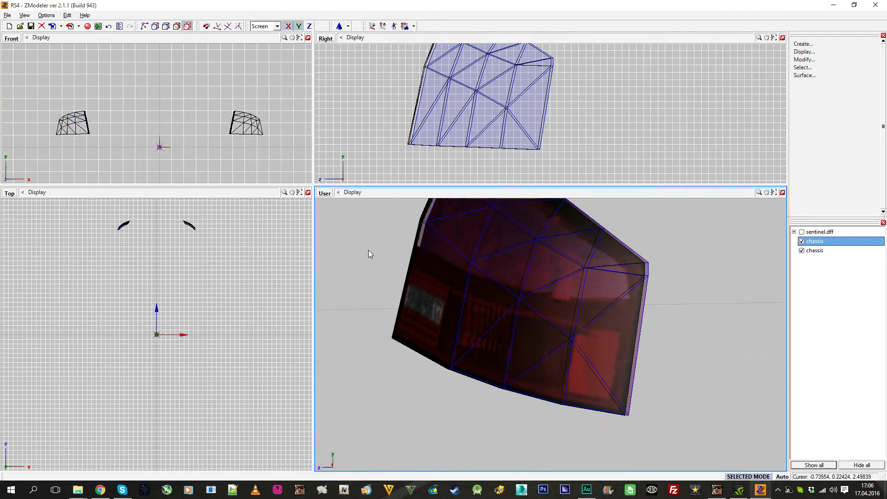
Move the copied taillight layer closer to the original in the Right view so only a very thin gap separates them.
scroll(594, 109, "up", 3)
left_click(693, 68)
left_click(804, 59)
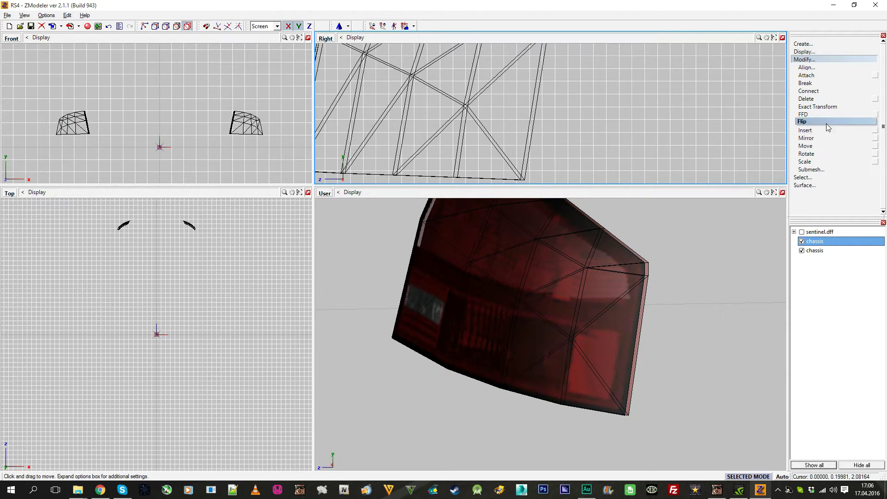
left_click(366, 54)
left_click(655, 99)
middle_click_drag(654, 99, 540, 101)
left_click(522, 107)
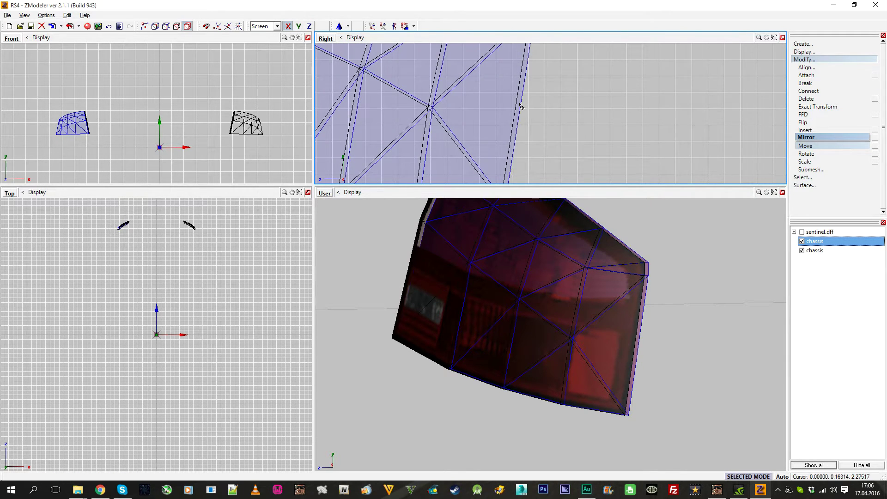
left_click_drag(521, 107, 517, 107)
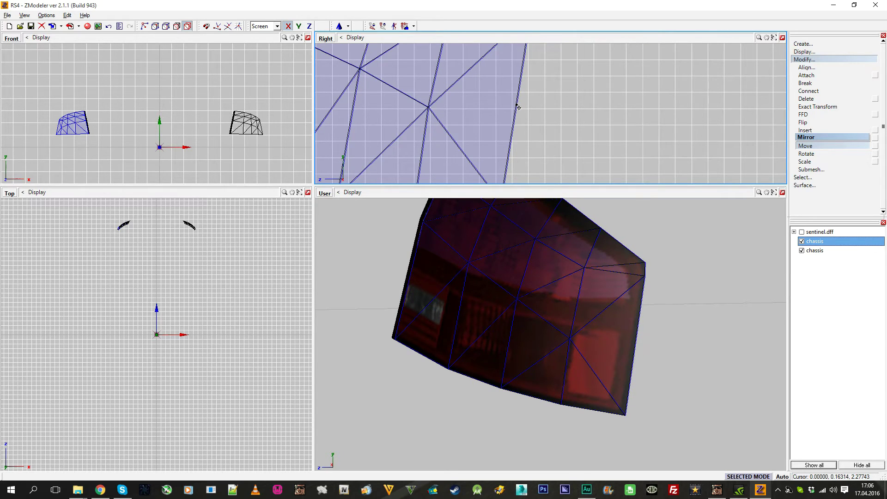
Check both taillight layers in the User view and hide the original chassis object, leaving only the retextured copy shown.
left_click(830, 59)
middle_click_drag(537, 391, 586, 320)
left_click(586, 320)
left_click(801, 241)
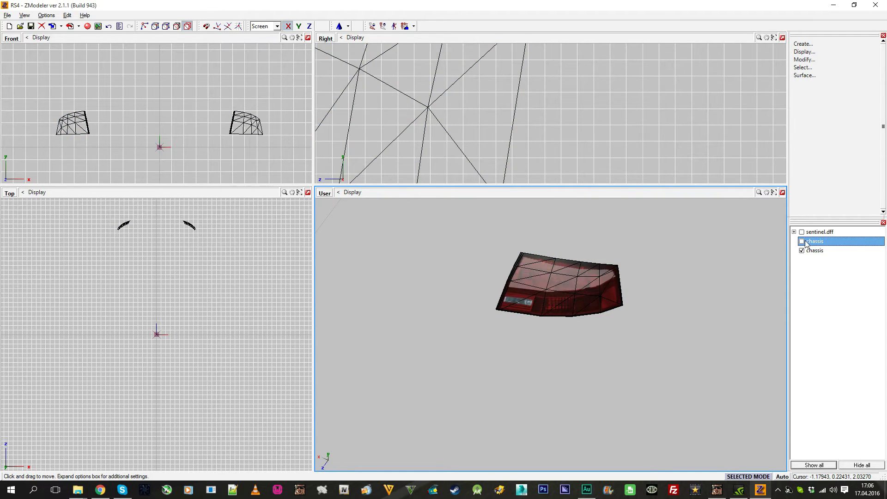
left_click(801, 250)
left_click(801, 241)
scroll(568, 131, "down", 2)
Duplicate the retextured taillight layer in place with interaction None, and mirror one of them to the opposite side of the car.
left_click(803, 43)
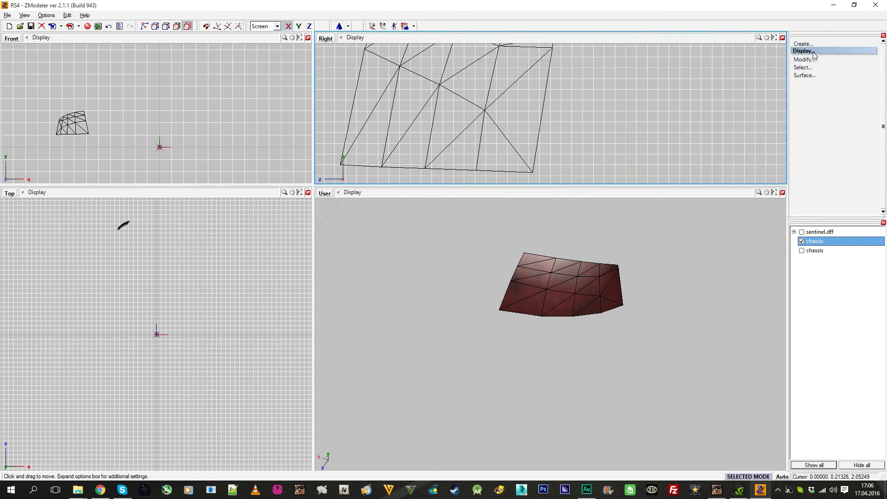
left_click(854, 52)
left_click(854, 52)
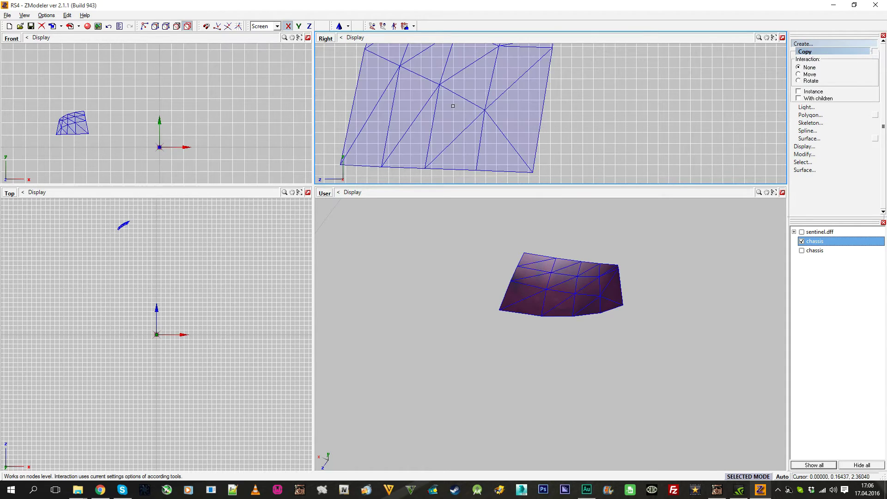
left_click(827, 43)
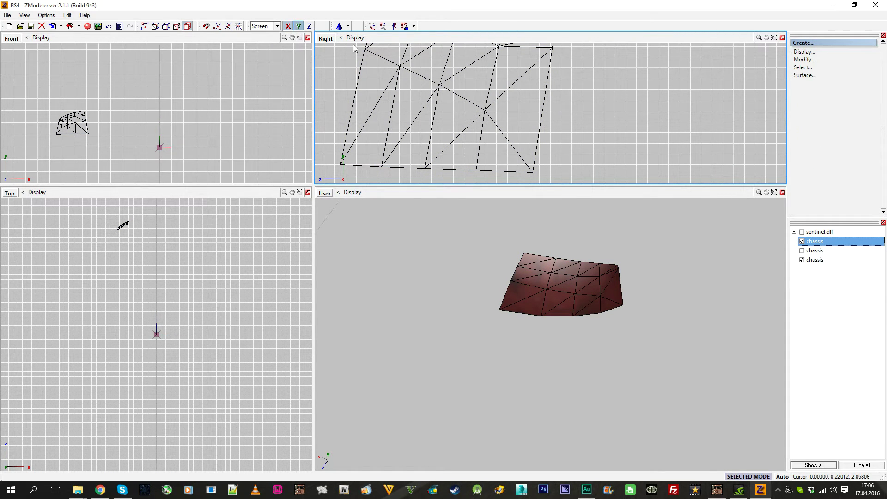
left_click(453, 104)
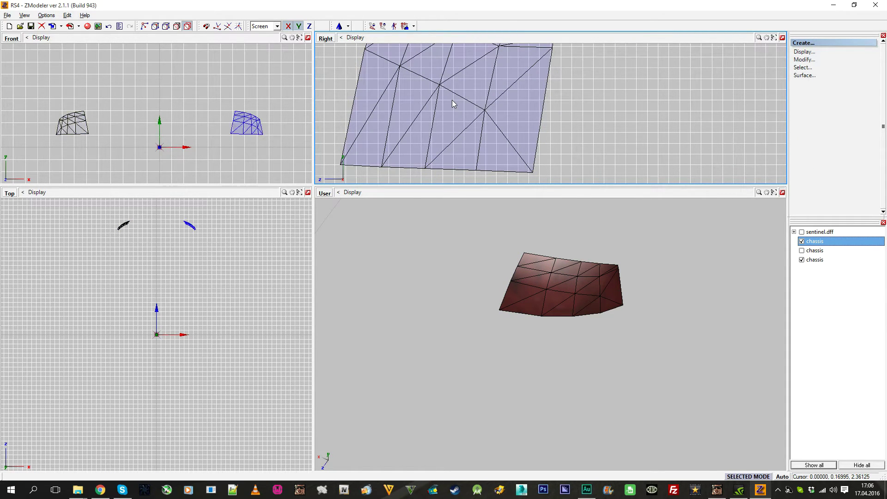
left_click(577, 287)
middle_click_drag(600, 314, 503, 289)
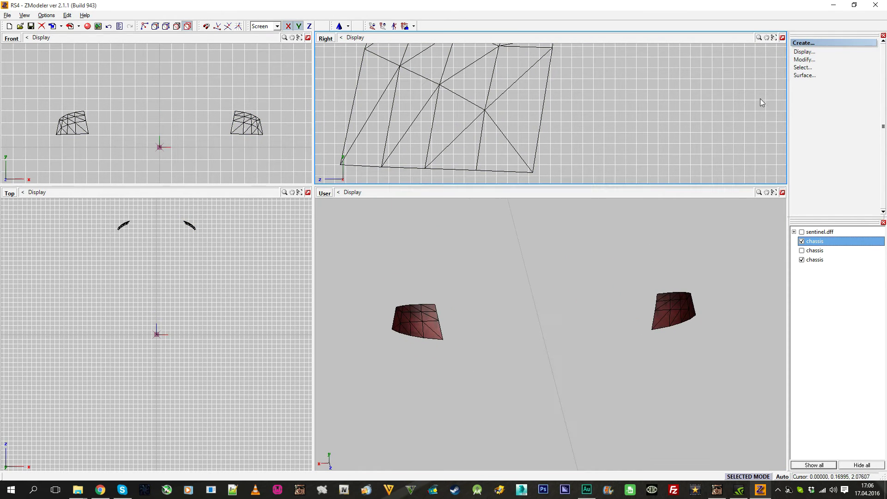
Attach one retextured taillight layer to its mirrored counterpart so both sides form one object.
left_click(804, 60)
left_click(806, 75)
left_click(686, 297)
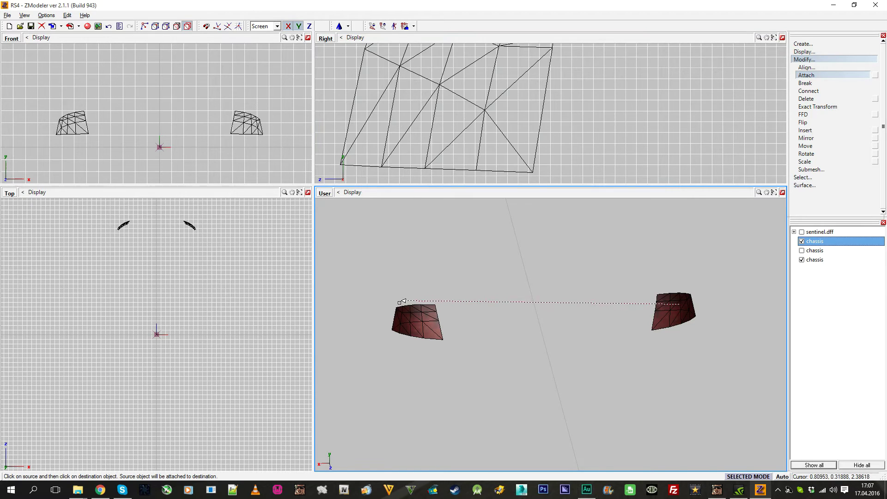
left_click(398, 314)
Show the original glass chassis object and attach it as the source to the retextured lights layer, isolating each object for picking.
left_click(795, 251)
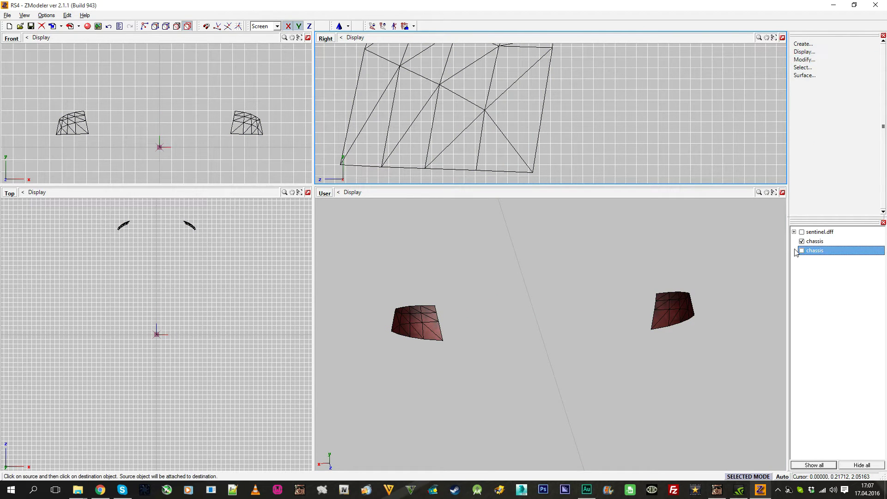
left_click(802, 251)
middle_click_drag(619, 278, 705, 339)
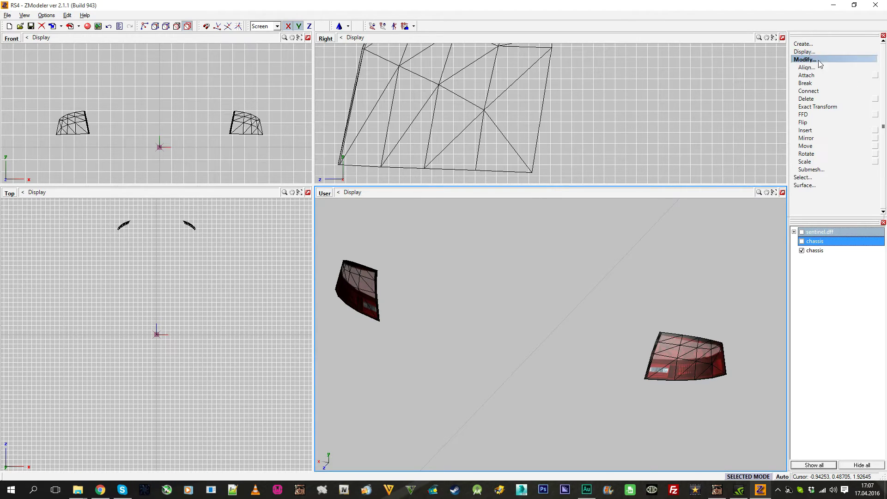
left_click(806, 75)
left_click(487, 141)
left_click(801, 251)
left_click(801, 241)
left_click(488, 125)
left_click(804, 59)
In polygon mode, clear the selection and select the separated group of glass polygons on one taillight in the enlarged User view.
left_click(782, 192)
scroll(521, 259, "up", 6)
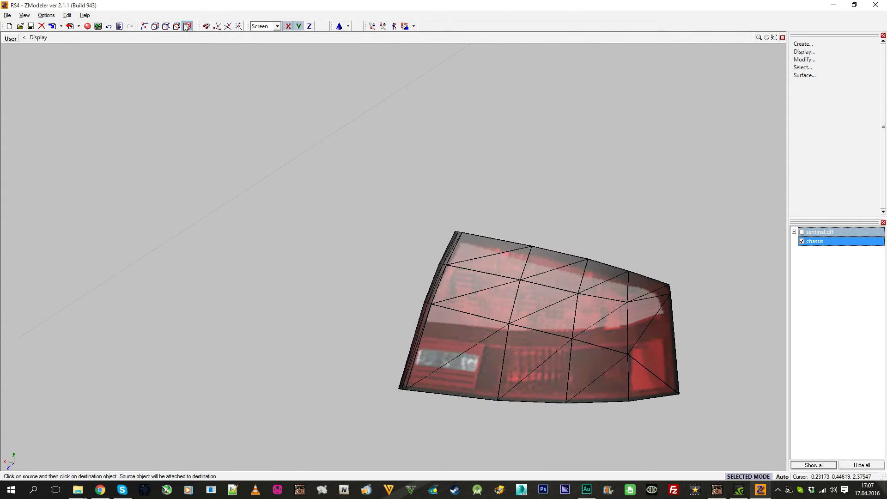
left_click(510, 252)
left_click(837, 67)
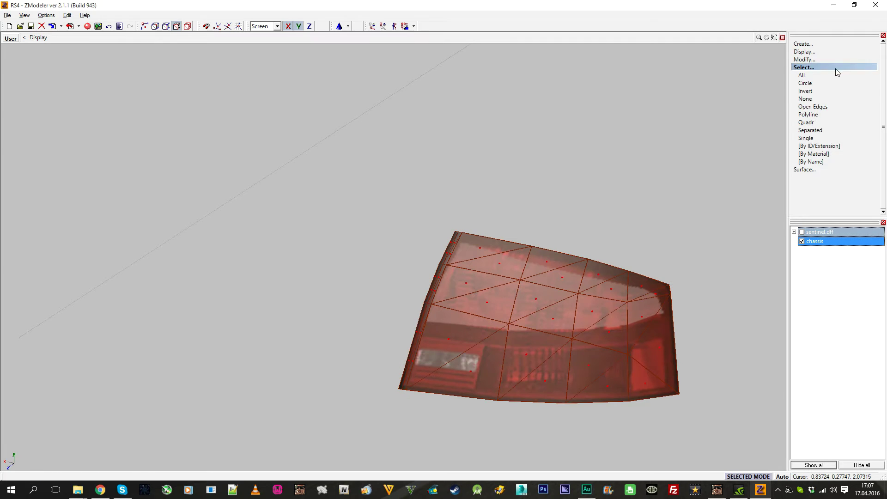
left_click(804, 98)
left_click(810, 130)
right_click(534, 310)
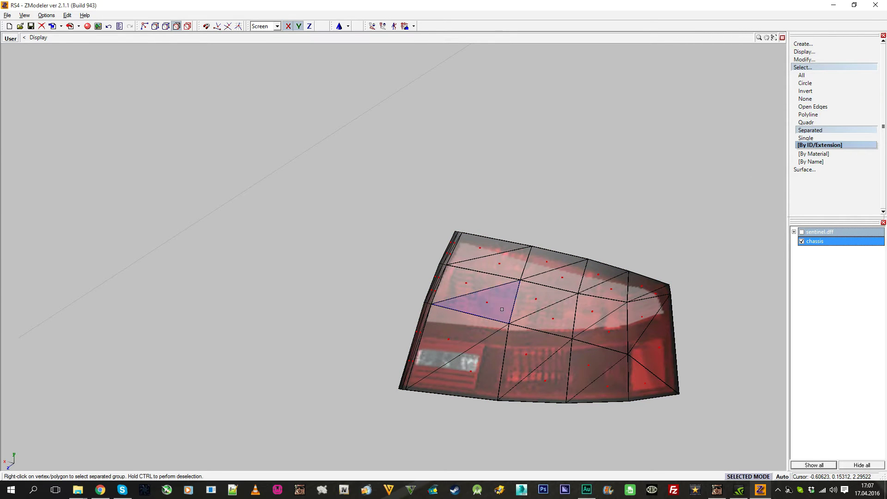
middle_click_drag(534, 310, 481, 297)
scroll(647, 259, "up", 3)
scroll(438, 221, "down", 2)
scroll(489, 256, "up", 3)
scroll(481, 297, "up", 3)
right_click(466, 289)
scroll(466, 289, "down", 10)
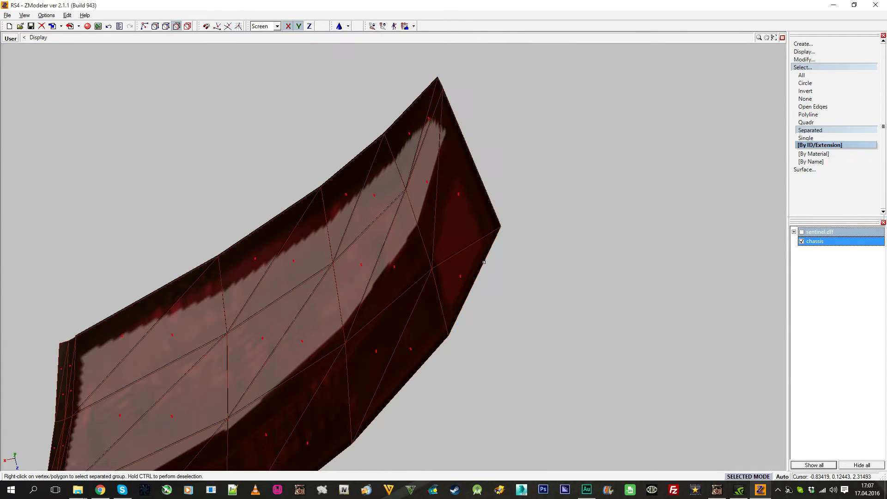
Add the separated glass polygons of the opposite taillight to the selection.
key("ctrl+s")
middle_click_drag(258, 295, 452, 58)
scroll(414, 287, "up", 5)
middle_click_drag(413, 287, 461, 211)
scroll(461, 211, "up", 5)
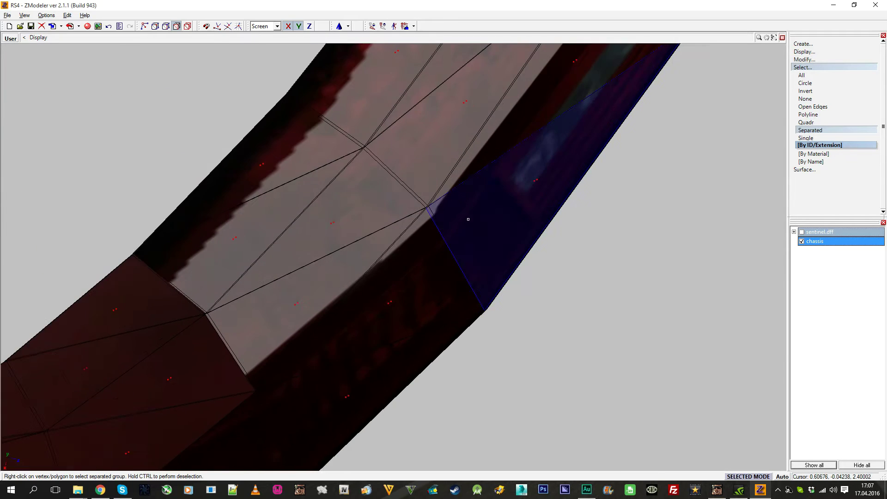
scroll(570, 177, "down", 10)
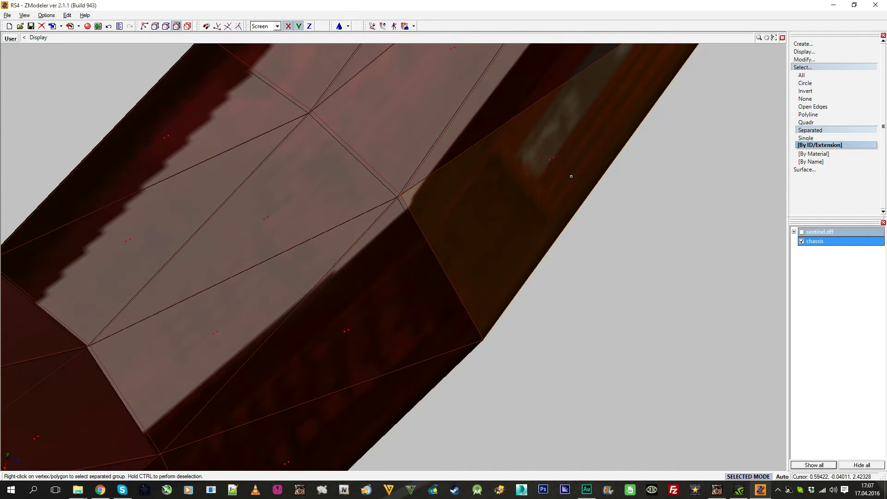
Duplicate the taillights [env:12] material and assign the copy to the selected glass polygons.
left_click(87, 26)
scroll(603, 89, "down", 2)
left_click(602, 88)
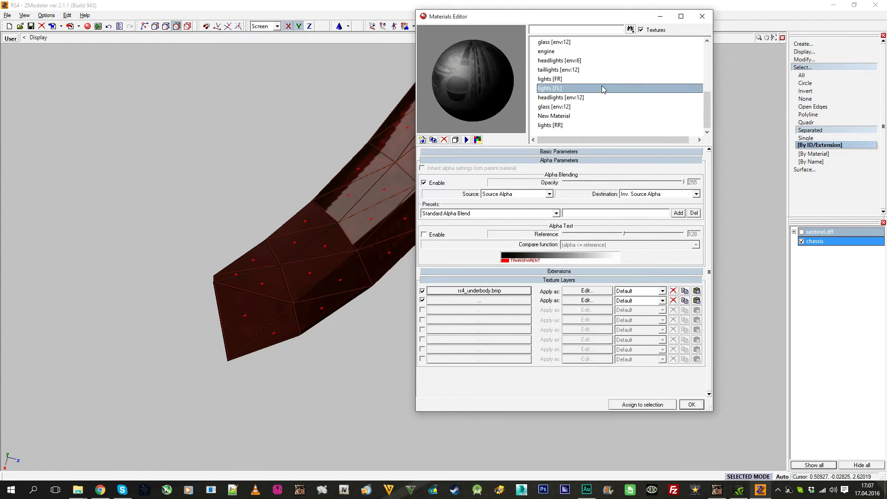
left_click(592, 70)
left_click_drag(551, 74, 532, 75)
left_click(568, 62)
left_click(569, 70)
left_click(433, 140)
left_click(568, 124)
key("Return")
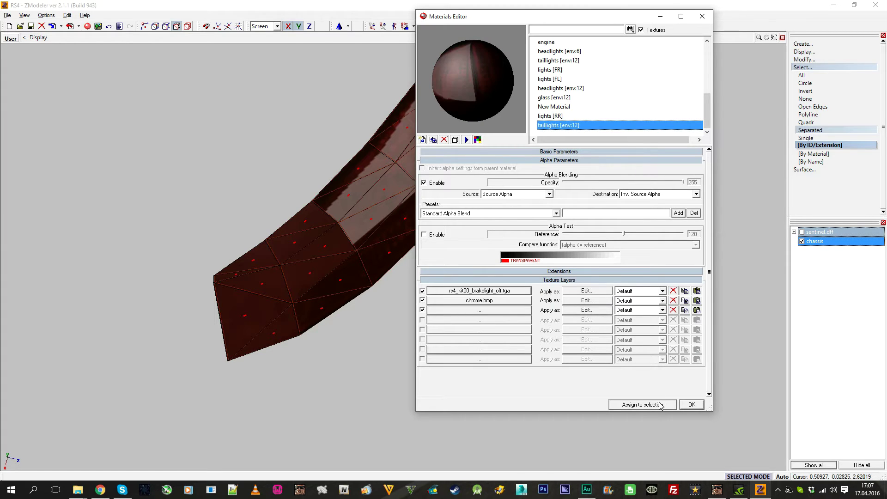
left_click(690, 405)
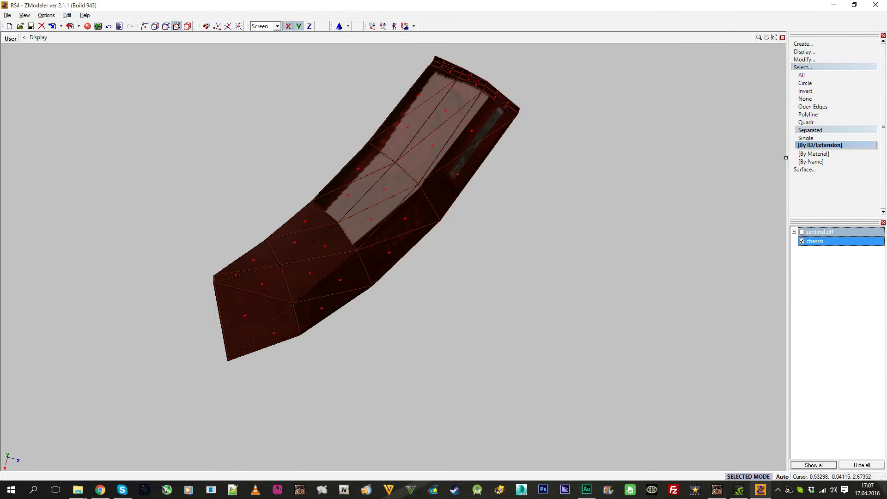
Deselect all polygons and return to object level.
left_click(805, 98)
left_click(805, 67)
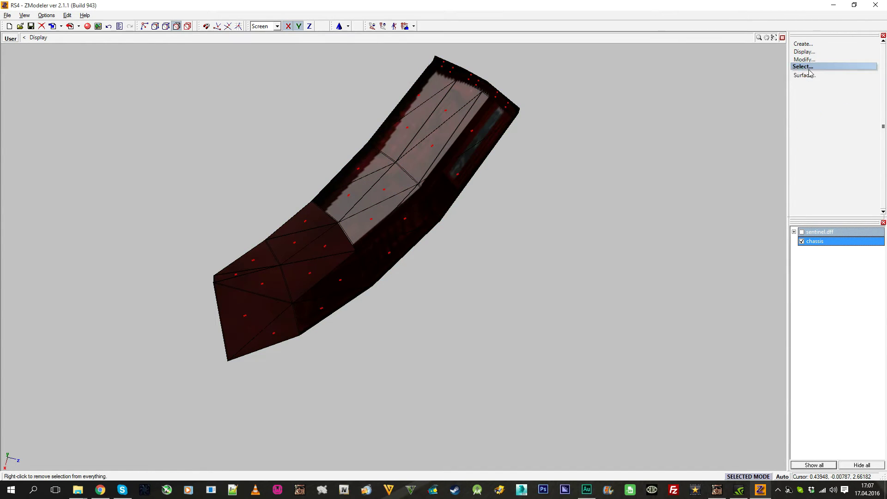
left_click(190, 27)
Examine both combined taillights from several angles, checking how the red layer and the transparent glass overlap.
middle_click_drag(258, 91, 348, 148, "alt")
scroll(353, 150, "down", 3)
middle_click_drag(412, 156, 419, 194)
left_click(330, 171)
scroll(321, 120, "up", 3)
middle_click_drag(302, 132, 326, 165, "alt")
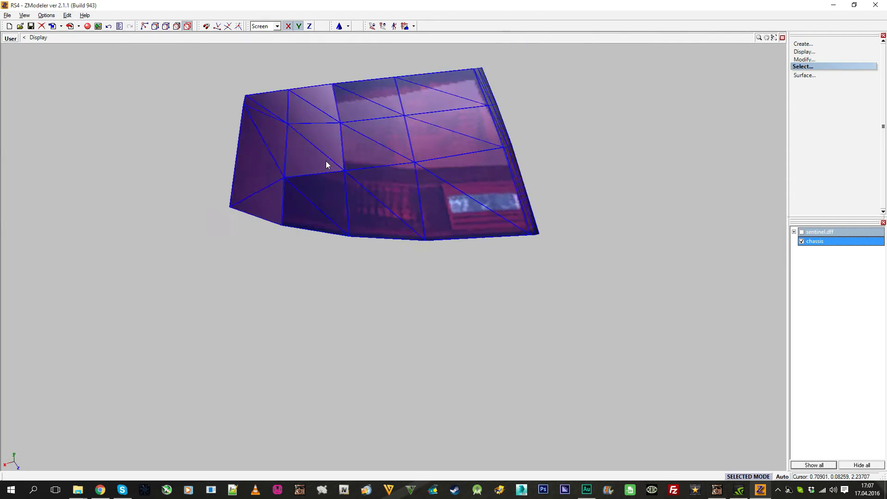
scroll(328, 165, "down", 4)
left_click(411, 183)
middle_click_drag(593, 187, 332, 220)
scroll(416, 224, "down", 2)
middle_click_drag(526, 212, 591, 202, "alt")
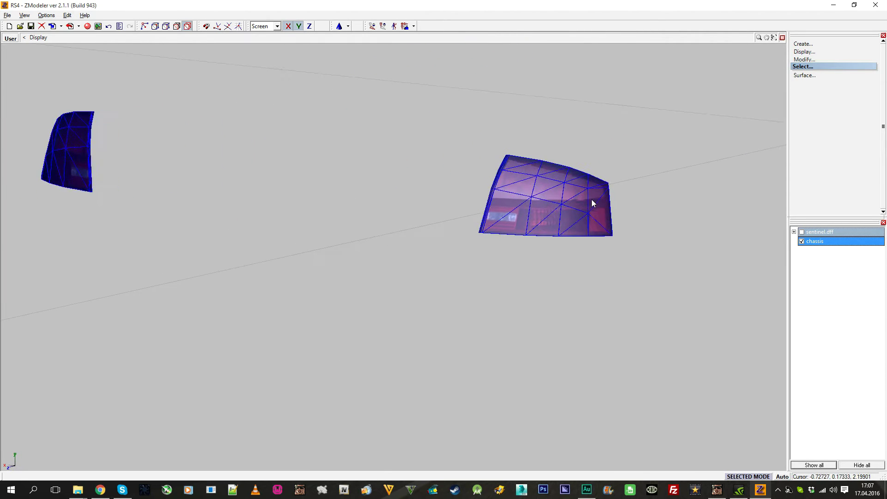
scroll(596, 202, "up", 3)
middle_click_drag(381, 181, 307, 112, "alt")
scroll(261, 196, "up", 1)
left_click(322, 208)
scroll(322, 208, "up", 3)
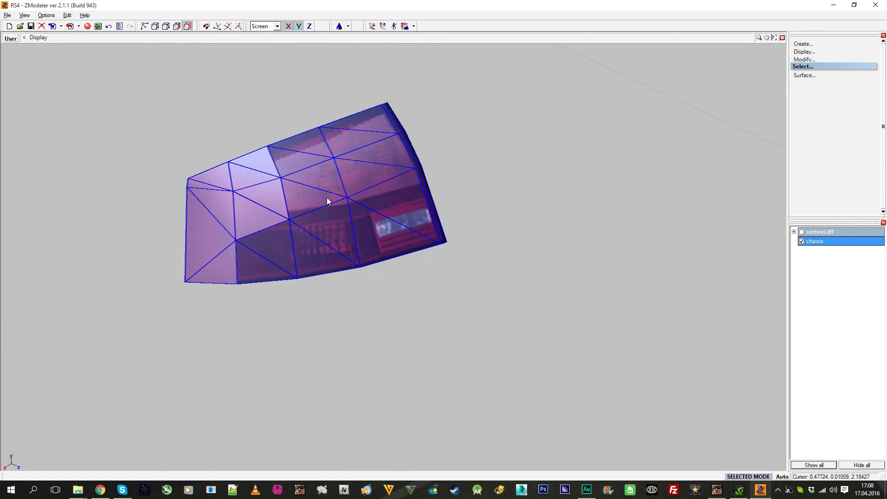
middle_click_drag(241, 215, 406, 270, "alt")
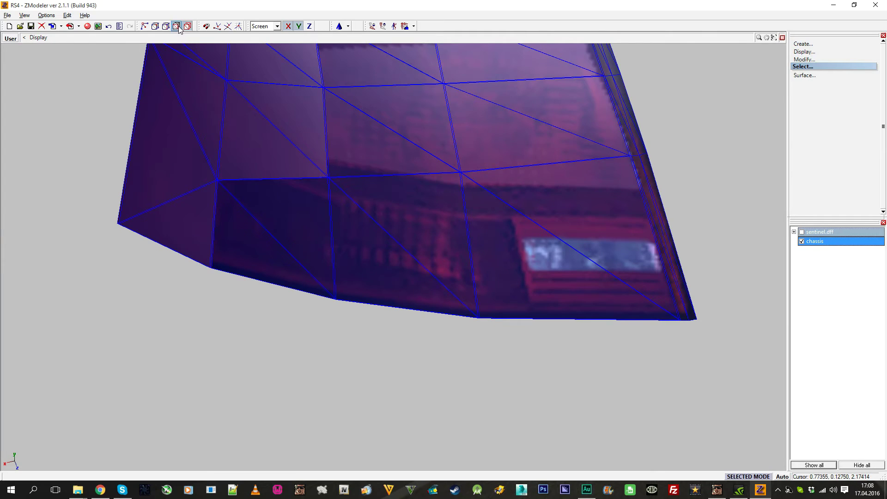
Select only the polygons using the last taillights [env:12] material and detach them as a separate object.
right_click(507, 154)
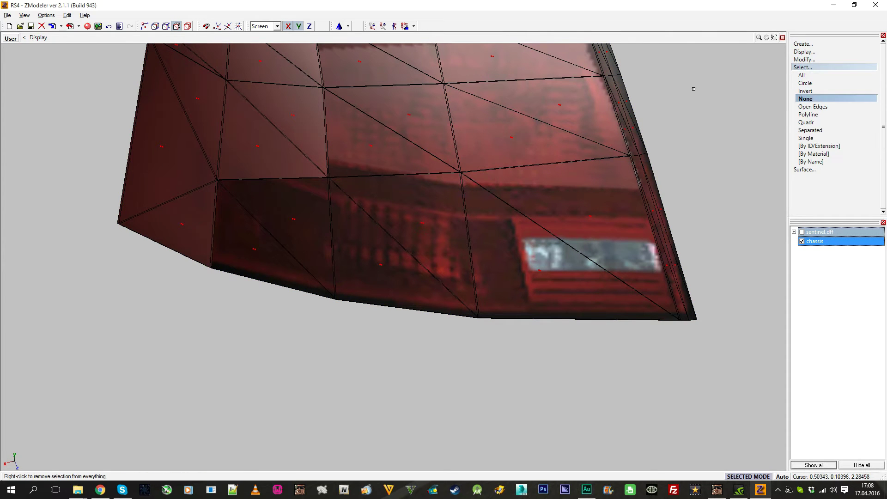
left_click(815, 154)
left_click(220, 206)
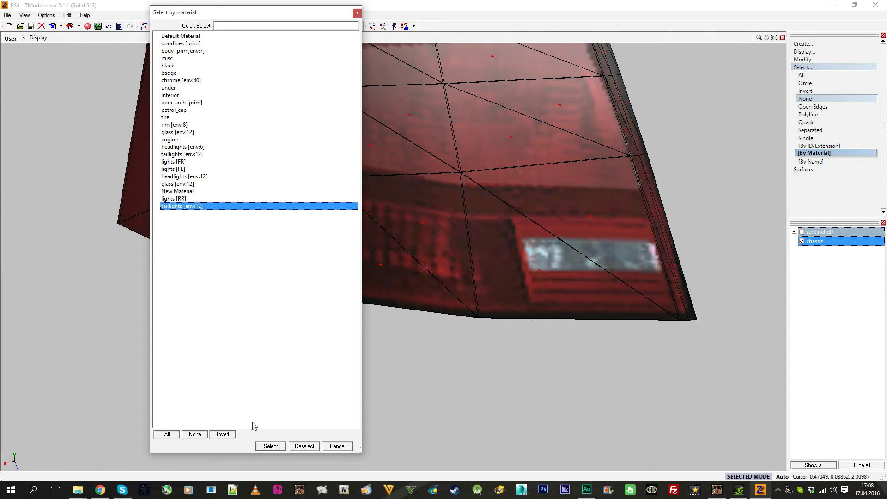
left_click(271, 446)
left_click(504, 194)
left_click(819, 68)
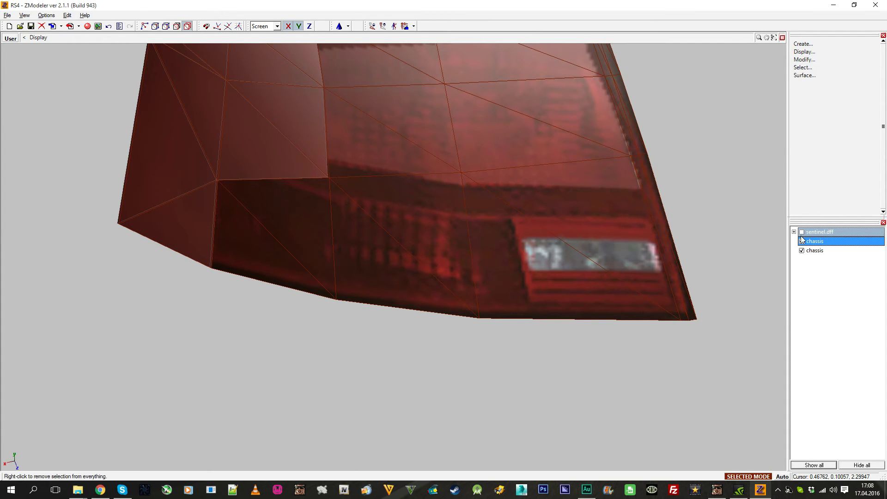
Turn off Selected mode and compare the detached glass with the remaining red layer, each shown alone.
left_click(806, 250)
left_click(766, 473)
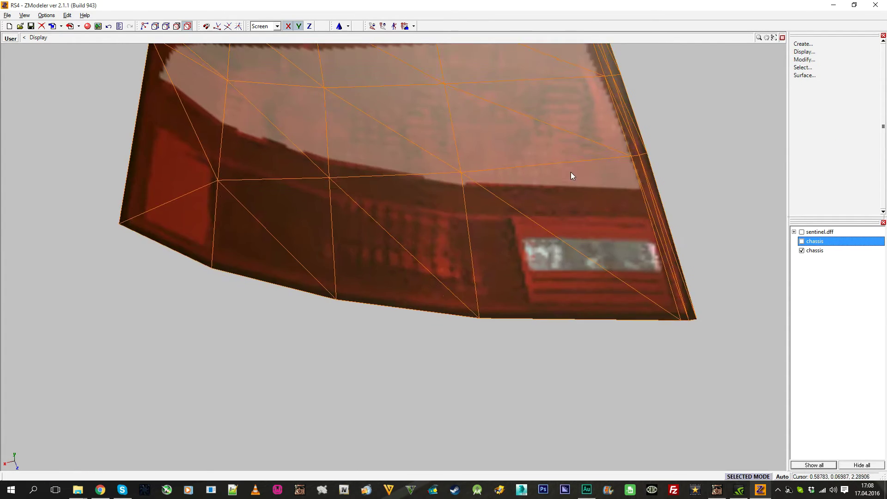
scroll(571, 173, "down", 3)
middle_click_drag(546, 201, 547, 202)
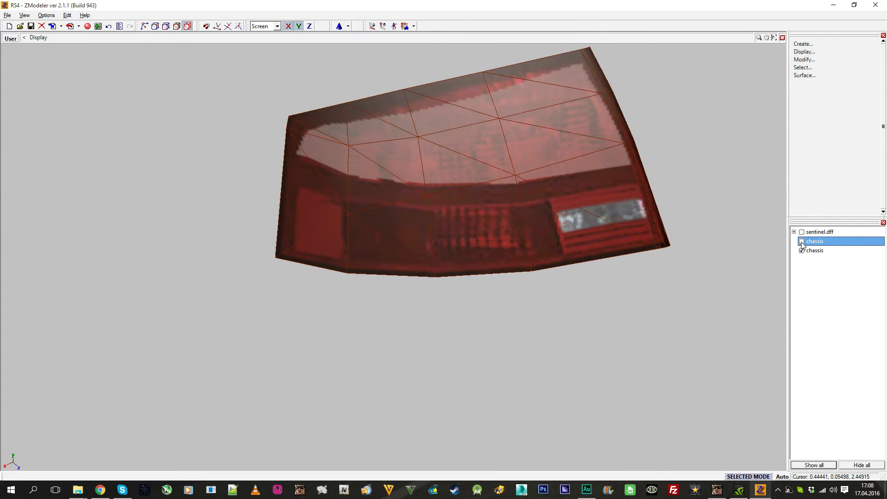
left_click(802, 251)
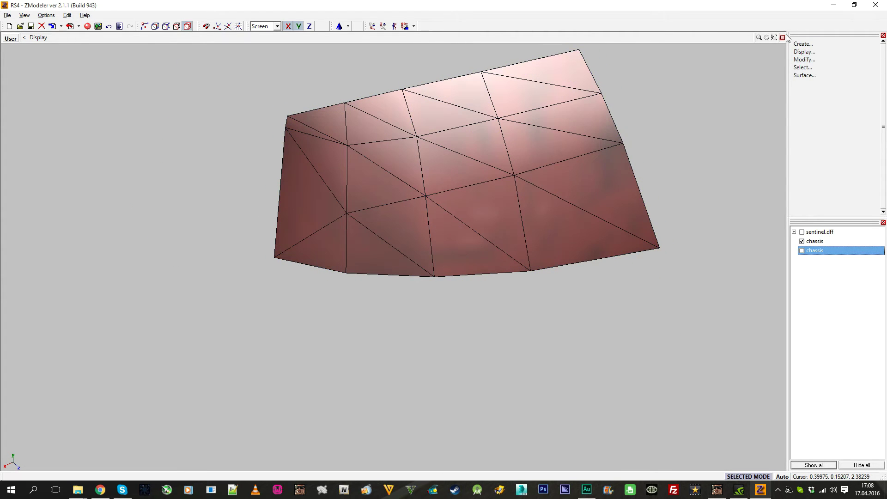
Select all vertices of the red lights layer in the Right view with Selected mode on, and show the glass layer alongside it.
left_click(782, 37)
left_click(803, 59)
left_click(805, 146)
left_click(155, 26)
scroll(443, 93, "down", 3)
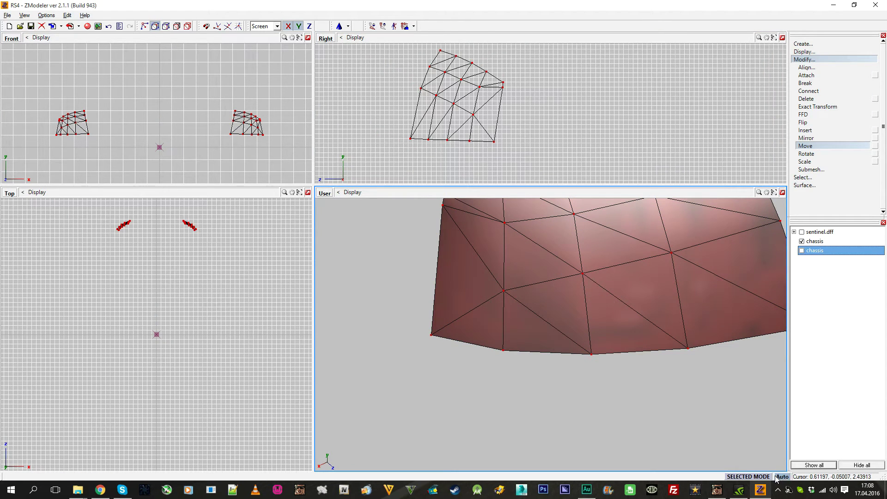
left_click_drag(535, 160, 485, 128)
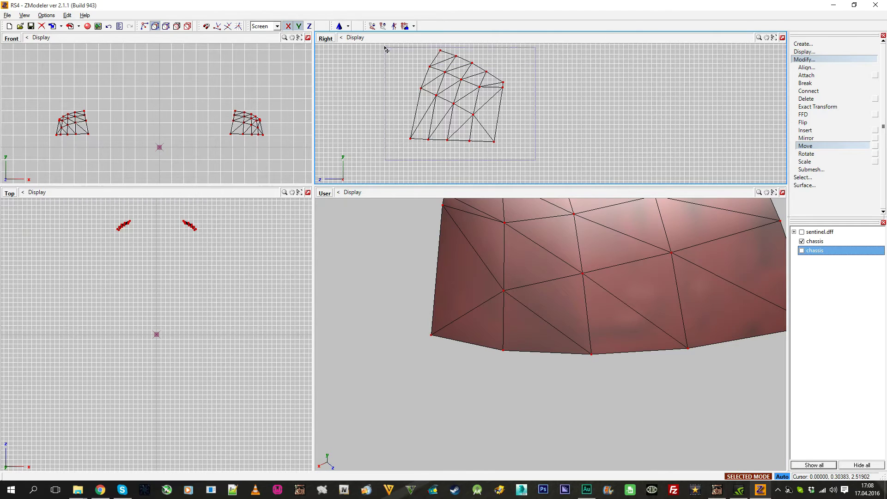
left_click_drag(387, 50, 421, 111)
left_click(718, 202)
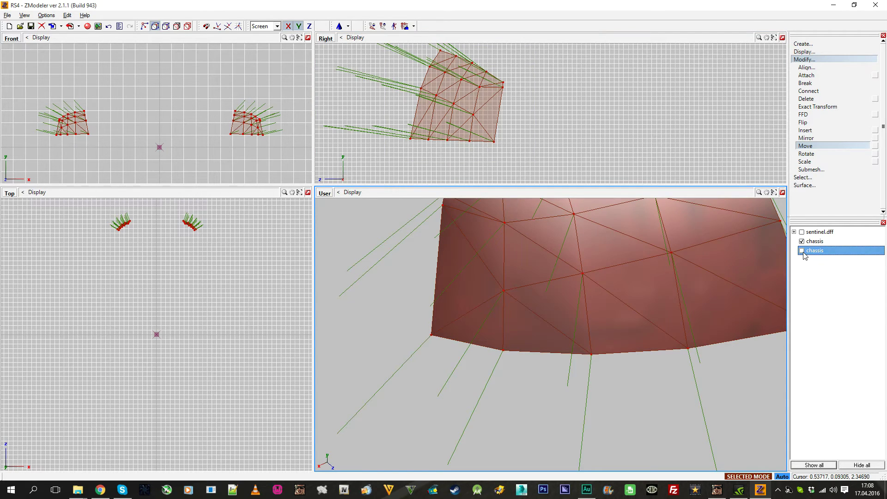
left_click(801, 250)
Move the selected red-layer vertices very slightly inward in the Right view, away from the glass layer.
left_click(495, 154)
left_click_drag(494, 146, 496, 145)
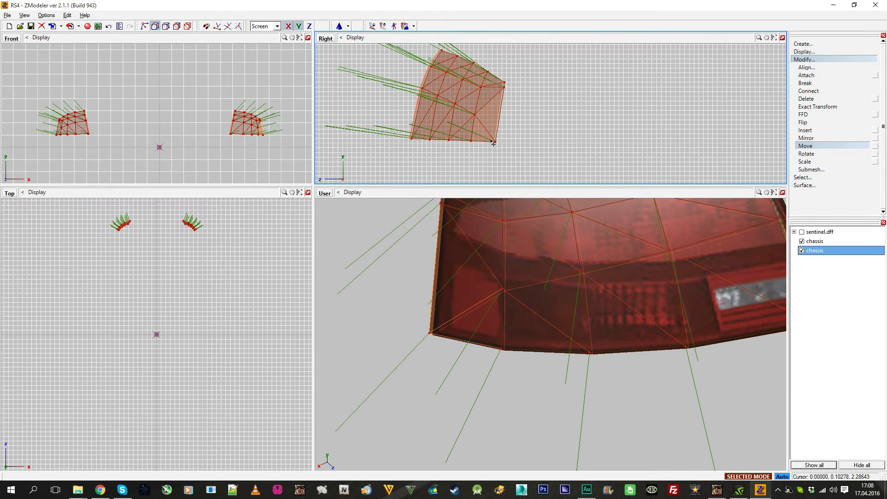
scroll(493, 144, "up", 4)
key("ctrl+z")
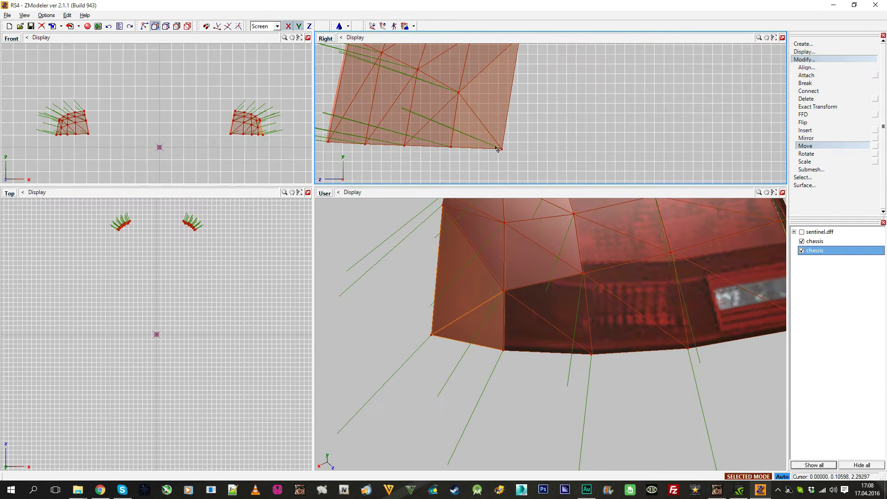
key("ctrl+y")
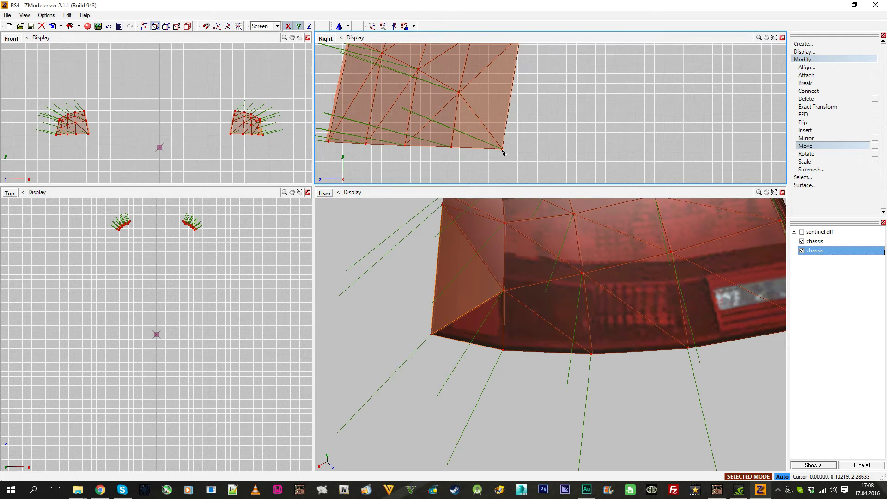
left_click_drag(503, 149, 503, 149)
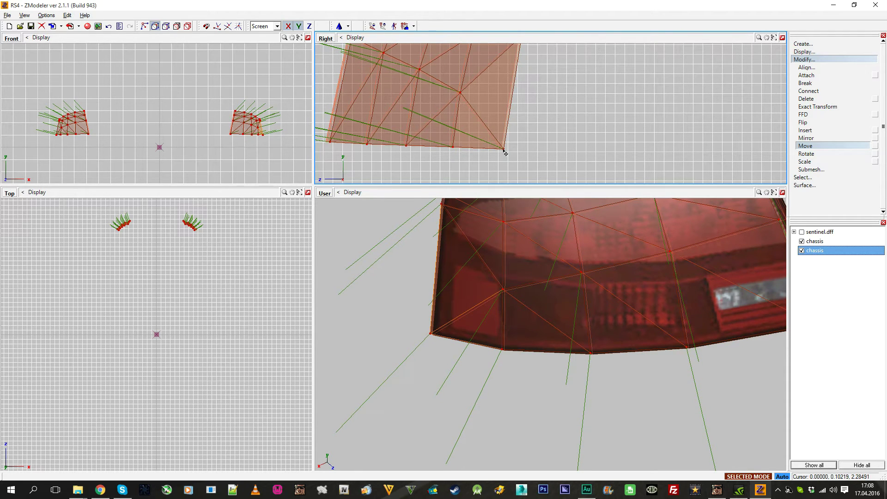
Clear the vertex selection and return to object level in the maximized User view with Selected mode off.
left_click(805, 74)
left_click(803, 60)
left_click(804, 67)
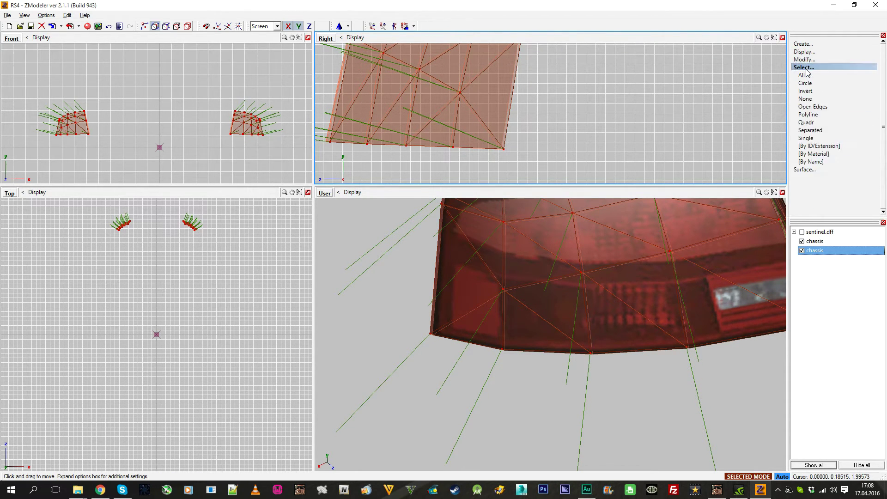
left_click(782, 192)
left_click(757, 477)
left_click(804, 67)
left_click(805, 98)
left_click(803, 68)
left_click(187, 26)
Attach the glass layer as the source to the red lights layer again, isolating each chassis object for picking.
left_click(804, 59)
left_click(805, 75)
left_click(803, 241)
left_click(615, 185)
left_click(802, 242)
left_click(801, 250)
left_click(557, 175)
left_click(804, 60)
Switch the view to 3D and show the sentinel.dff car model together with the combined taillights to check their appearance.
scroll(639, 132, "down", 8)
scroll(541, 218, "up", 5)
middle_click_drag(512, 222, 4, 48)
left_click(15, 46)
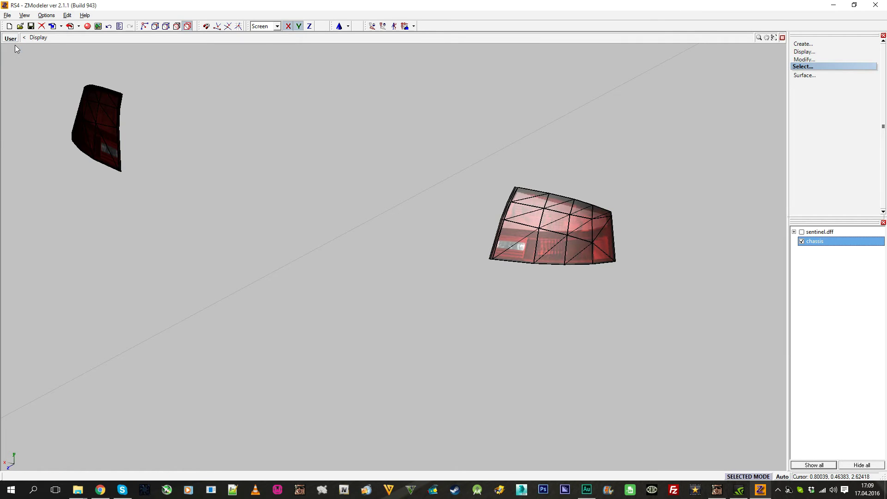
left_click(10, 38)
left_click(20, 113)
scroll(413, 297, "up", 6)
middle_click_drag(379, 259, 416, 255)
scroll(416, 257, "up", 2)
left_click(802, 233)
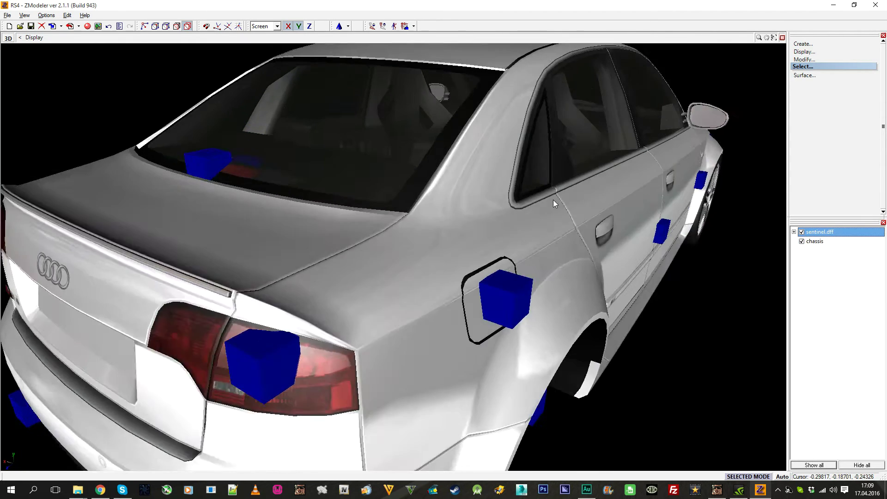
scroll(575, 197, "down", 2)
scroll(705, 232, "up", 2)
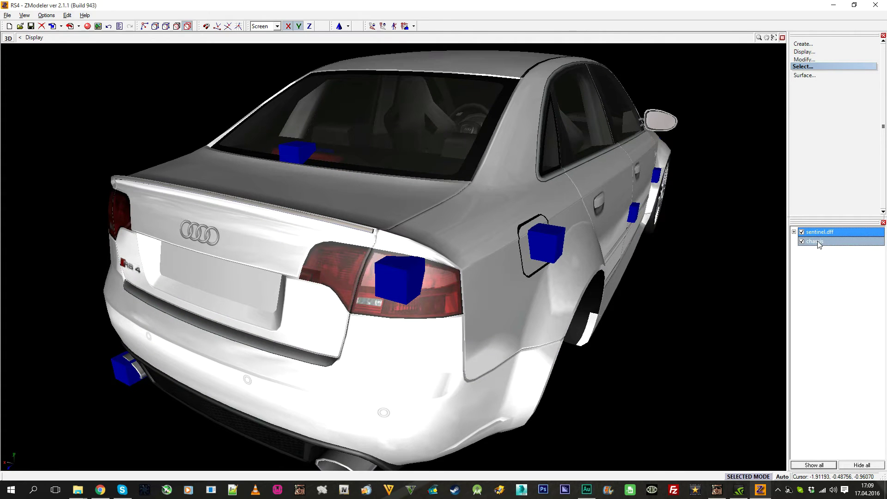
Place the combined taillights object under chassis_dummy in the sentinel.dff hierarchy and attach it to the main chassis object.
left_click_drag(818, 233, 839, 261)
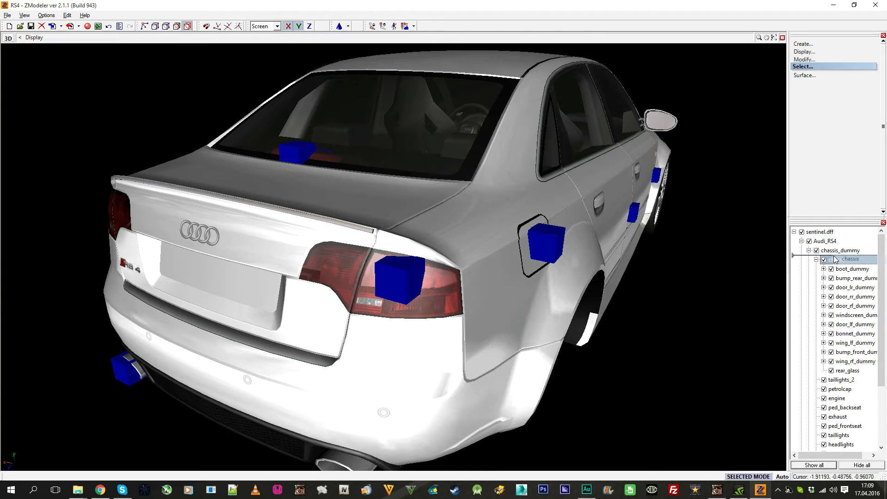
left_click(782, 38)
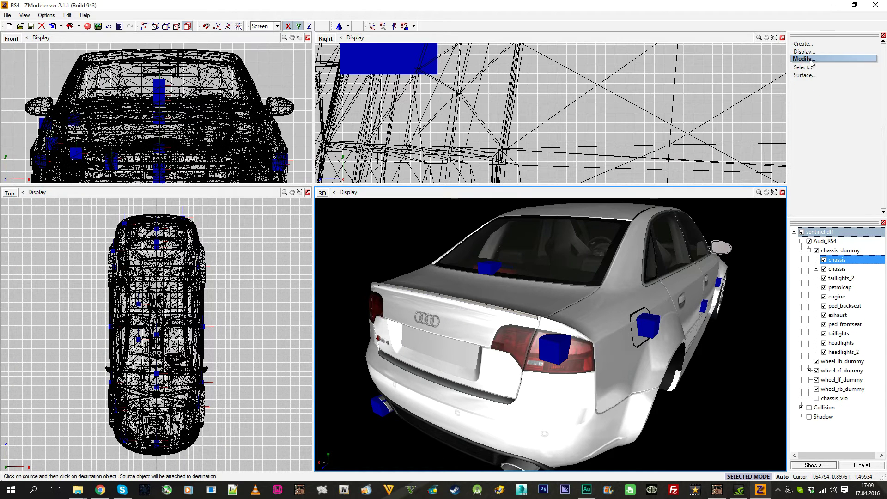
left_click(817, 76)
scroll(561, 112, "down", 5)
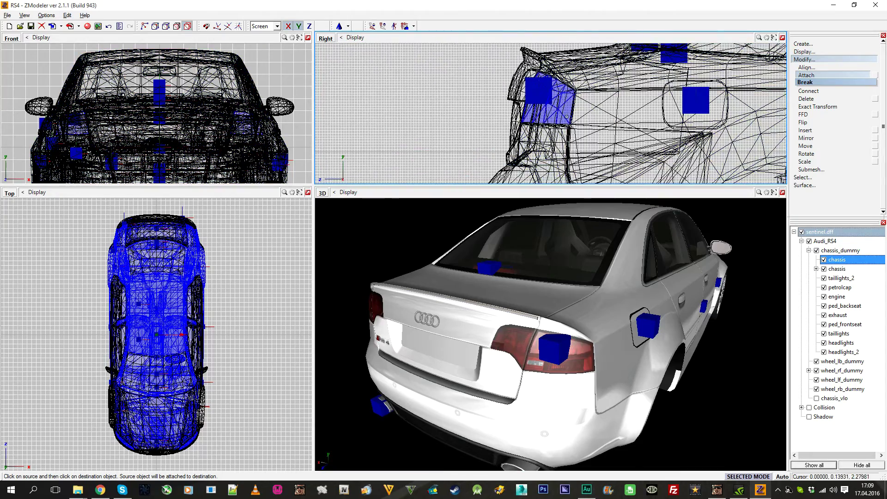
scroll(561, 112, "up", 3)
left_click(704, 87)
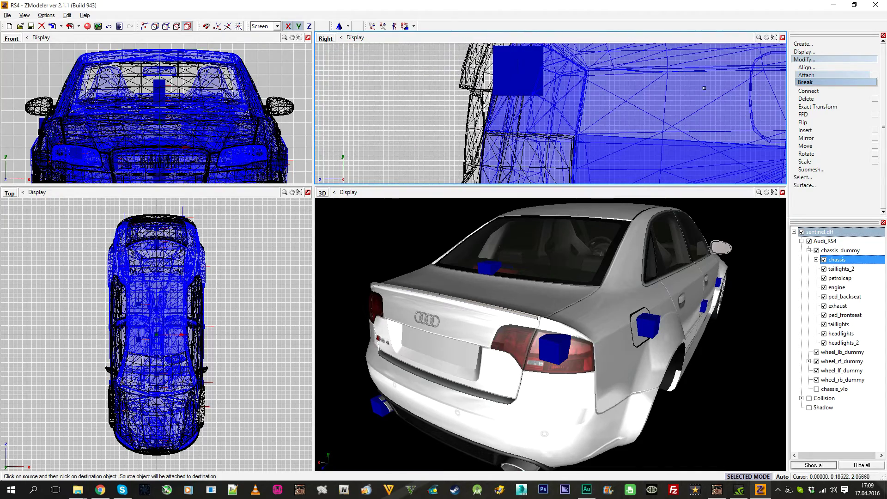
Examine the attached taillights and the rear of the car up close in the maximized 3D view.
left_click(802, 60)
left_click(782, 193)
scroll(498, 132, "down", 3)
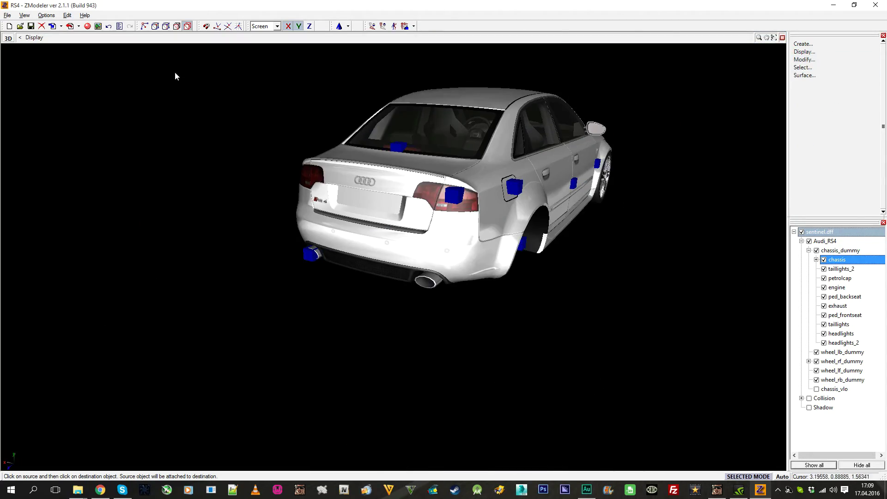
scroll(478, 192, "up", 4)
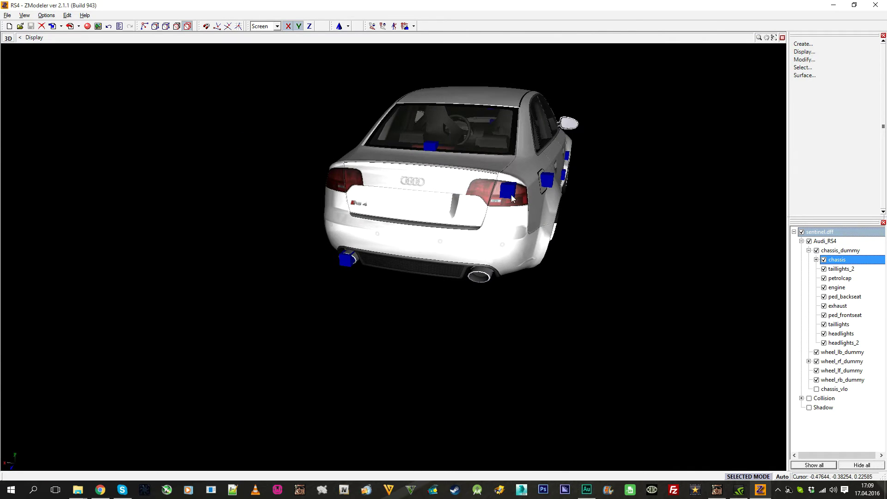
scroll(449, 188, "up", 3)
middle_click_drag(478, 191, 348, 221)
scroll(439, 174, "up", 3)
scroll(439, 174, "down", 3)
scroll(525, 201, "up", 3)
scroll(581, 193, "down", 5)
scroll(470, 232, "up", 4)
scroll(471, 237, "down", 4)
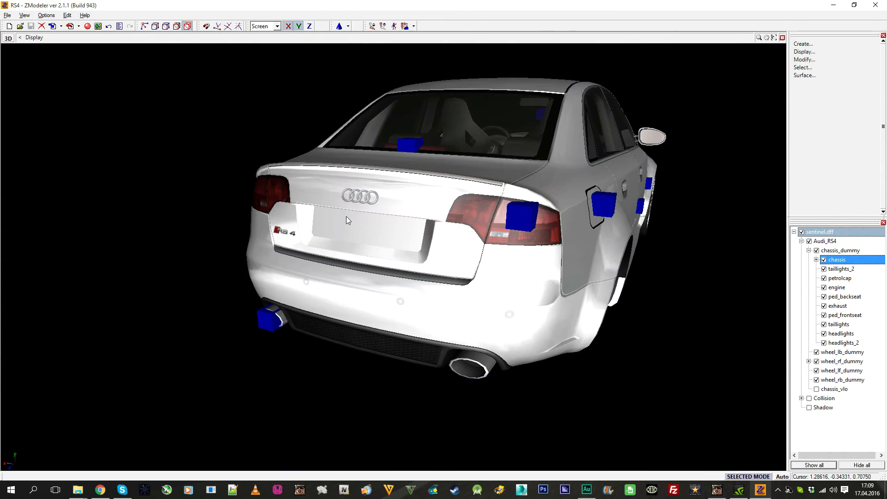
Import the admiral.dff model from the original_cars folder into the scene alongside the sentinel.dff car.
left_click(781, 37)
scroll(639, 99, "down", 5)
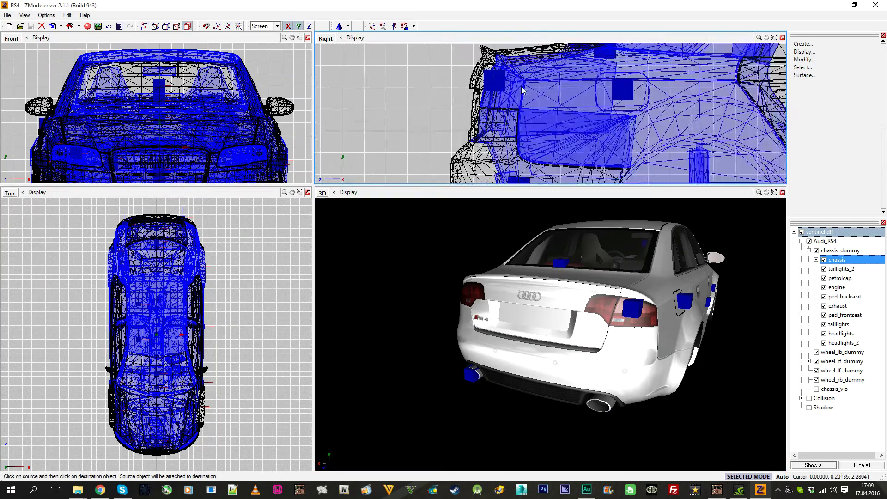
scroll(510, 91, "down", 3)
middle_click_drag(632, 109, 490, 115)
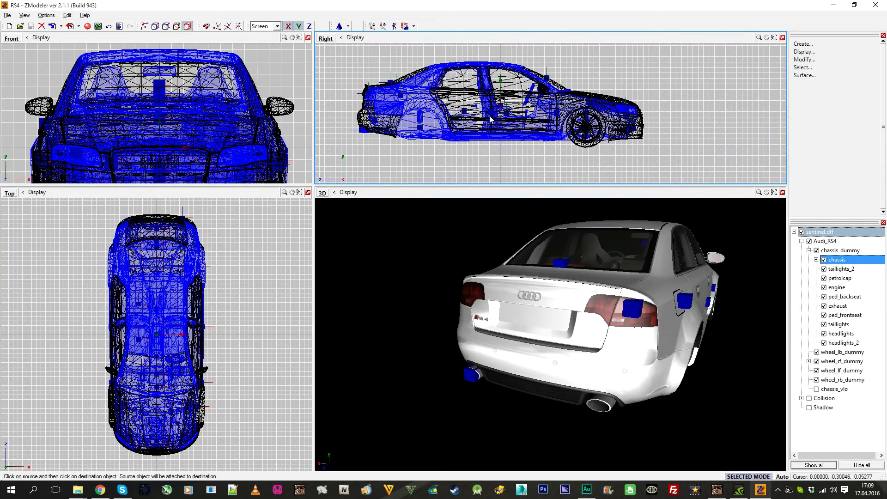
left_click(106, 46)
left_click(55, 28)
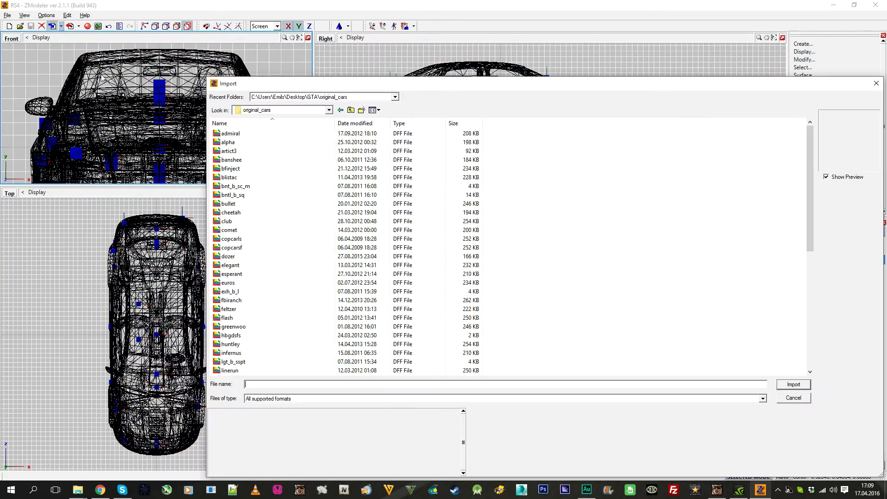
left_click(258, 212)
double_click(255, 136)
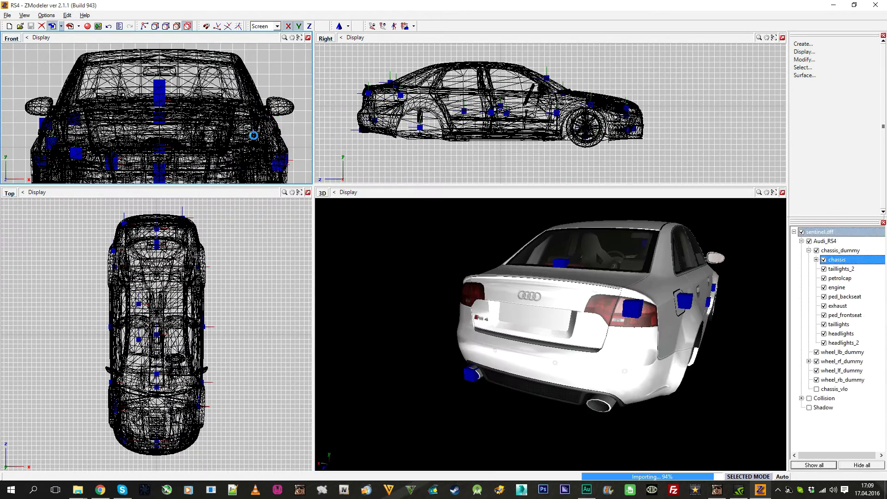
left_click(4, 143)
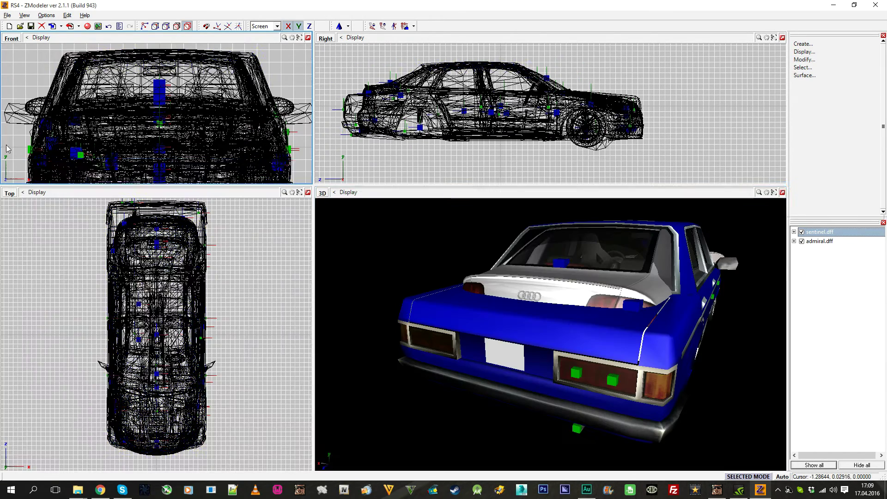
Look through the admiral.dff hierarchy and toggle boot_ok's visibility to find which object holds the licence plate.
left_click(482, 95)
left_click(818, 241)
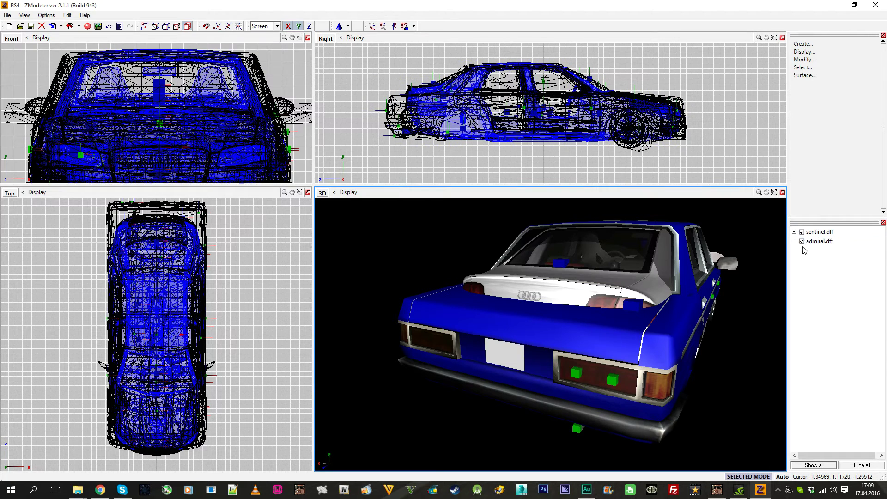
left_click(801, 251)
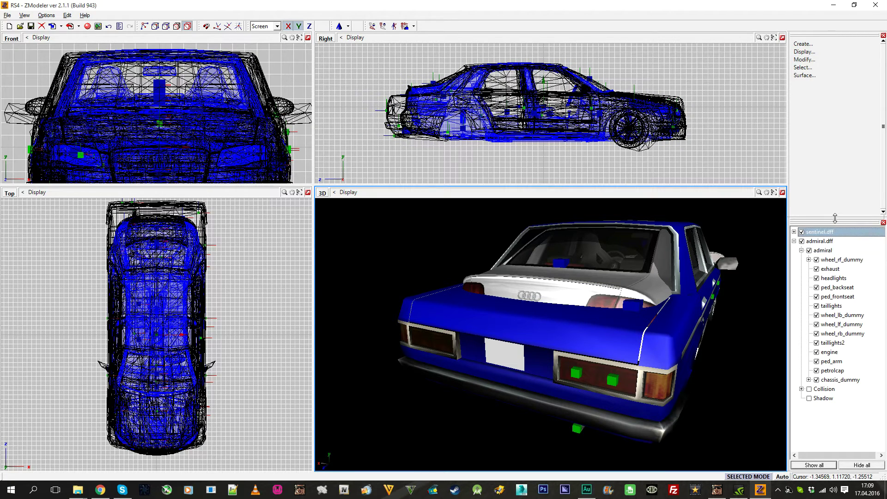
left_click_drag(834, 218, 834, 114)
left_click(830, 165)
left_click(810, 156)
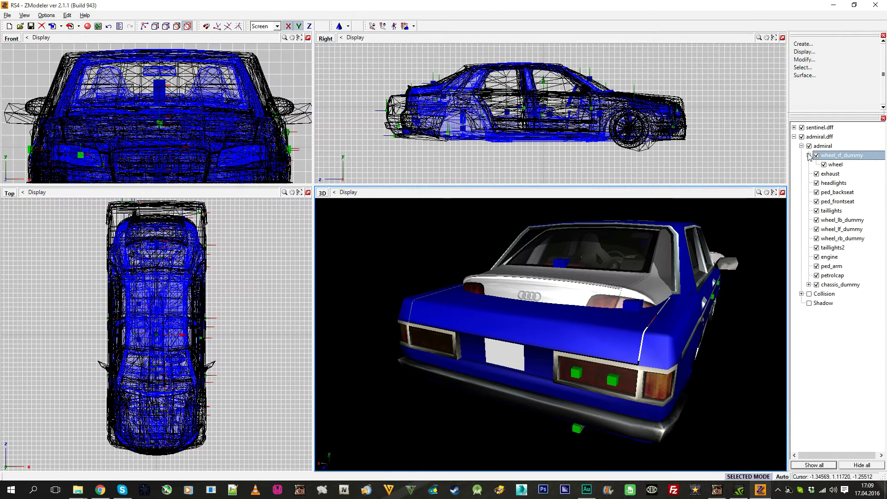
left_click(807, 275)
left_click(827, 312)
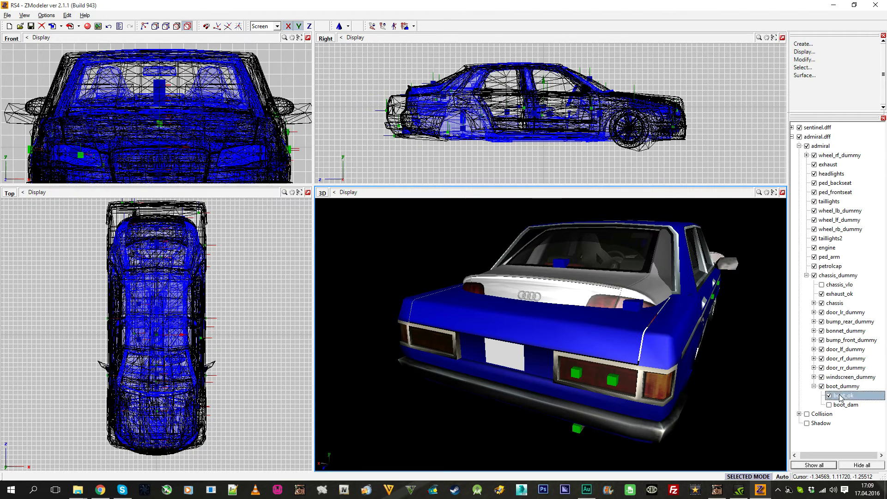
left_click(839, 396)
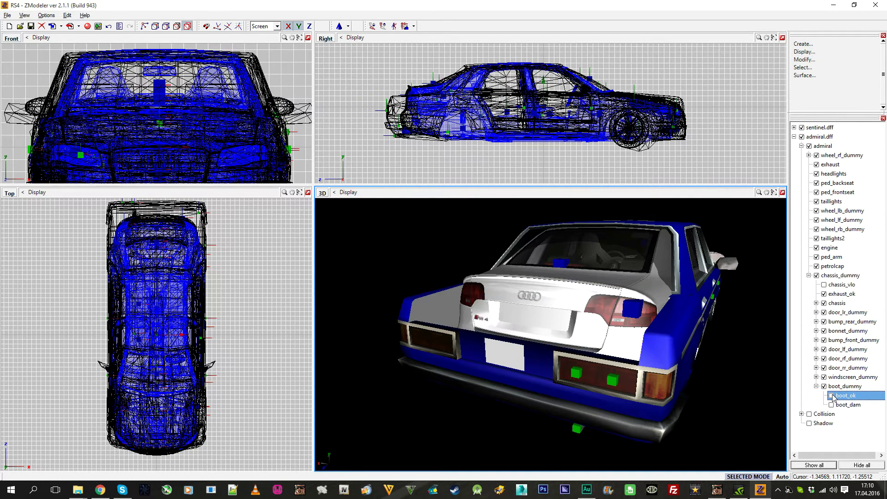
Move the admiral's chassis object out to the top level, then delete admiral.dff and the chassis's child object.
left_click(816, 303)
left_click(824, 305)
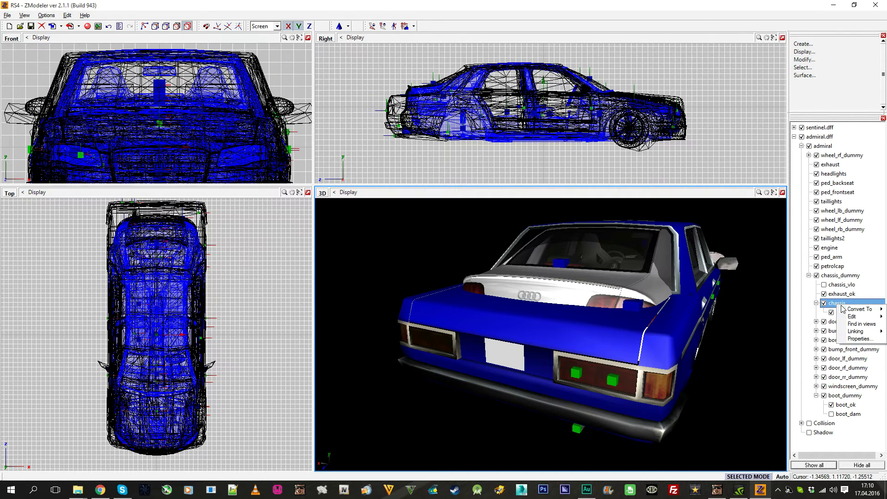
left_click(830, 334)
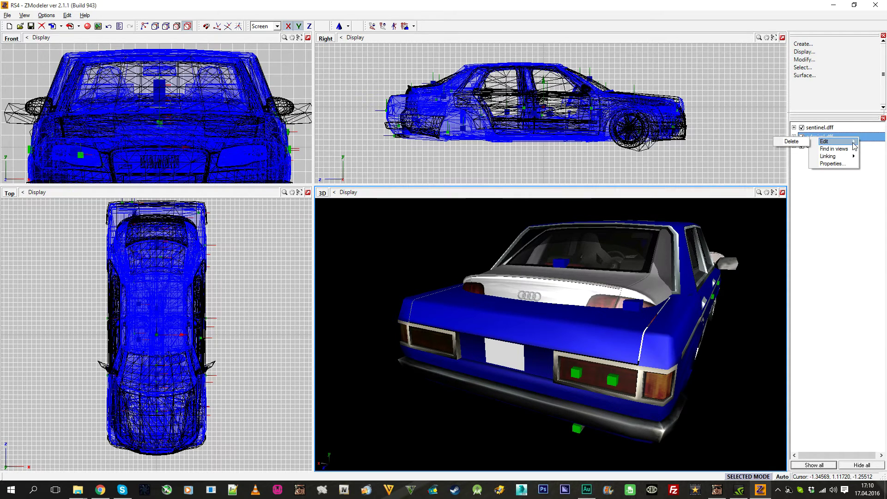
left_click(791, 142)
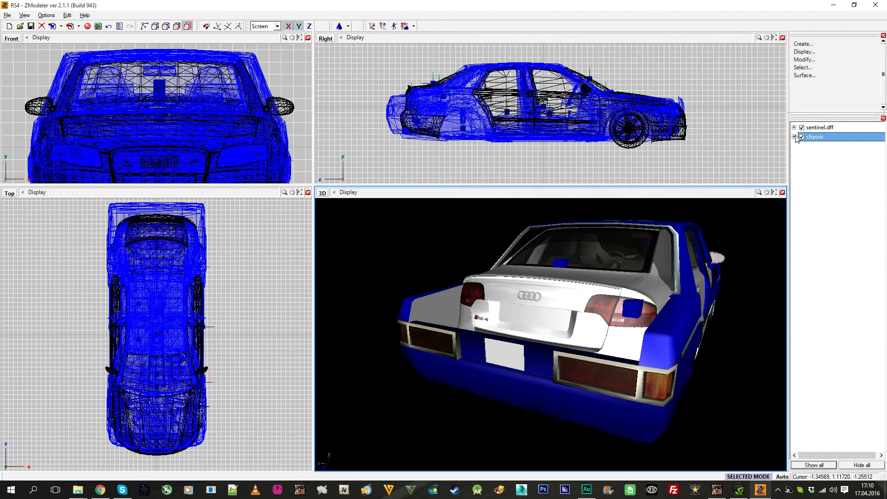
right_click(828, 151)
left_click(808, 151)
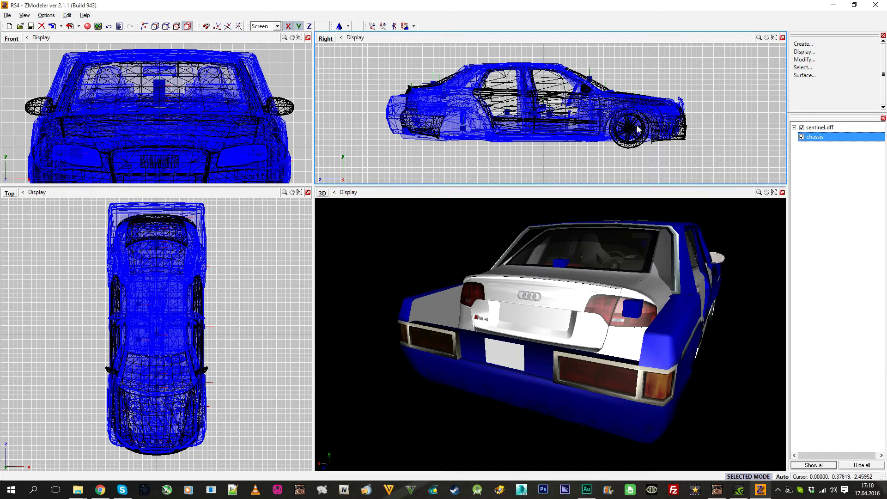
Hide sentinel.dff and delete all vertices of the admiral chassis except those at its rear end.
left_click(796, 129)
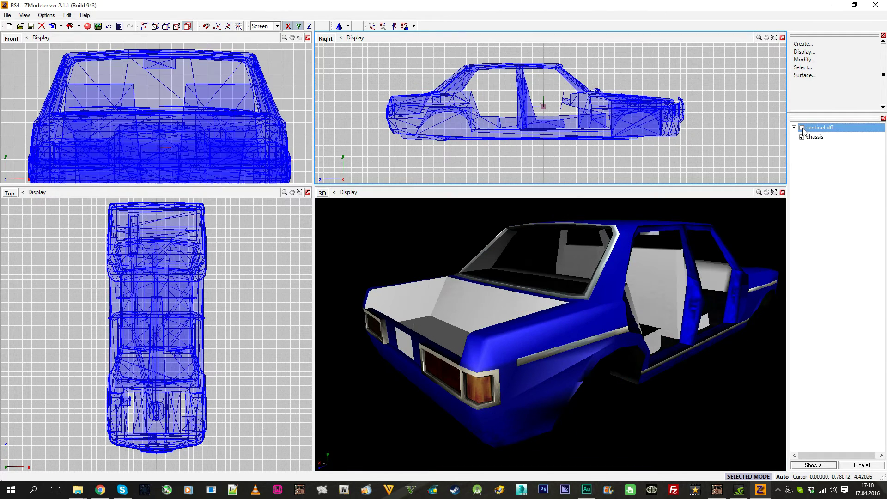
key("F5")
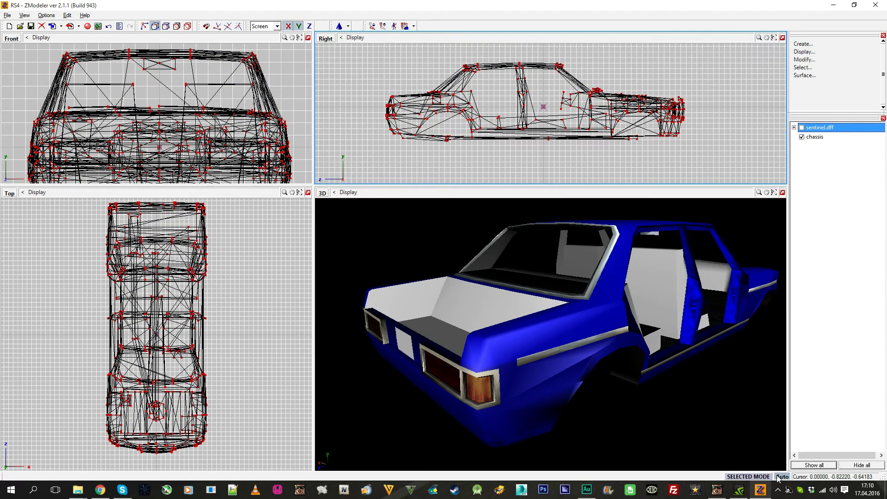
left_click(780, 476)
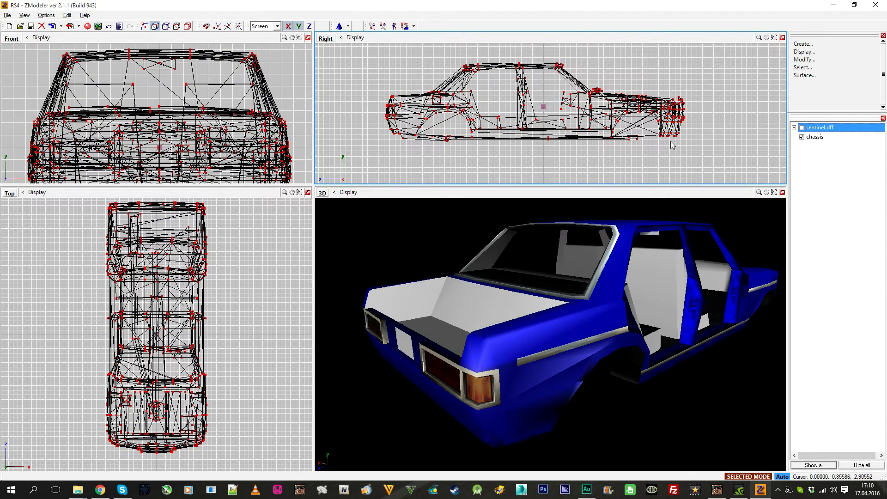
key("ctrl+a")
Delete the remaining rear-end vertices below and on both sides of the licence plate, keeping only the plate.
scroll(383, 155, "up", 5)
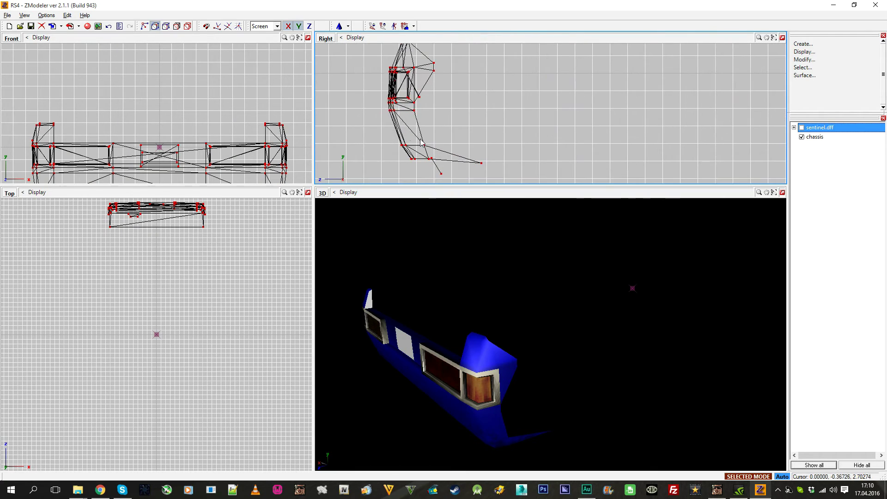
left_click_drag(454, 121, 414, 103)
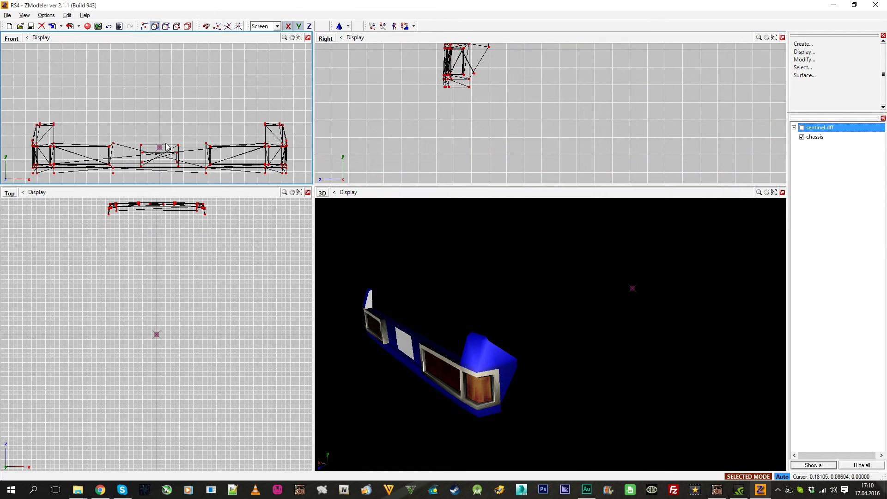
middle_click_drag(110, 104, 119, 80)
left_click_drag(251, 100, 202, 75)
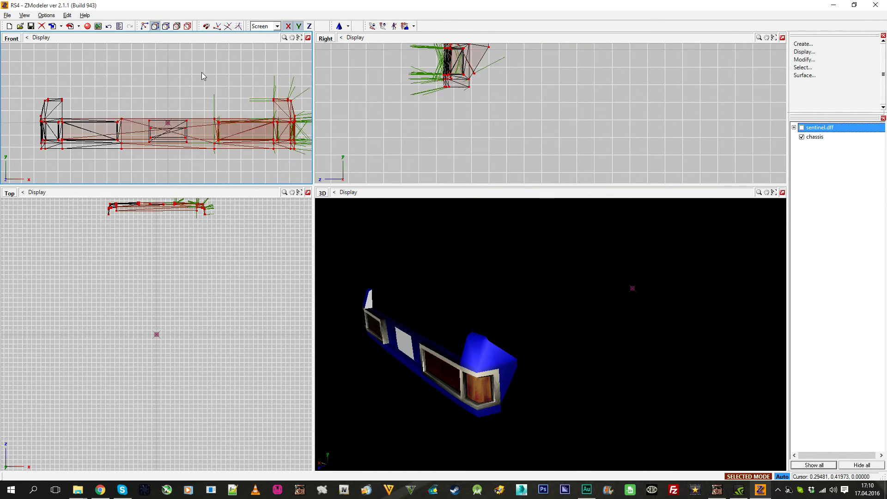
key("Delete")
scroll(46, 70, "up", 2)
left_click_drag(180, 167, 178, 164)
key("Delete")
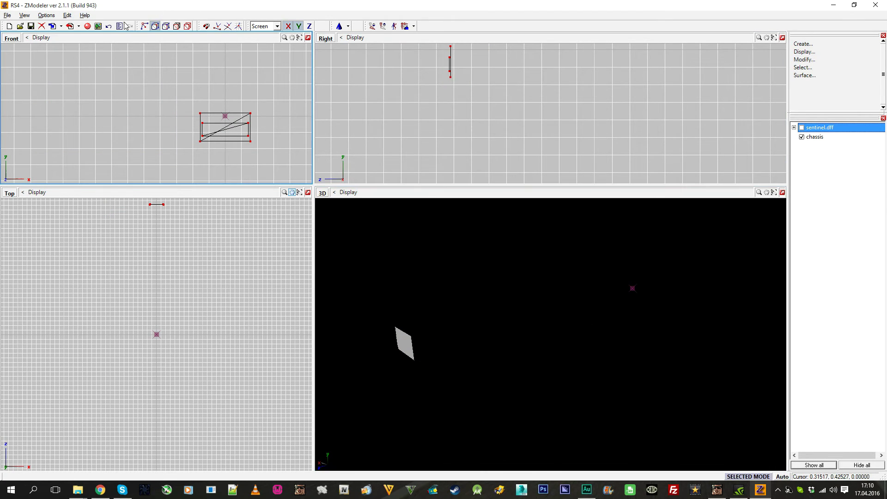
Return to object level and show sentinel.dff together with the isolated licence plate at the car's rear.
left_click(187, 26)
left_click(801, 127)
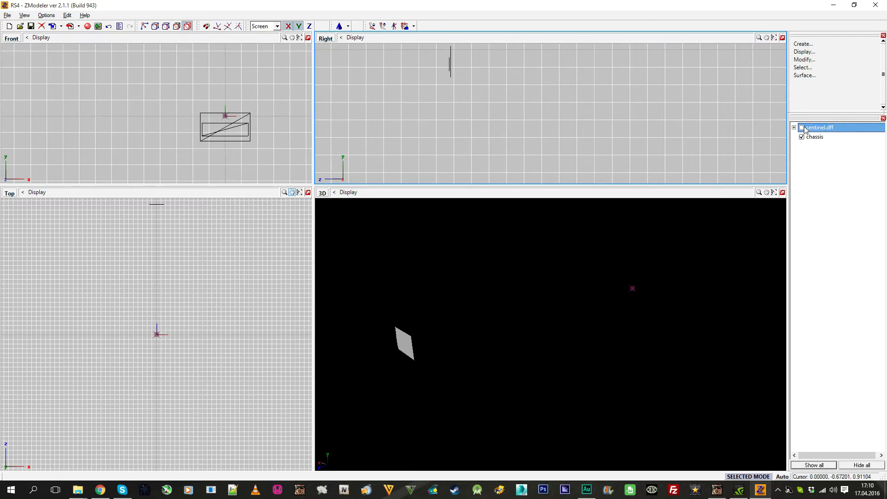
middle_click_drag(628, 272, 550, 235)
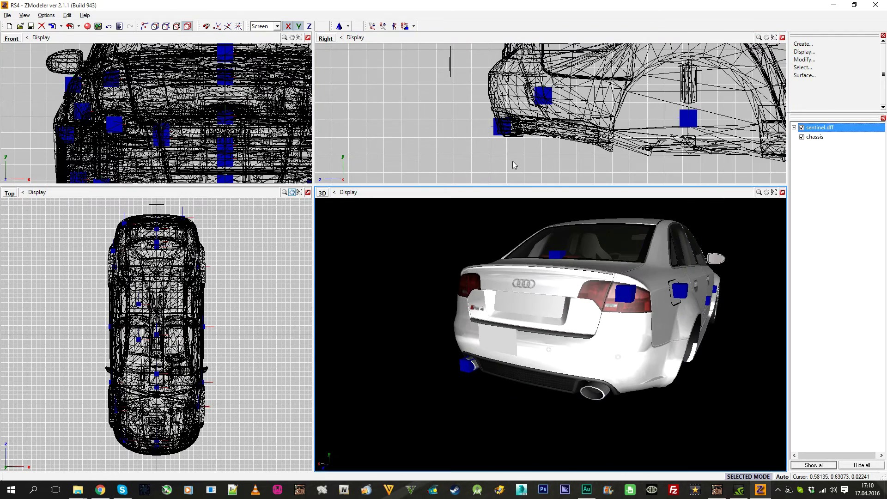
left_click(96, 27)
left_click(459, 51)
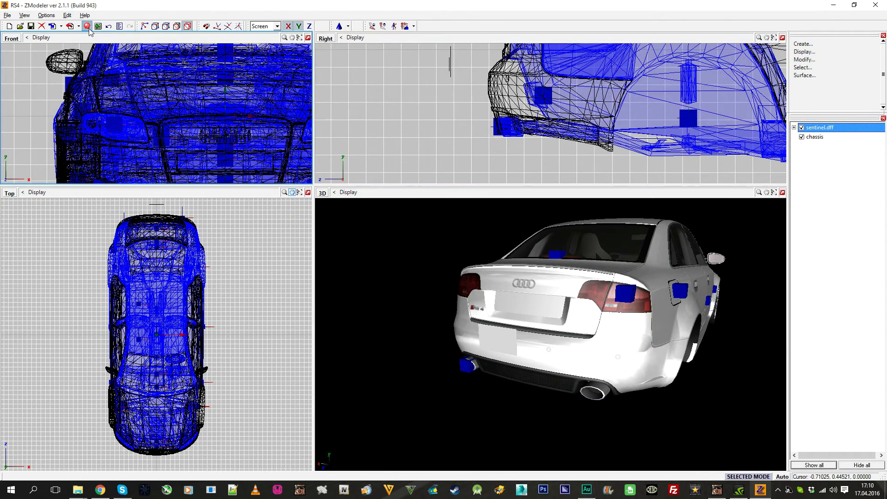
Delete the leftover admiral materials at the end of the materials list, from vehicletyres128 back through the vehiclelights128 variants.
left_click(87, 26)
left_click(649, 110)
scroll(650, 111, "down", 10)
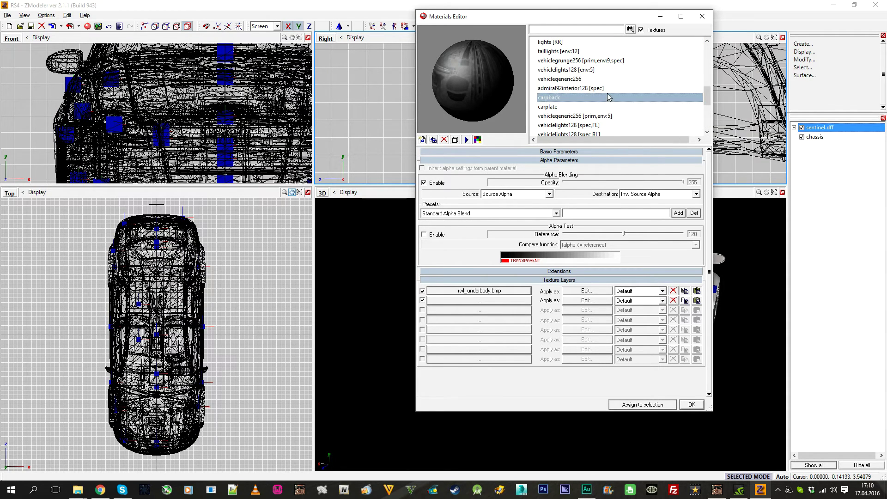
left_click(609, 97)
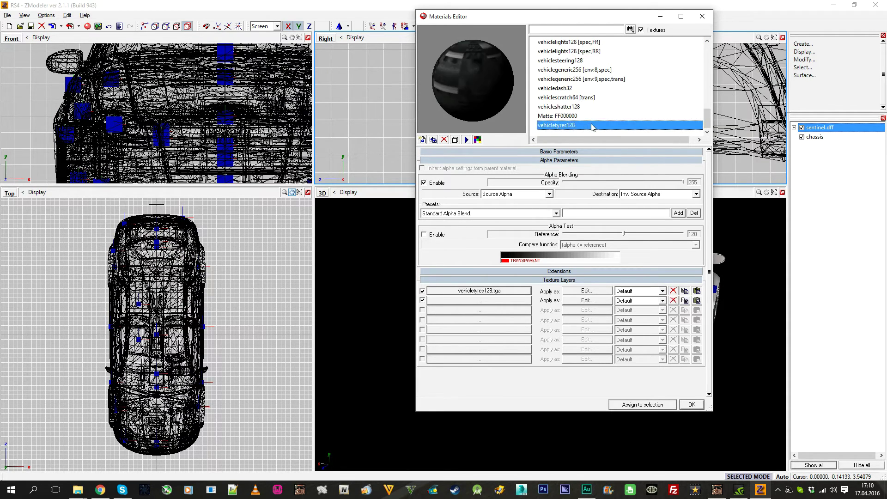
scroll(614, 97, "up", 10)
left_click(622, 98)
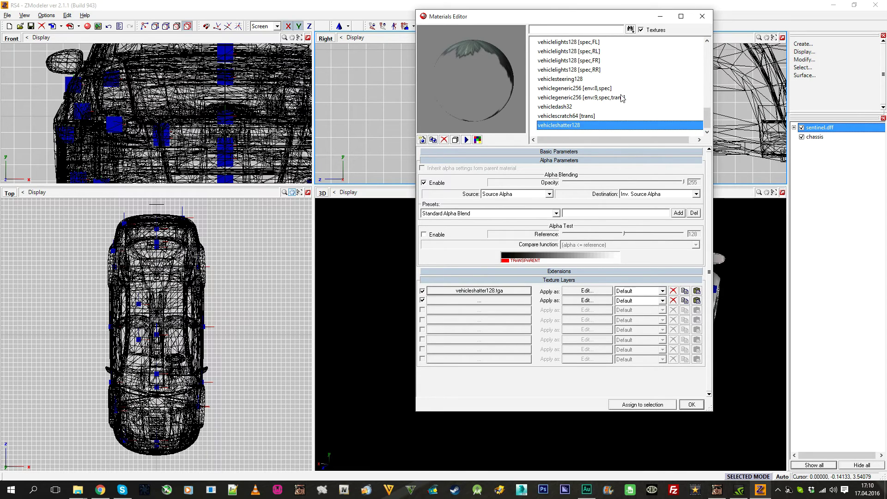
key("Delete")
key("Delete")
key("Delete")
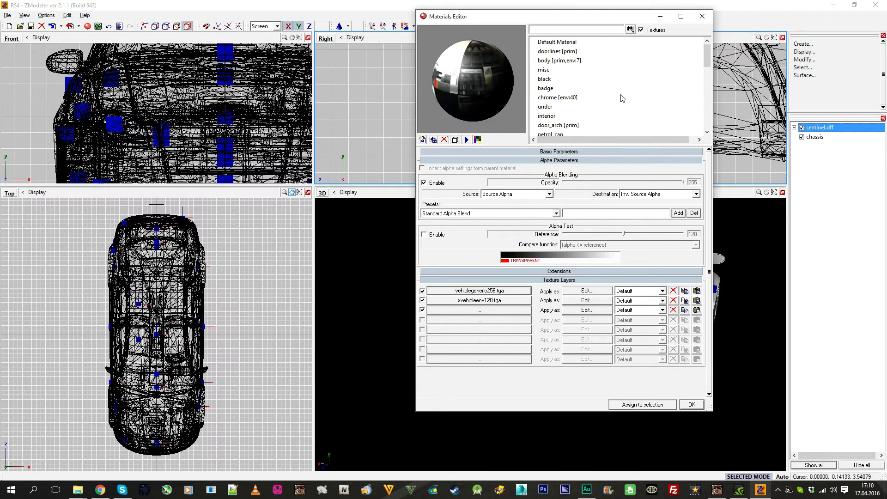
scroll(624, 98, "down", 4)
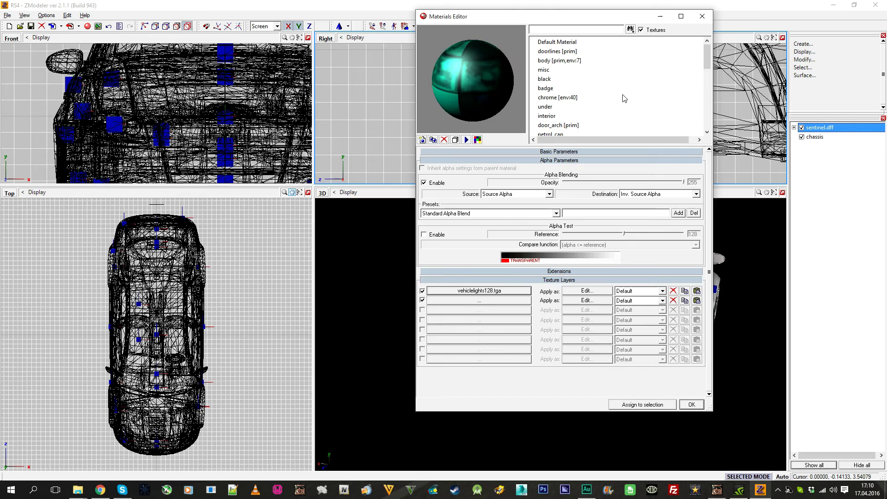
key("Delete")
key("Delete")
Try to clear the remaining admiral materials by deleting carpback and admiral92interior128, then close the materials editor.
scroll(623, 98, "down", 8)
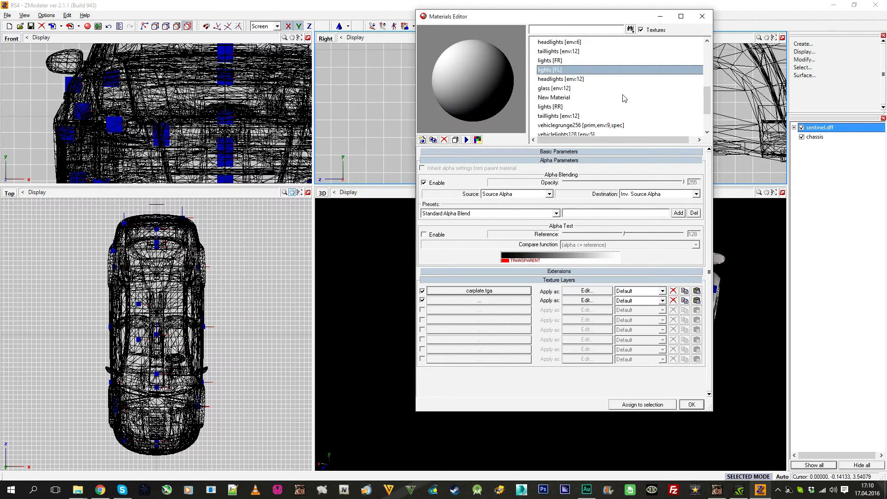
key("Up")
key("Delete")
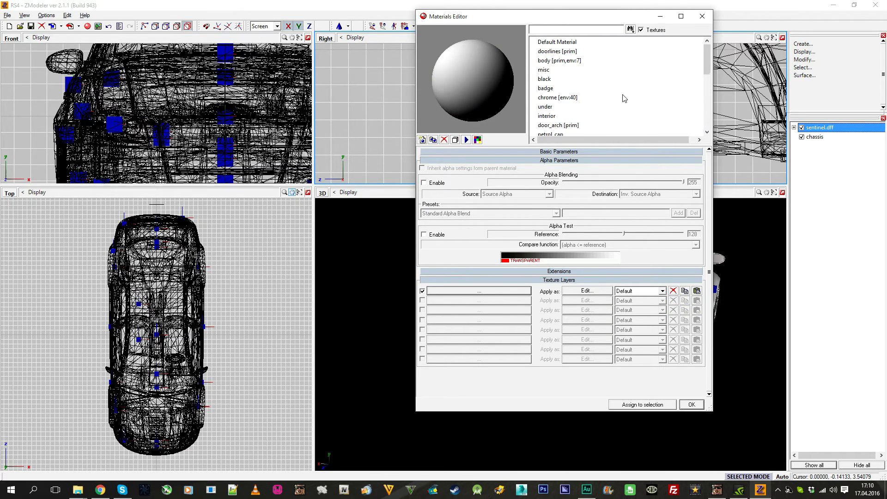
scroll(624, 98, "down", 8)
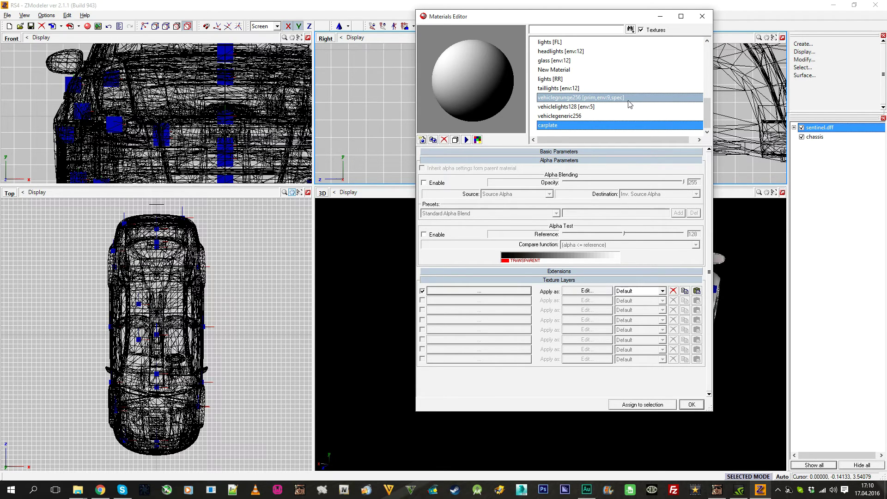
left_click(691, 404)
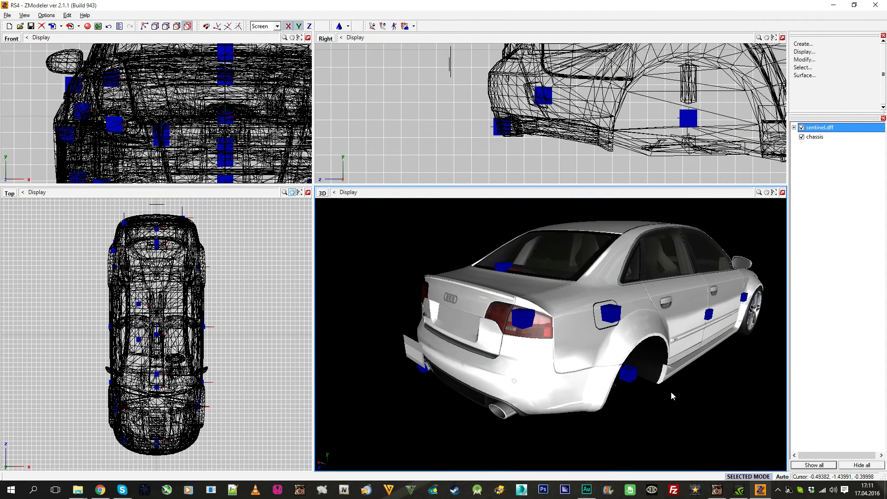
Delete the admiral92interior128, vehiclegeneric256, vehiclegrunge256 and vehiclelights128 materials, keeping only carpback and carplate from the admiral.
left_click(87, 26)
left_click(629, 124)
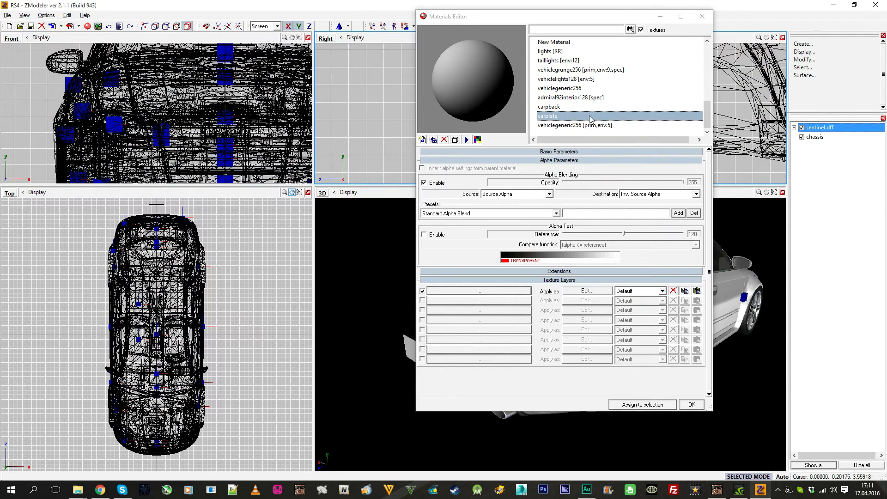
key("Delete")
left_click(576, 108)
key("Delete")
left_click(575, 108)
key("Delete")
left_click(570, 97)
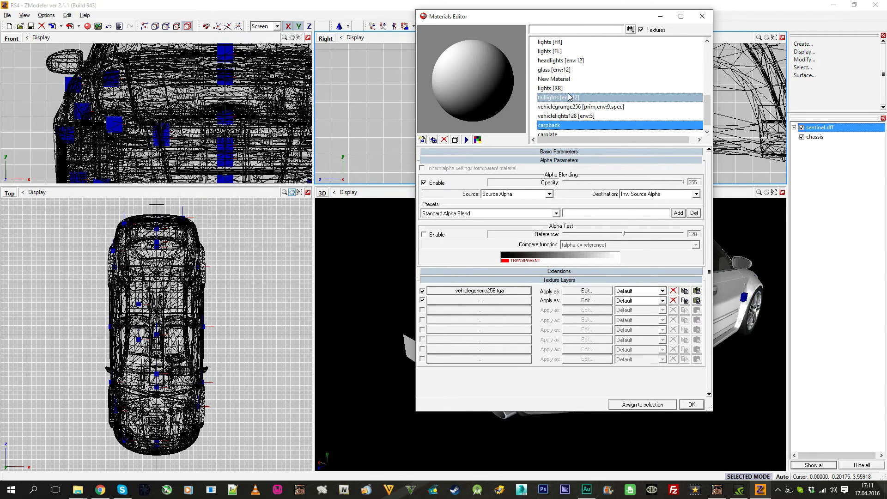
key("Down")
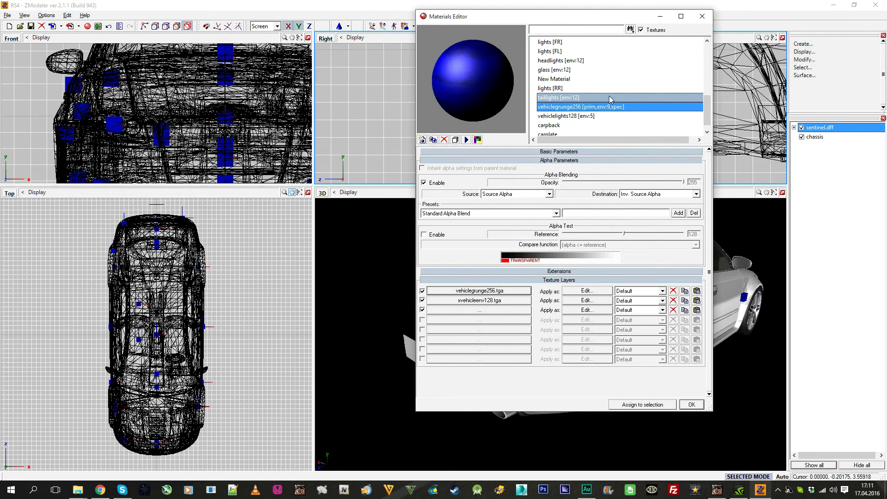
key("Delete")
key("Delete")
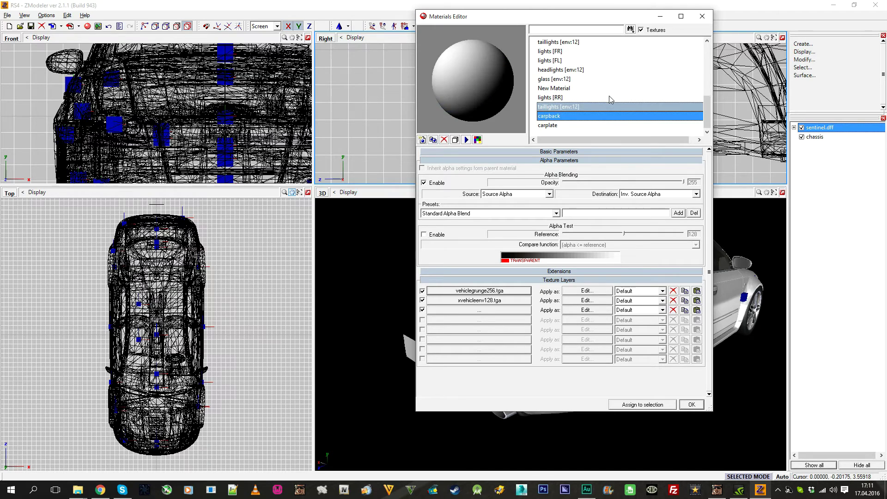
Enable the Specular Highlight extension on the carplate material with a strength of 78.
key("Up")
key("Down")
key("Down")
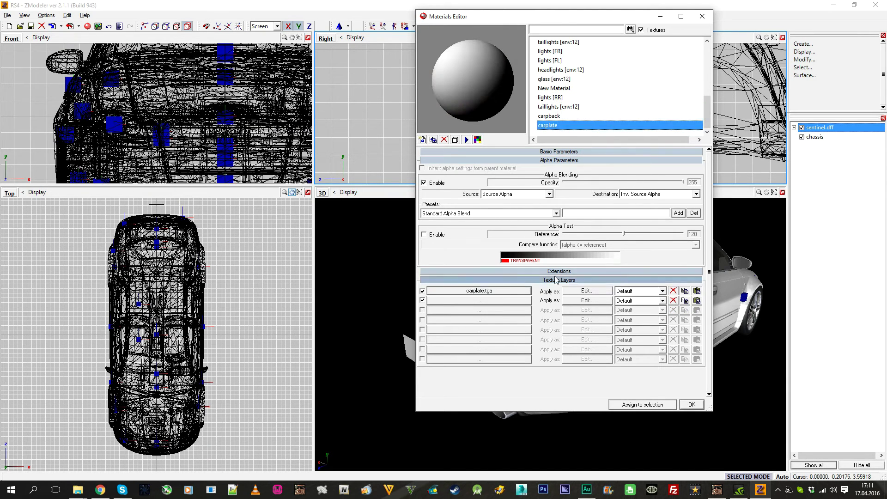
left_click(550, 162)
left_click(550, 169)
left_click(431, 189)
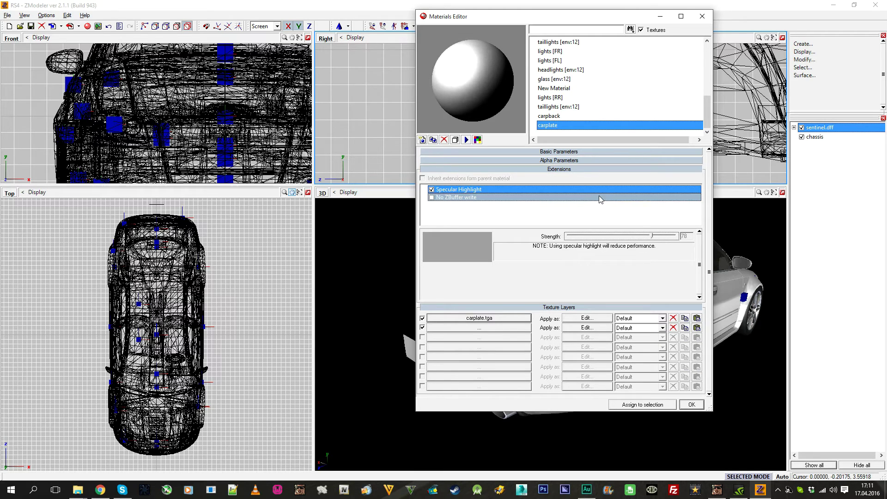
left_click(568, 169)
Enable Specular Highlight with a strength of 78 on the carpback material and close the materials editor.
key("Up")
left_click(559, 169)
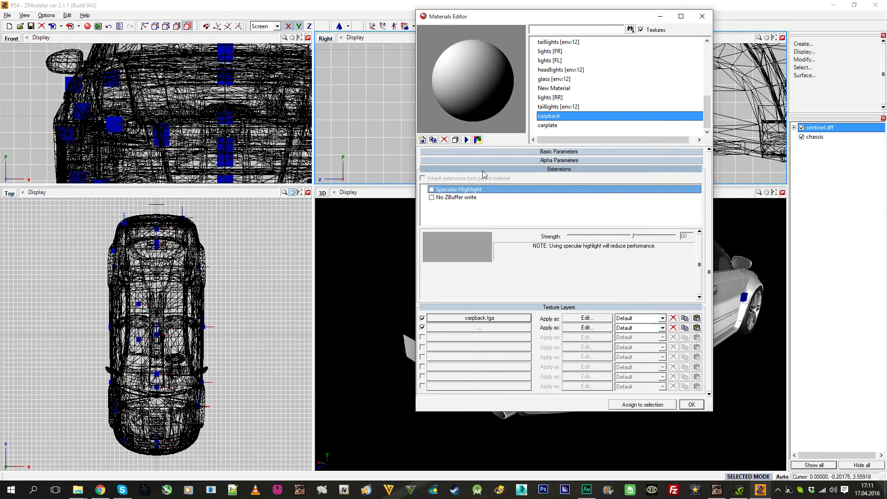
left_click(646, 239)
left_click(690, 429)
left_click(696, 408)
Inspect the licence plate at the car's rear and recheck the specular settings of the carpback and carplate materials.
middle_click_drag(610, 383, 491, 356)
scroll(491, 356, "up", 4)
left_click(98, 26)
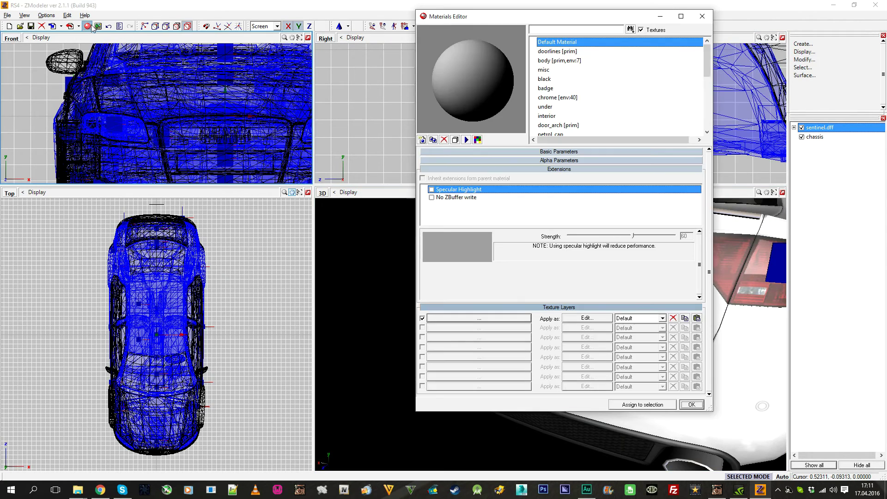
left_click(554, 95)
scroll(554, 102, "down", 3)
left_click(558, 116)
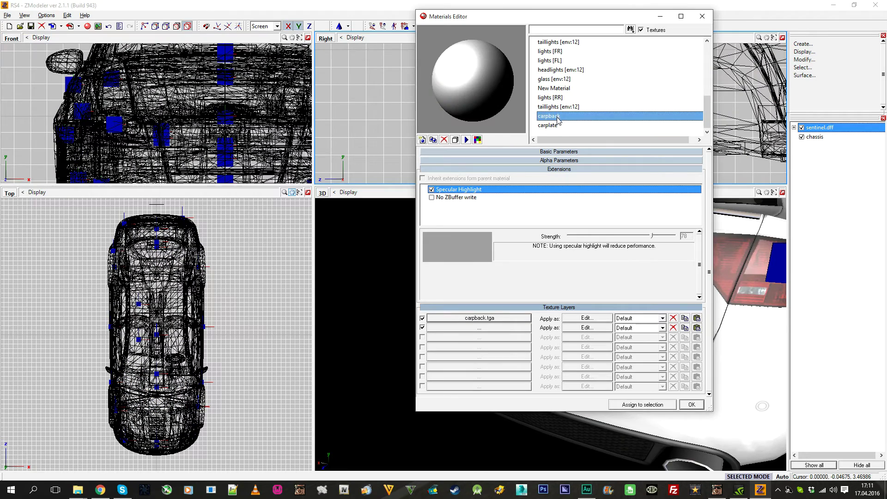
left_click(554, 125)
left_click(731, 431)
left_click(698, 407)
middle_click_drag(670, 365, 674, 288)
Move the licence plate forward and up into the number plate recess of the trunk lid.
scroll(654, 335, "down", 4)
middle_click_drag(594, 53, 591, 82)
scroll(518, 73, "up", 4)
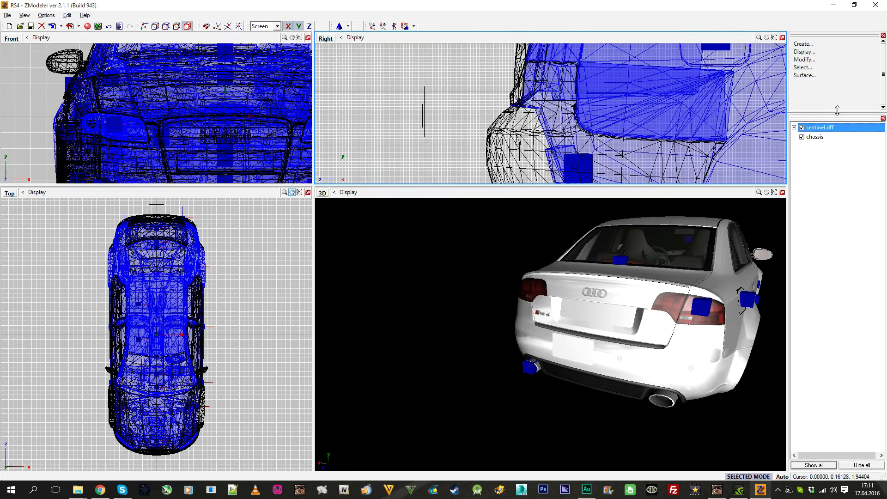
left_click_drag(837, 110, 837, 187)
left_click(804, 60)
left_click(825, 140)
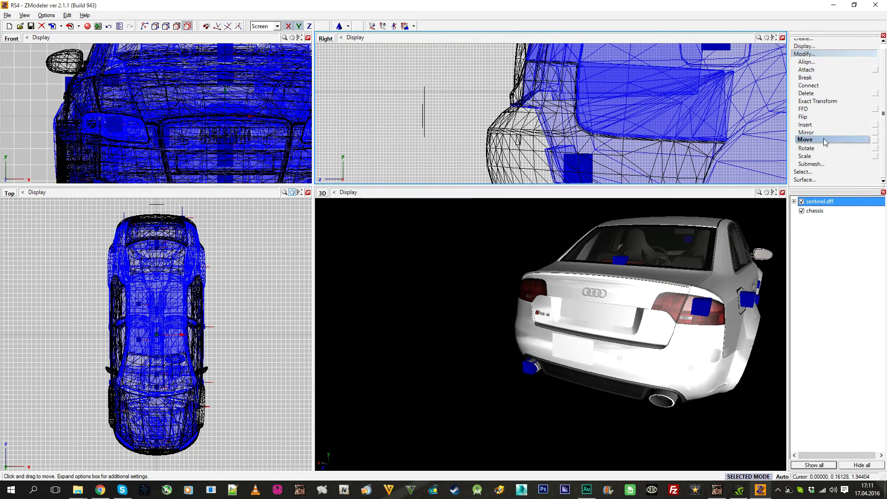
scroll(410, 151, "up", 4)
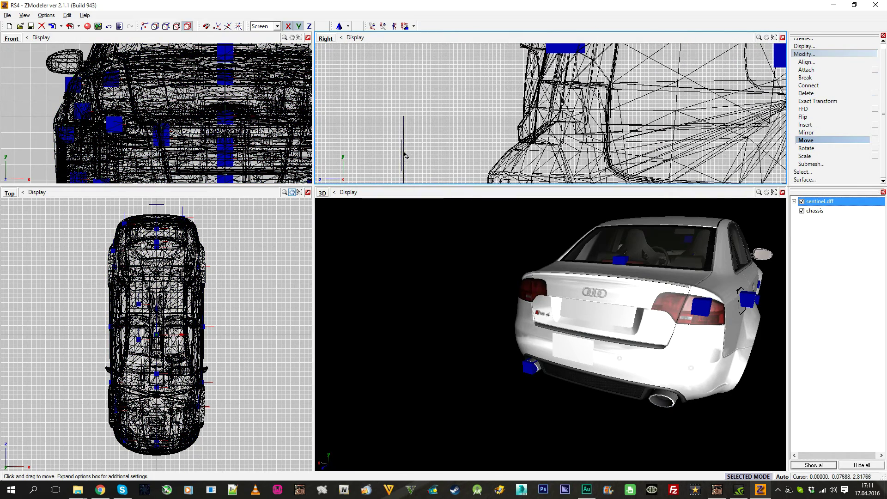
left_click_drag(403, 157, 529, 76)
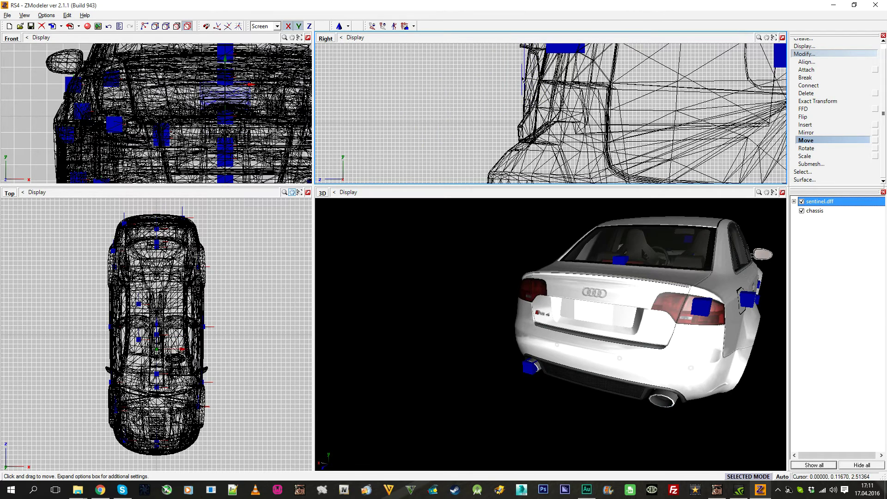
Try to tilt the licence plate to the slant of the trunk lid, then undo the rotations.
middle_click_drag(490, 85, 470, 101)
scroll(503, 90, "up", 4)
left_click(833, 148)
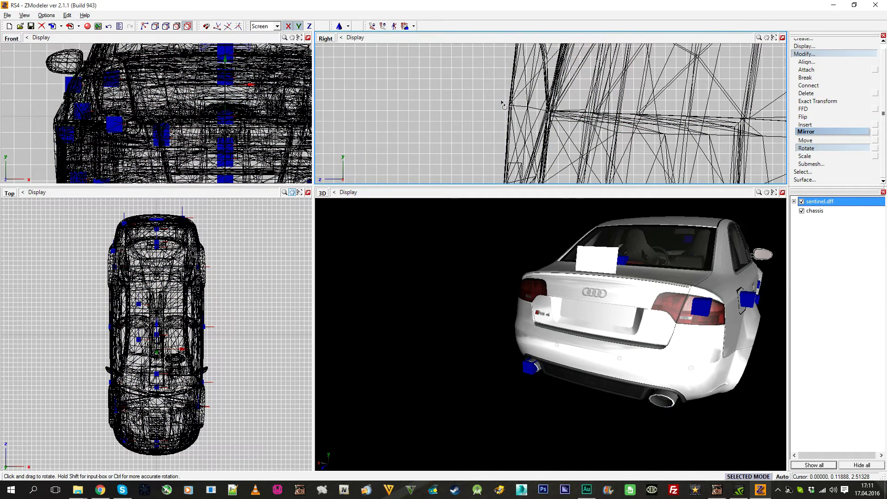
scroll(520, 111, "down", 4)
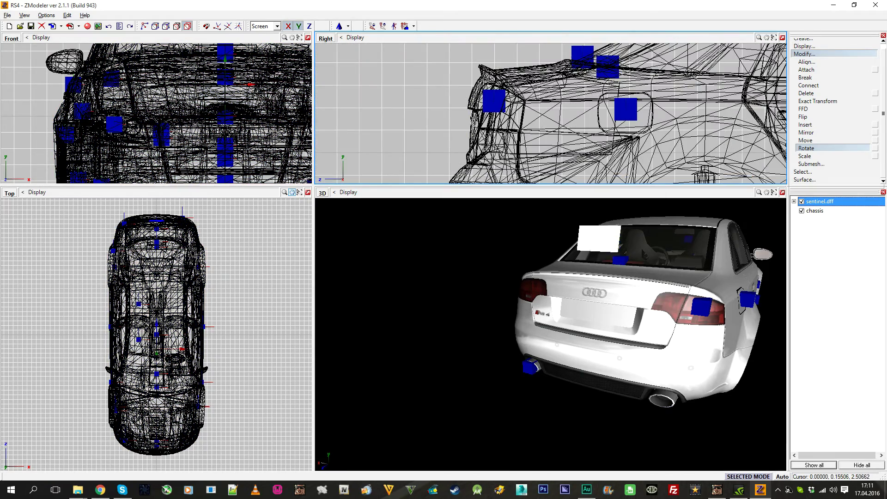
scroll(468, 123, "down", 4)
scroll(466, 118, "down", 1)
left_click_drag(466, 119, 437, 126)
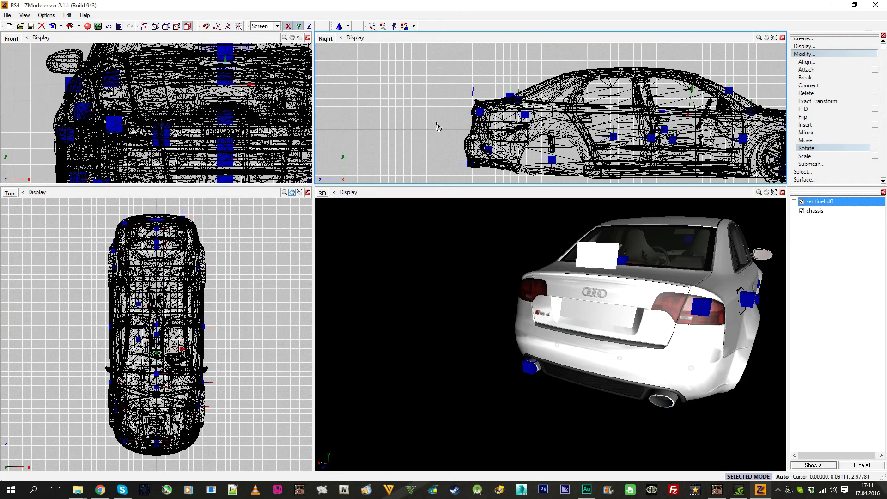
key("ctrl+z")
scroll(736, 57, "up", 5)
key("ctrl+z")
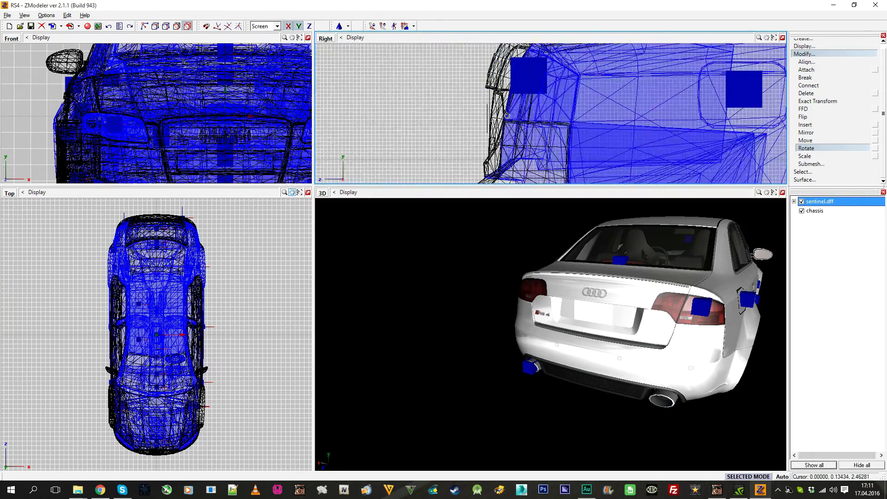
Centre the licence plate's local axes on the plate itself using the Offset option.
left_click(804, 54)
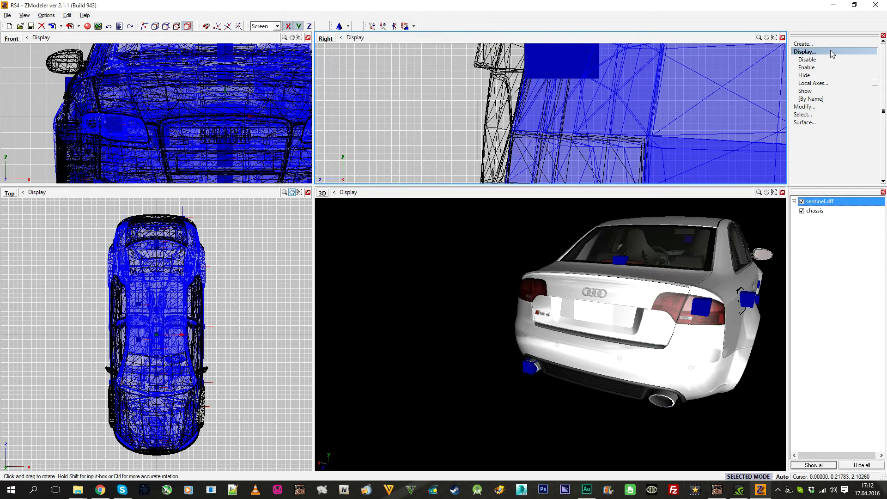
left_click(873, 83)
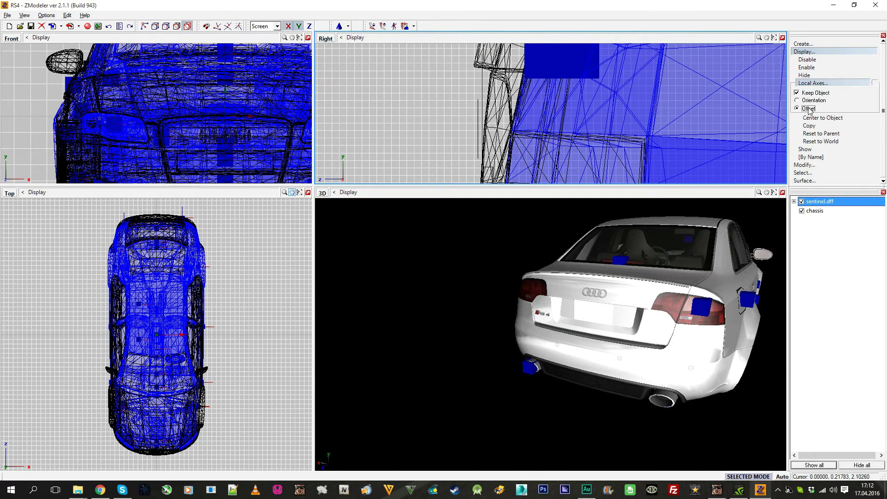
left_click(836, 119)
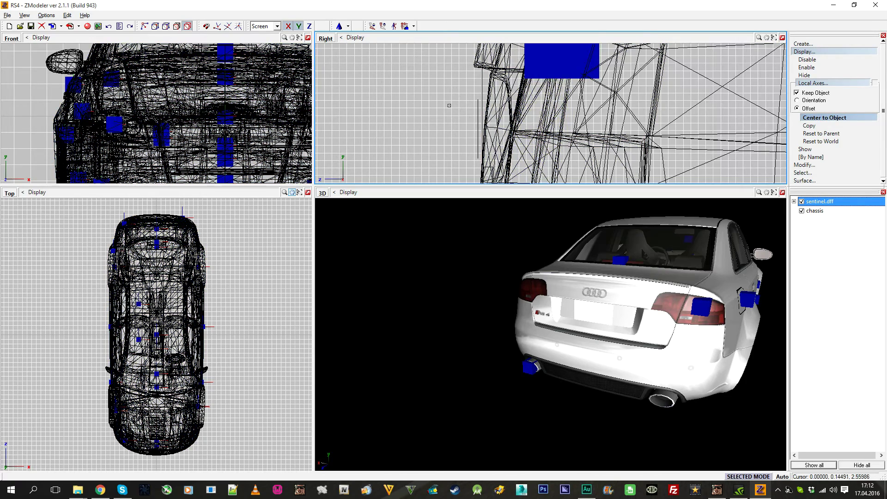
left_click(477, 117)
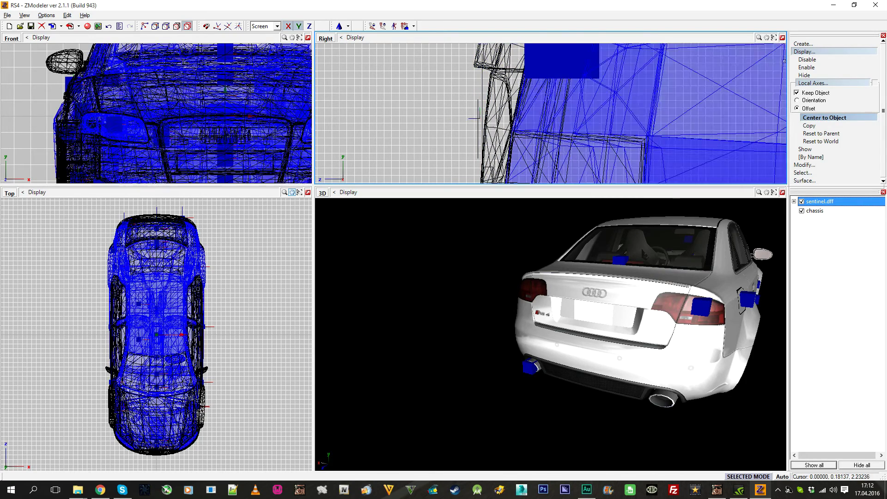
Rotate the licence plate around its own centre to tilt it towards the slant of the recess.
left_click(814, 52)
left_click(804, 59)
left_click(806, 148)
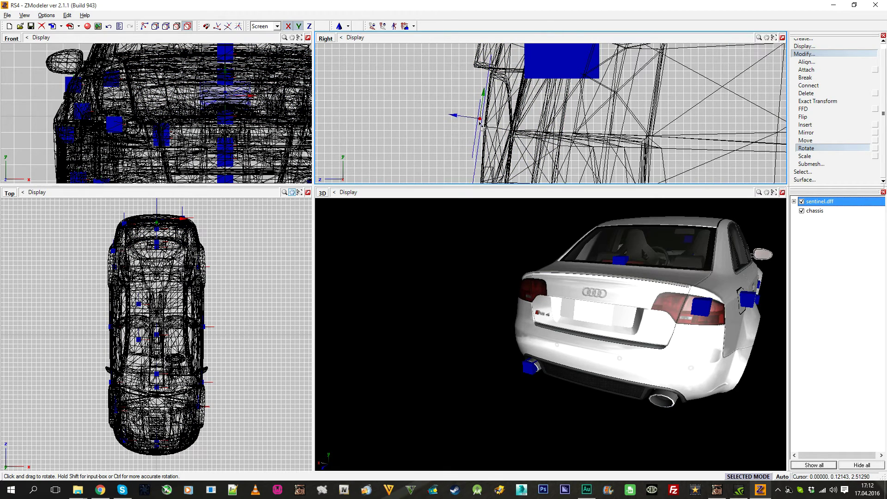
Move the tilted licence plate so it sits just outside the surface of the trunk recess.
left_click(831, 140)
middle_click_drag(619, 315, 600, 300)
scroll(421, 109, "down", 1)
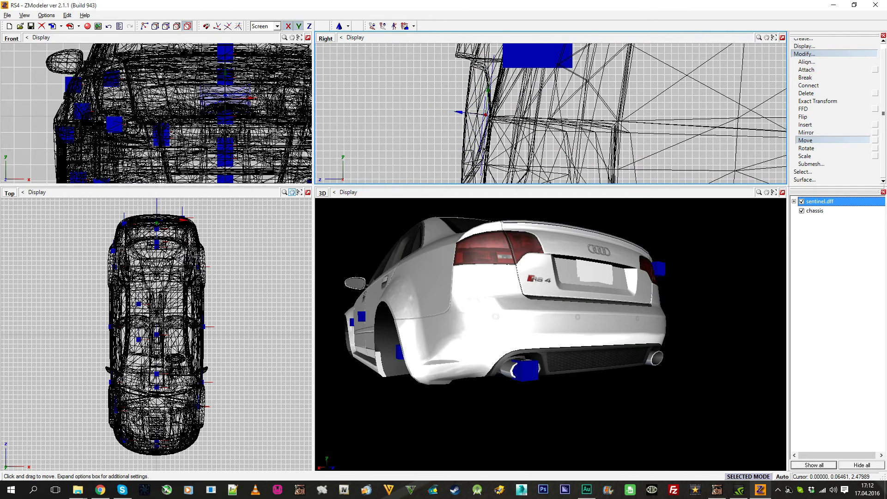
left_click_drag(475, 154, 473, 154)
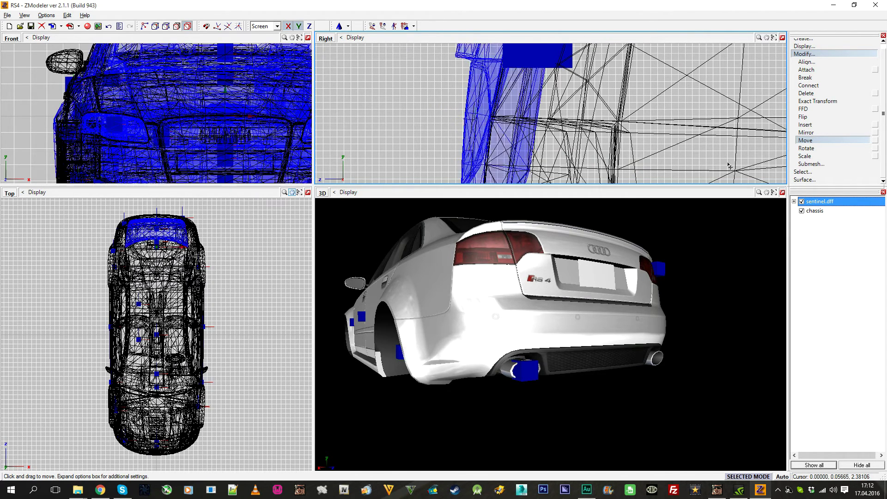
Fine-tune the licence plate's rotation in the side view to match the slant of the trunk recess.
left_click(815, 148)
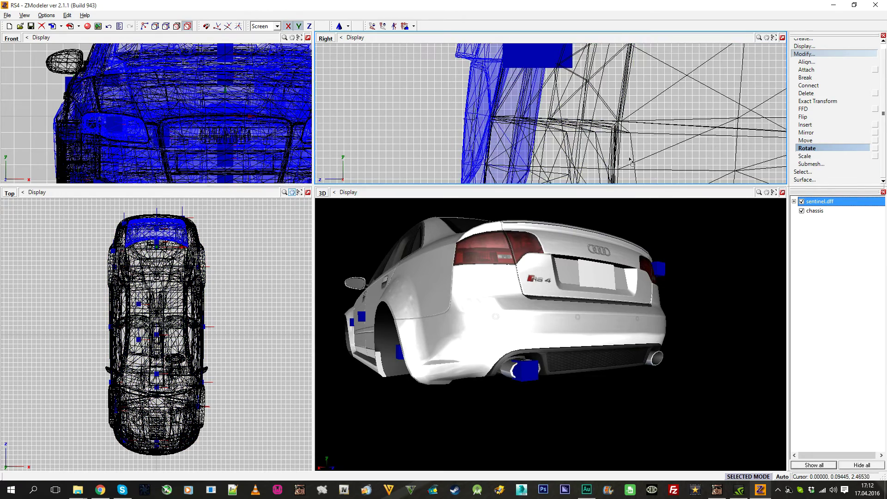
left_click(837, 214)
left_click_drag(816, 211, 804, 198)
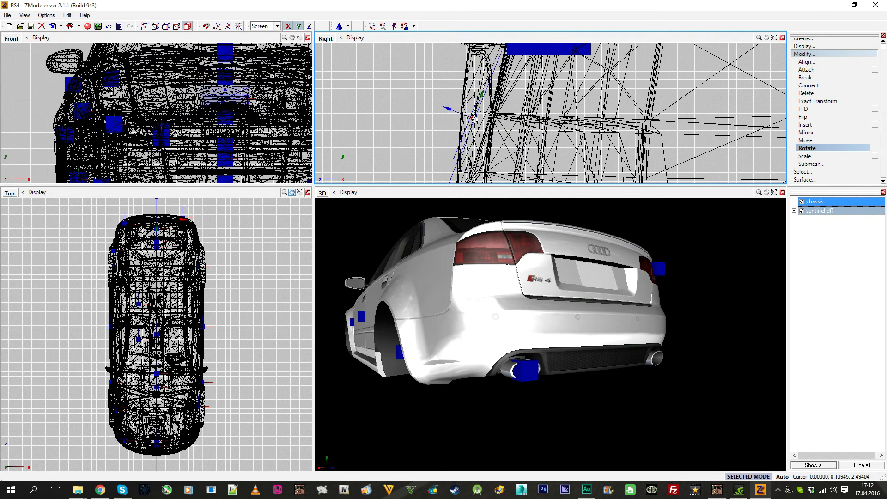
middle_click_drag(544, 214, 440, 307)
scroll(440, 306, "up", 8)
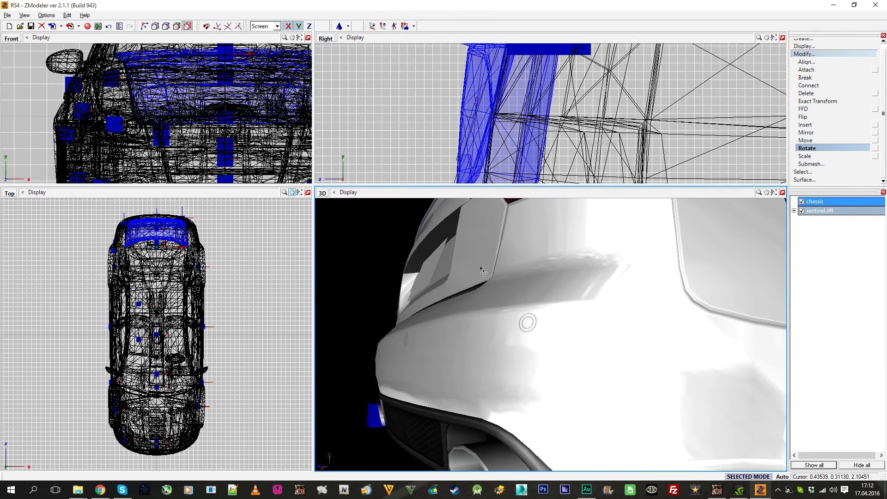
Move the licence plate slightly in the side view to fit it against the surface of the trunk recess.
left_click(481, 270)
left_click(805, 140)
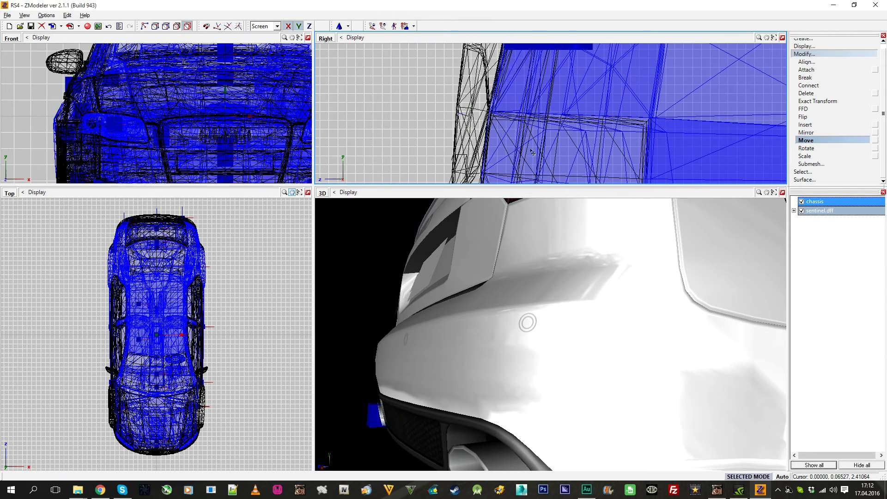
left_click(480, 147)
left_click(462, 144)
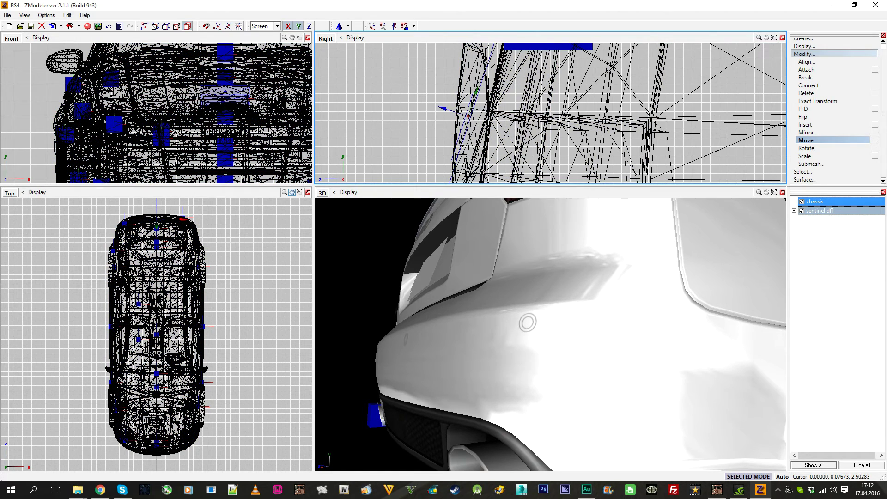
middle_click_drag(407, 332, 757, 203)
Place the plate's chassis object under boot_dummy in the hierarchy and attach it to the boot_ok mesh.
left_click(804, 54)
left_click_drag(814, 201, 844, 253)
left_click(810, 60)
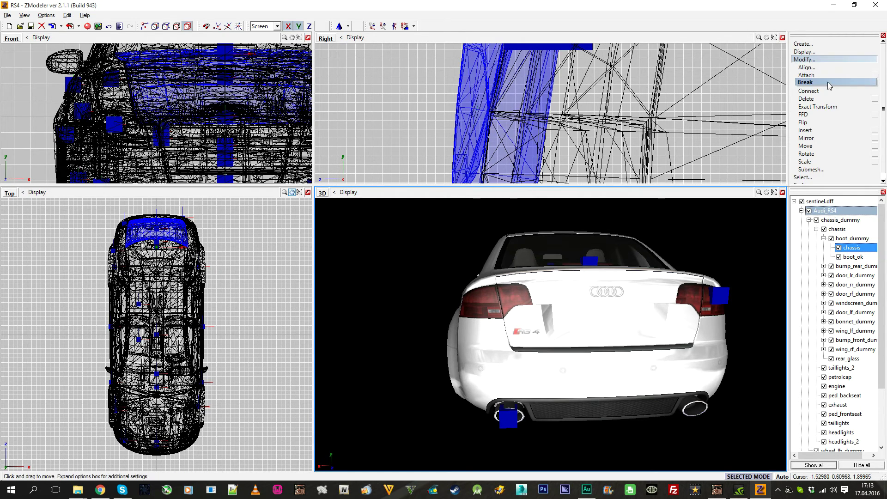
left_click(806, 76)
left_click(475, 110)
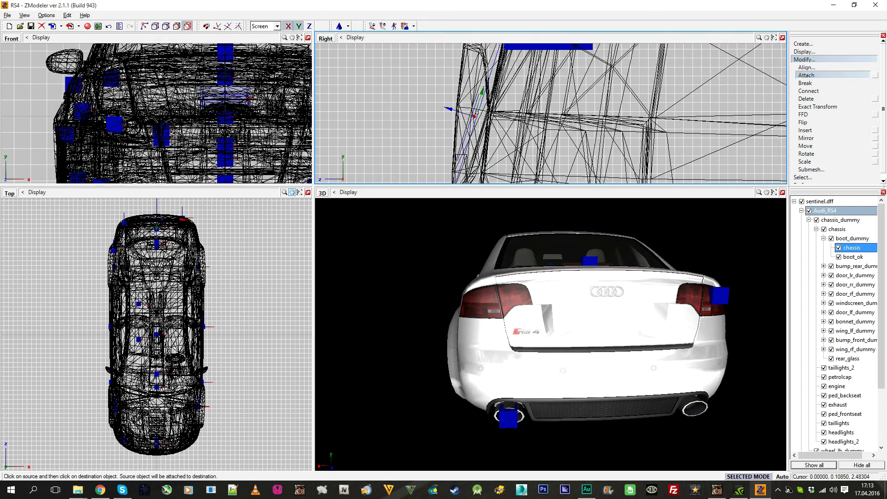
left_click(649, 119)
Collapse the sentinel.dff hierarchy, enlarge the 3D view and examine the complete car with its wheels.
left_click(858, 61)
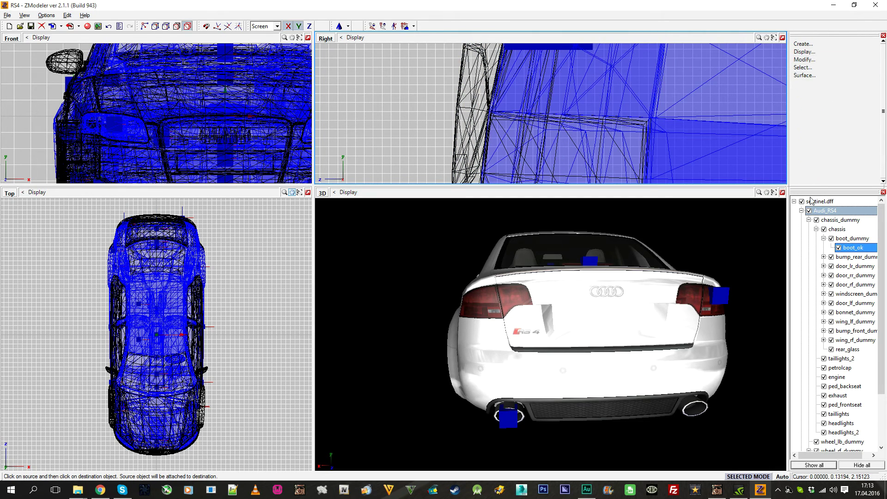
left_click(817, 200)
left_click(782, 192)
left_click(794, 201)
middle_click_drag(624, 198, 584, 226)
scroll(523, 211, "up", 5)
scroll(523, 211, "down", 5)
scroll(589, 225, "up", 5)
scroll(590, 226, "down", 3)
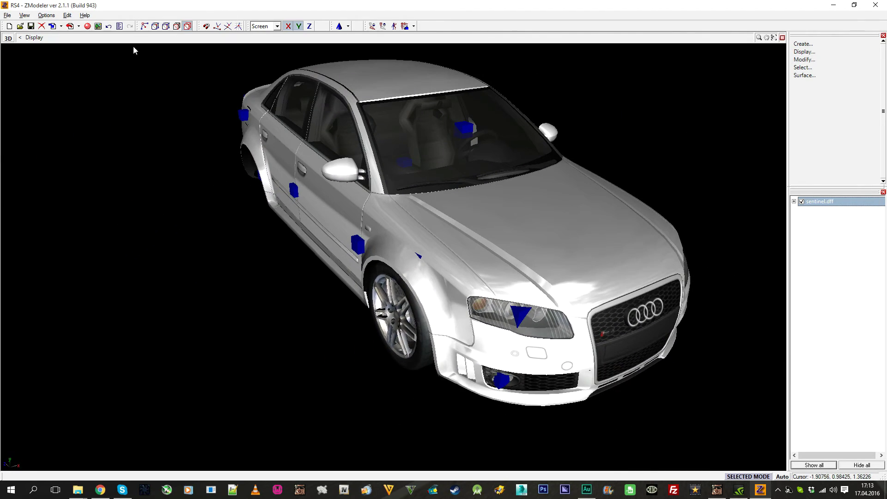
Open the glass [env:12] material in the Materials Editor and expand its alpha parameters.
left_click(96, 26)
left_click(589, 79)
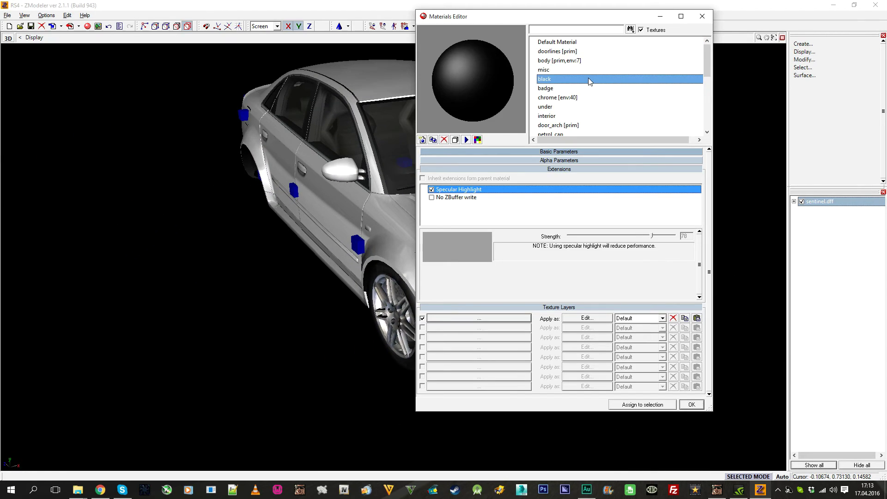
key("Down")
key("Down")
key("Down")
key("Down")
key("Down")
key("Down")
key("Down")
key("Down")
key("Down")
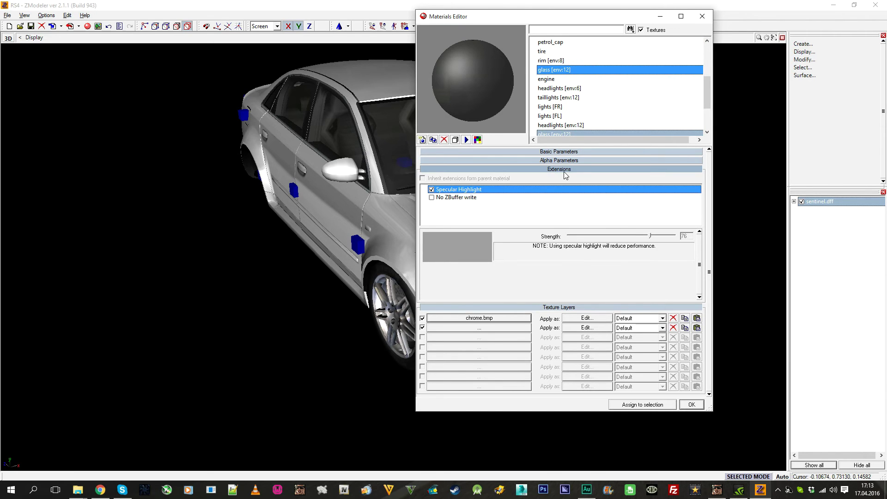
left_click(564, 169)
left_click(561, 159)
left_click(635, 182)
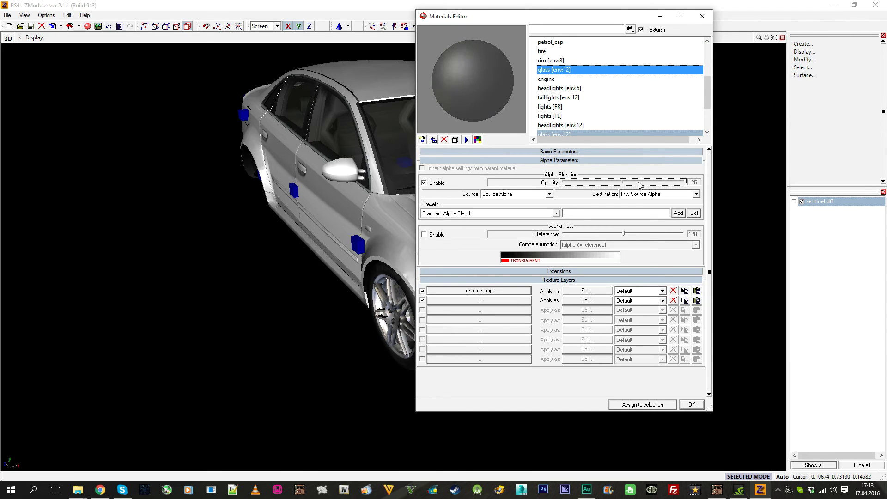
Turn the glass material's alpha blending off and back on to compare the look of the car windows.
middle_click_drag(253, 153, 230, 149)
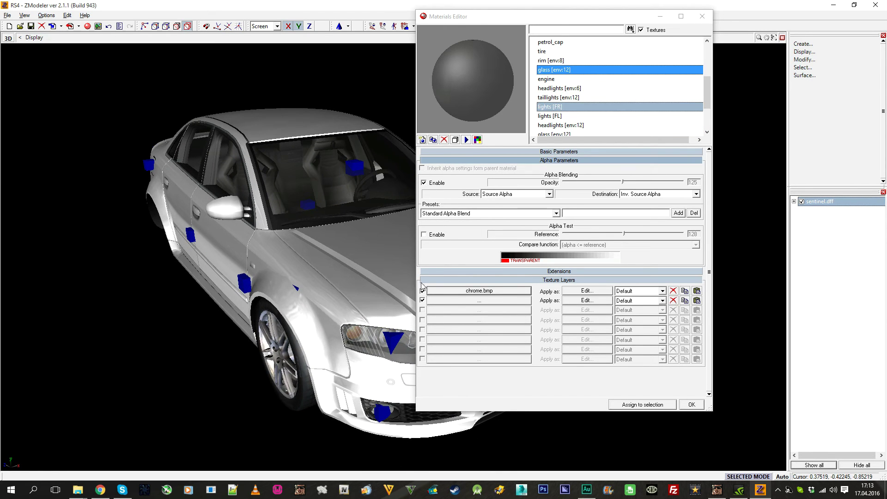
left_click(423, 183)
middle_click_drag(351, 184, 430, 190)
left_click(424, 183)
middle_click_drag(319, 187, 282, 180)
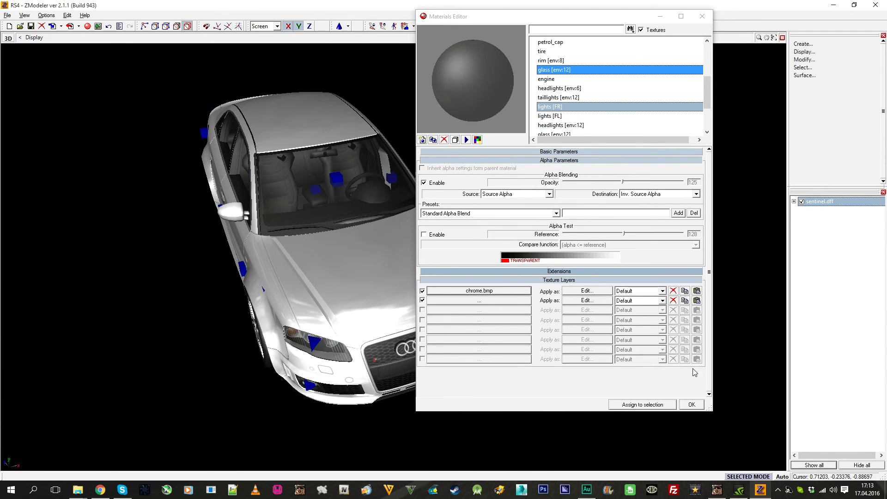
Raise the glass material's opacity to about 136 and accept the material changes.
left_click(623, 183)
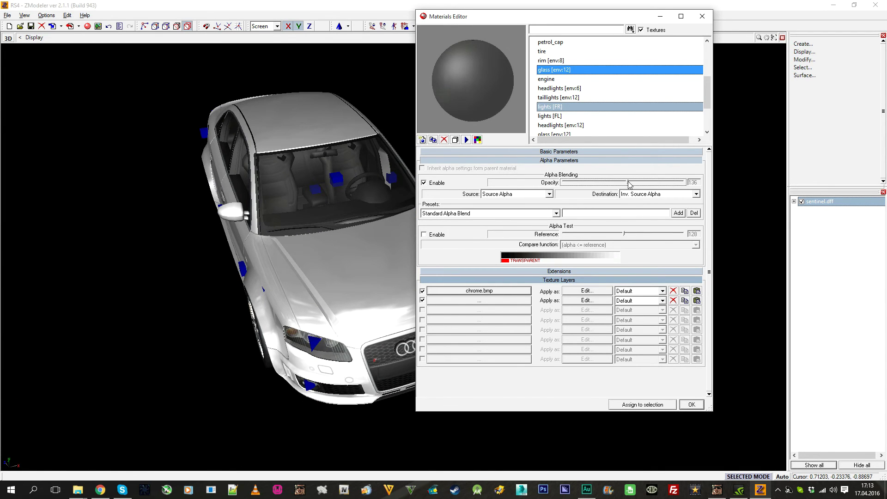
left_click(691, 404)
middle_click_drag(590, 344, 295, 150)
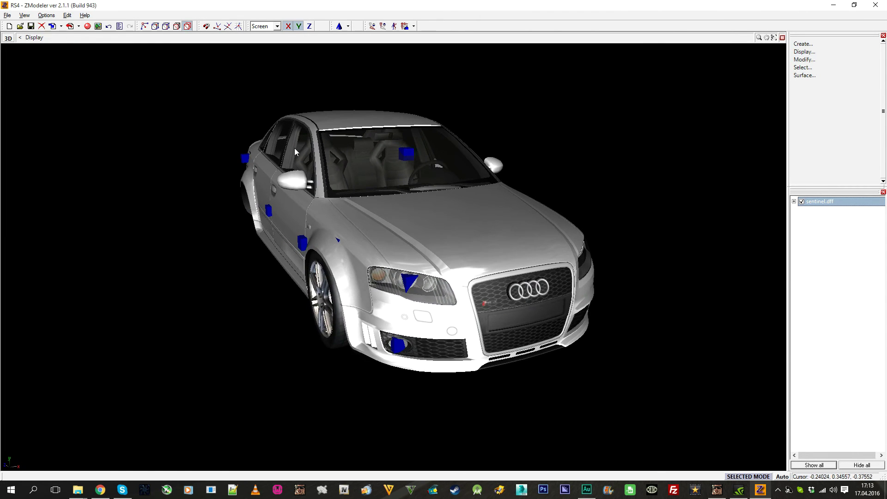
Export the finished car model over the existing file for the game.
left_click(70, 26)
double_click(231, 144)
left_click(472, 248)
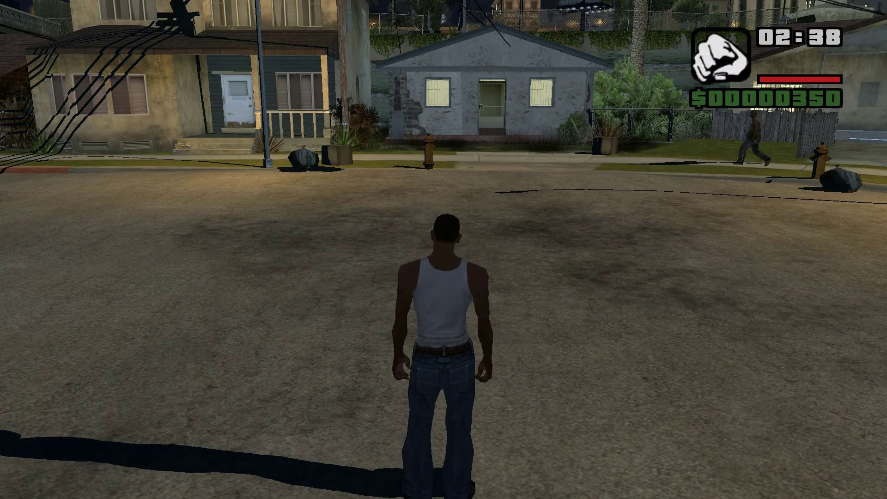
key("c")
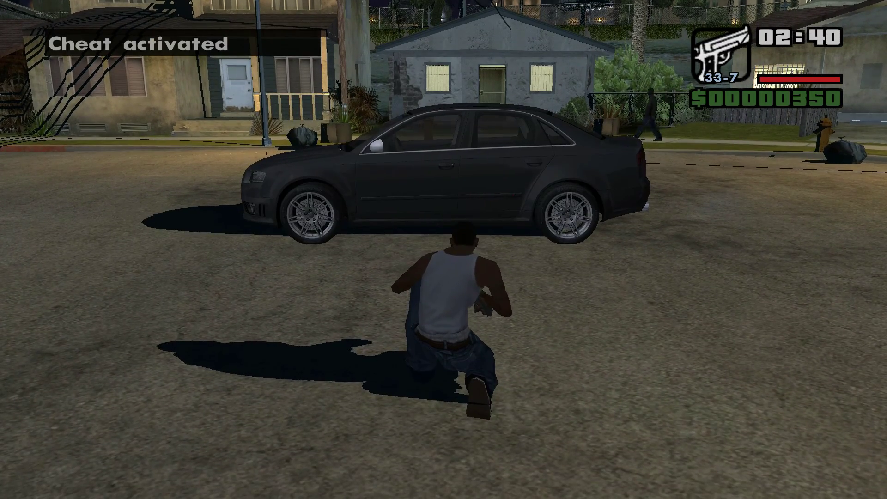
key("c")
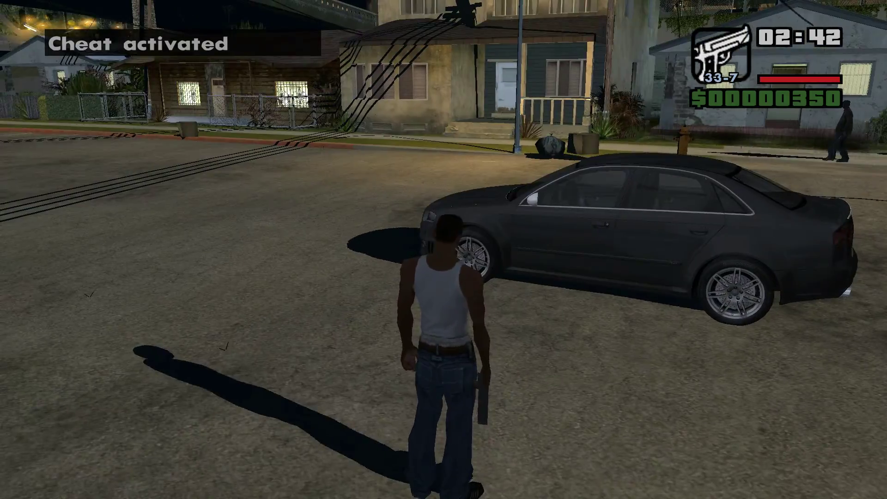
key("f")
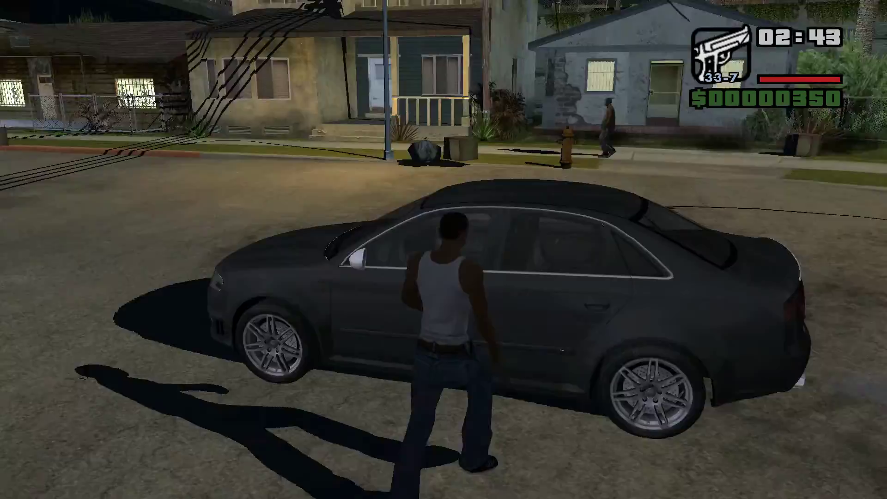